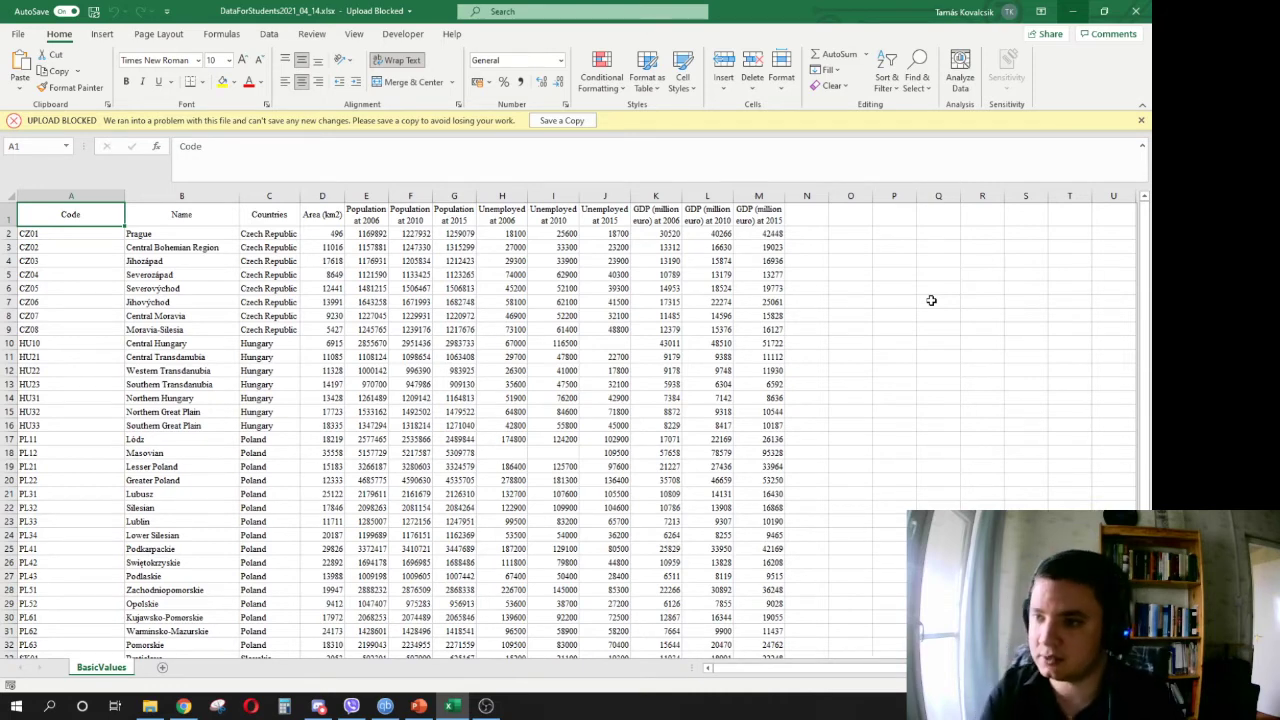
- Examine the population, unemployed and GDP column headings for 2006, 2010 and 2015 in the regional data
click(928, 301)
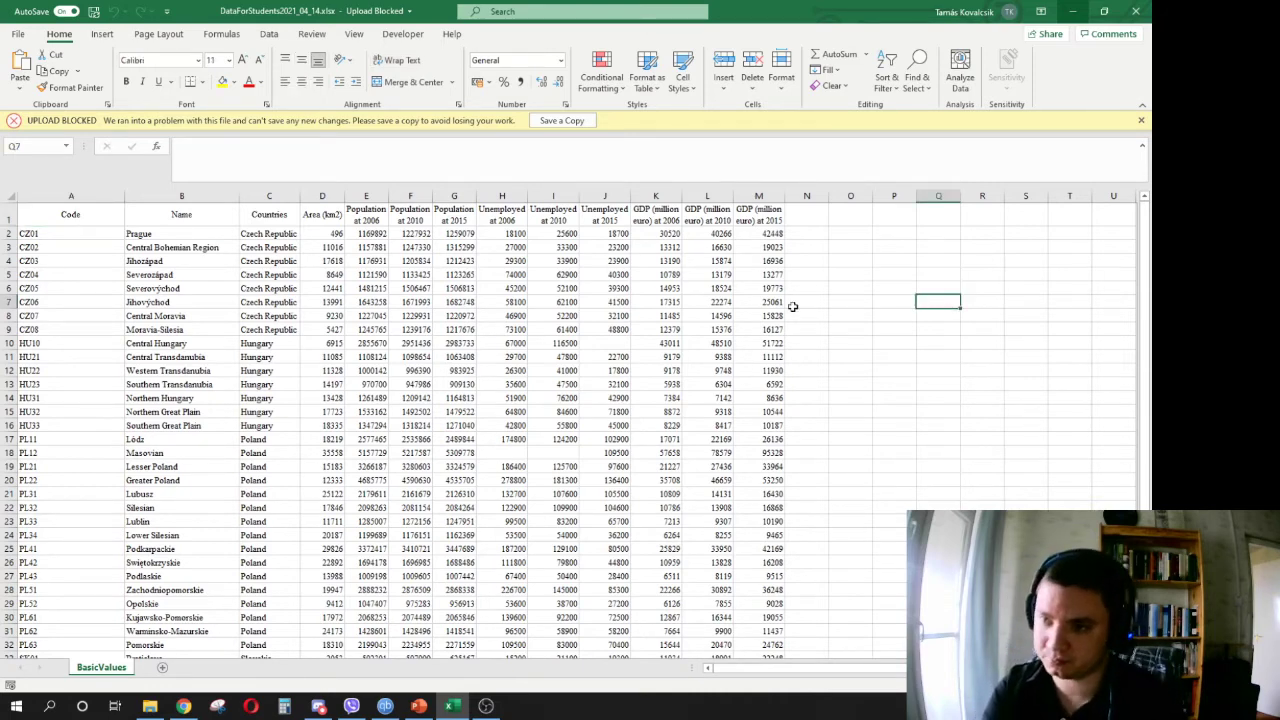
click(416, 233)
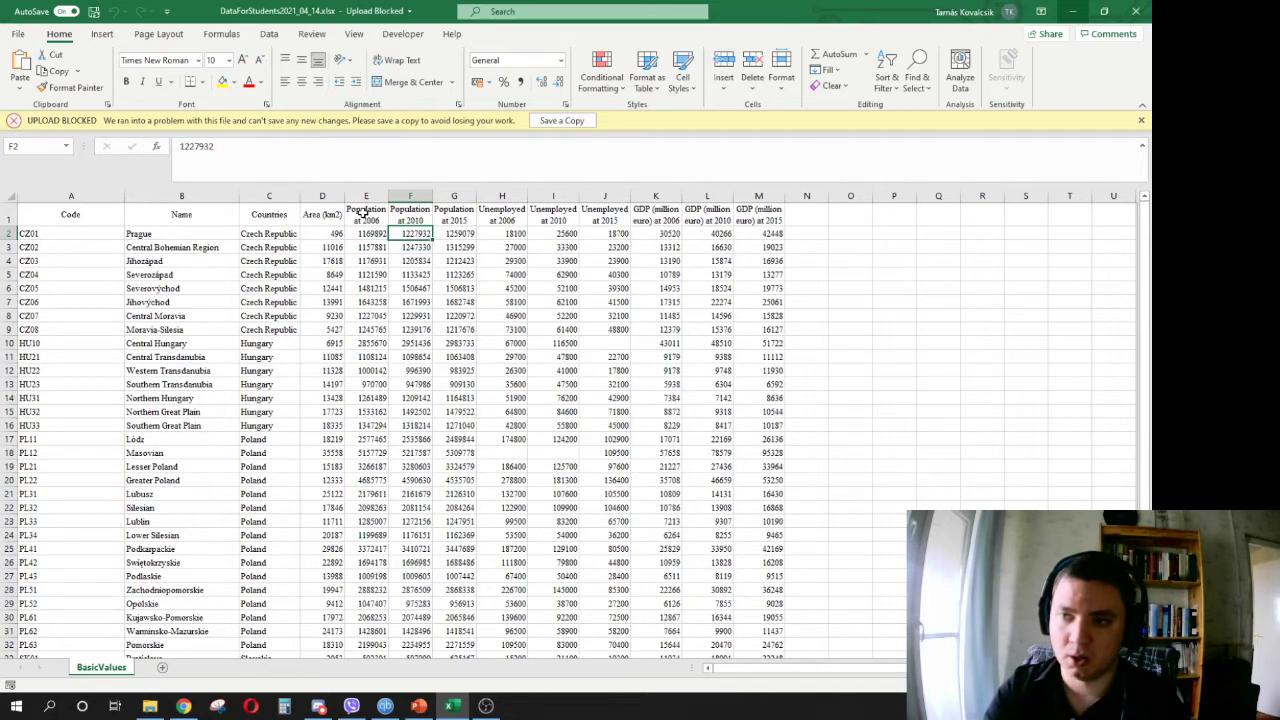
click(366, 214)
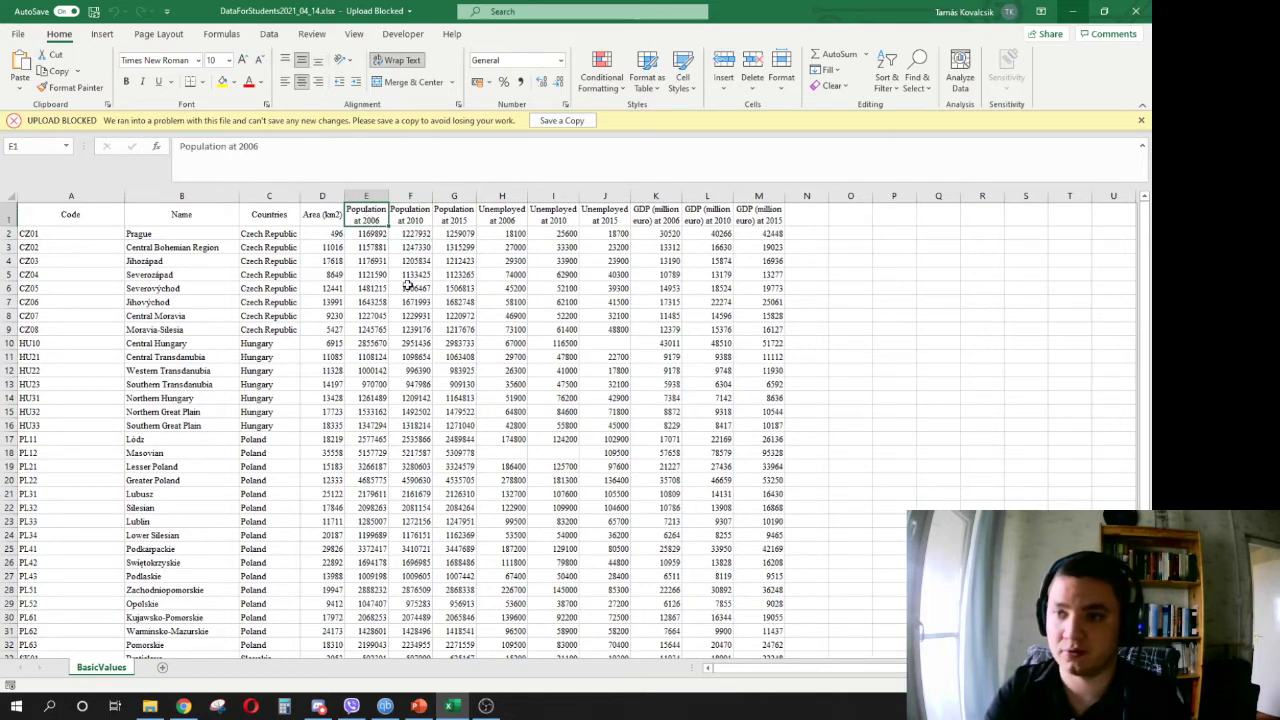
click(507, 218)
click(665, 222)
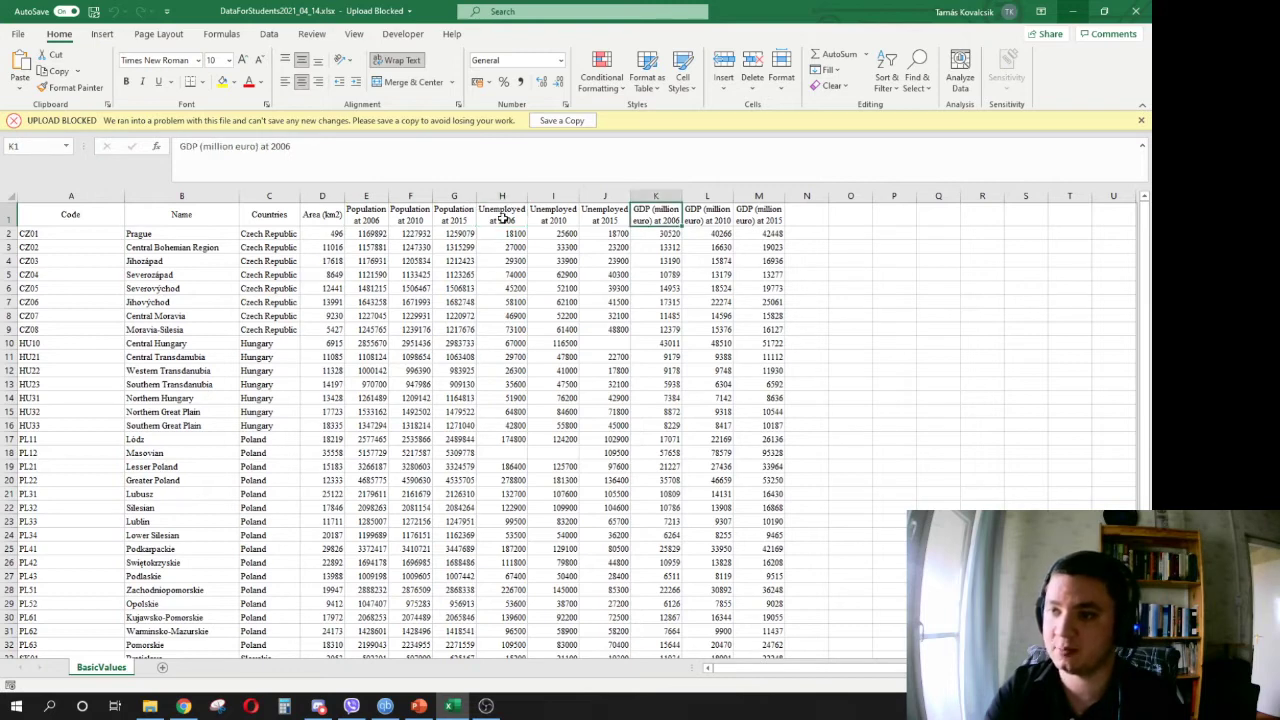
click(503, 218)
click(660, 214)
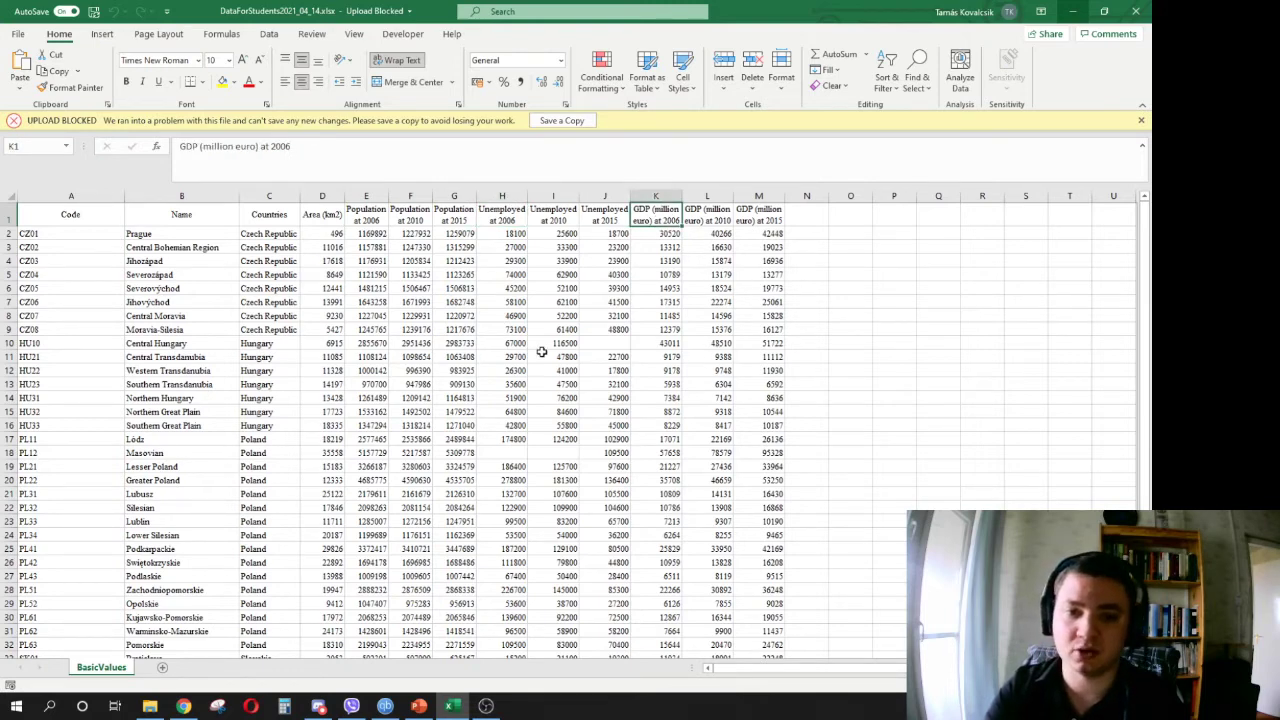
click(414, 232)
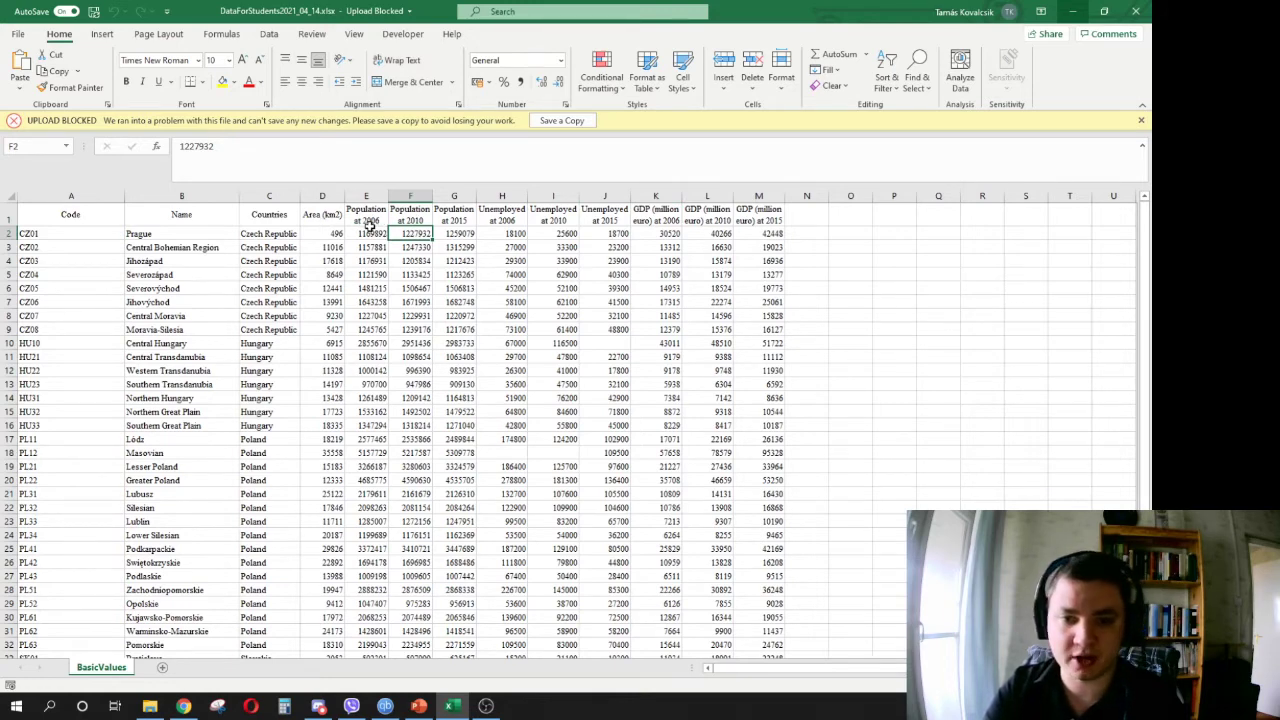
click(502, 216)
click(658, 216)
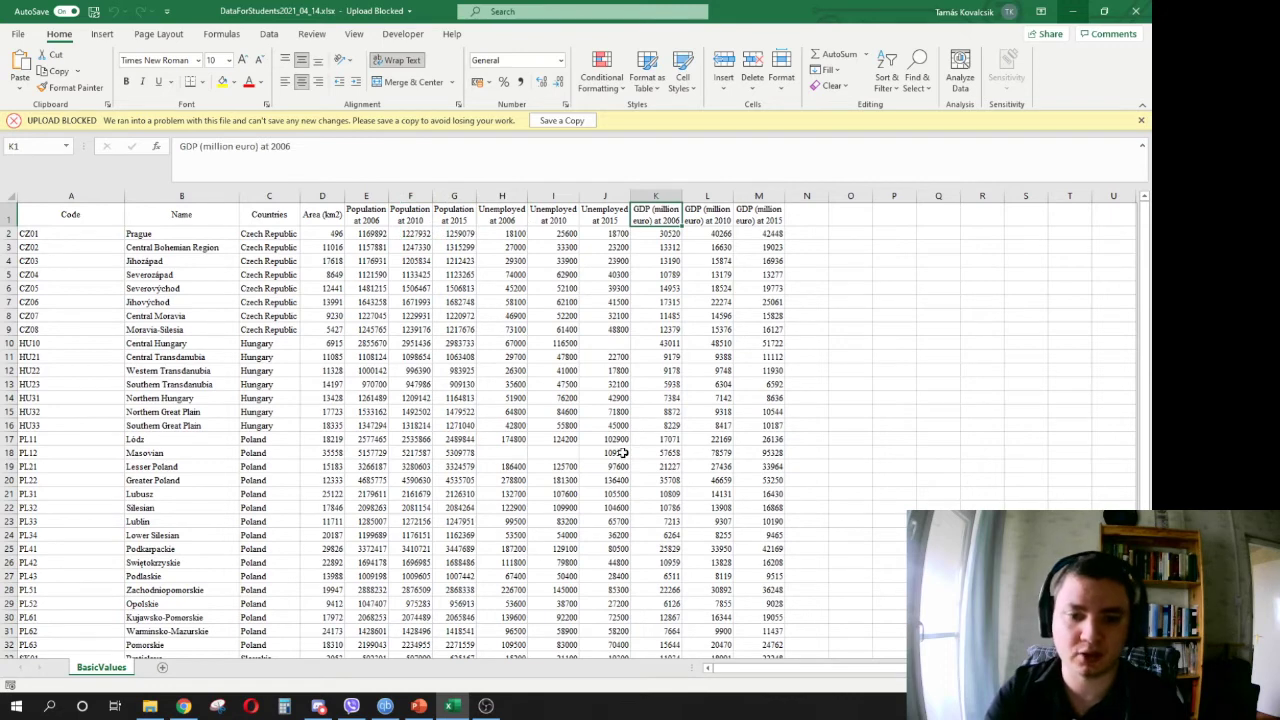
- Insert a blank sheet column directly after each of the 2006, 2010 and 2015 population columns
click(418, 233)
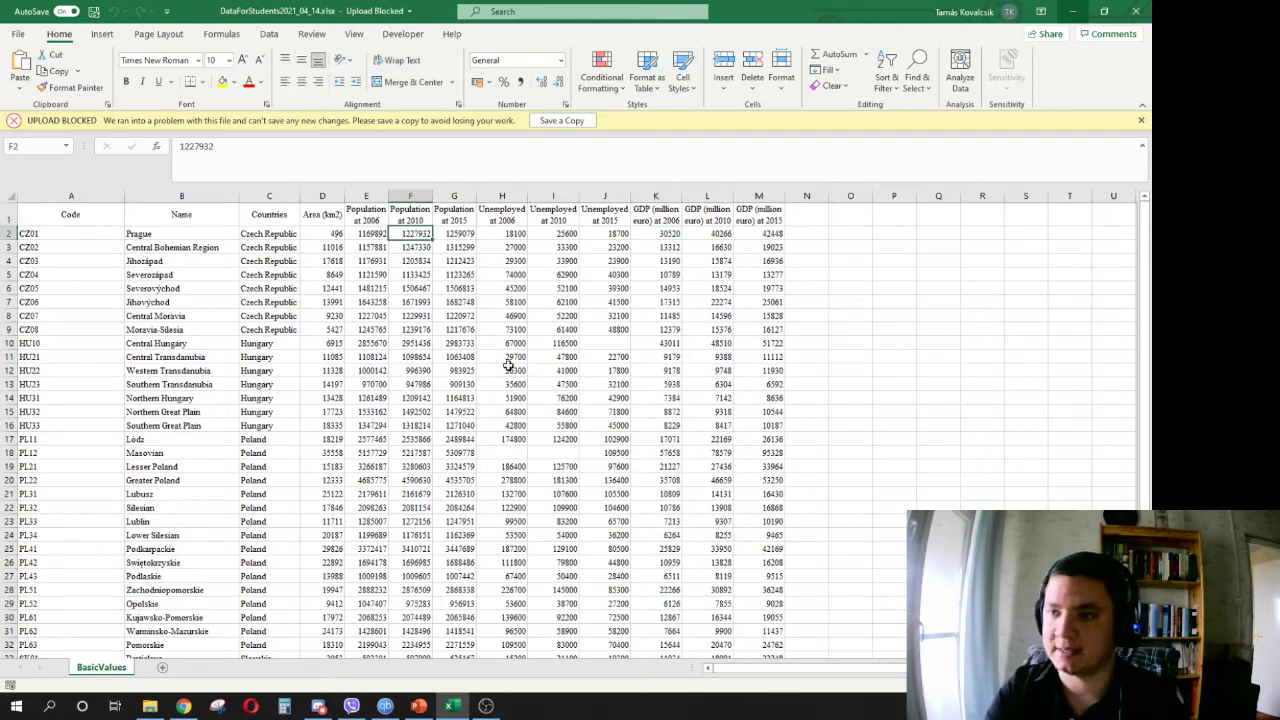
click(723, 80)
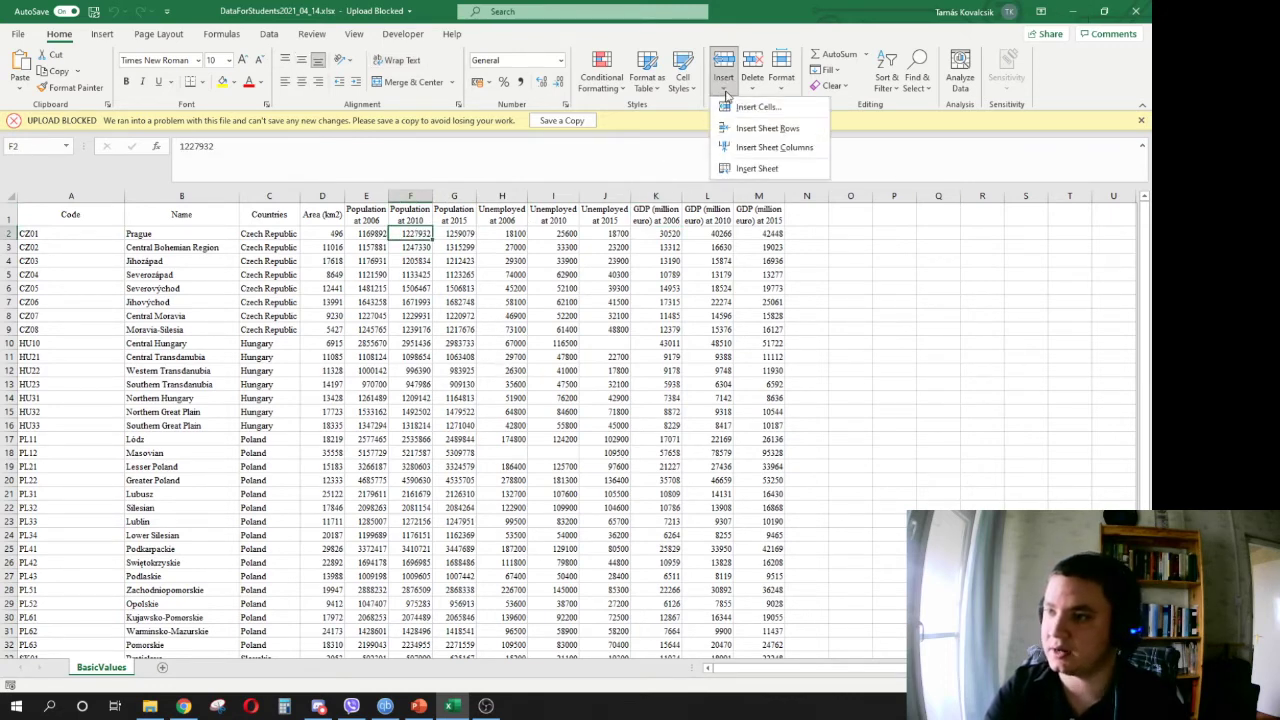
click(772, 147)
click(497, 233)
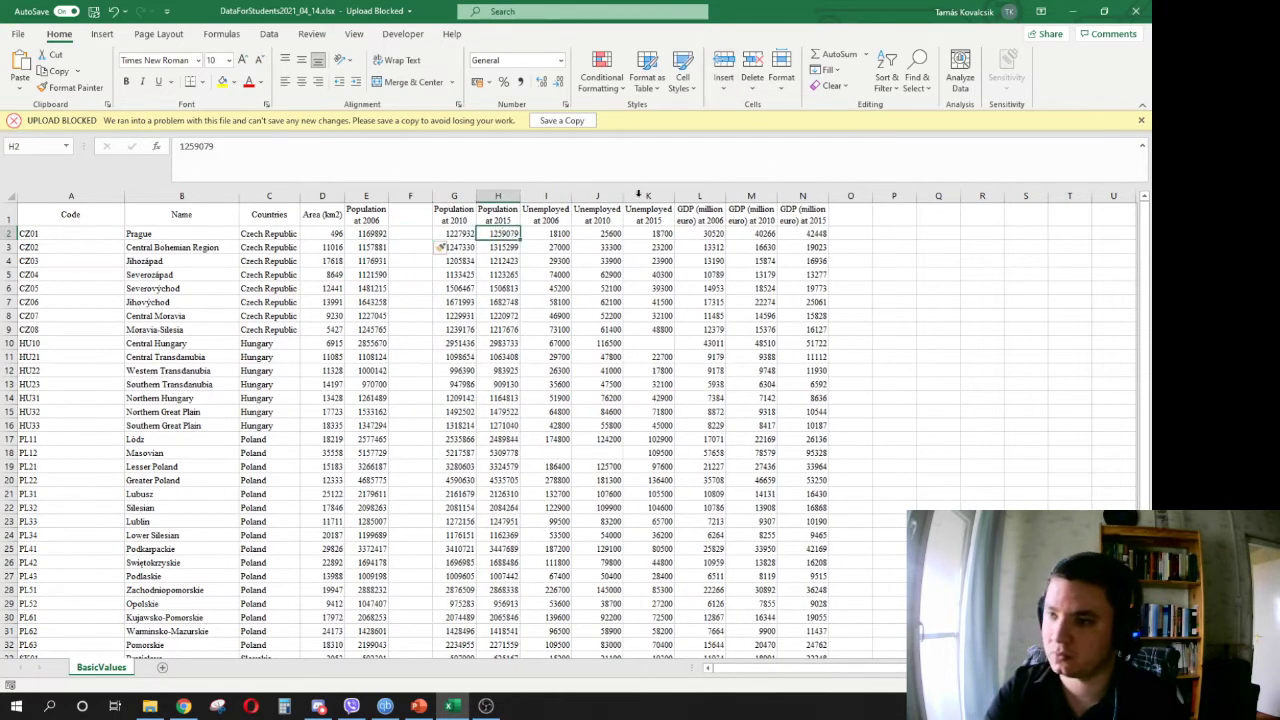
click(727, 90)
click(772, 147)
click(600, 233)
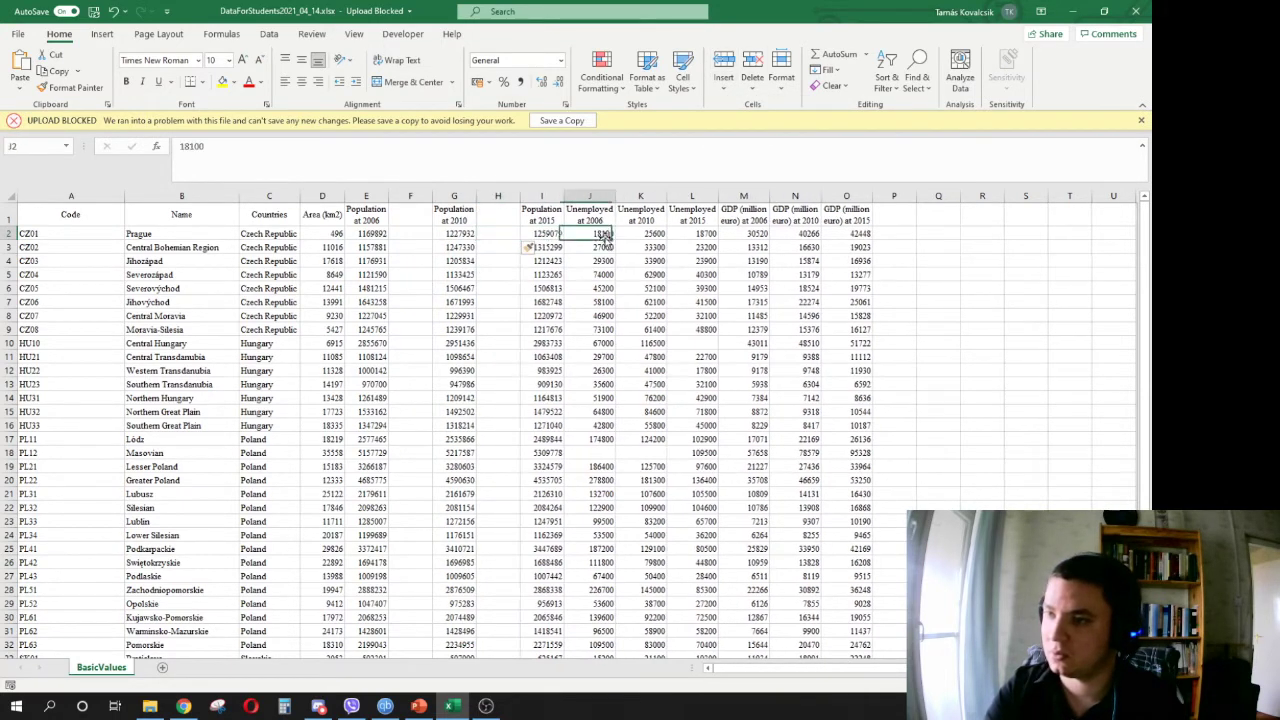
click(723, 80)
click(772, 147)
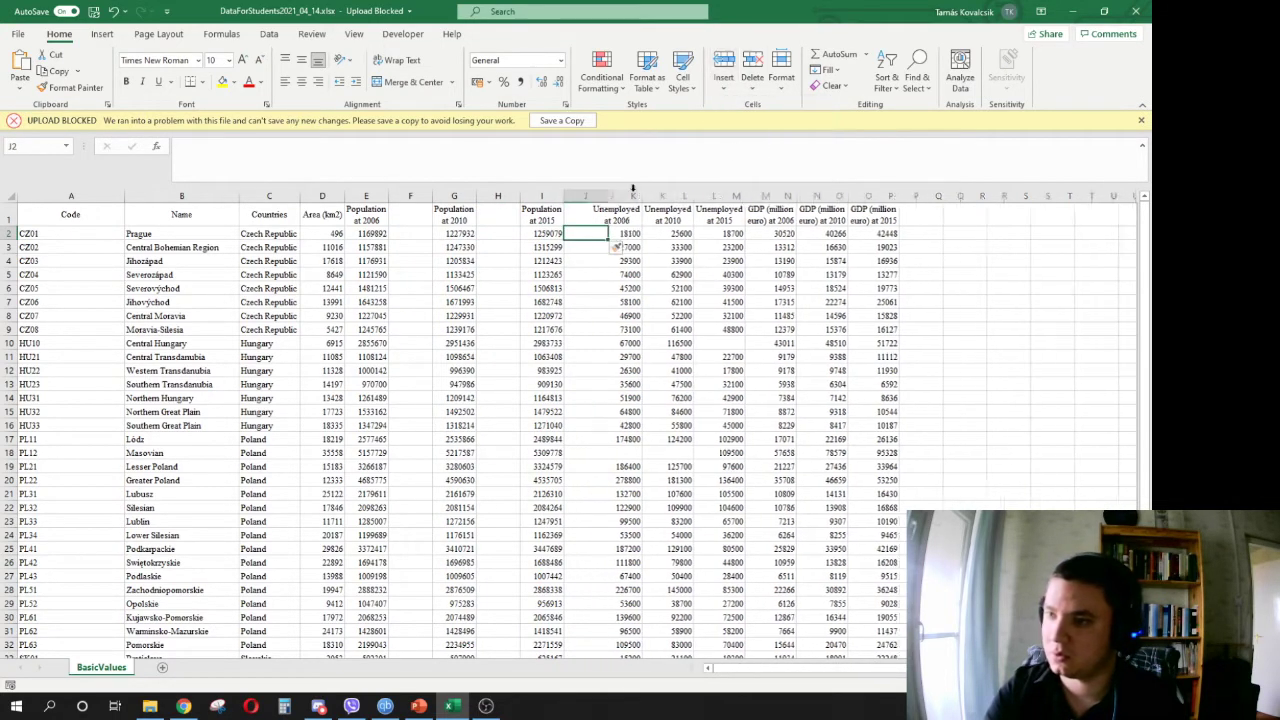
- Enter the heading "Population density 2006" in cell F1 above the blank column after the 2006 population
click(414, 218)
text(Popula)
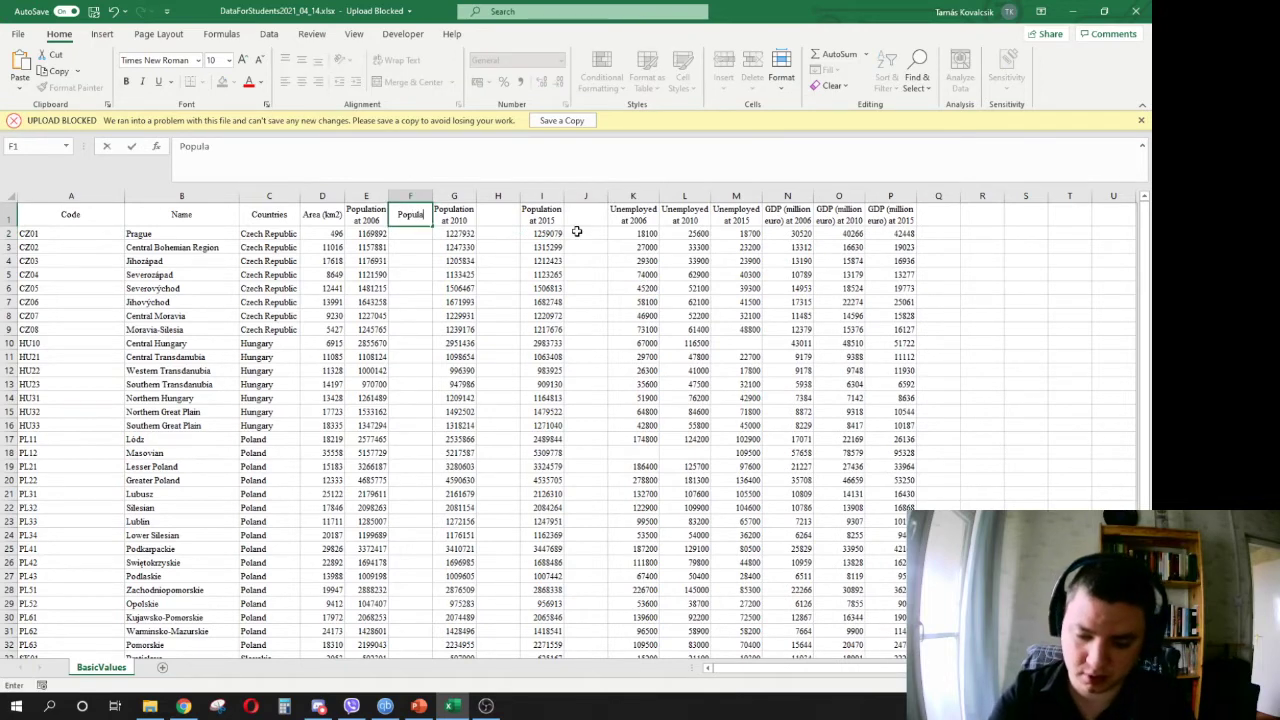
text(tion densi)
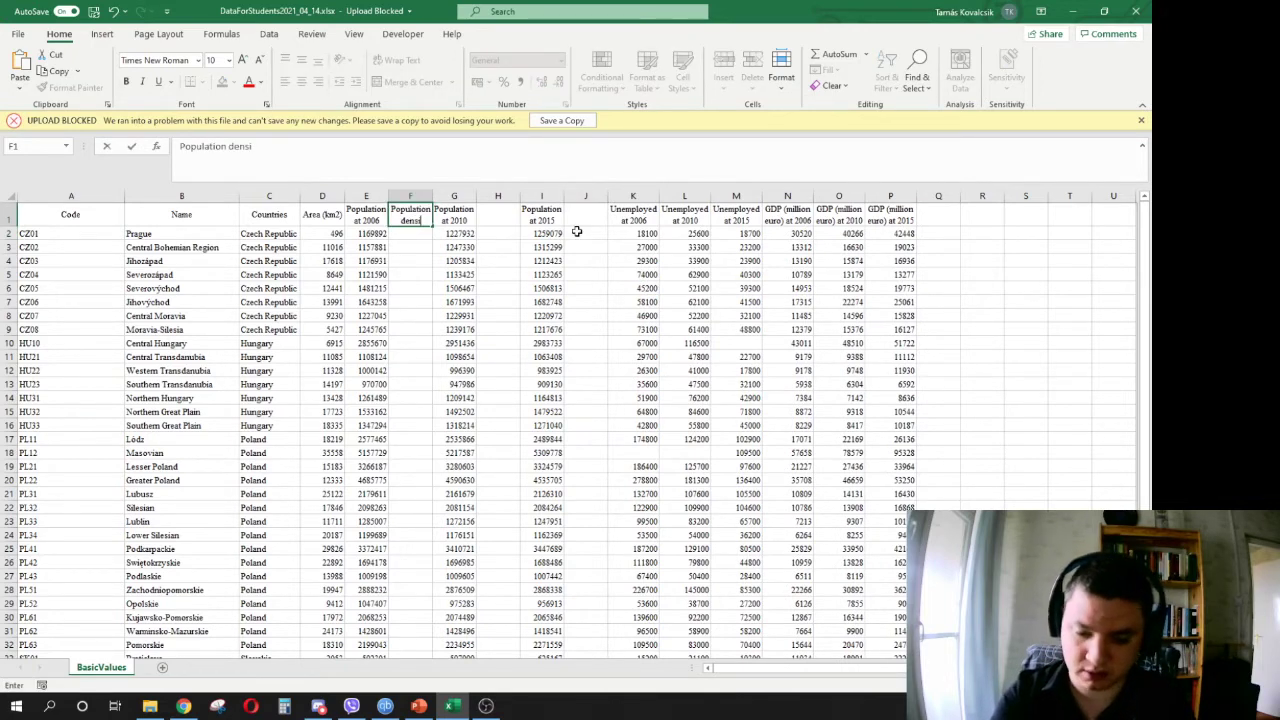
text(ty 2006)
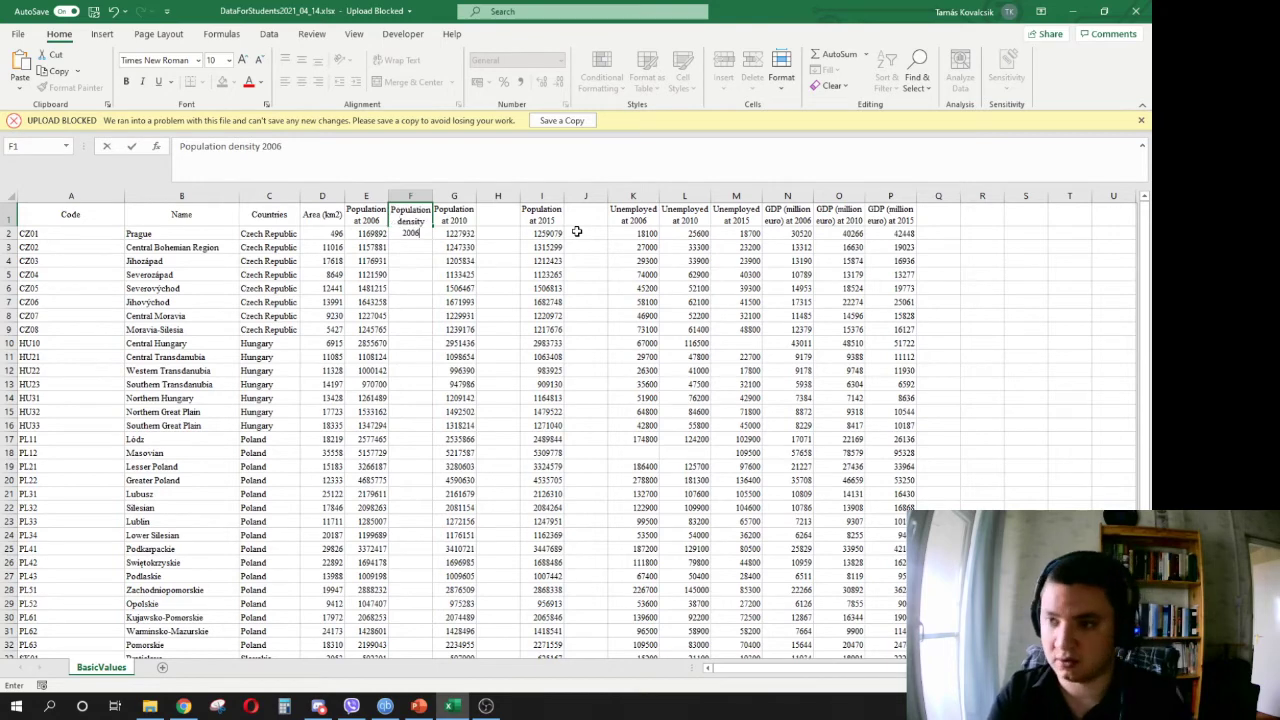
key(Return)
- Calculate the 2006 population density in F2 with =E2/D2 and fill the formula down column F
text(=)
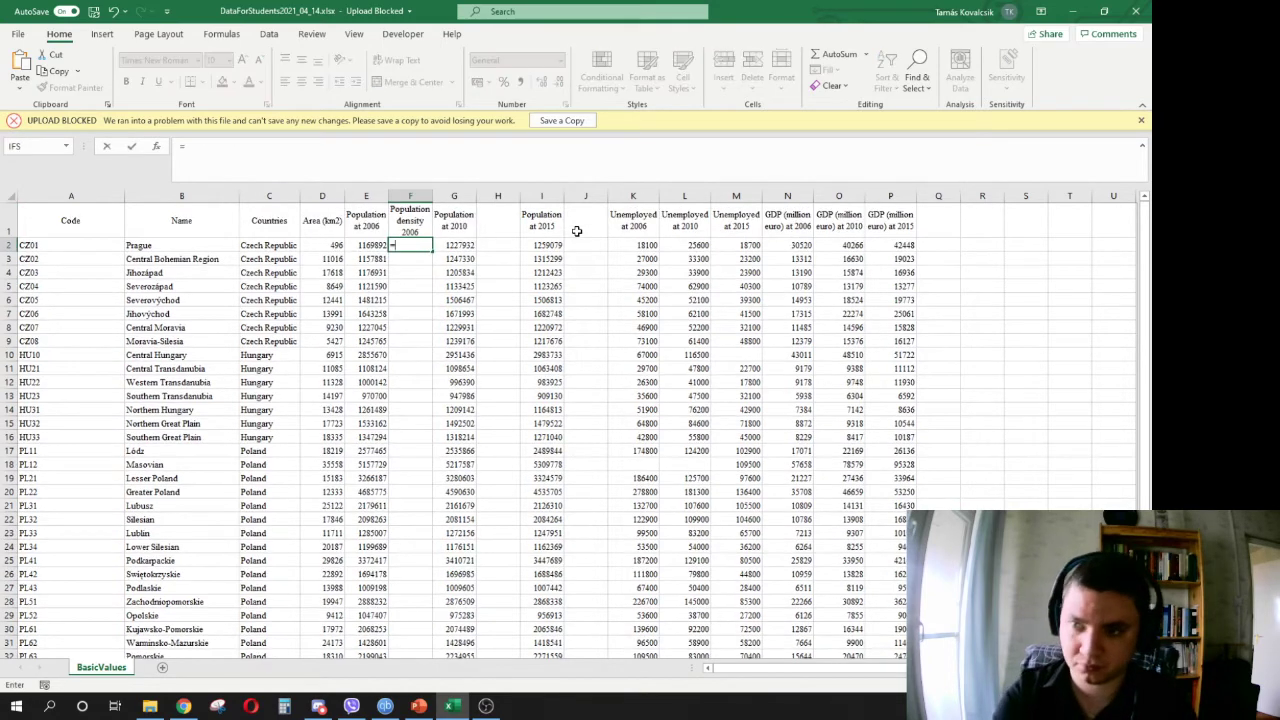
click(369, 245)
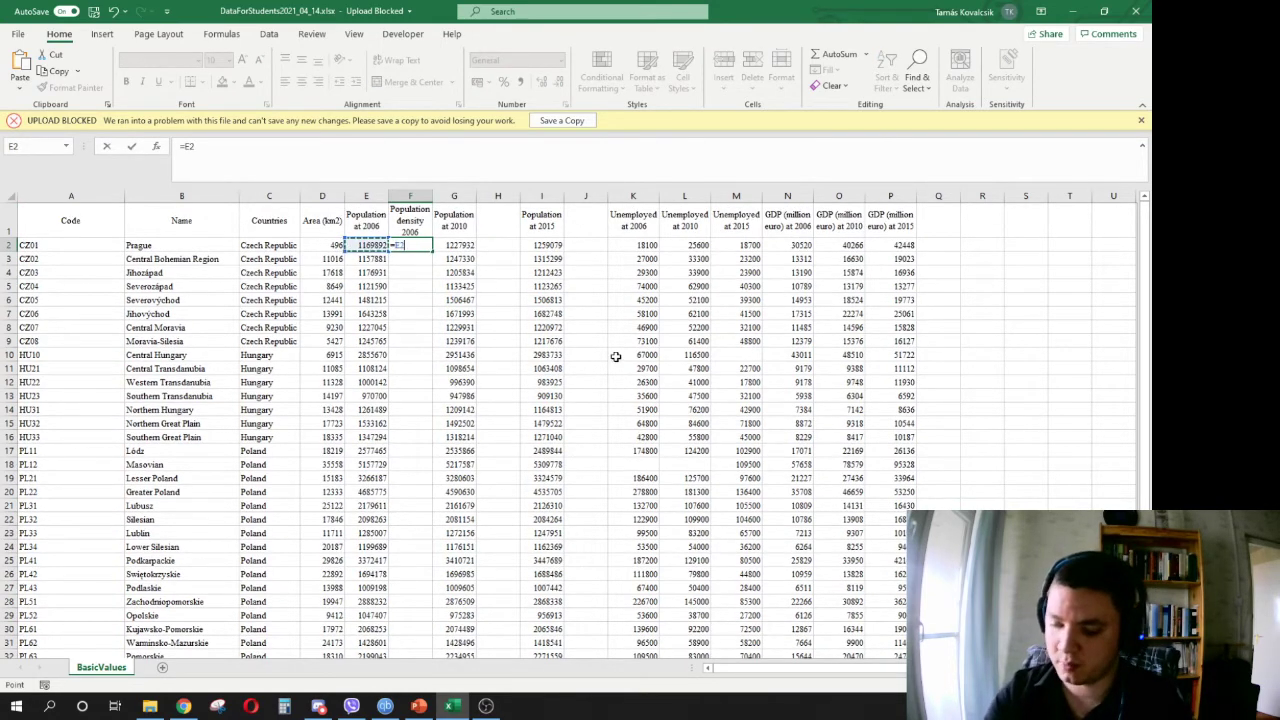
text(/)
click(312, 246)
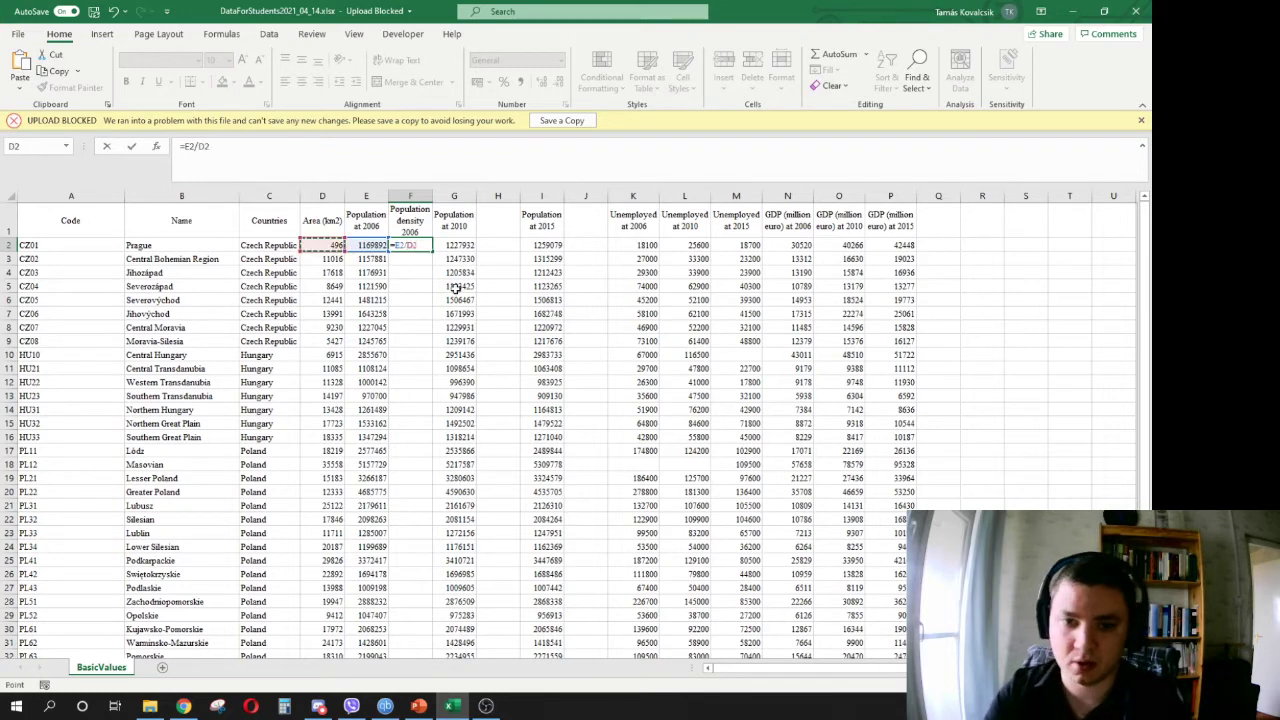
key(Return)
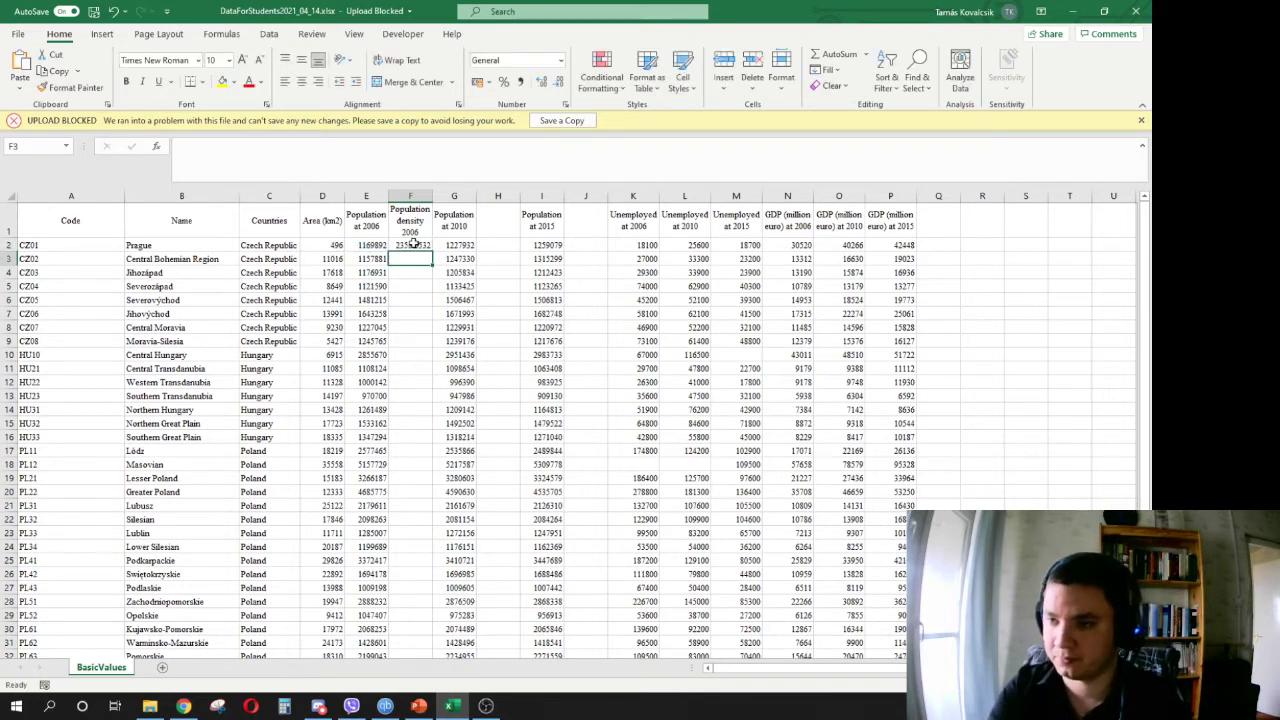
click(412, 245)
double_click(433, 252)
- Enter the heading "Population density 2010" in cell H1 above the blank column after the 2010 population
click(506, 226)
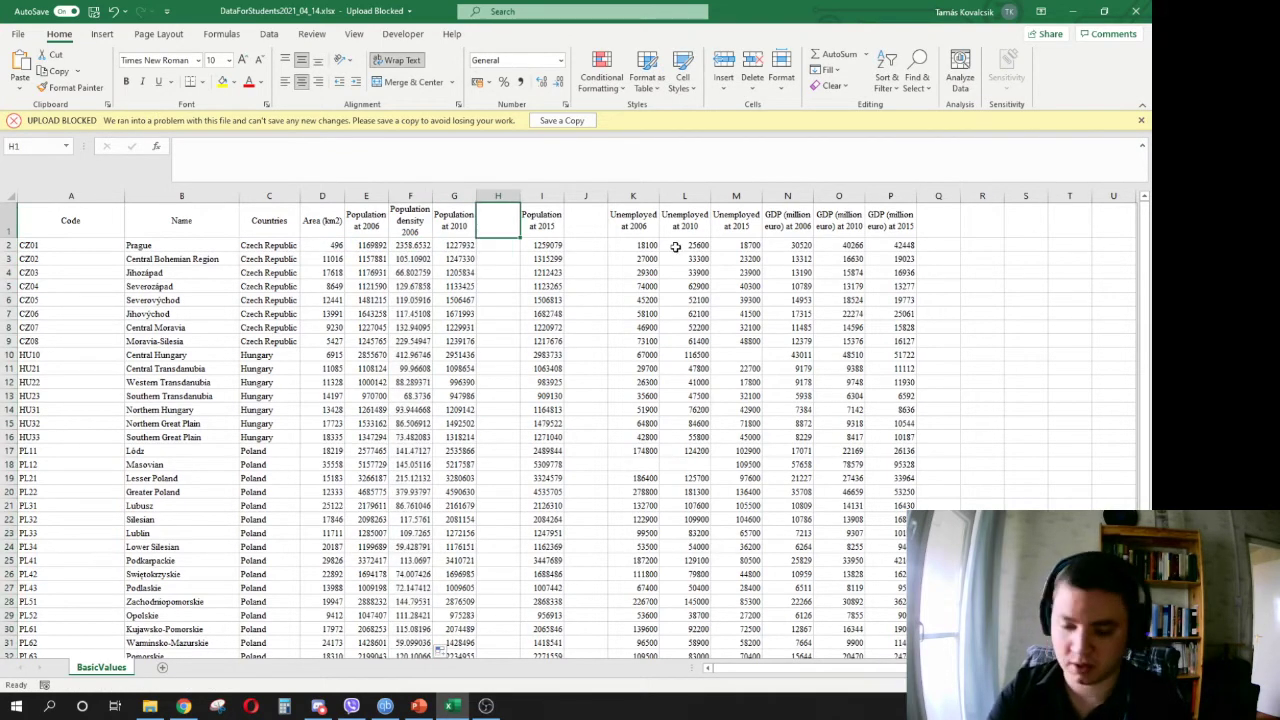
text(Population)
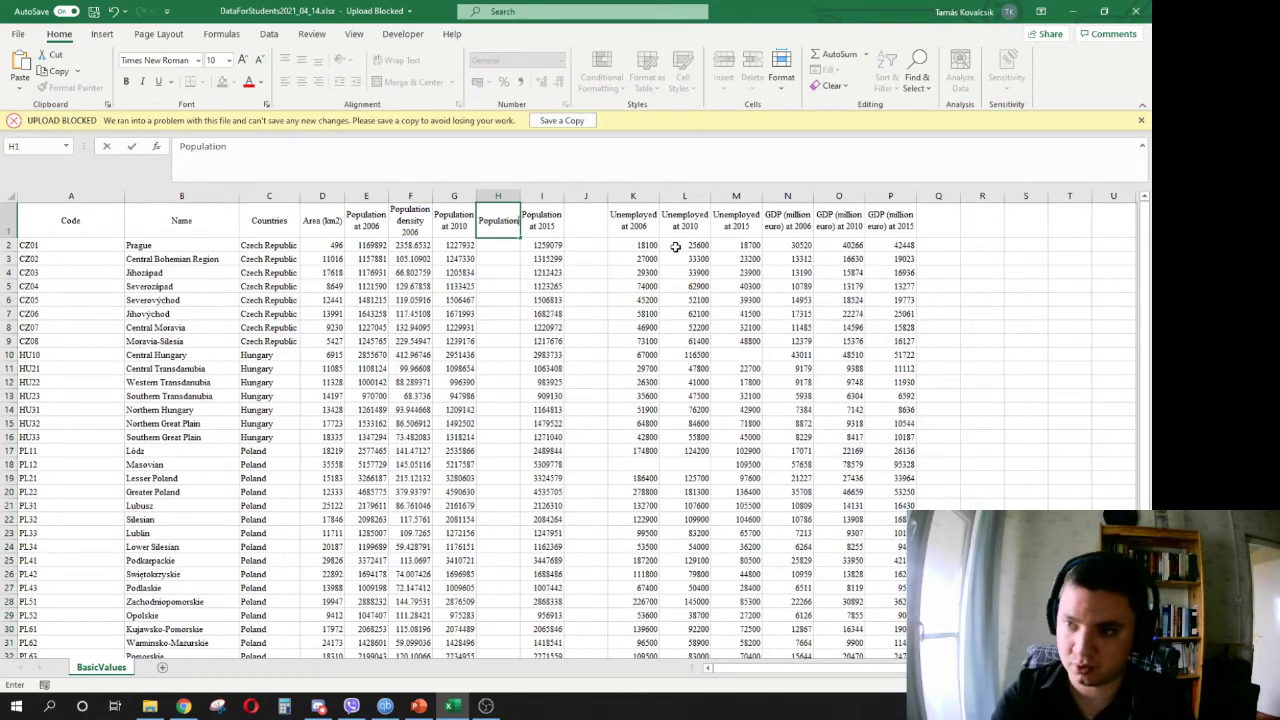
text( density)
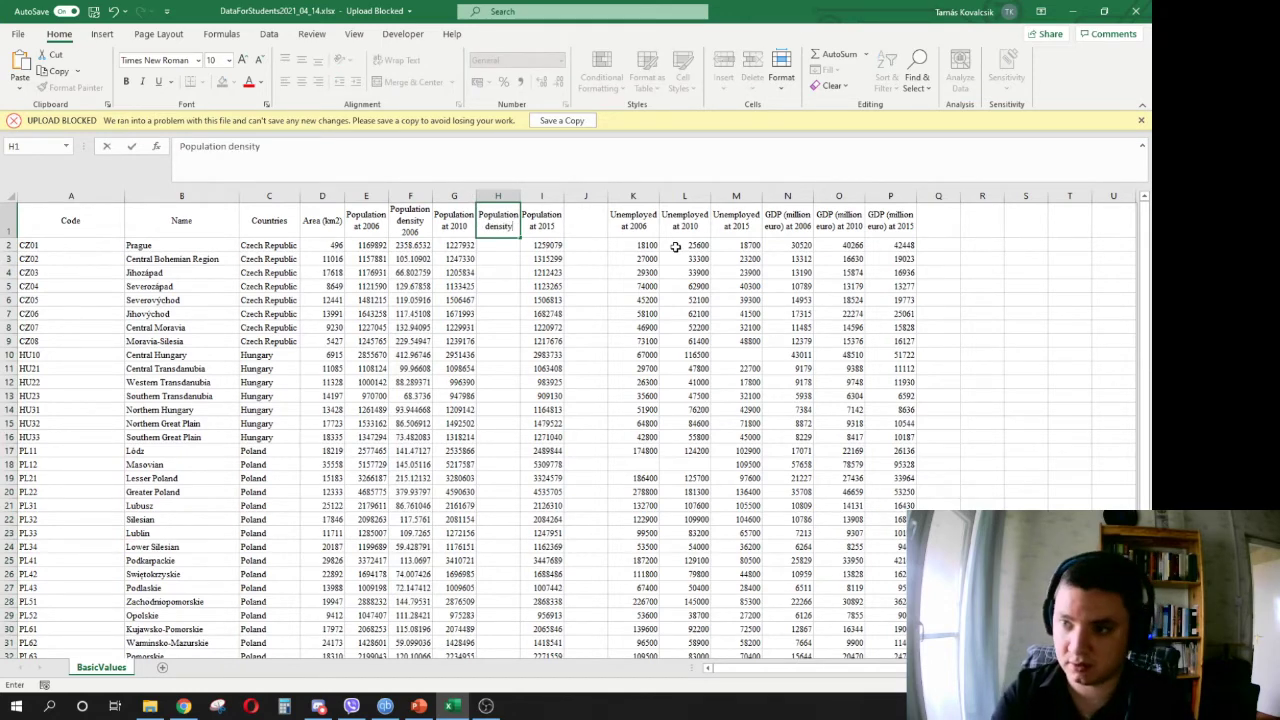
text( 20)
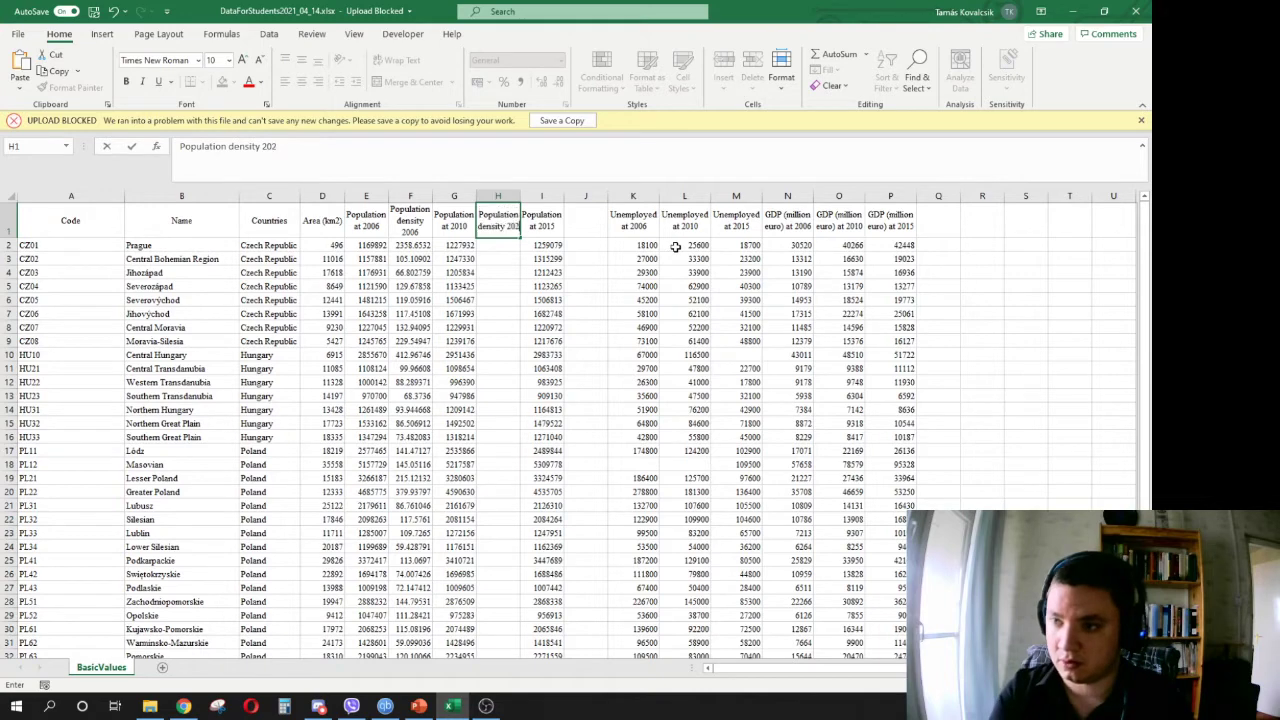
text(10)
key(Return)
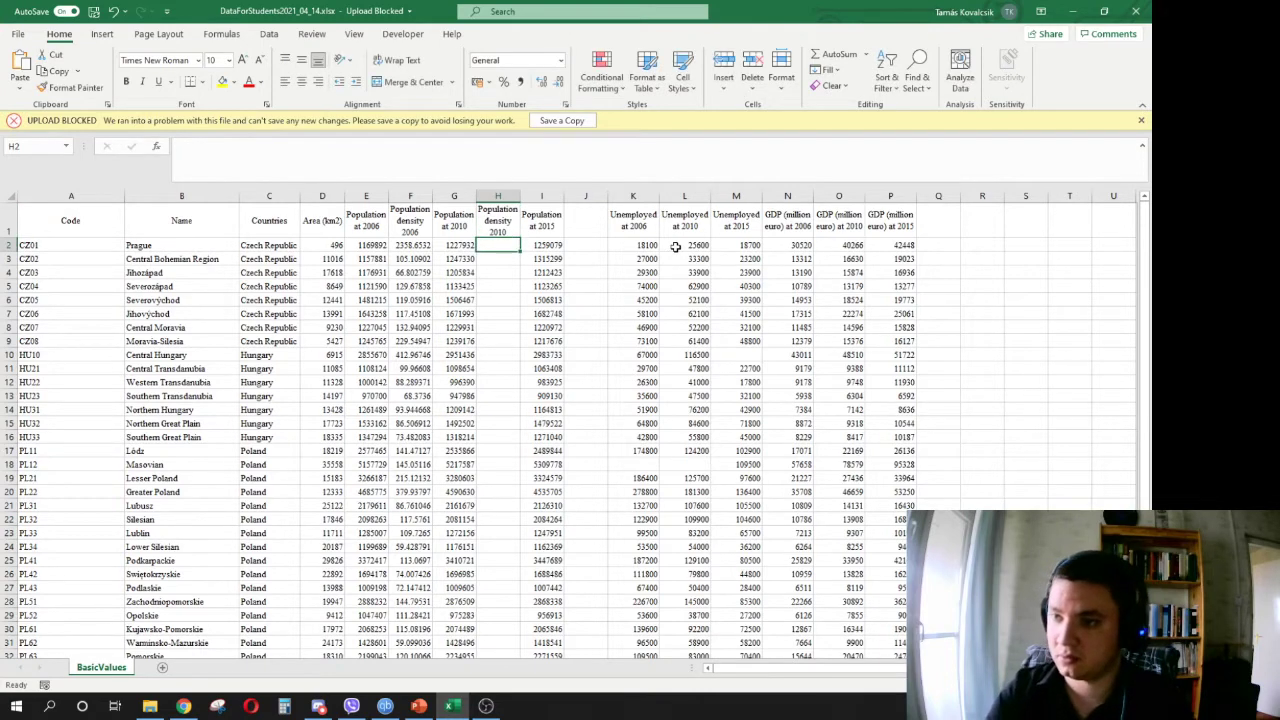
- Calculate the 2010 population density in H2 with =G2/D2 and fill the formula down column H
text(=)
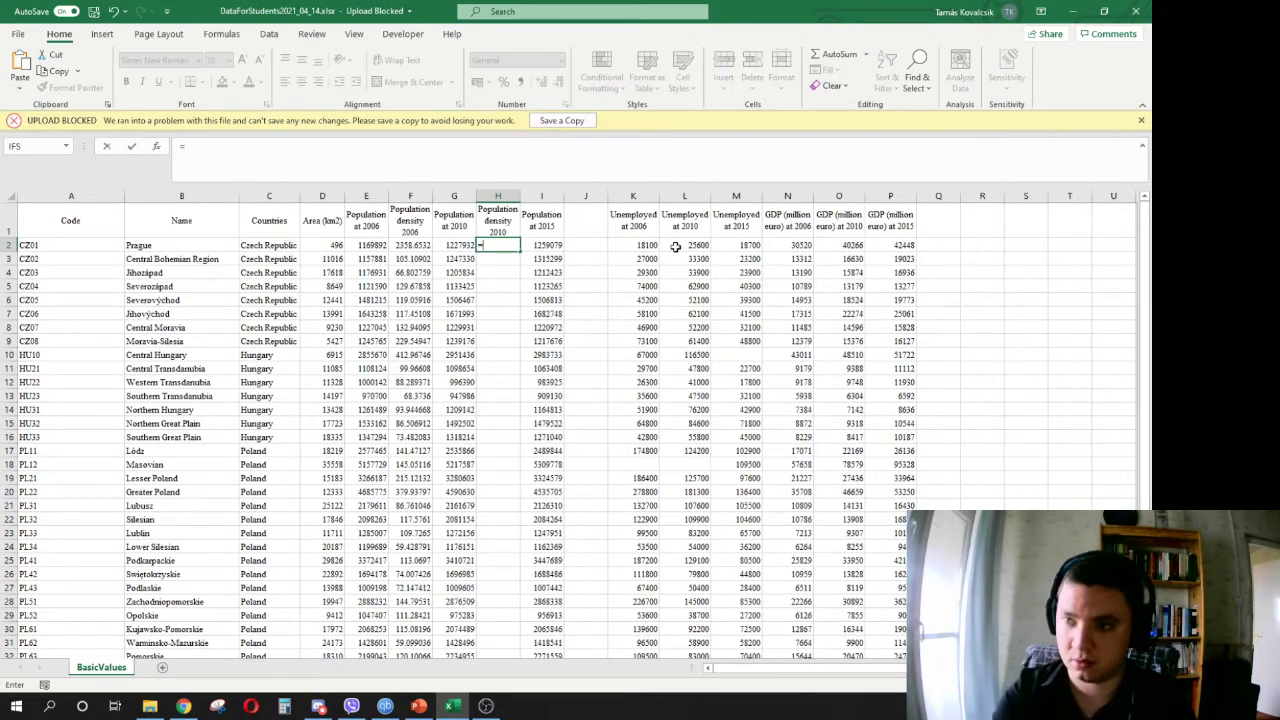
click(458, 249)
text(/)
click(322, 248)
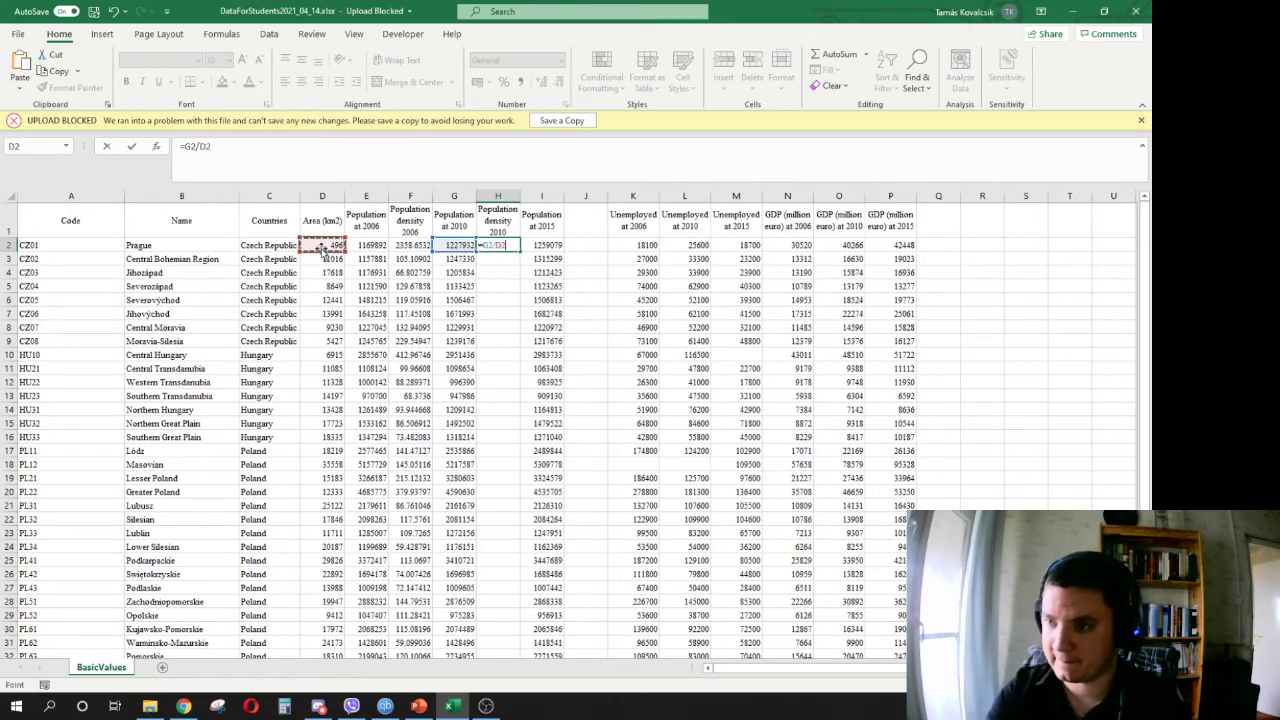
key(Return)
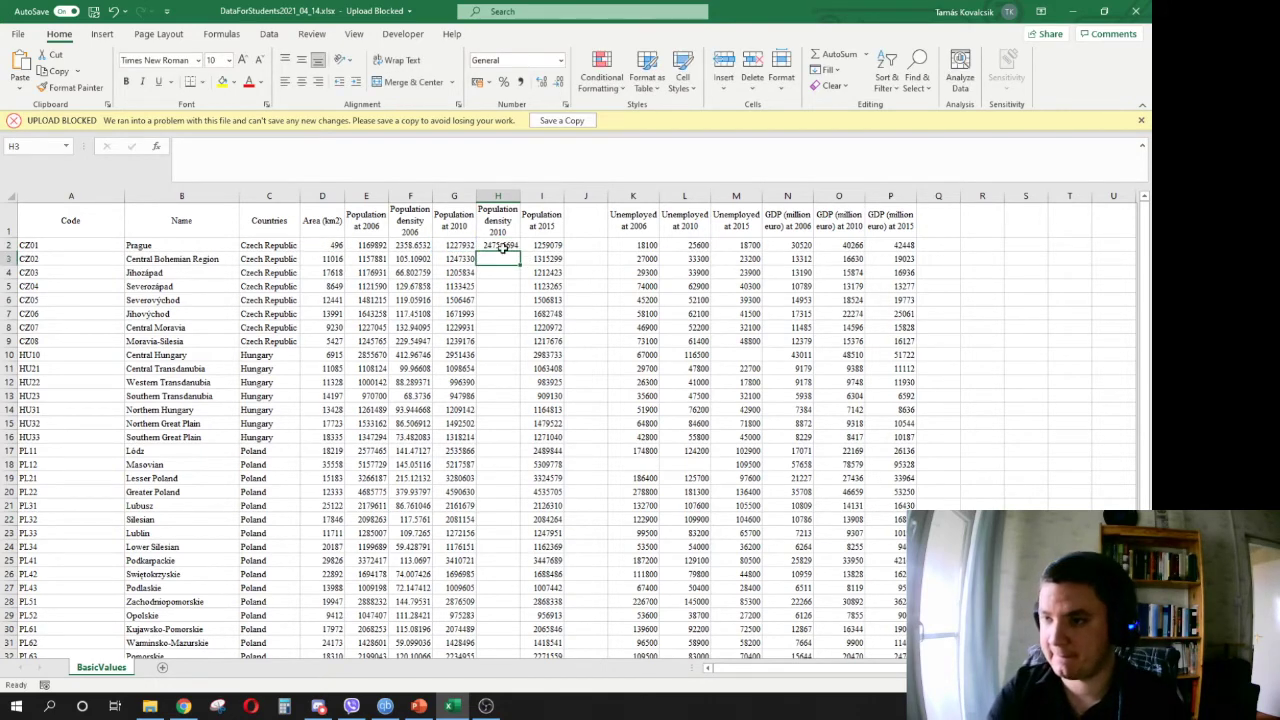
click(503, 247)
double_click(519, 252)
- Enter the heading "Population density 2015" in cell J1 above the blank column after the 2015 population
click(585, 222)
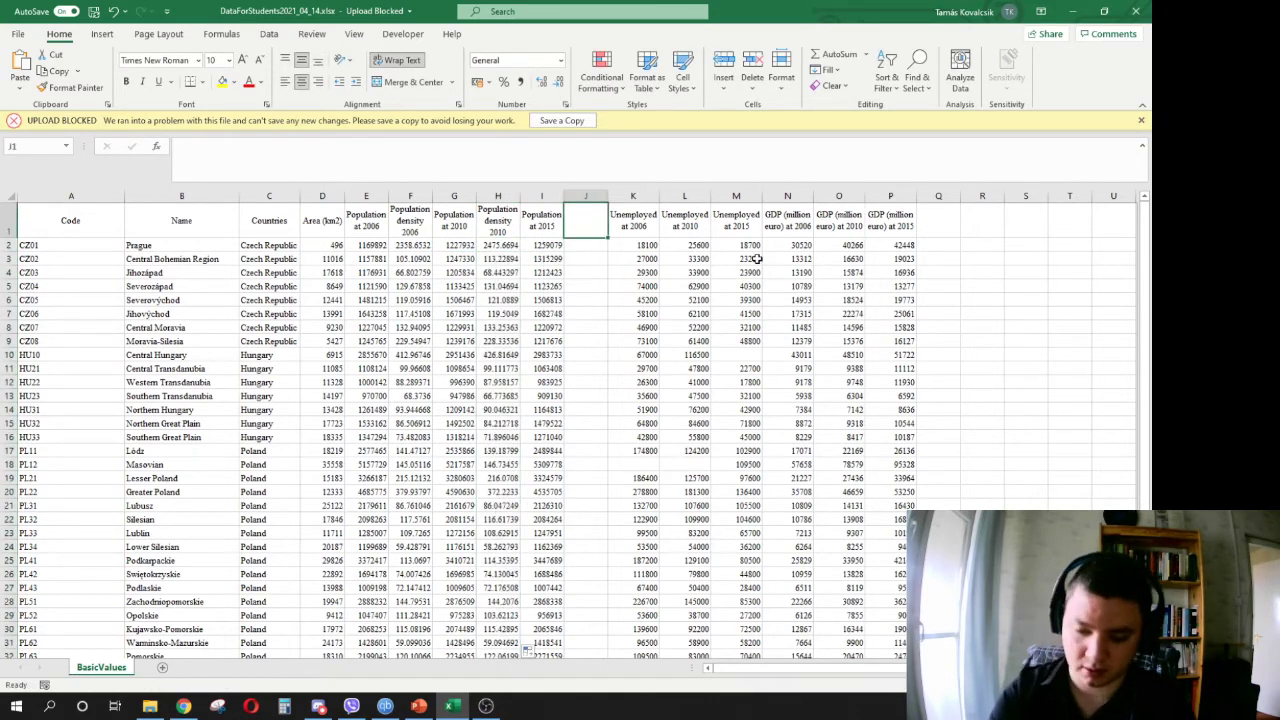
text(Population)
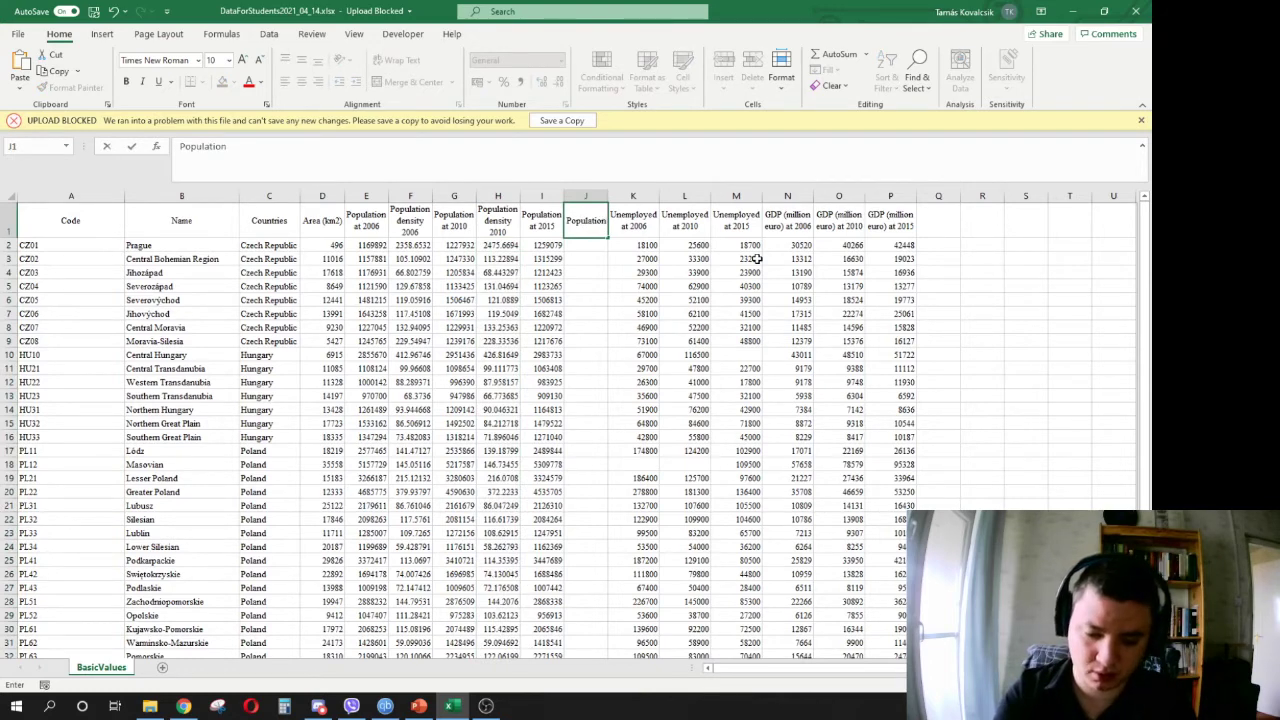
text( density)
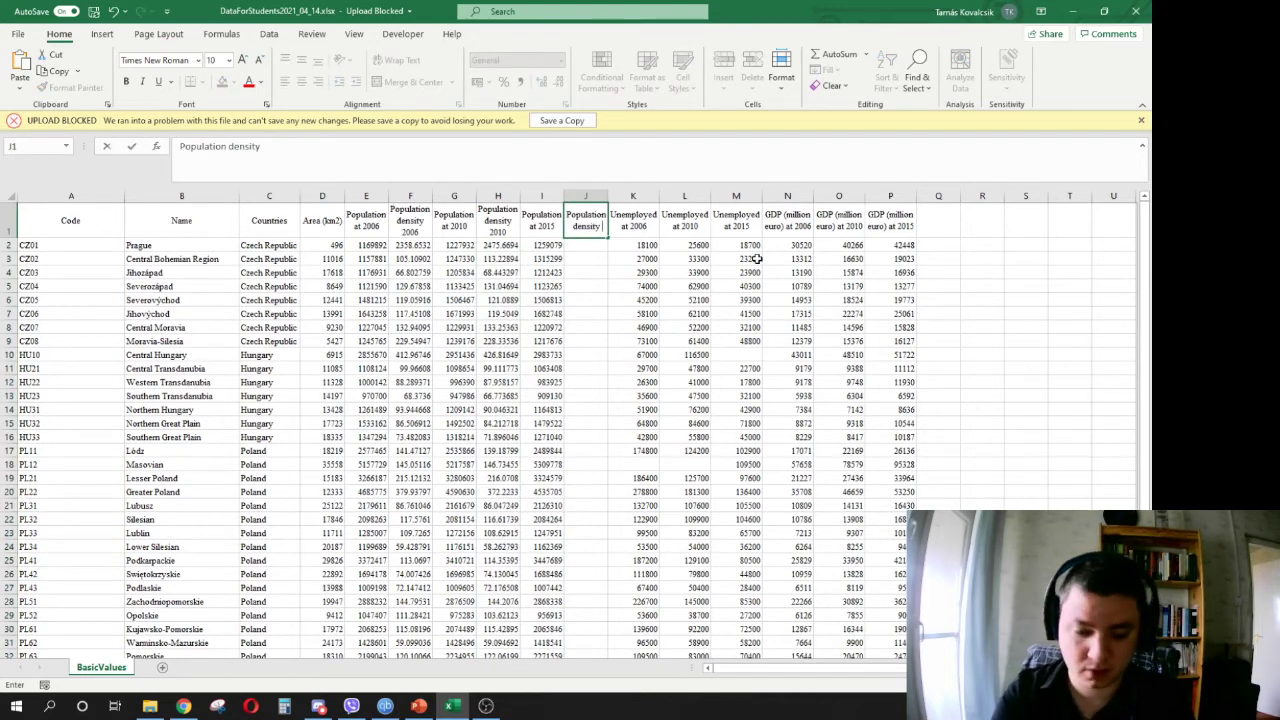
text( 2015)
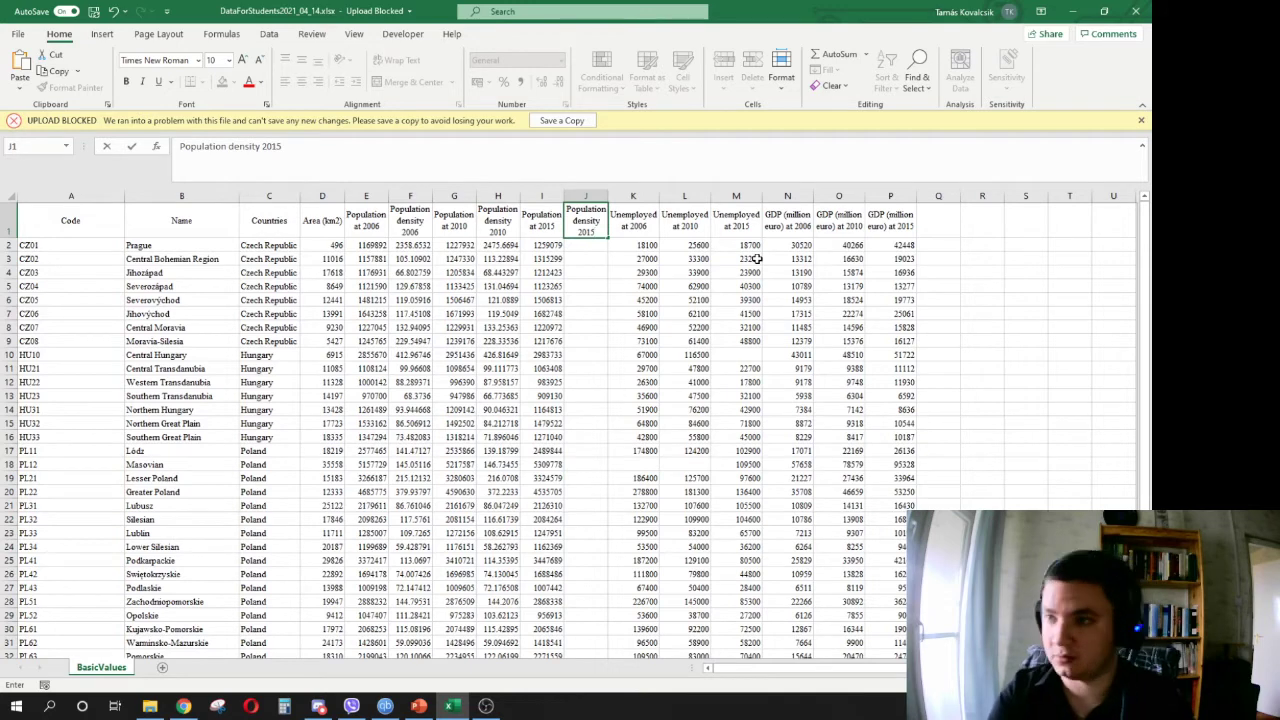
key(Return)
- Calculate the 2015 population density in J2 with =I2/D2 and fill the formula down column J
text(=)
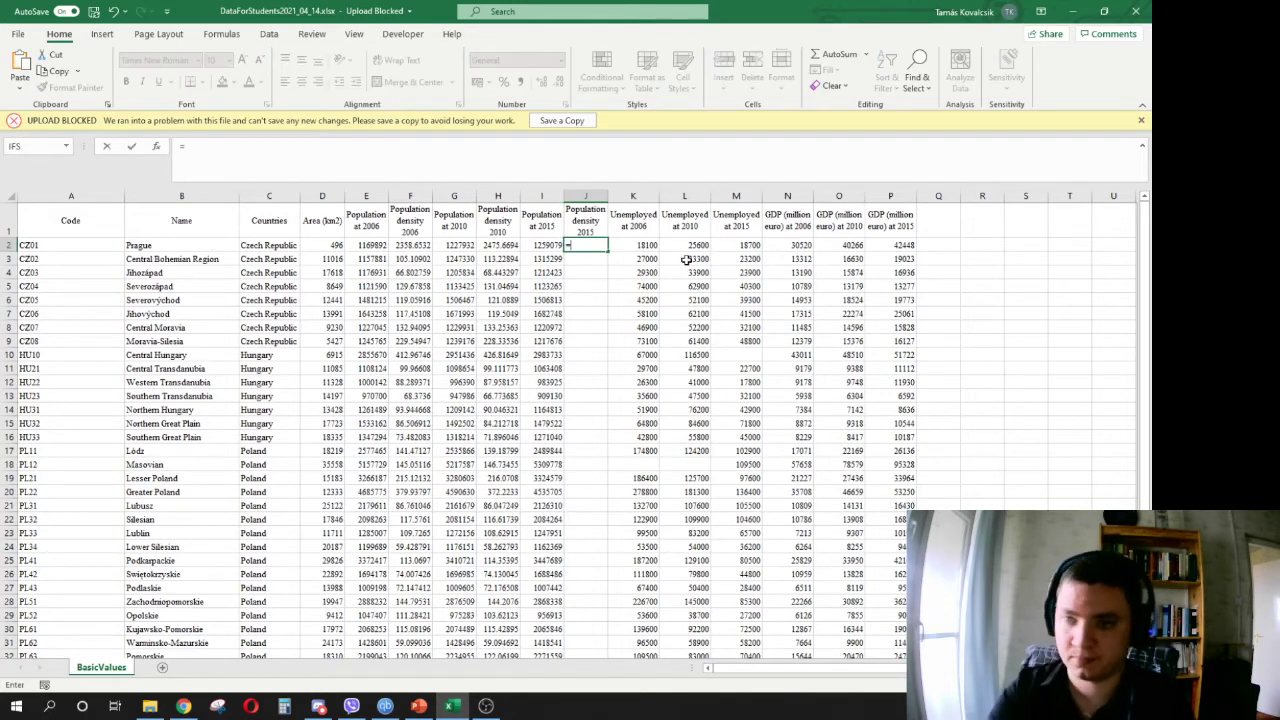
click(530, 245)
text(/)
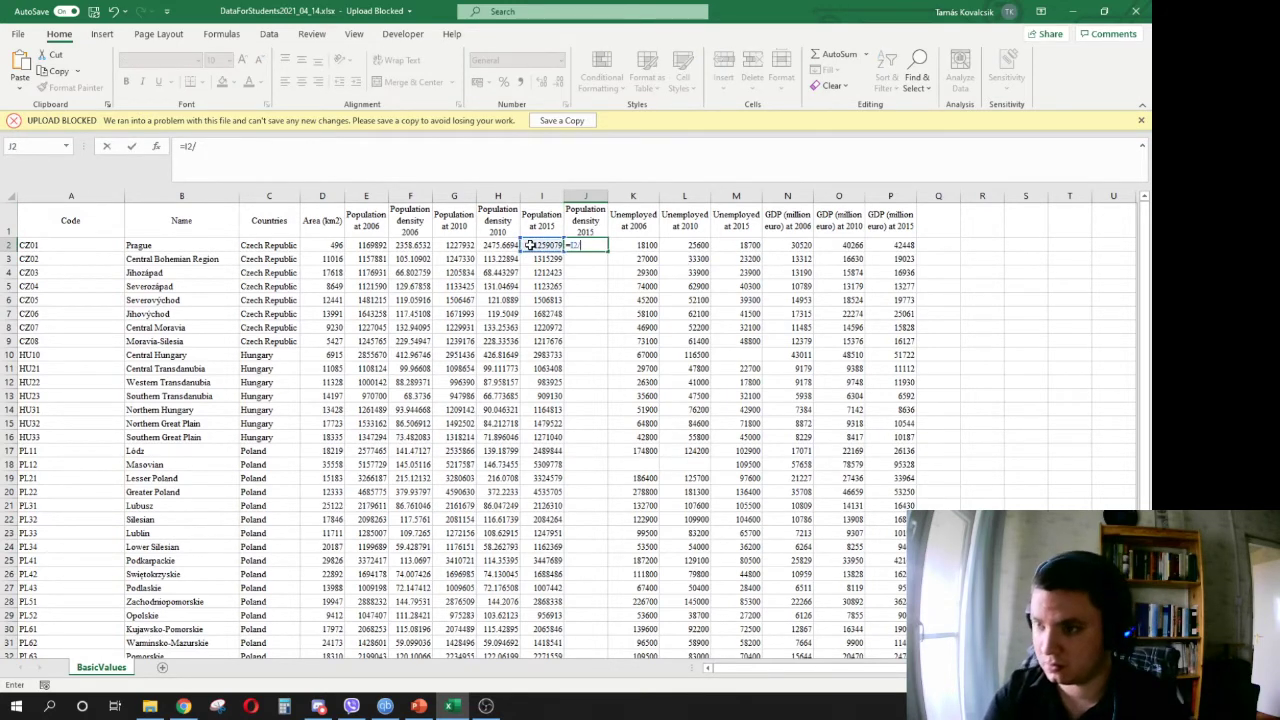
click(322, 245)
key(Return)
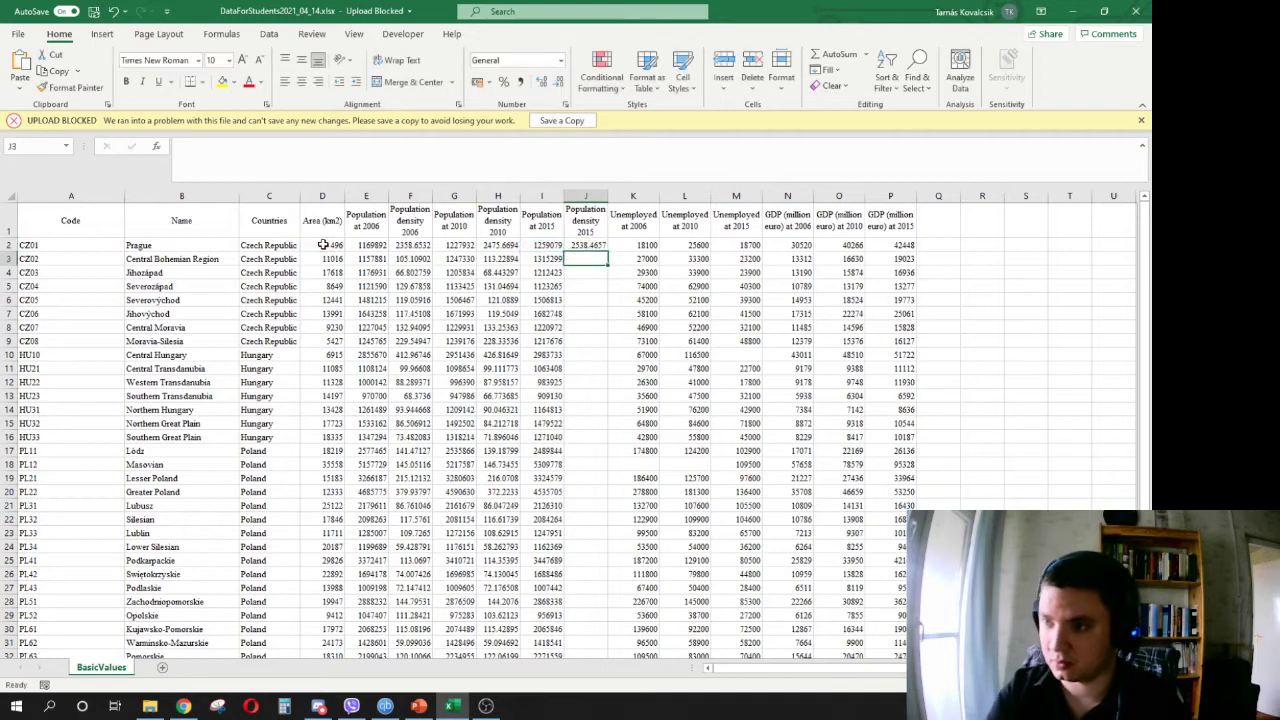
click(590, 246)
double_click(607, 250)
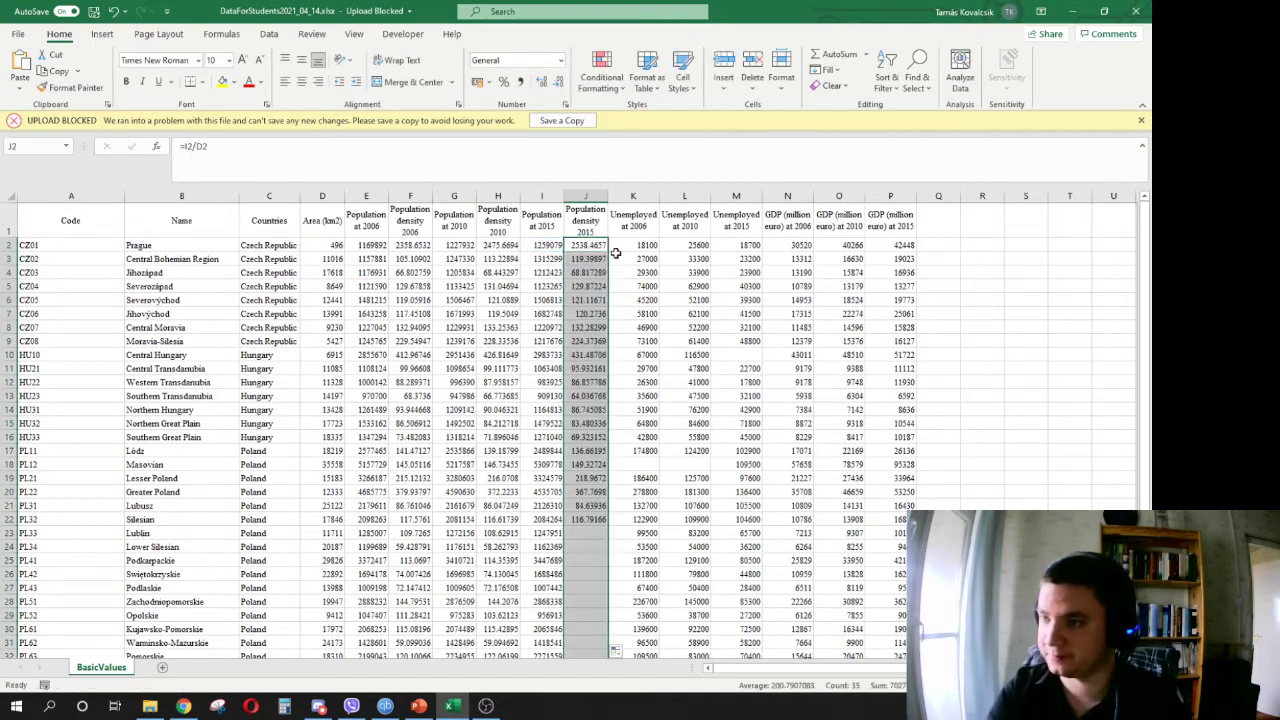
- Switch to PowerPoint to review the "Graphs between two variables" slide, and return to the Excel workbook
click(692, 246)
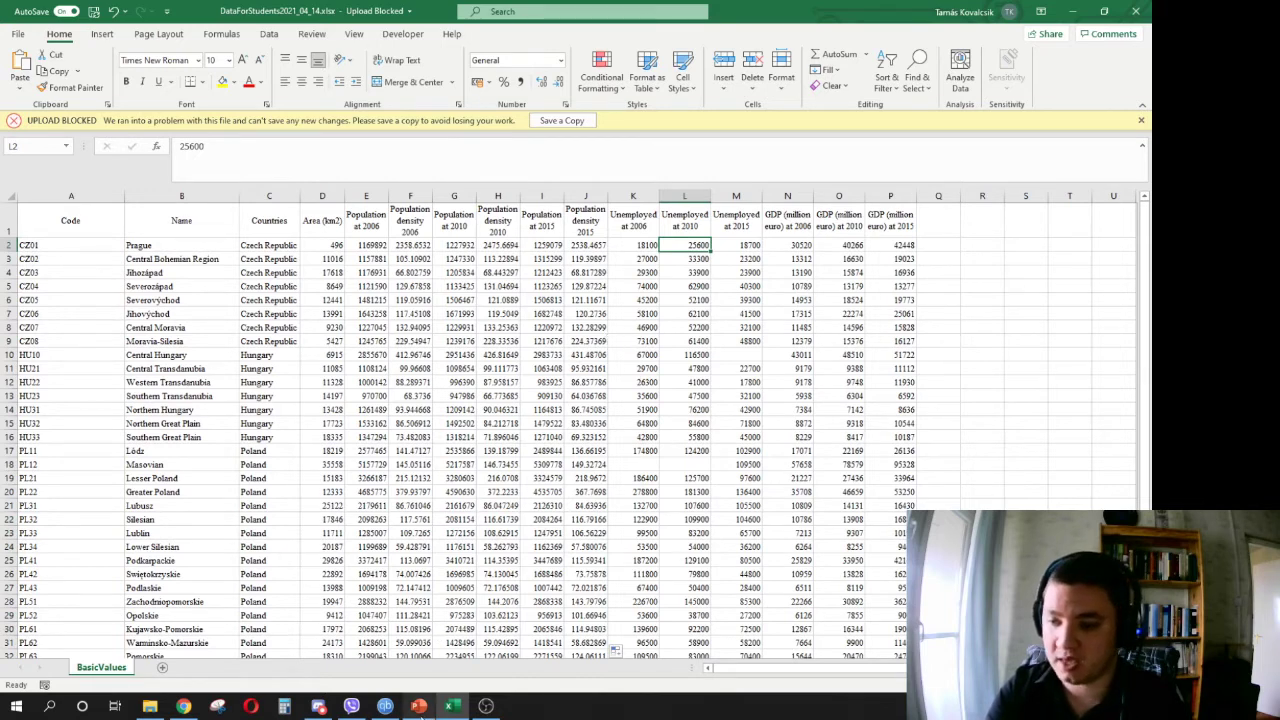
click(418, 706)
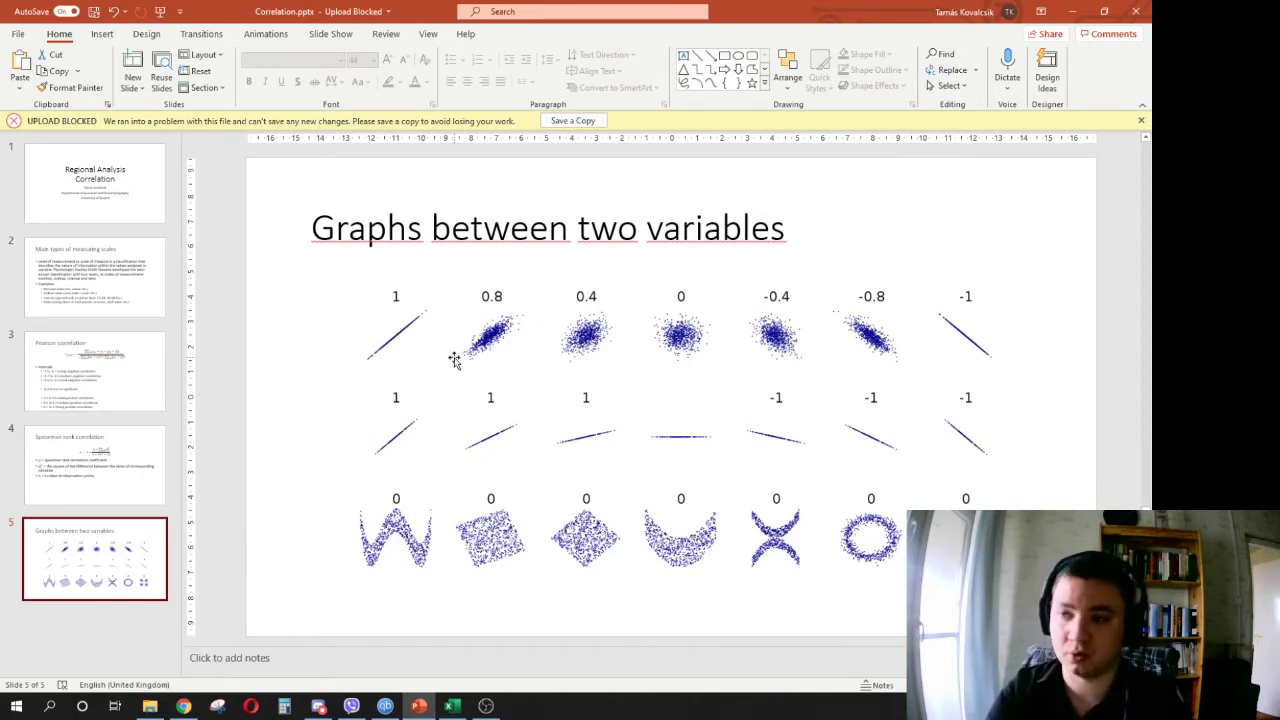
click(1072, 11)
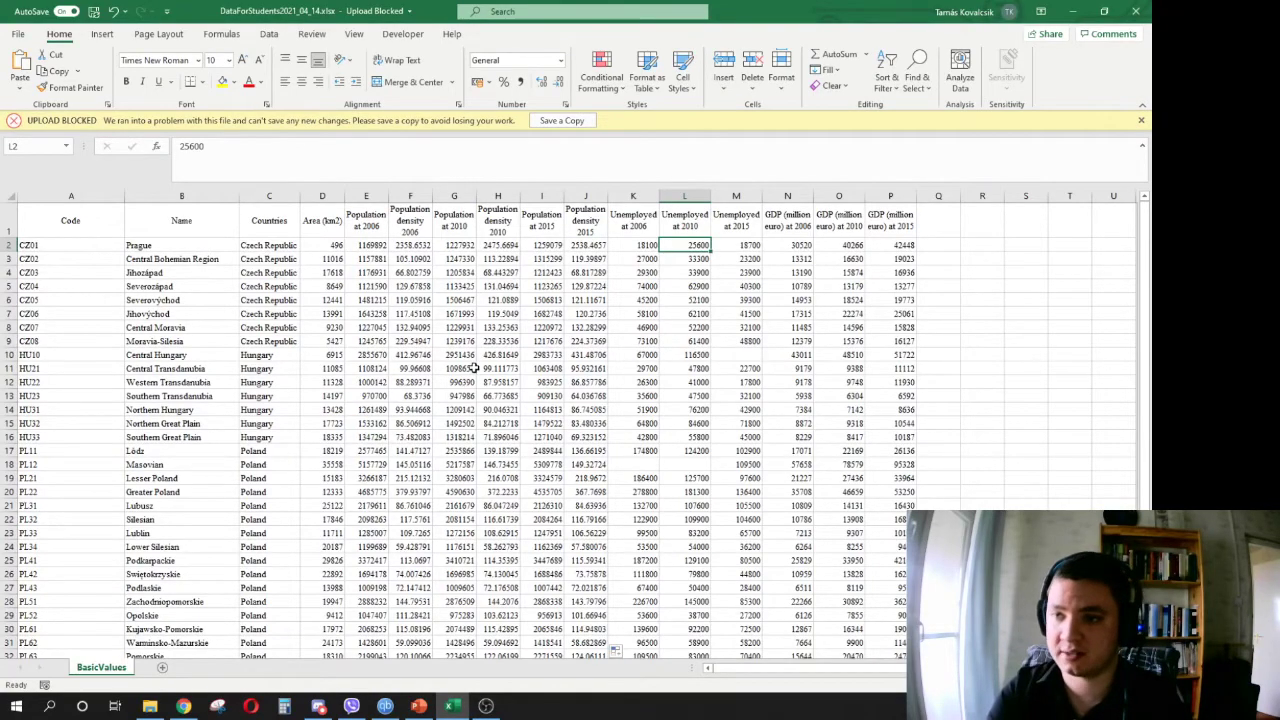
- Insert a markers-only scatter chart from F2:F36 and J2:J36, and place it over columns L to R with its height enlarged
drag(420, 245, 420, 636)
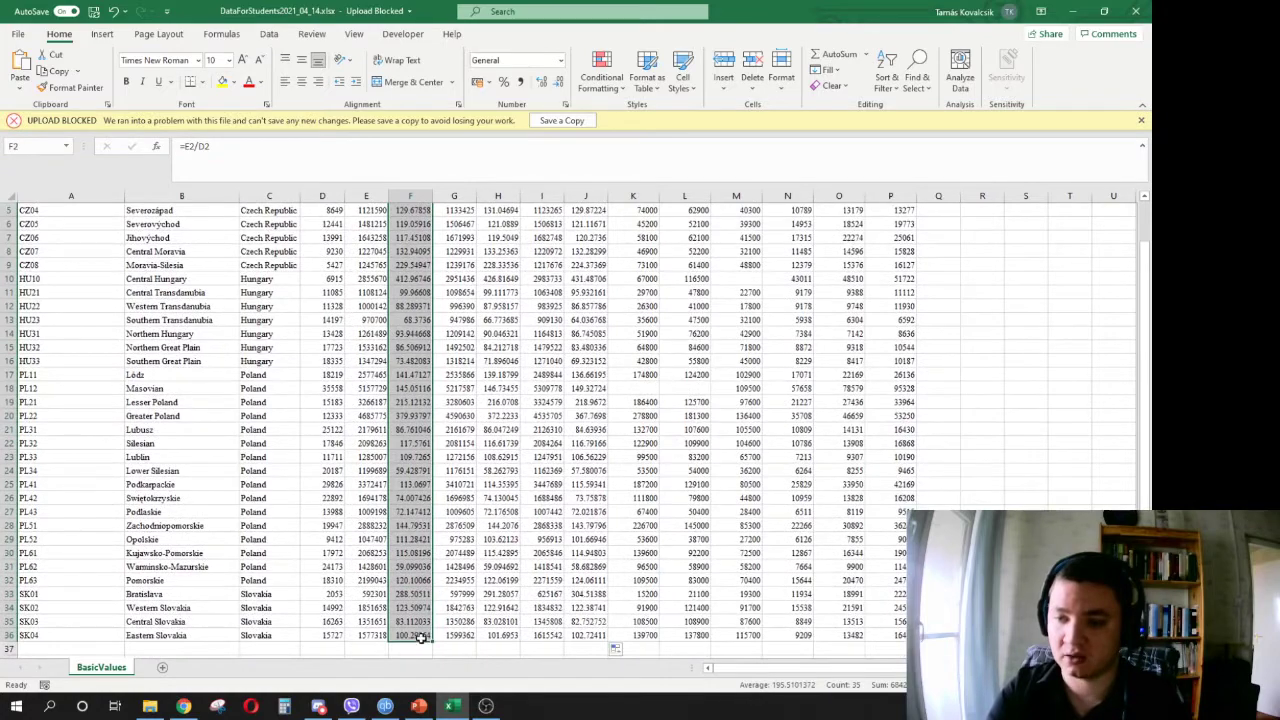
scroll(634, 312, up, 3)
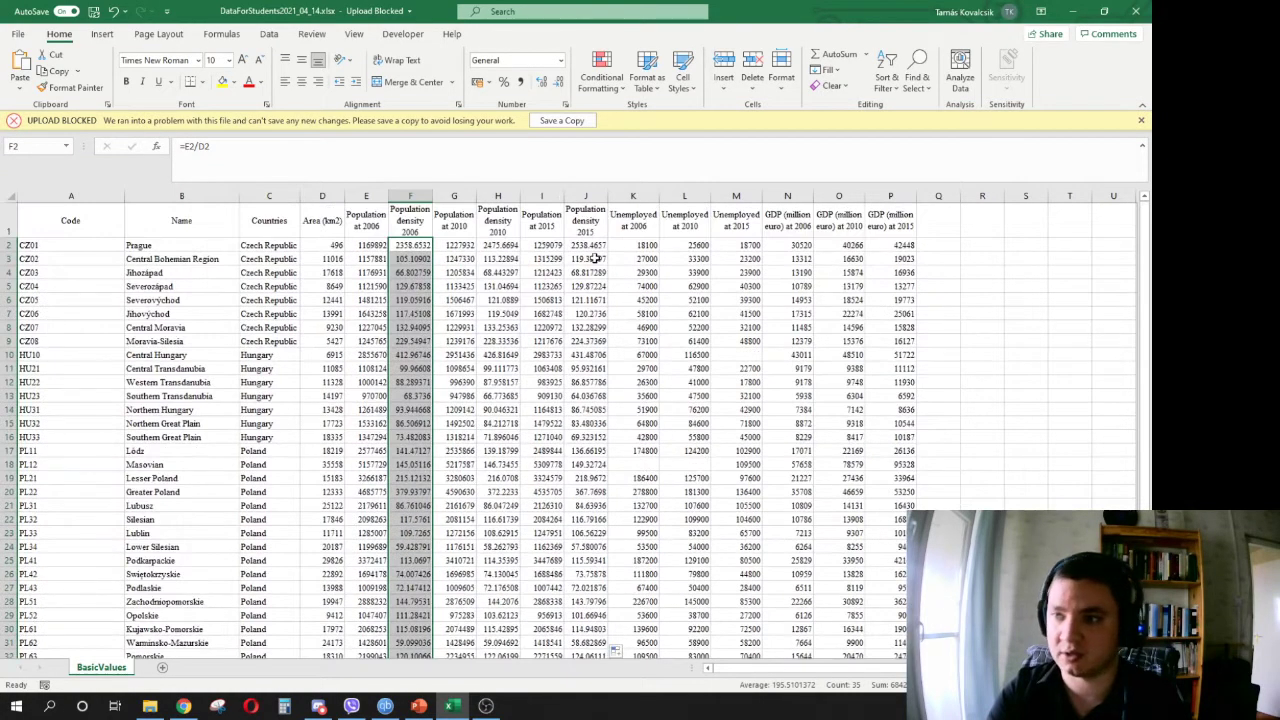
drag(590, 245, 594, 636)
scroll(748, 437, up, 2)
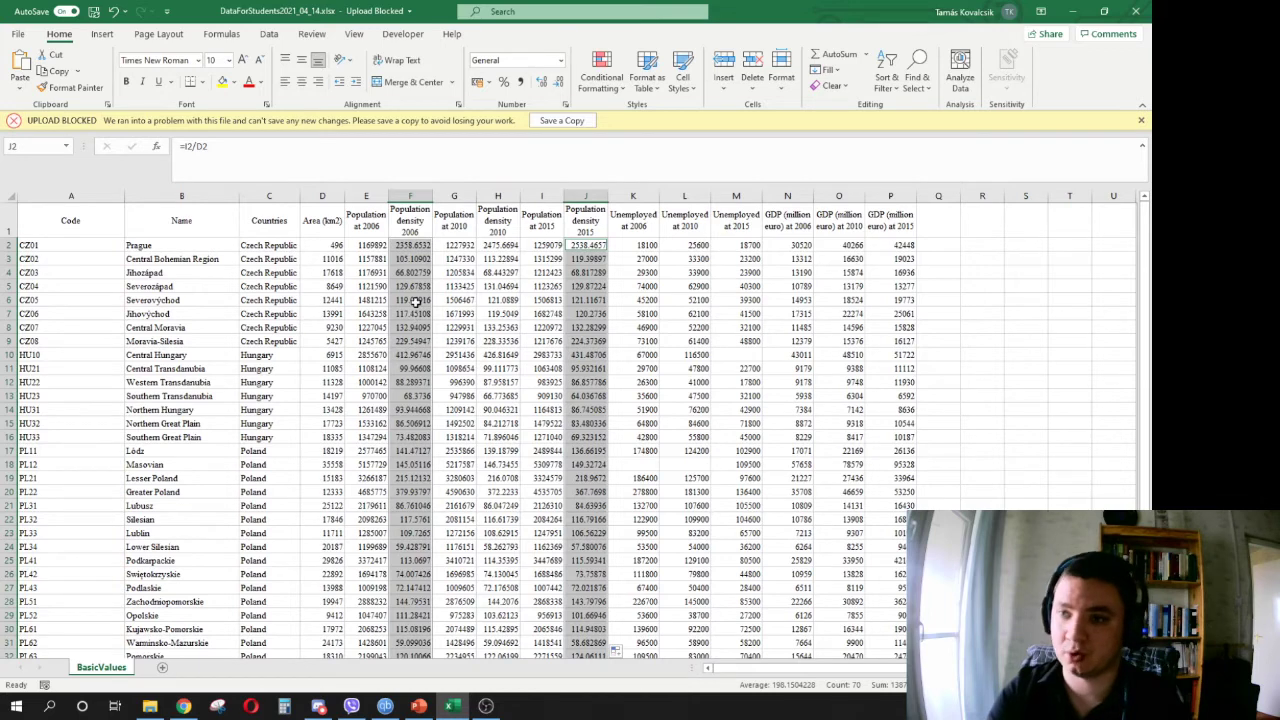
click(102, 34)
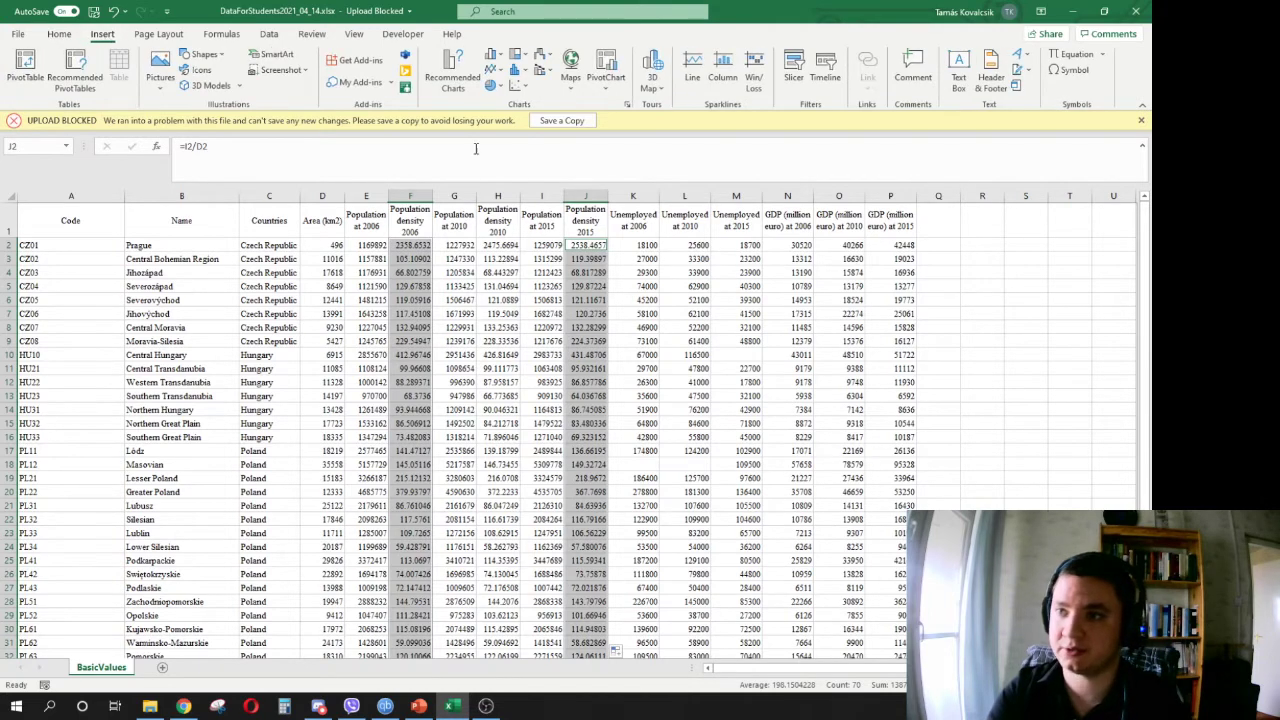
click(522, 88)
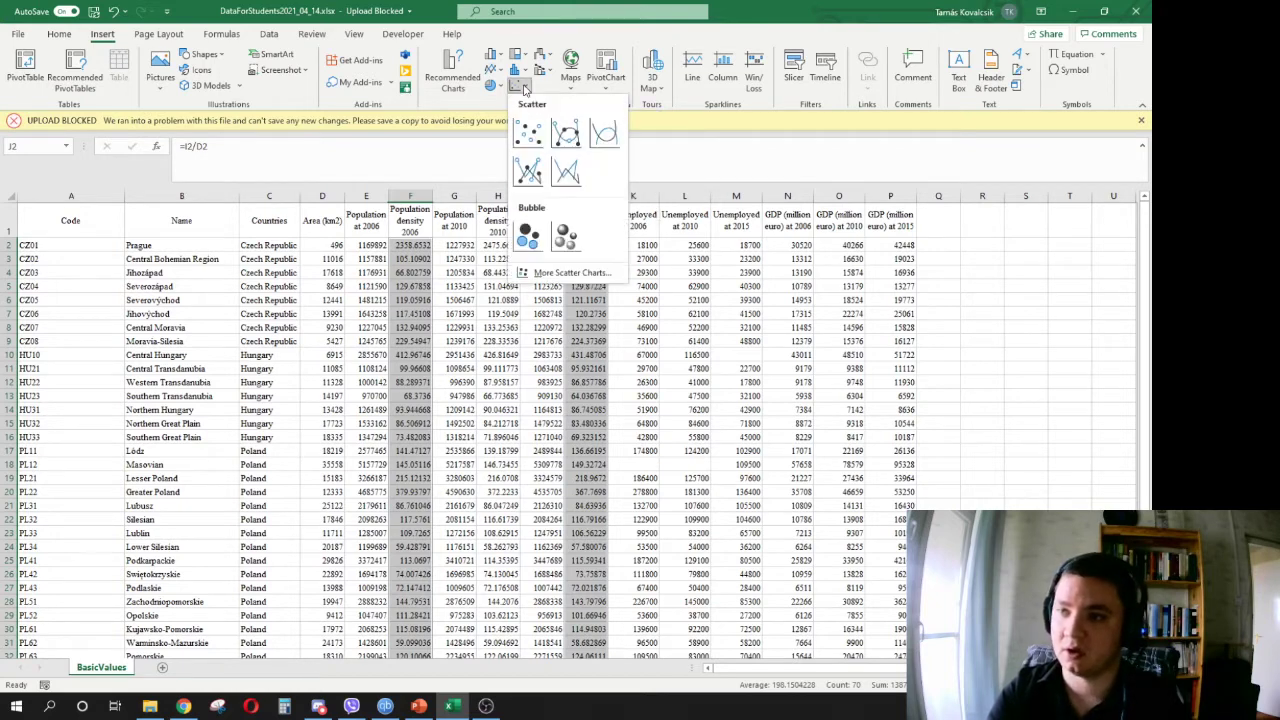
click(532, 138)
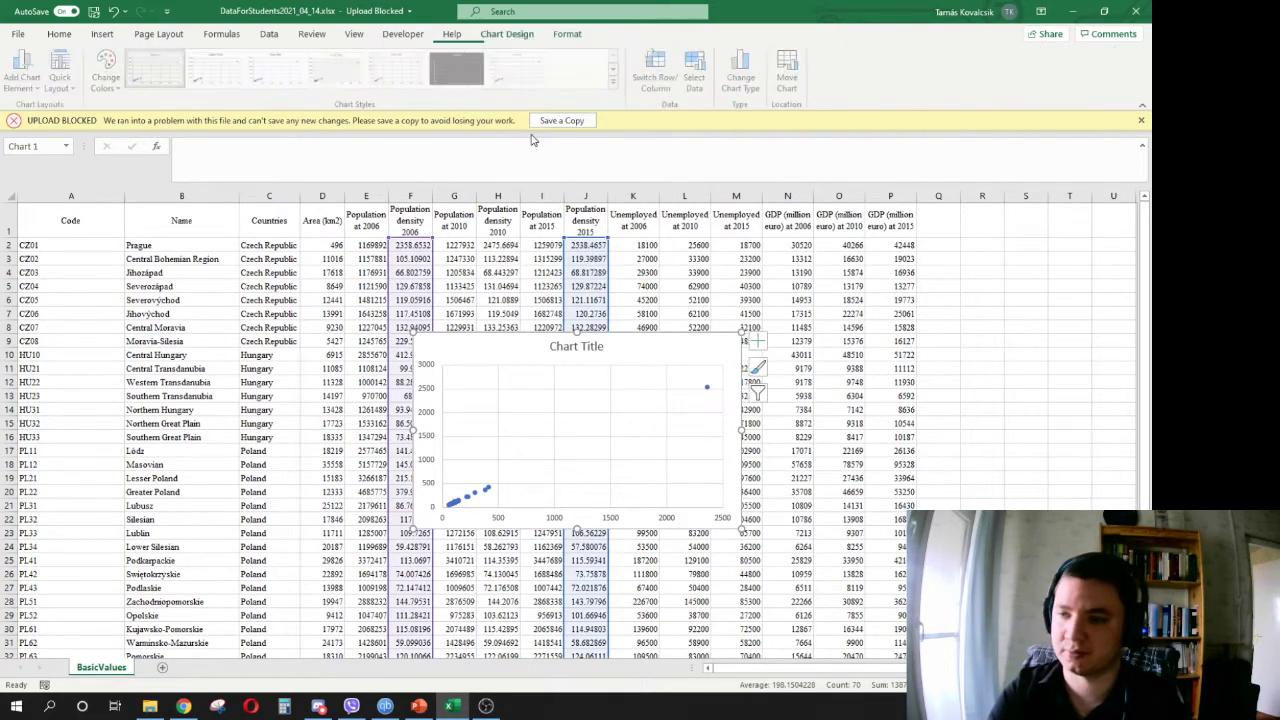
drag(640, 340, 890, 209)
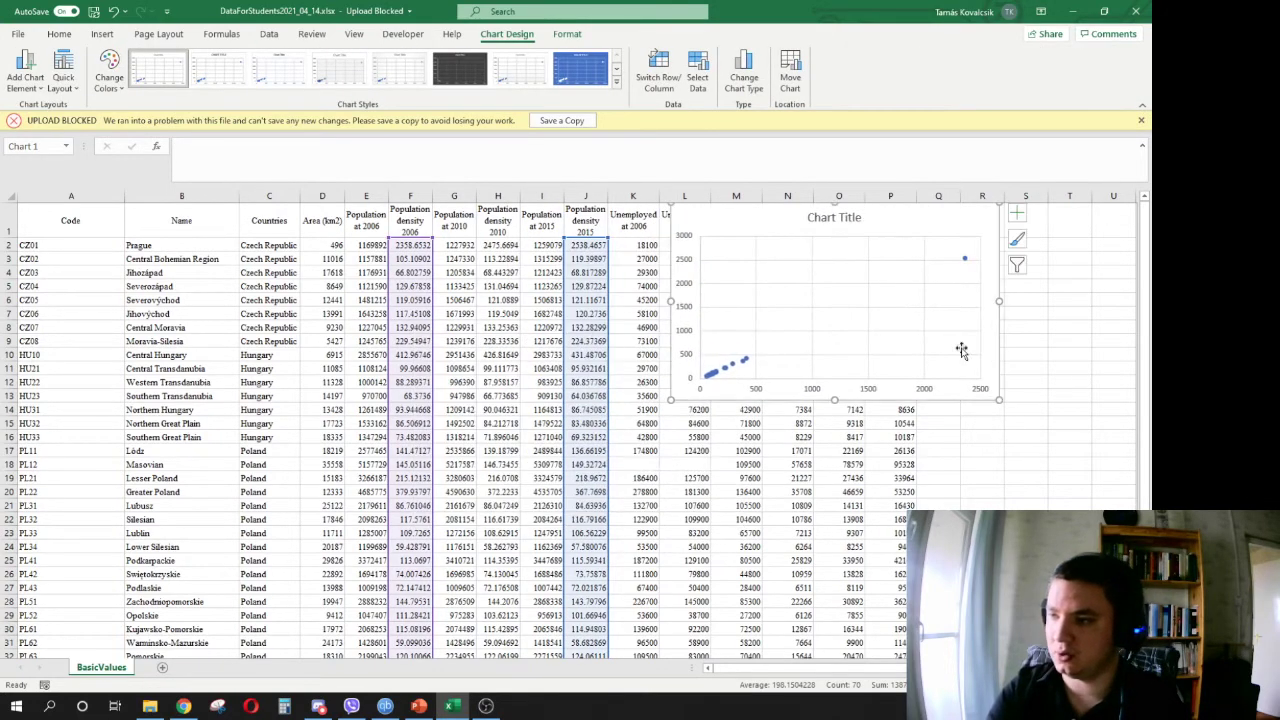
drag(998, 398, 995, 508)
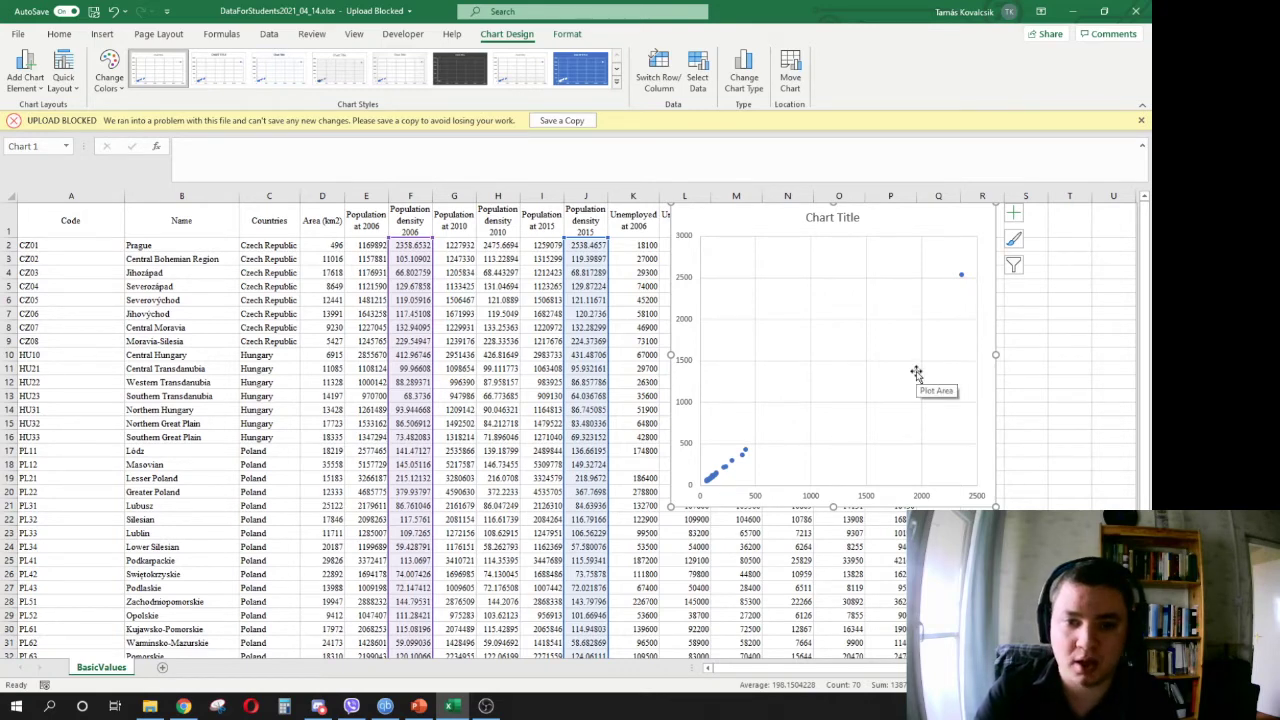
- Switch to PowerPoint to review the Pearson correlation slide's formula and intervals, and return to the Excel workbook
click(419, 706)
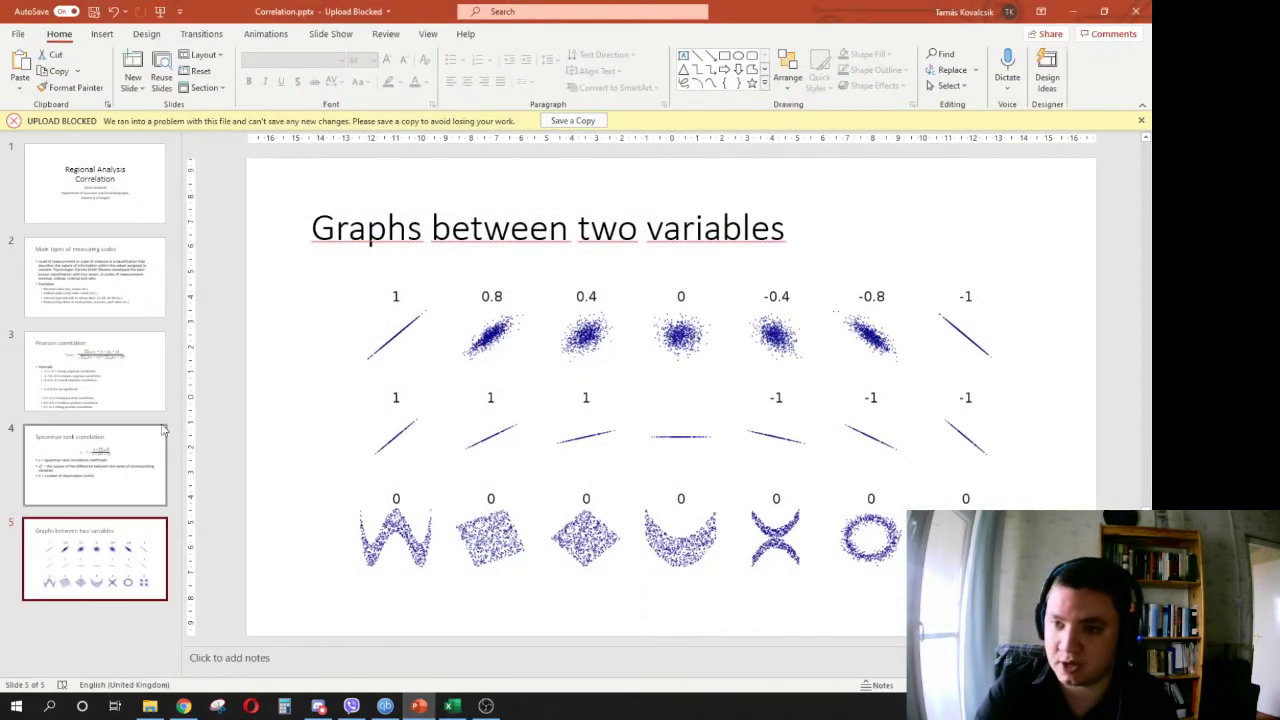
click(122, 404)
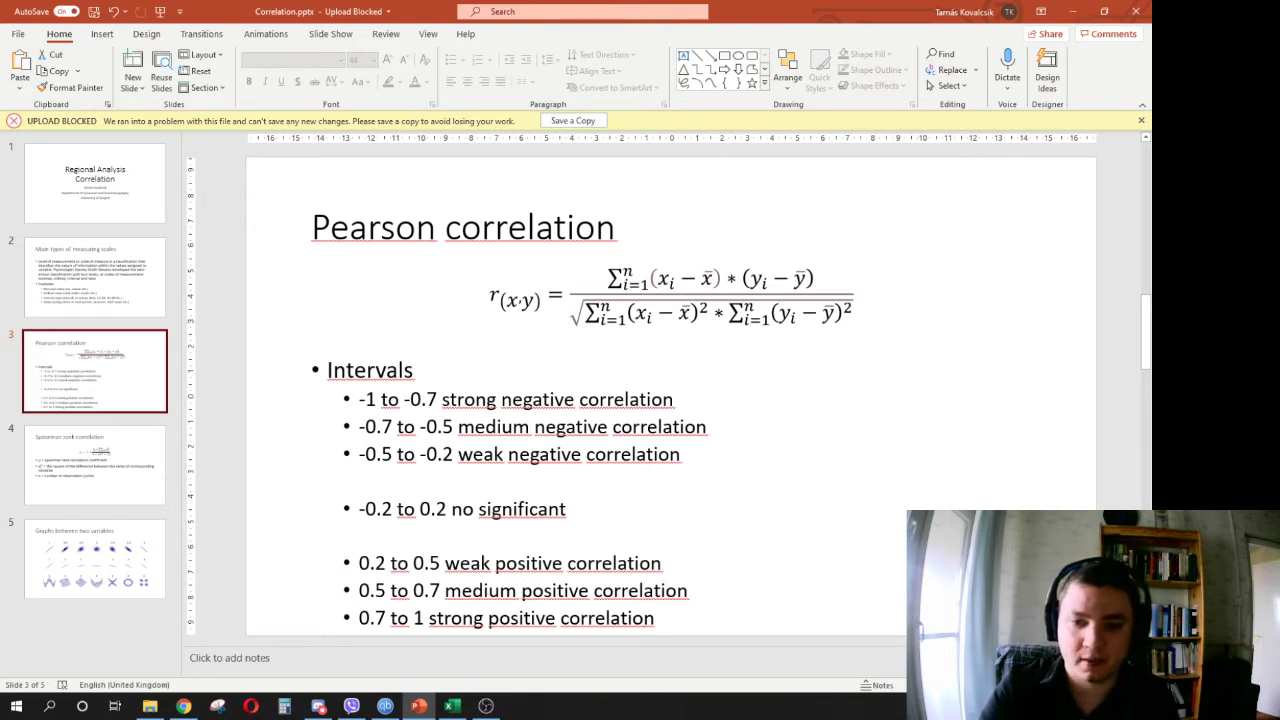
key(alt+Tab)
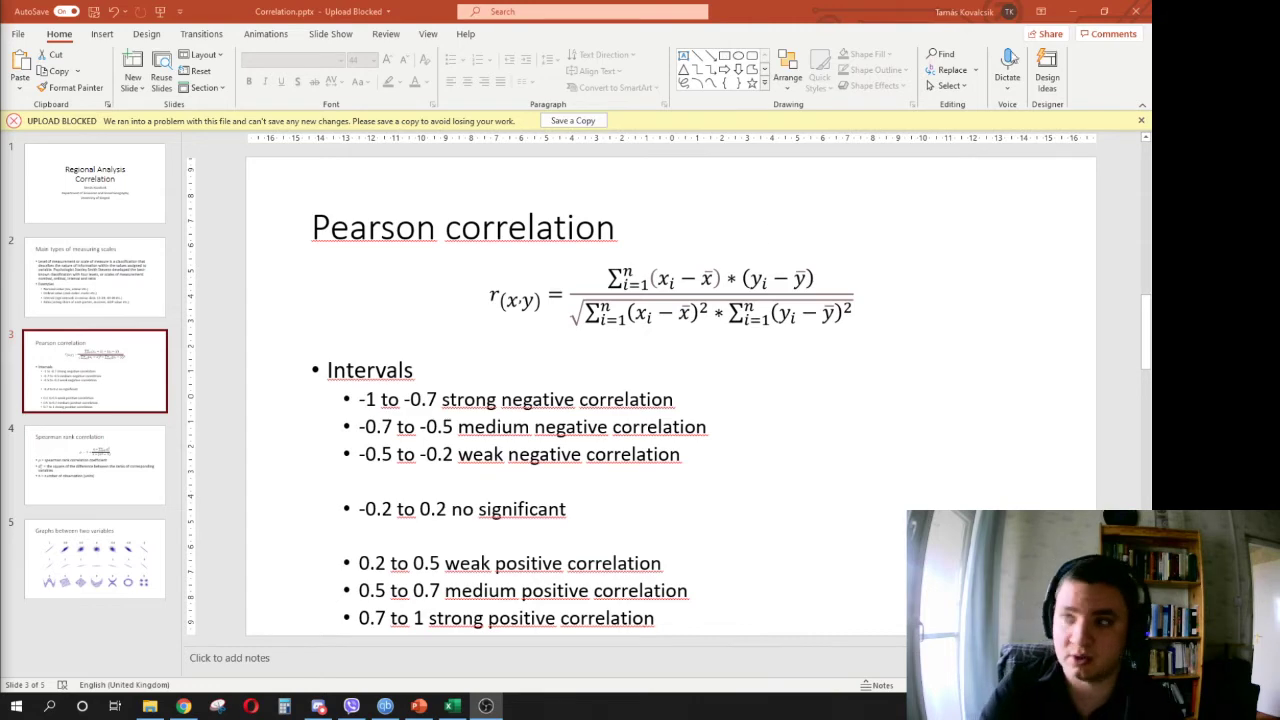
key(alt+Tab)
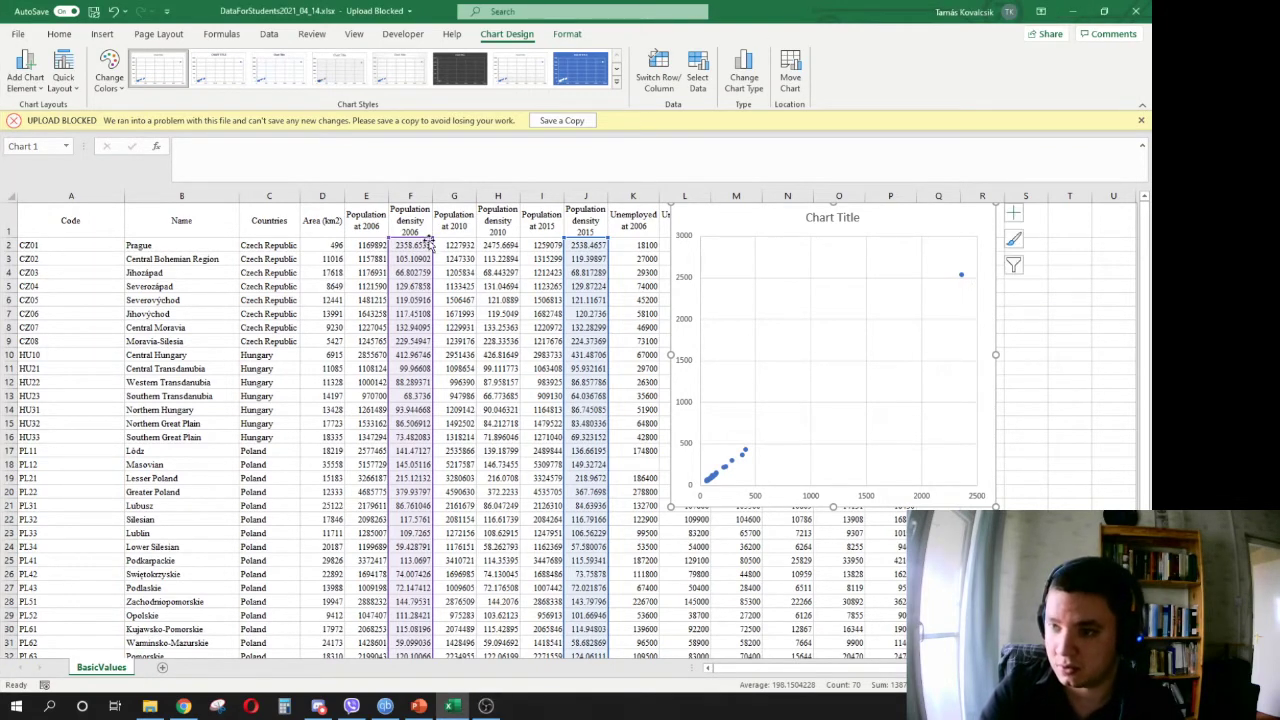
- Exclude the Prague row by starting the chart's data ranges at row 3, and move the chart to columns S to Z
drag(430, 238, 431, 252)
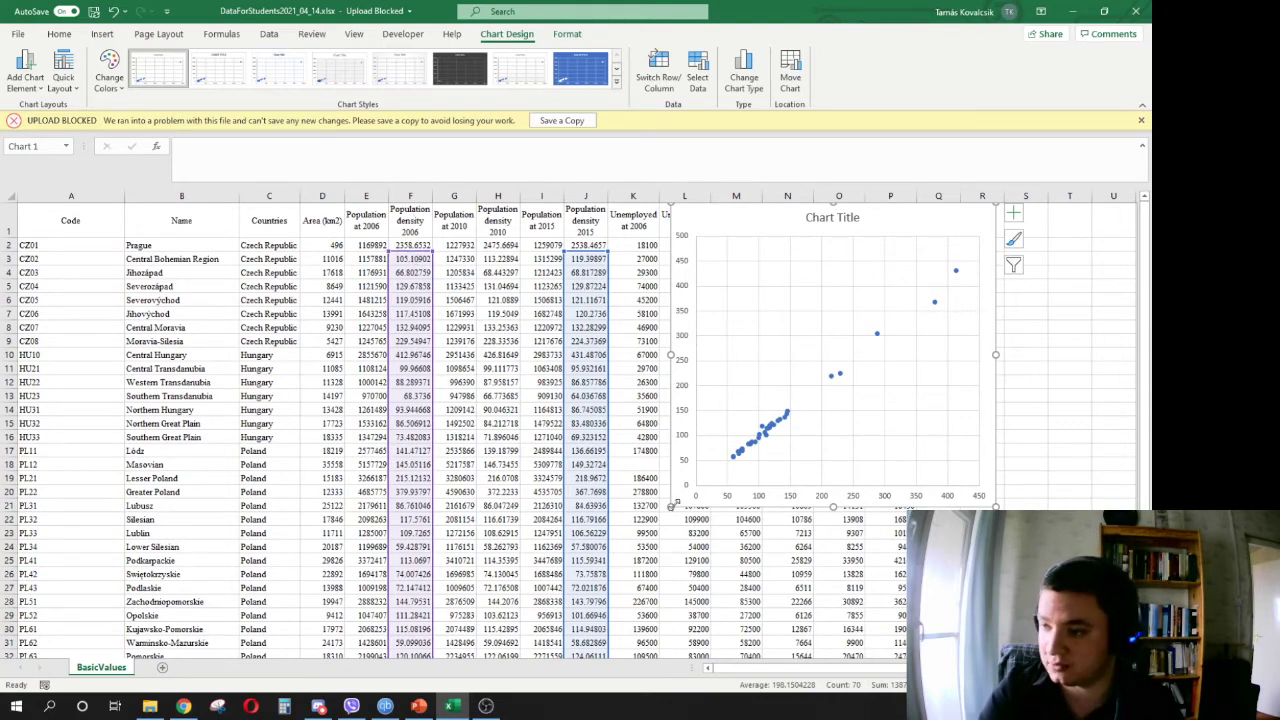
drag(929, 234, 1048, 337)
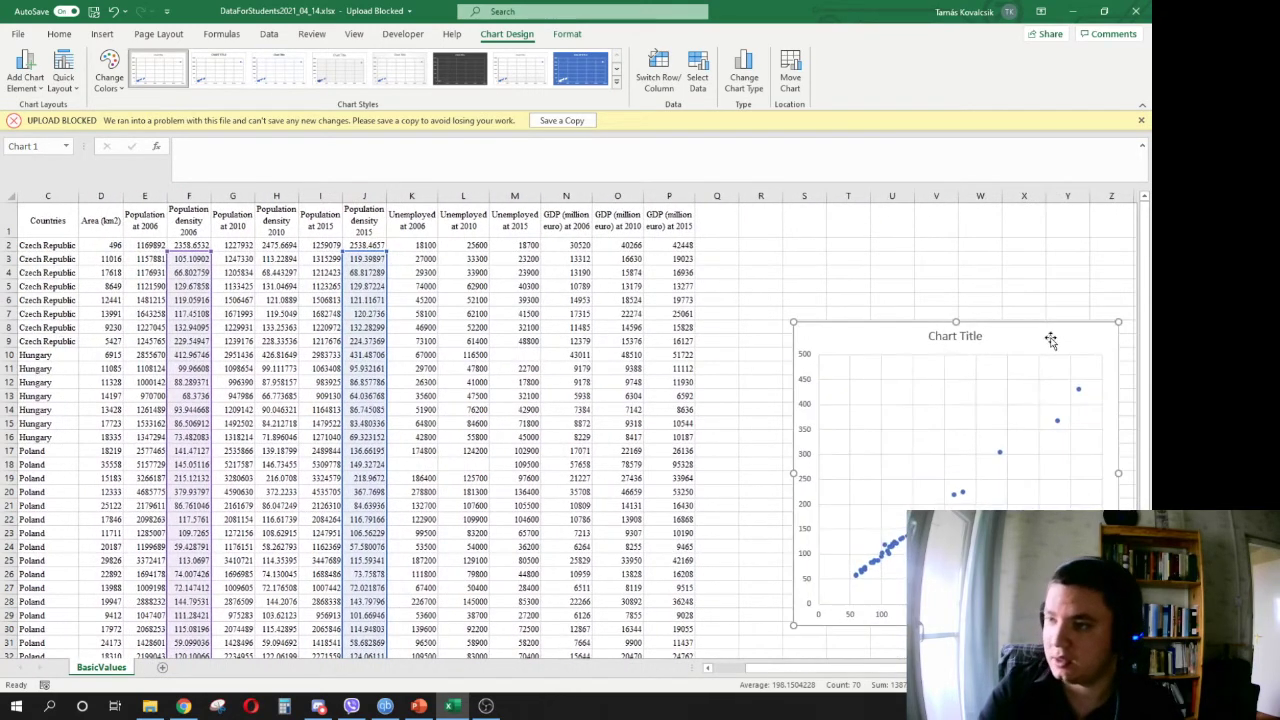
- Calculate the correlation between the 2006 and 2015 population densities in R2 with =CORREL(F3:F36;J3:J36), leaving out Prague
click(770, 243)
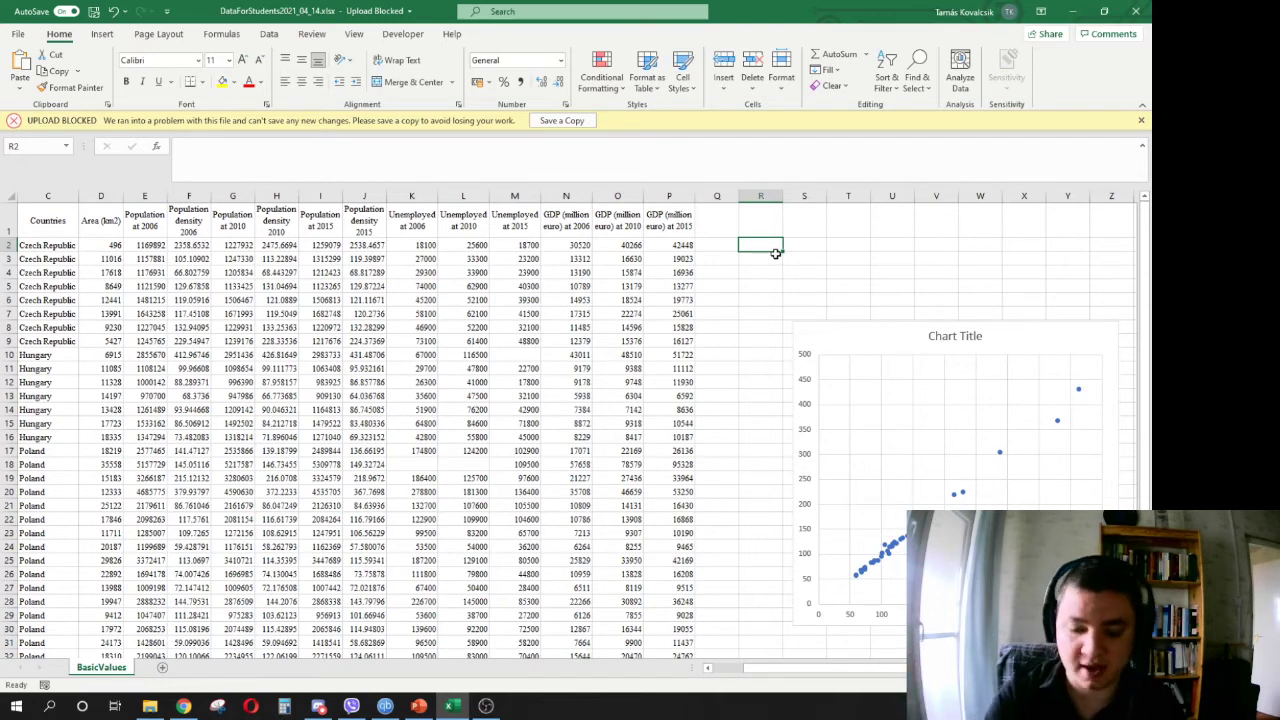
text(=)
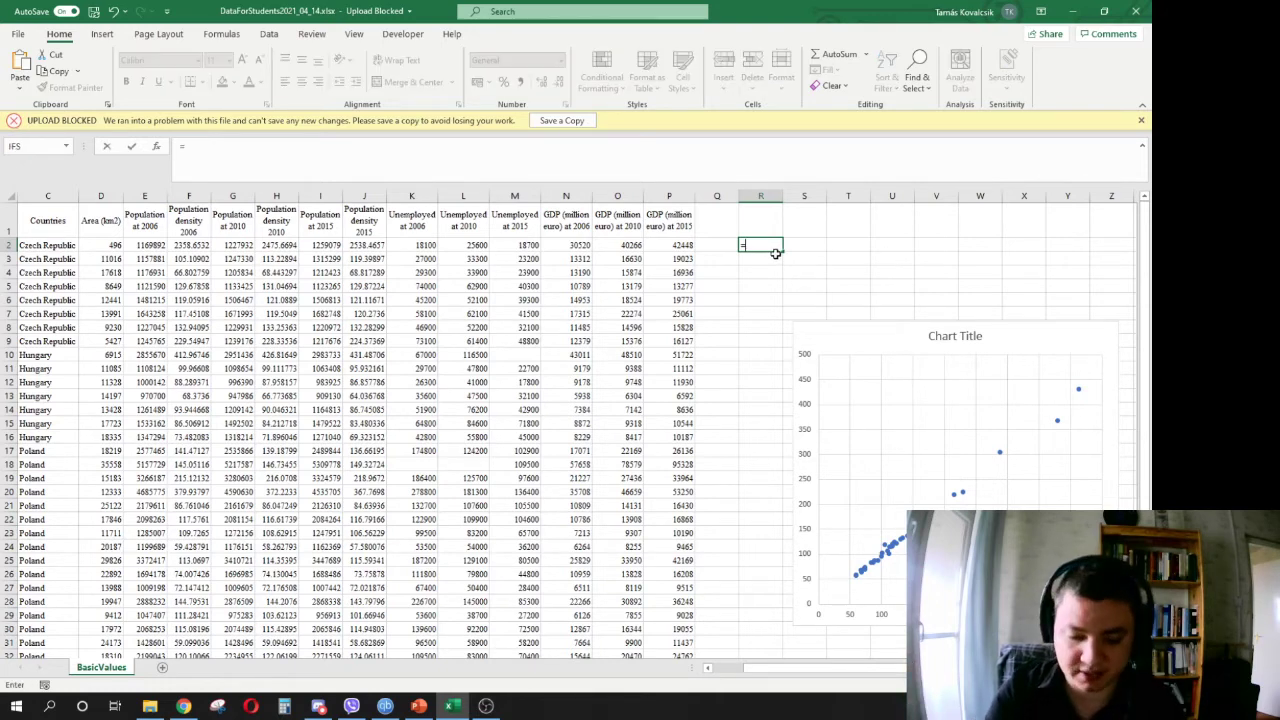
text(correl)
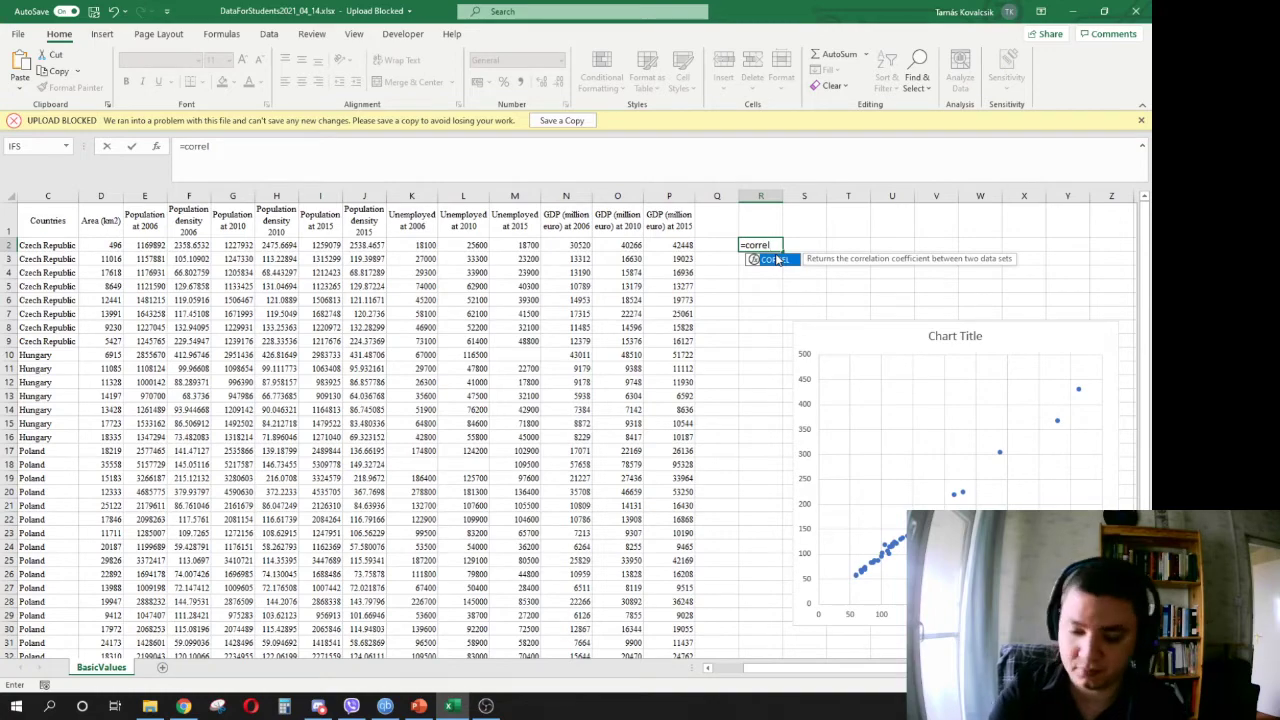
text(()
drag(831, 680, 760, 678)
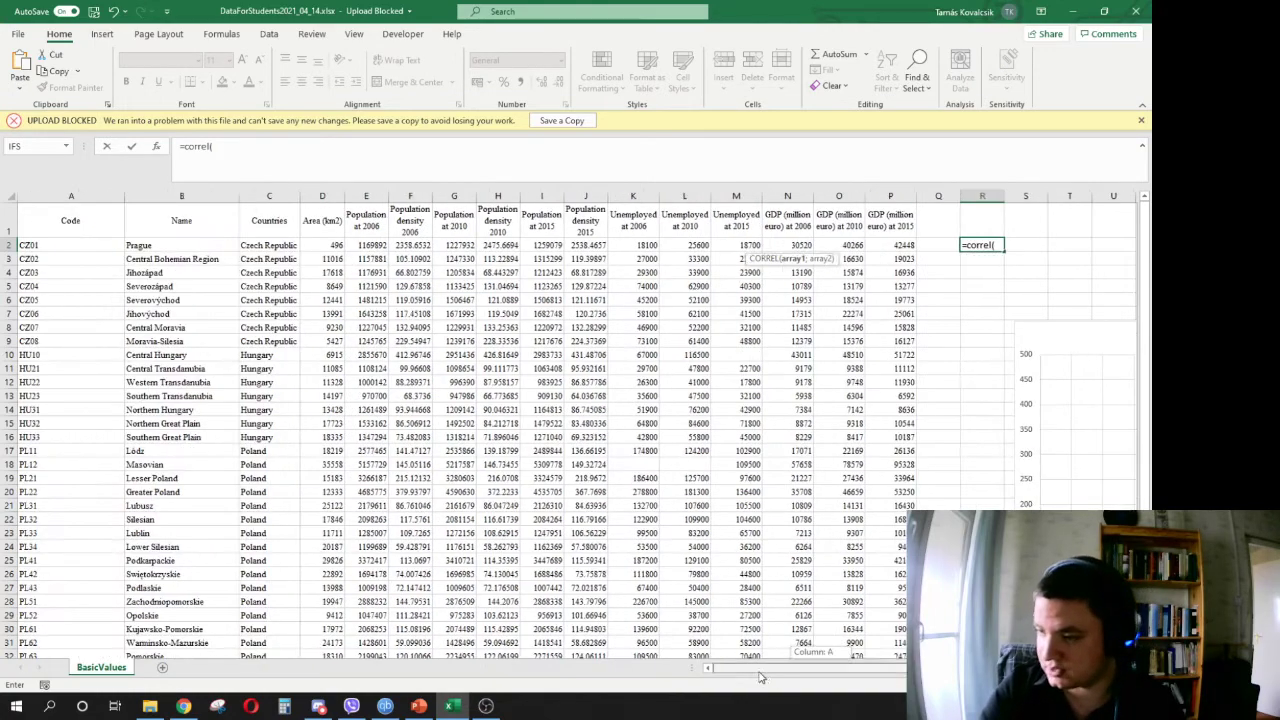
drag(410, 259, 412, 636)
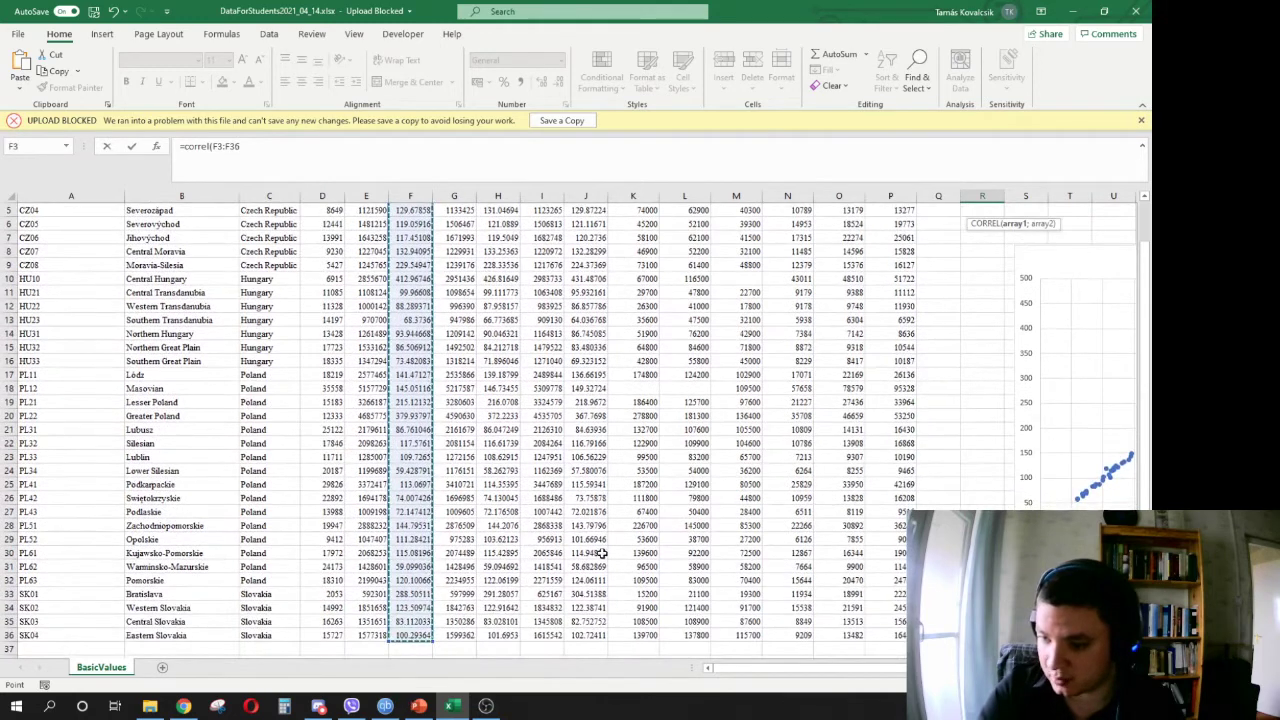
scroll(603, 553, up, 2)
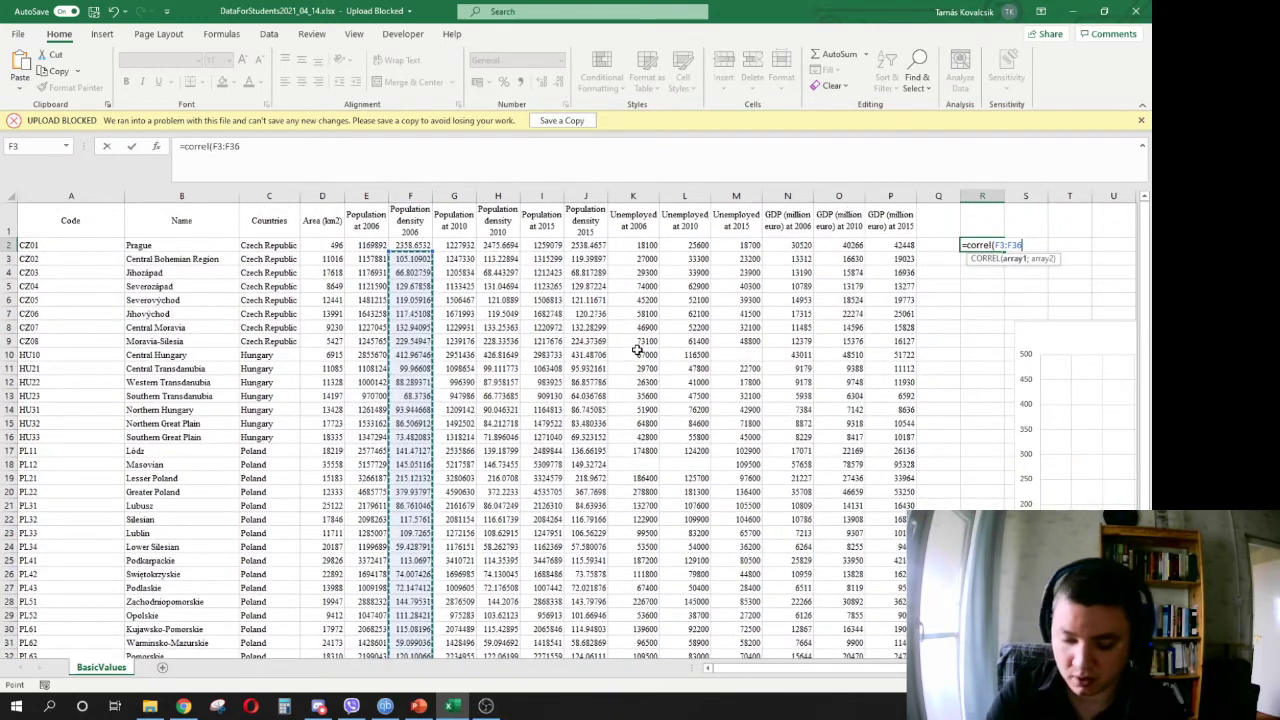
text(;)
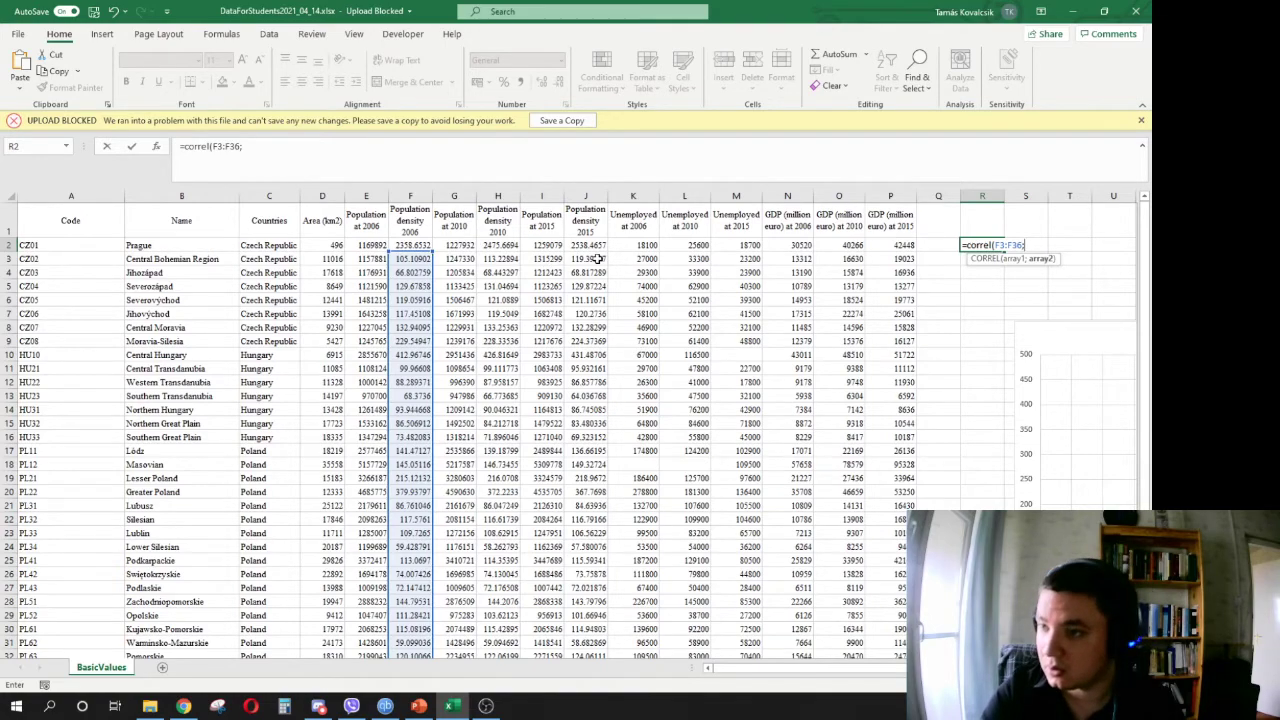
drag(594, 259, 577, 638)
click(415, 147)
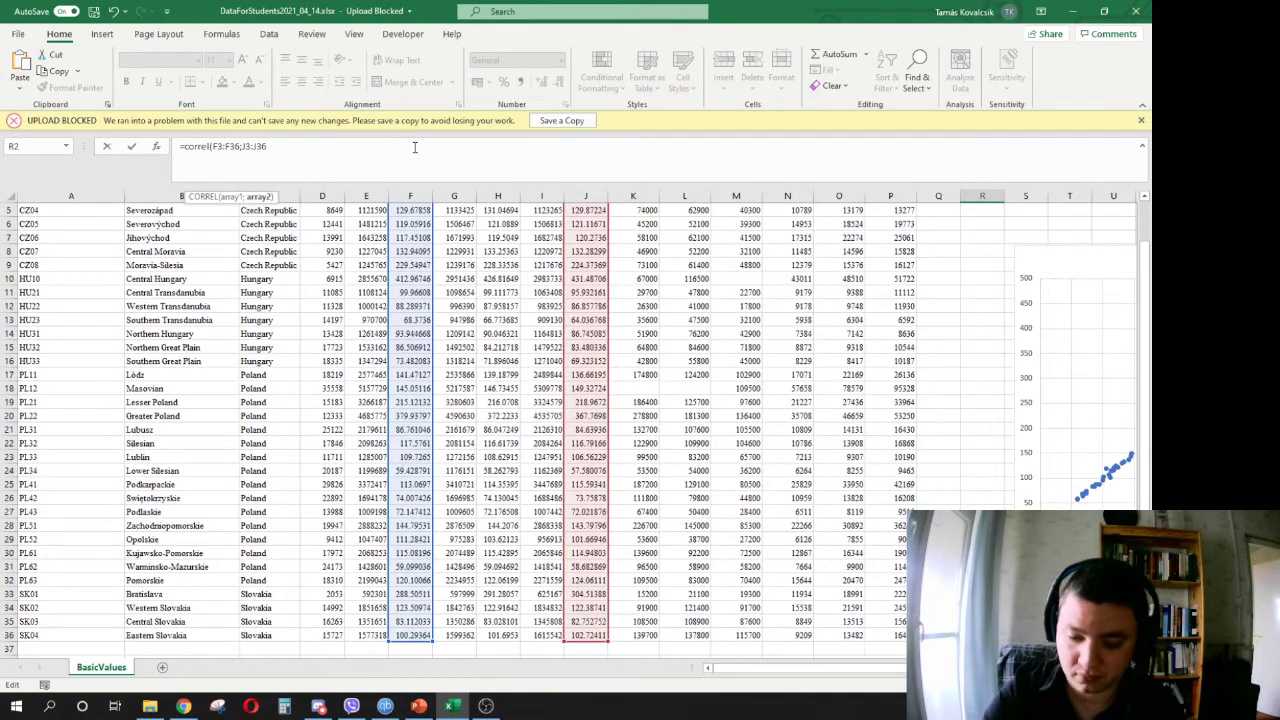
text())
key(Return)
scroll(1033, 241, up, 1)
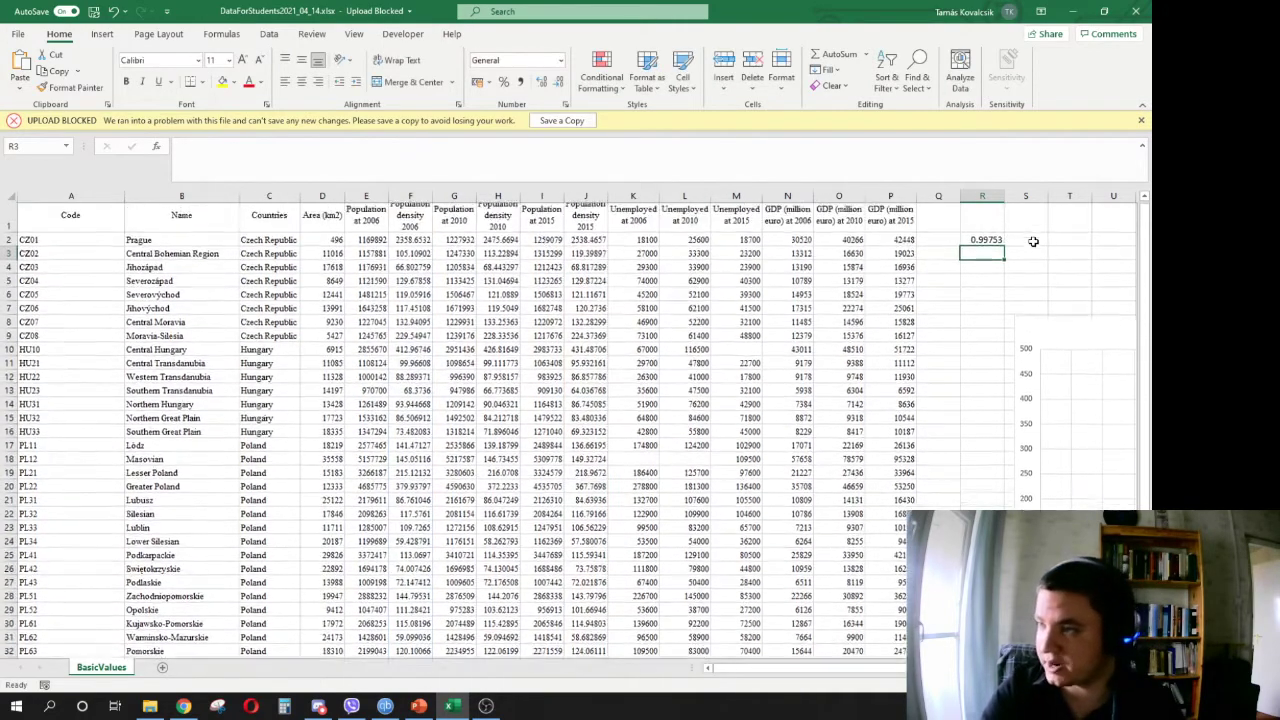
click(983, 241)
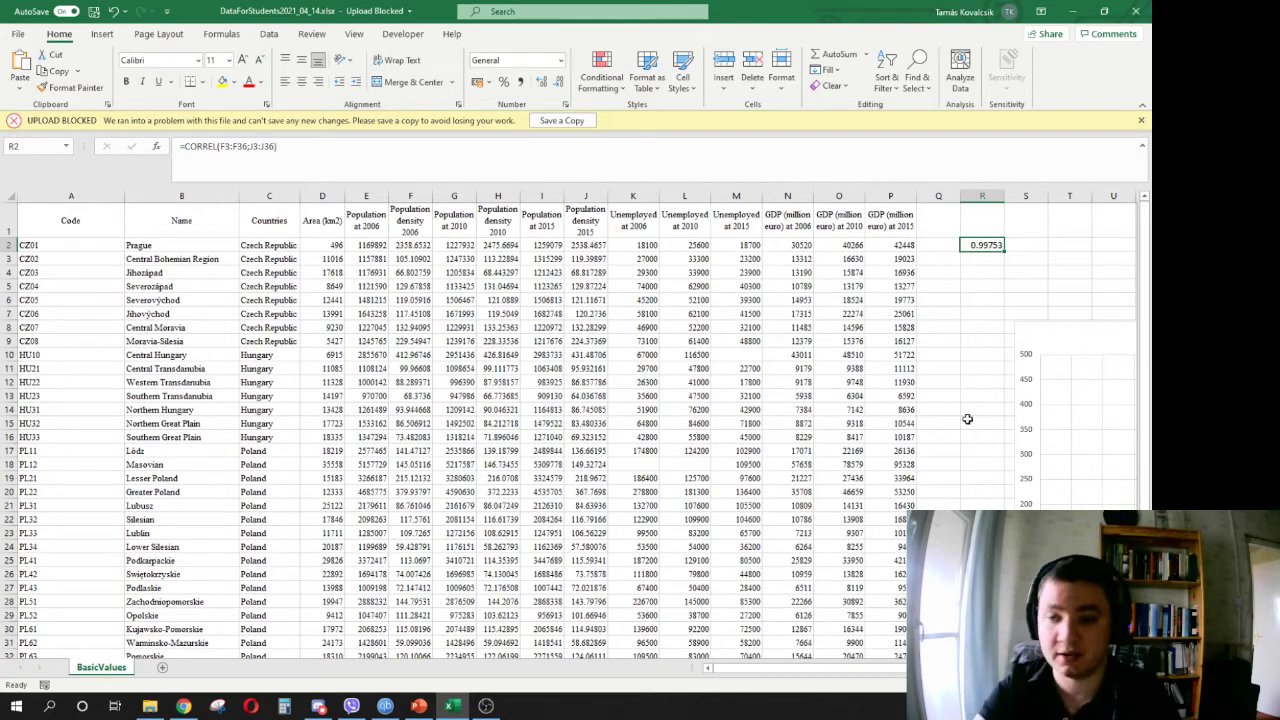
- Move the scatter chart farther from the correlation cell, to columns U to AB starting around row 7
drag(883, 668, 945, 668)
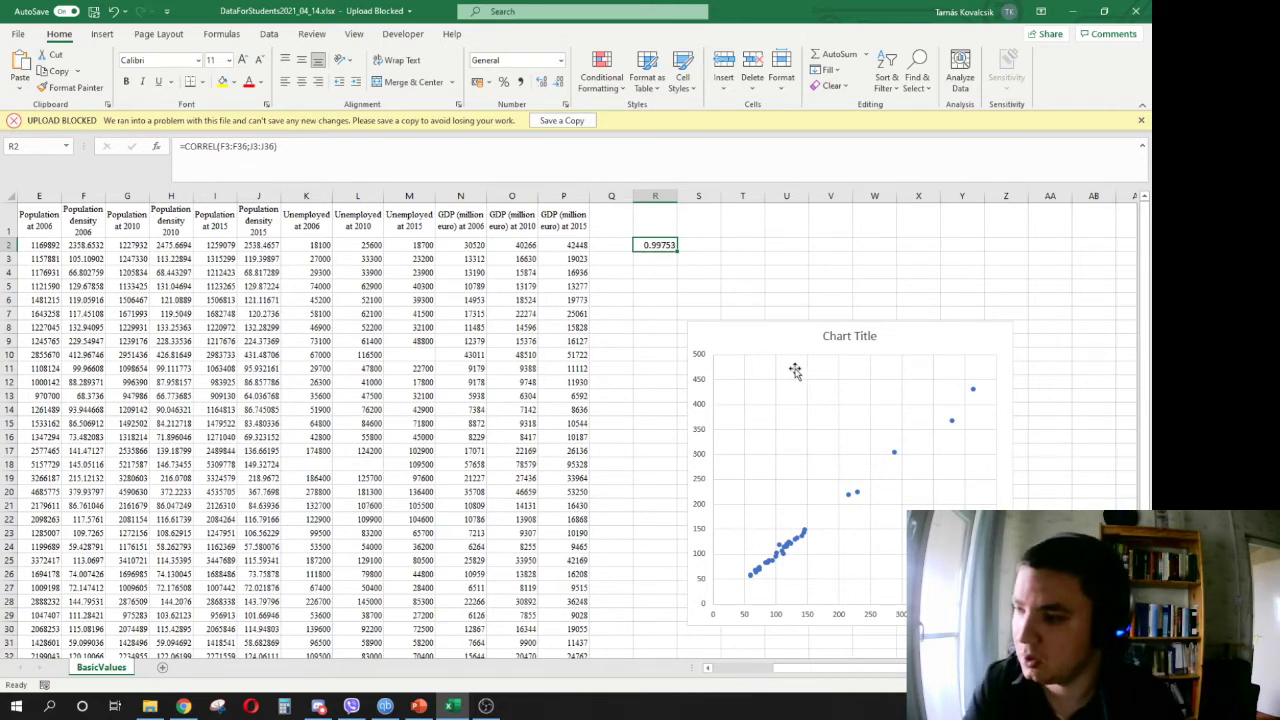
drag(766, 340, 865, 318)
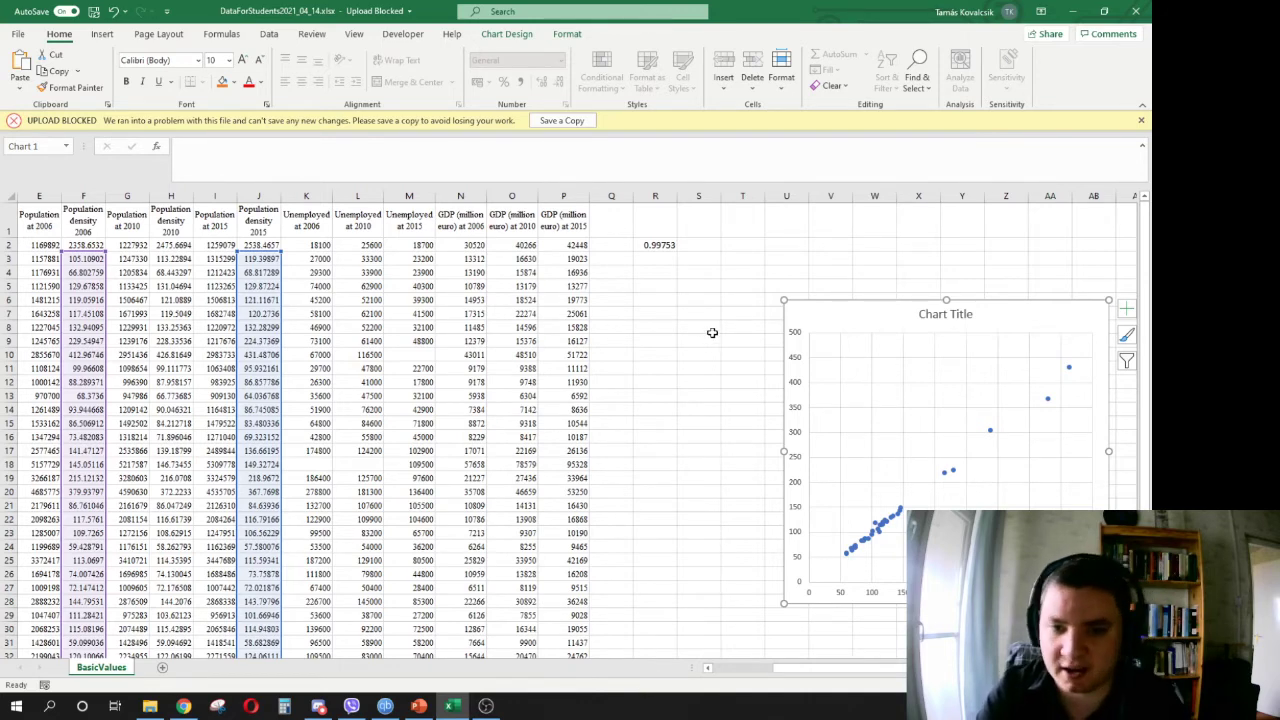
click(686, 289)
click(660, 270)
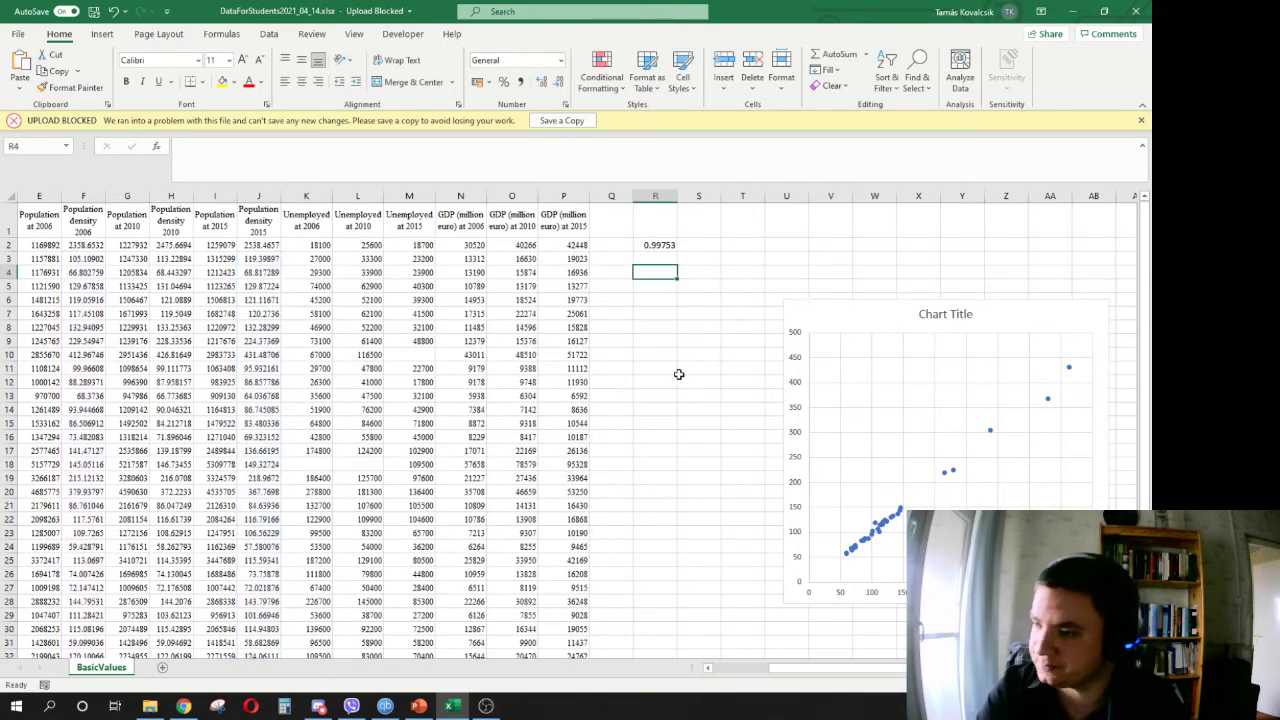
- Insert a blank sheet column after each of the 2006, 2010 and 2015 unemployed columns, and select heading cell L1
click(361, 247)
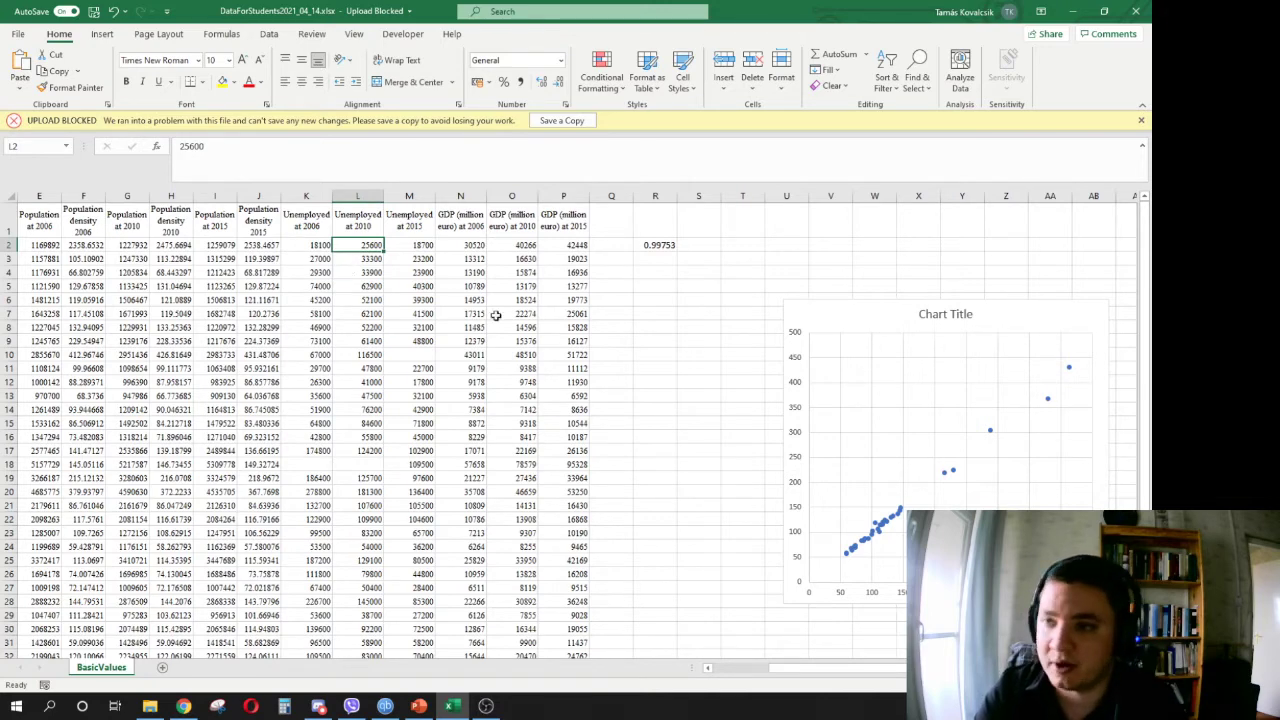
click(723, 82)
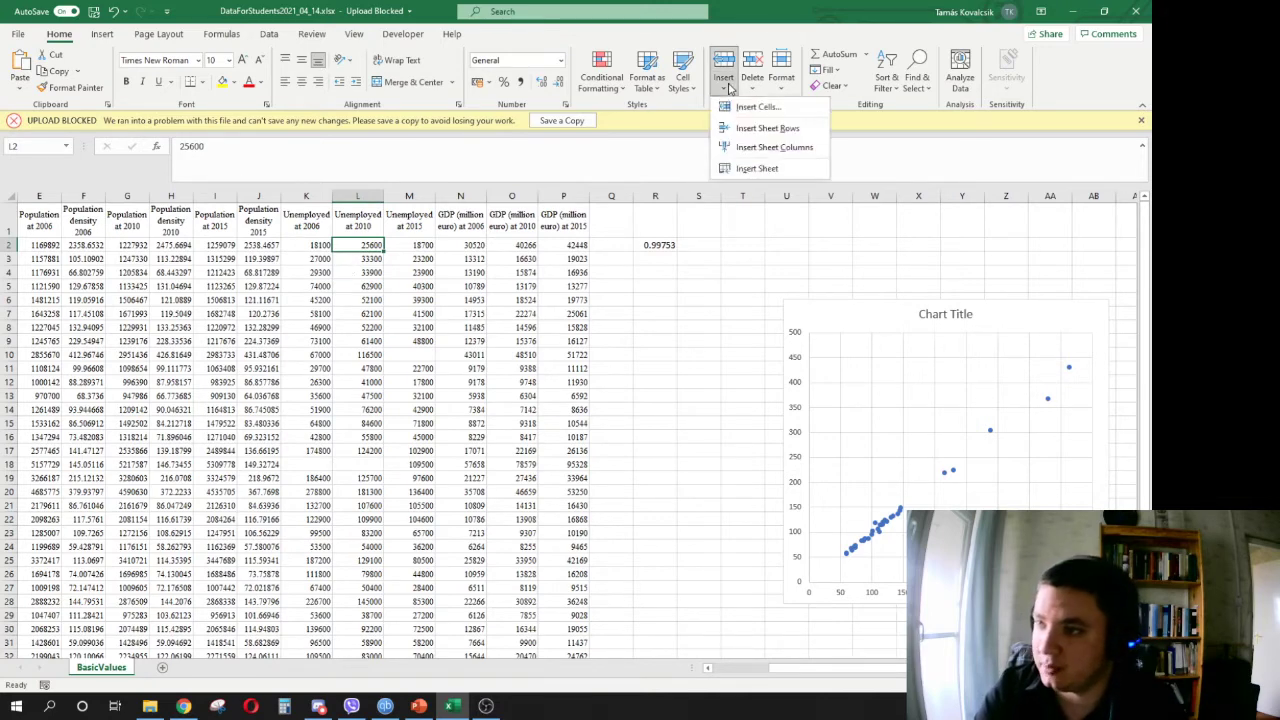
click(754, 147)
key(Right)
key(Right)
click(722, 85)
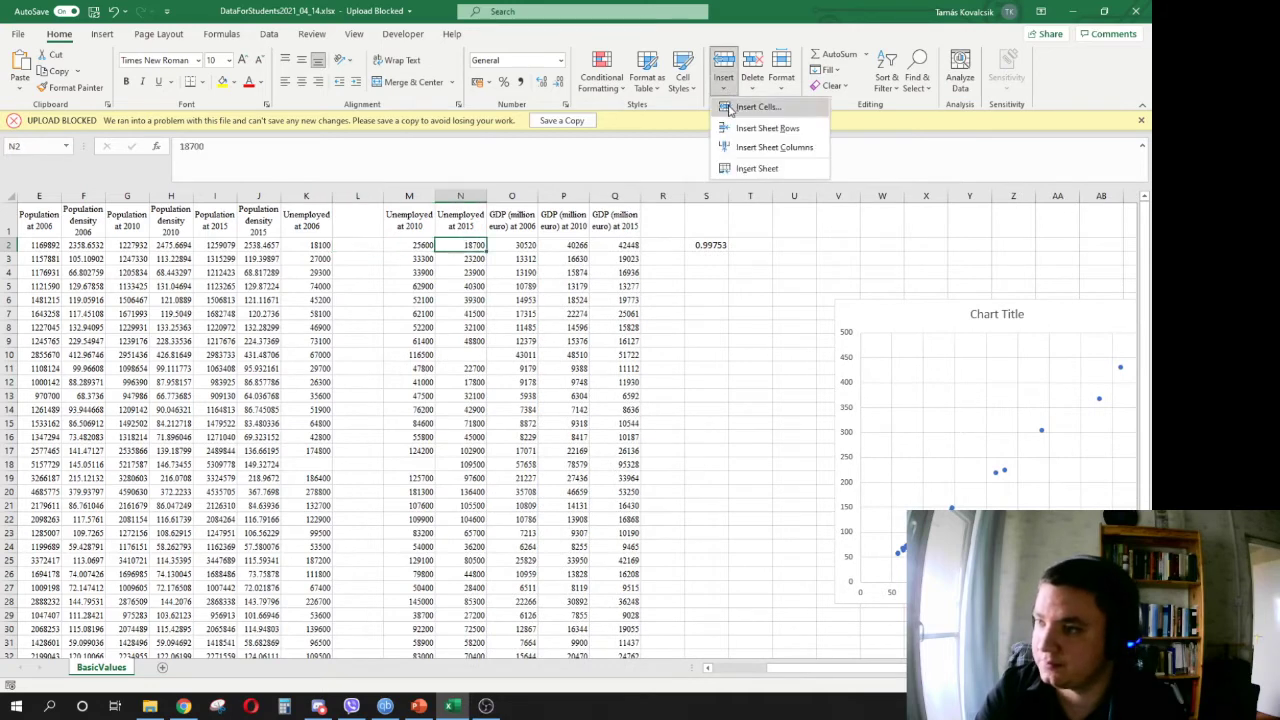
click(757, 148)
key(Right)
key(Right)
click(722, 85)
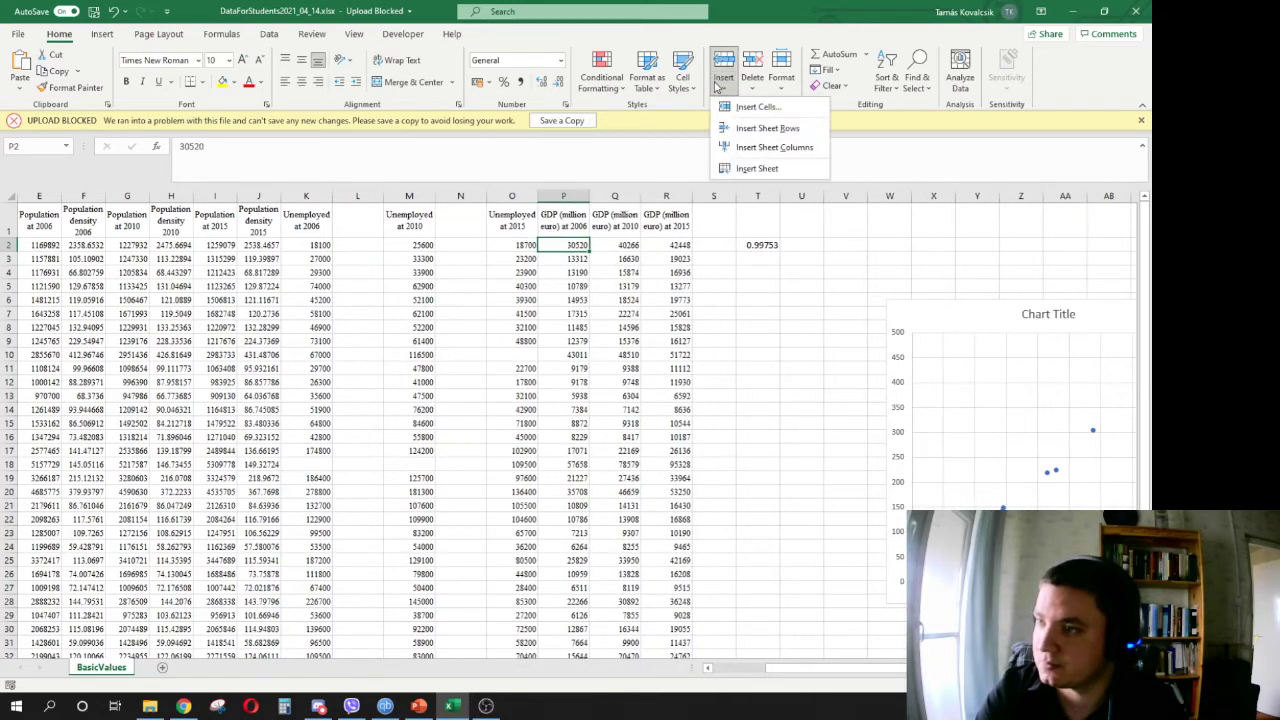
click(757, 148)
click(372, 222)
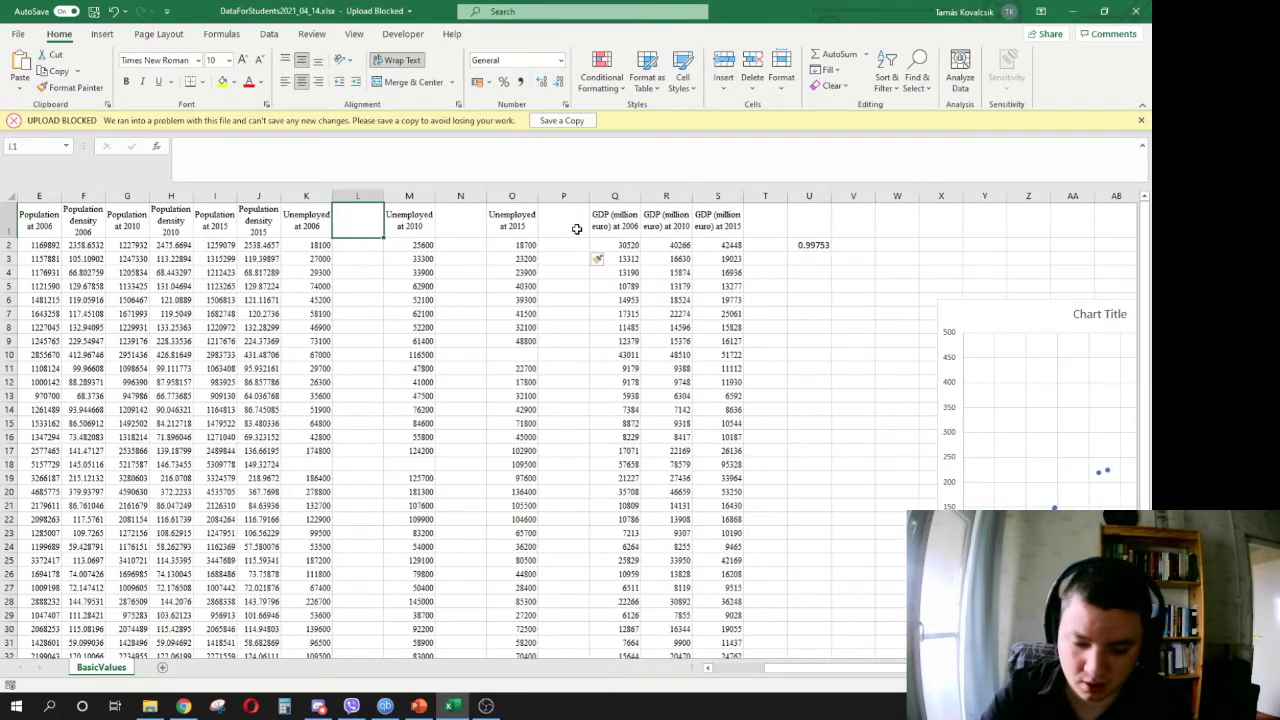
- Enter the heading "Unemployment rate 2006" in L1 above the blank column beside the 2006 unemployed figures
text(Unemploy)
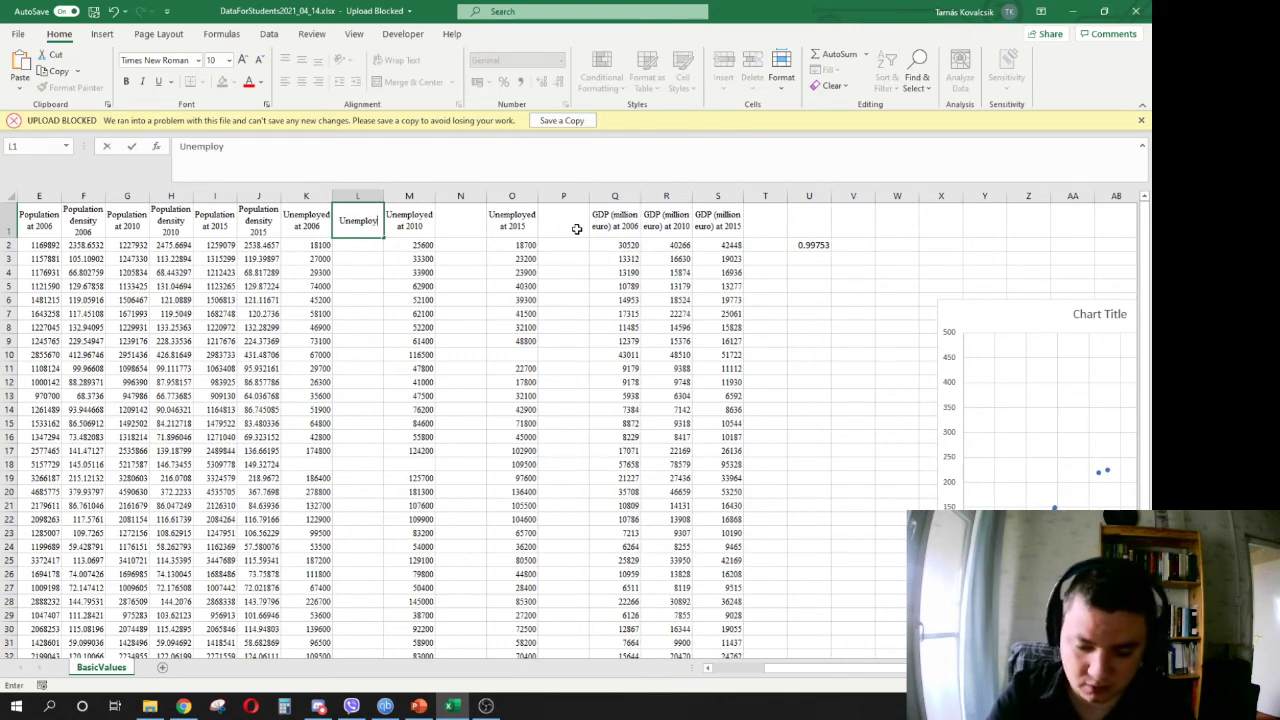
text(ment ra)
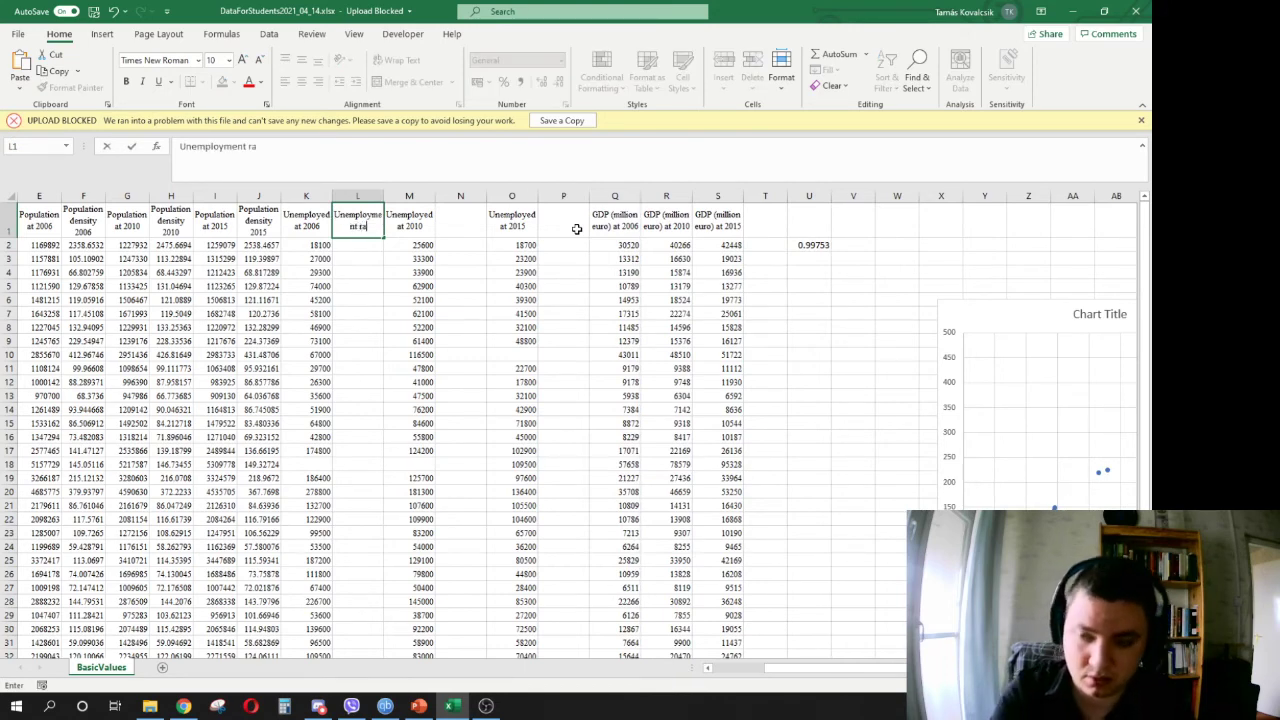
text(te 200)
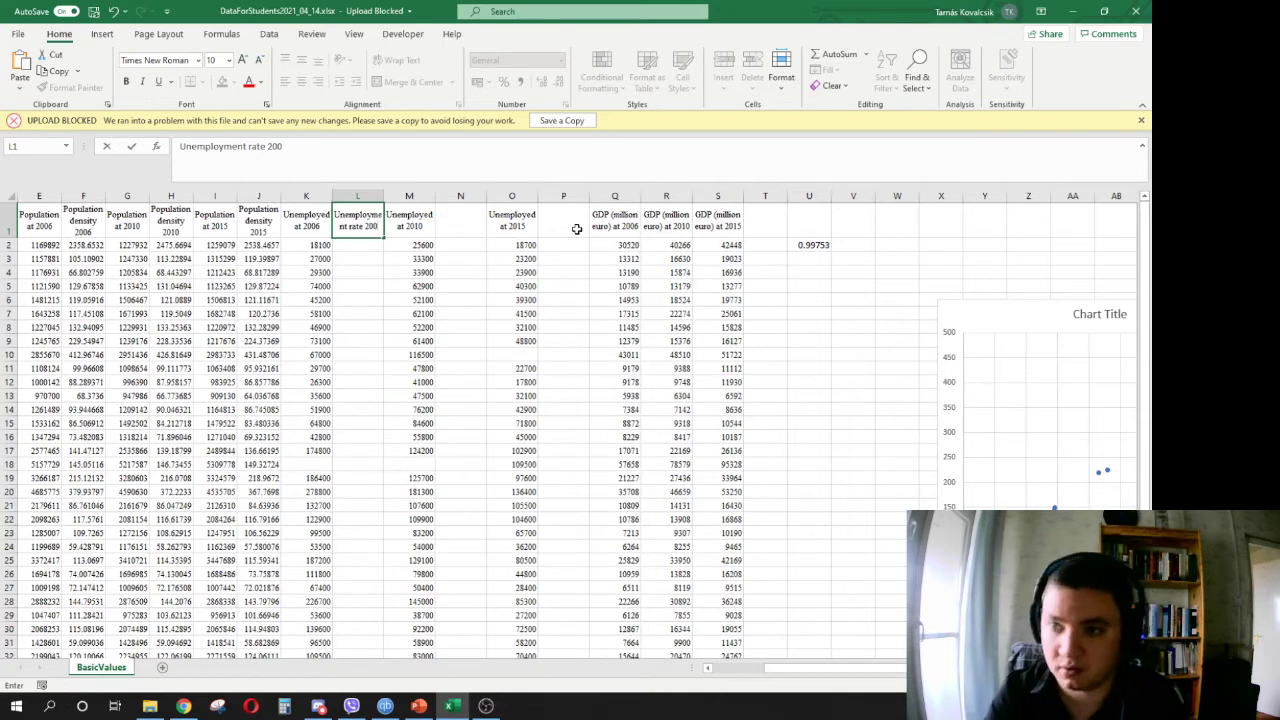
text(6)
key(Tab)
key(Tab)
- Enter the heading "Unemployment rate 2010" in N1
text(Unemp)
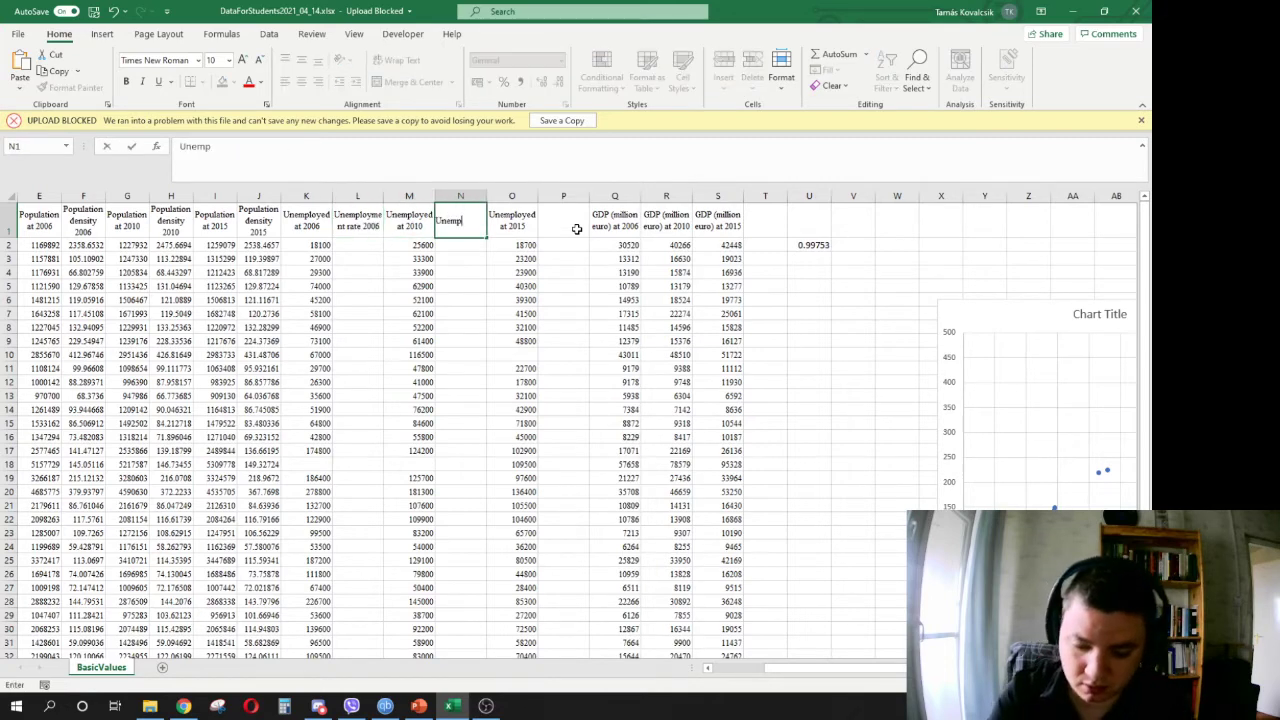
text(loyme)
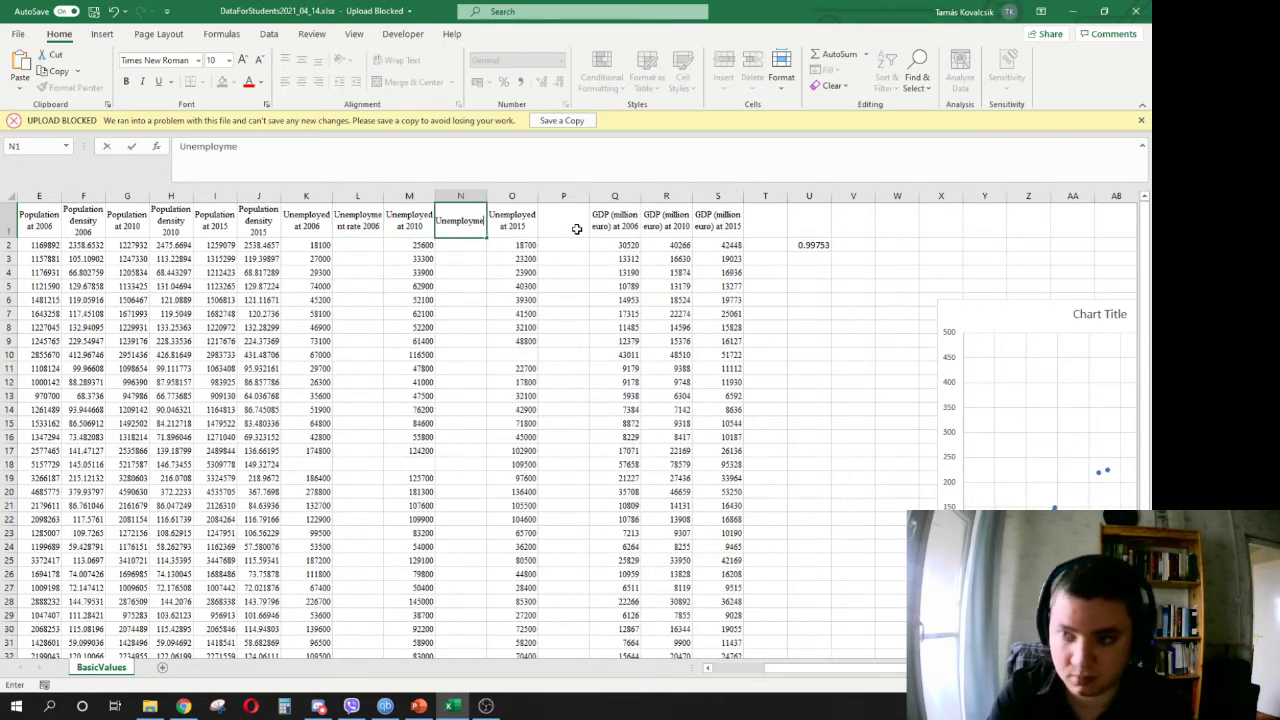
text(nt rate 2010)
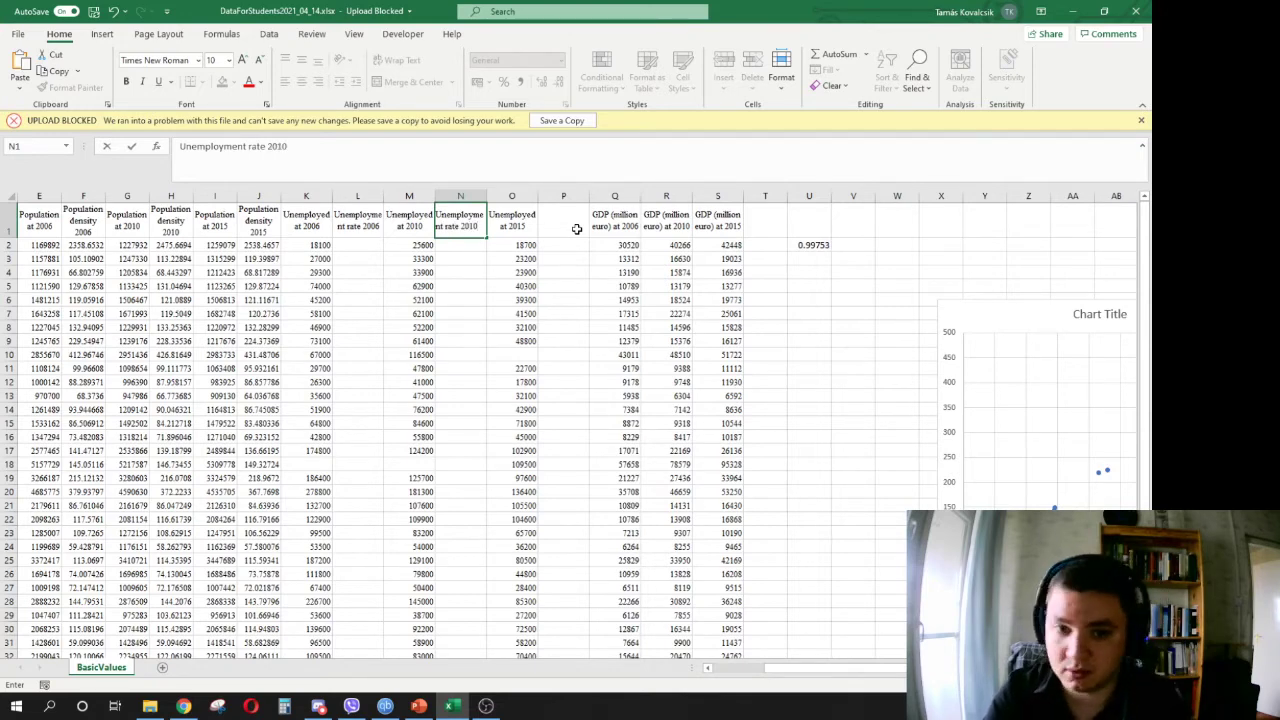
key(Return)
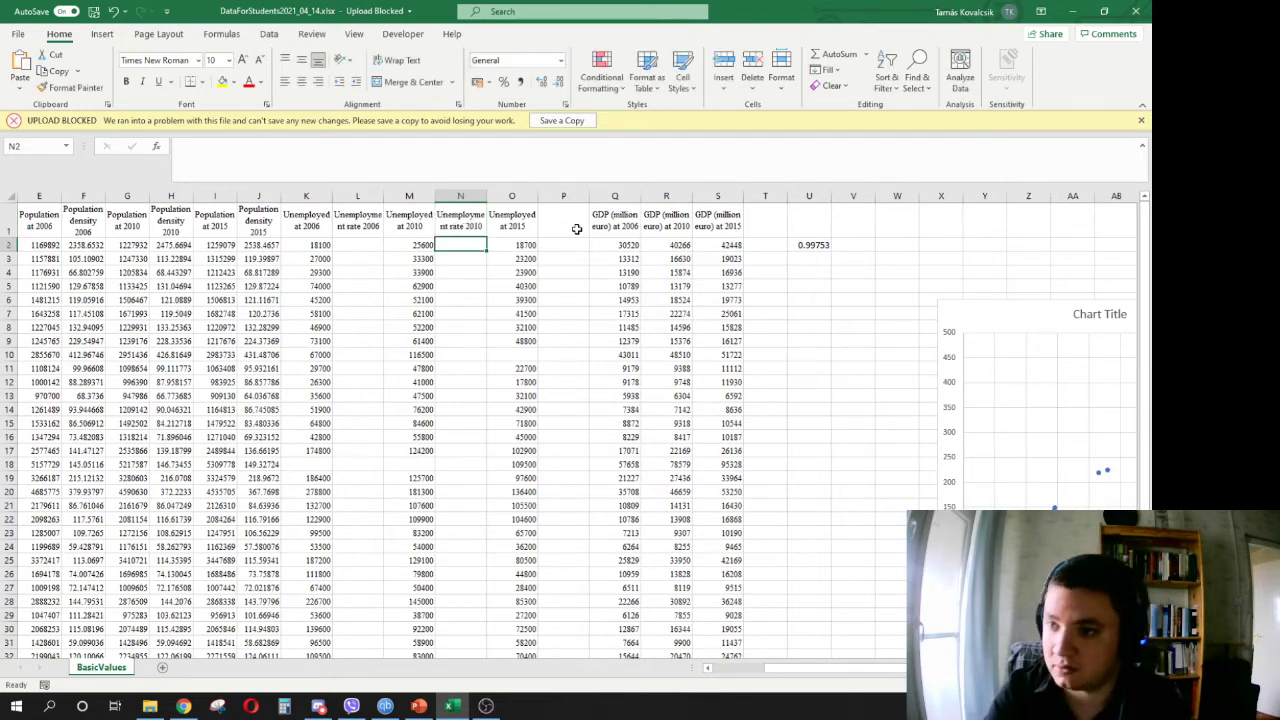
- Enter the heading "Unemployment rate 2015" in P1
key(Right)
key(Right)
key(Up)
text(Unemployment)
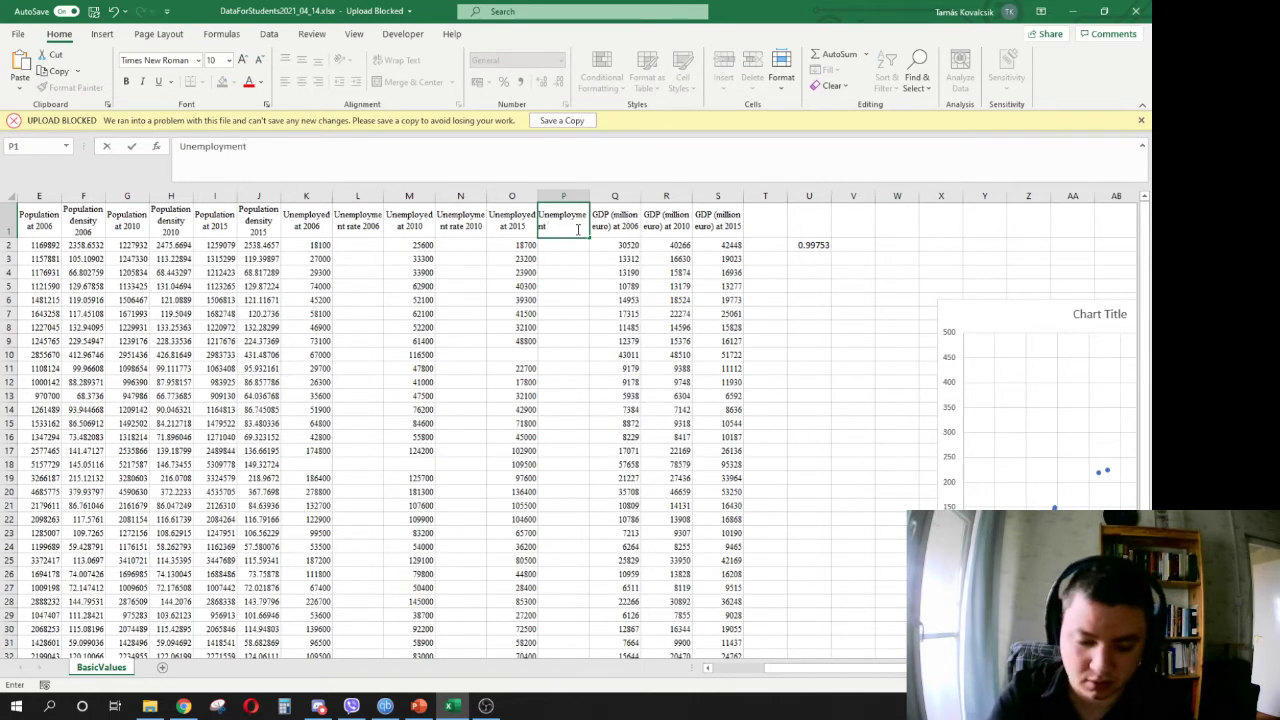
text( rate)
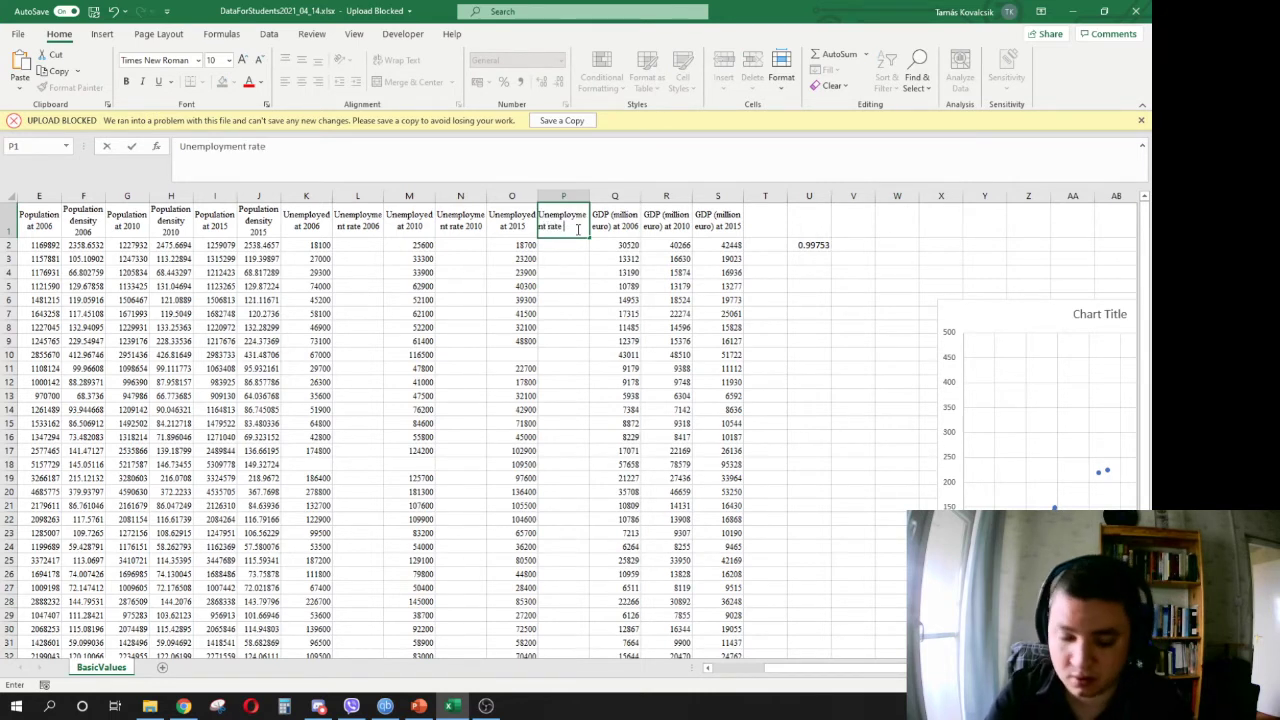
text( 2015)
key(Return)
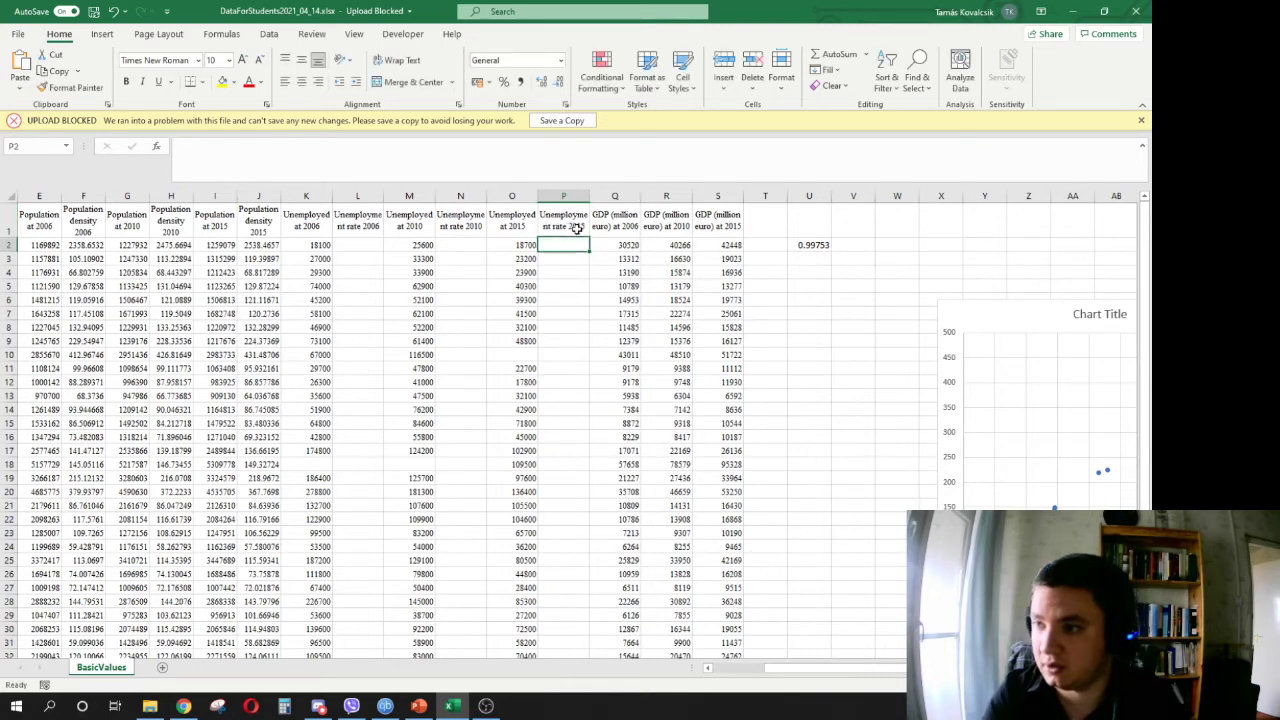
- Calculate Prague's 2006 unemployment rate in L2 with =K2/E2*100, dividing the unemployed by the 2006 population
click(355, 237)
click(354, 246)
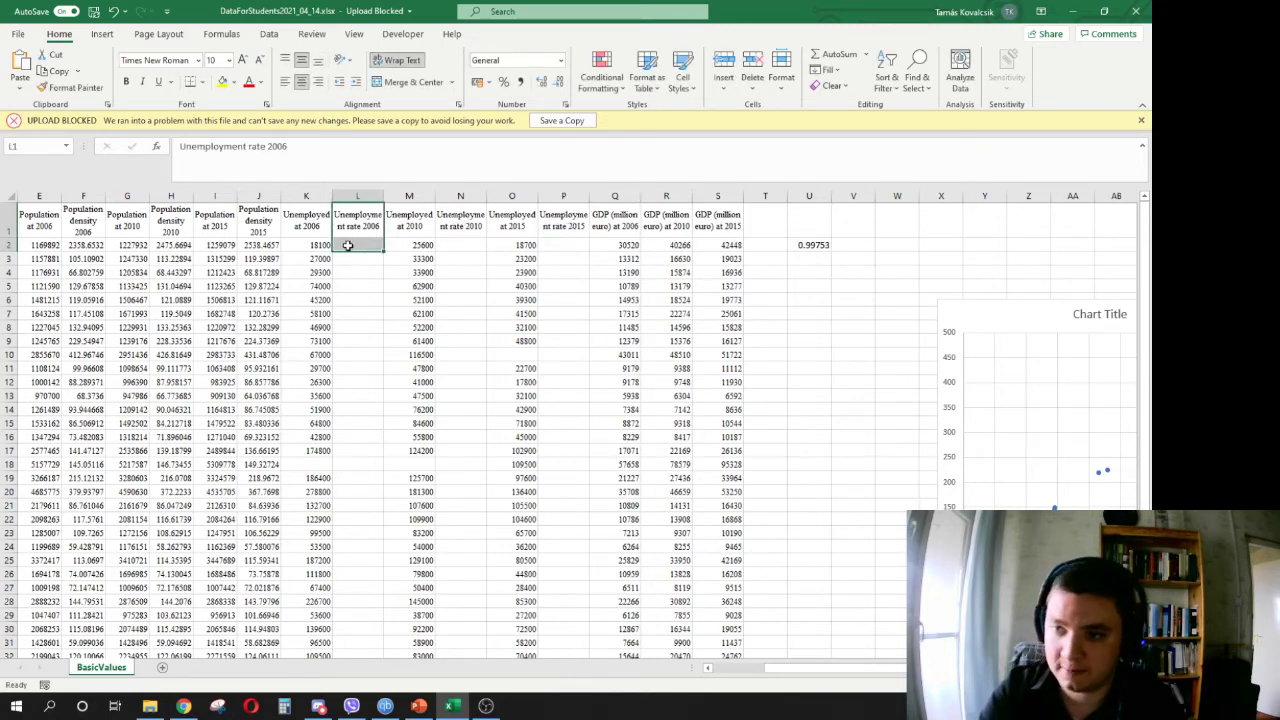
text(=)
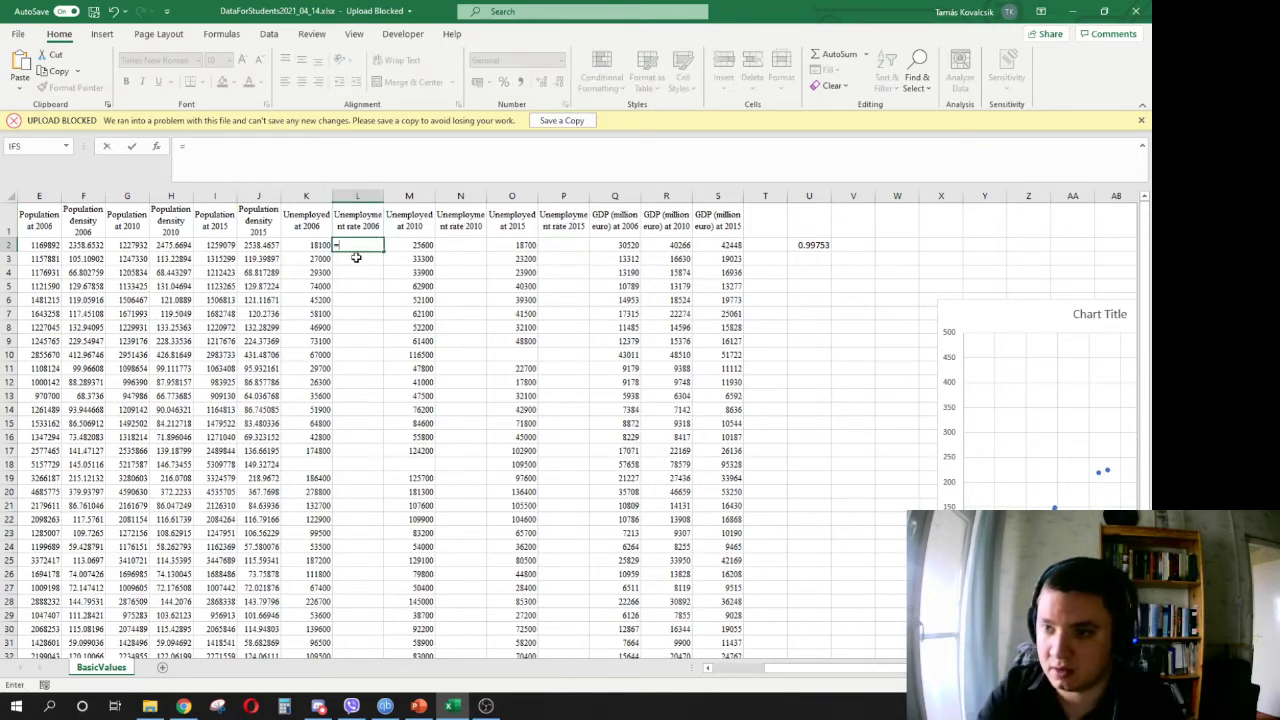
click(312, 246)
text(/)
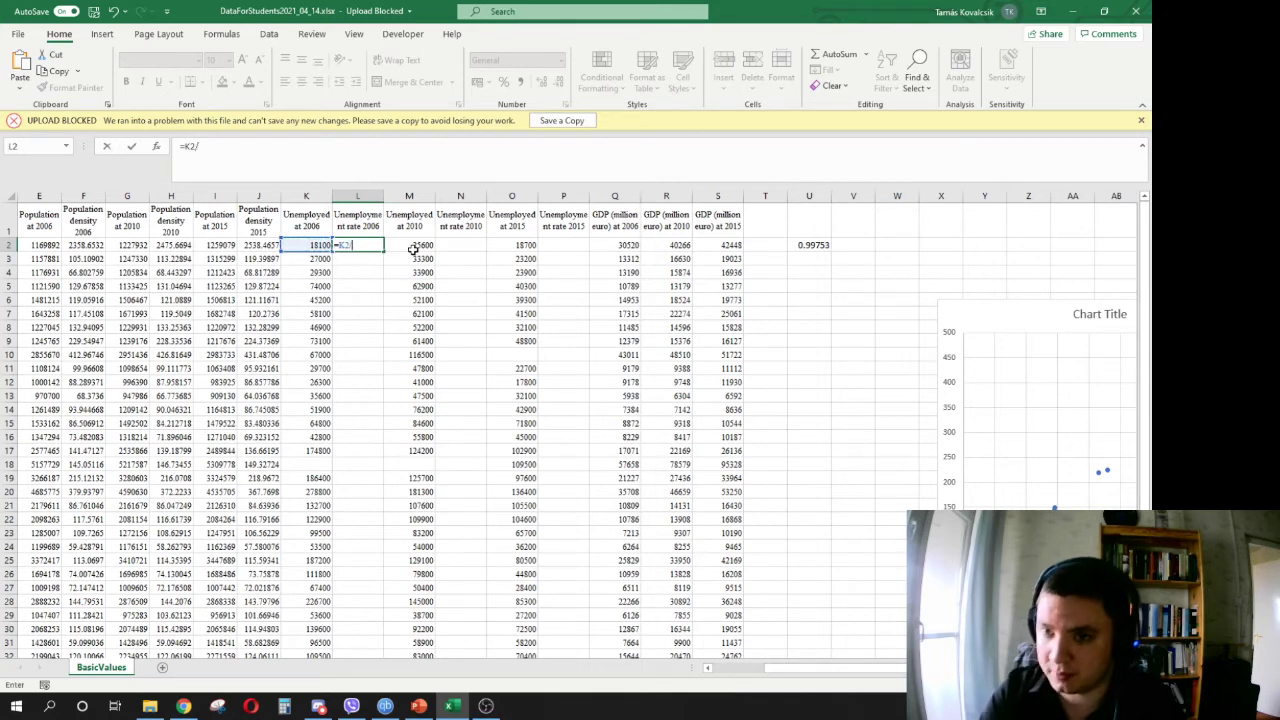
drag(781, 672, 725, 672)
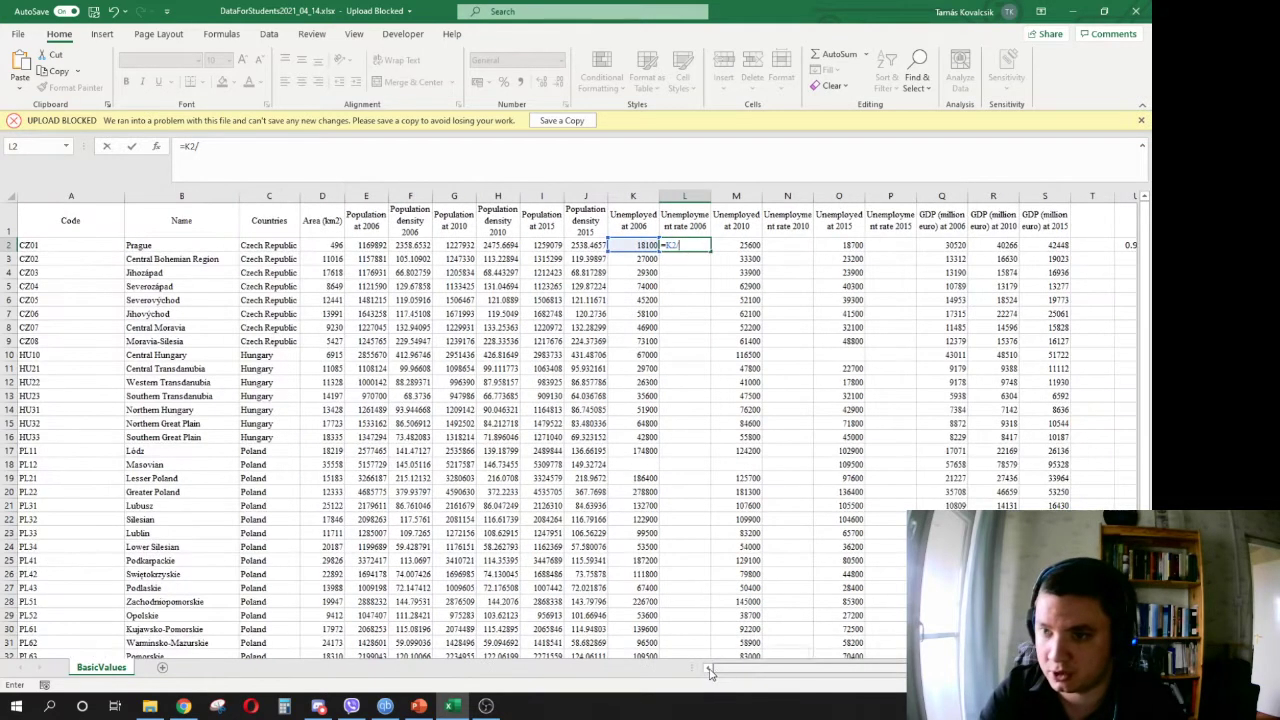
click(376, 245)
text(*)
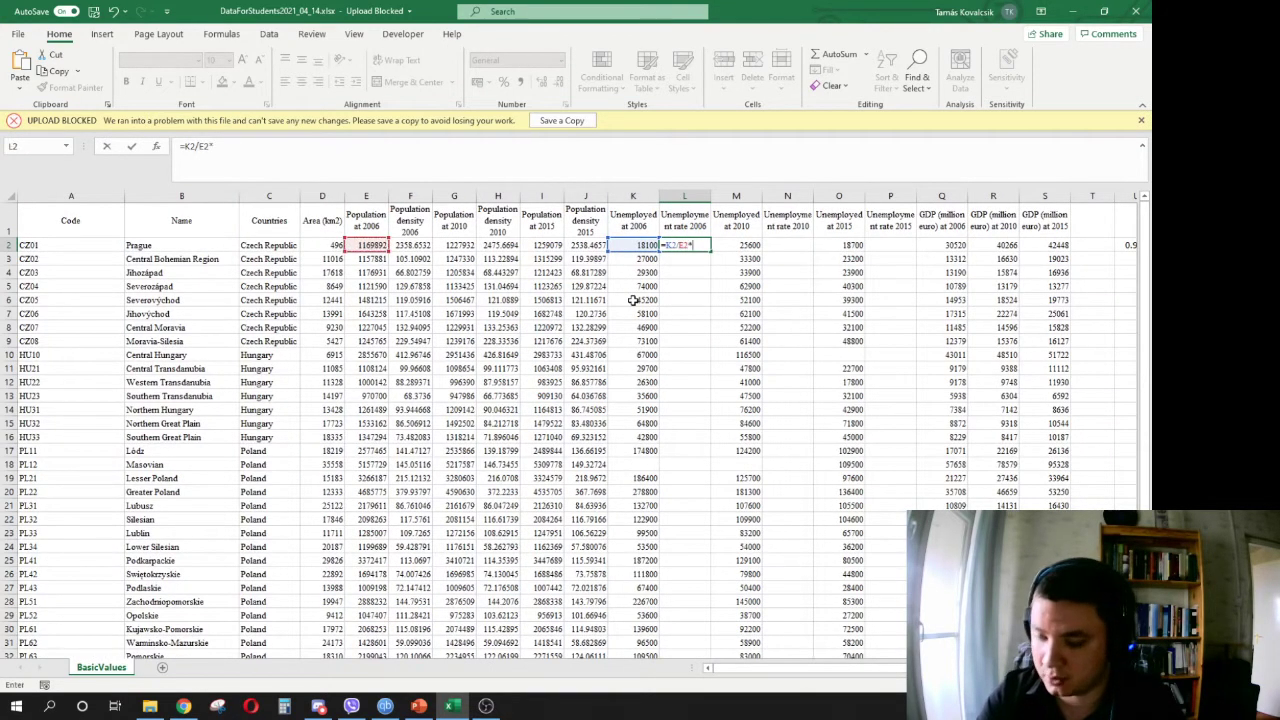
text(100)
key(Return)
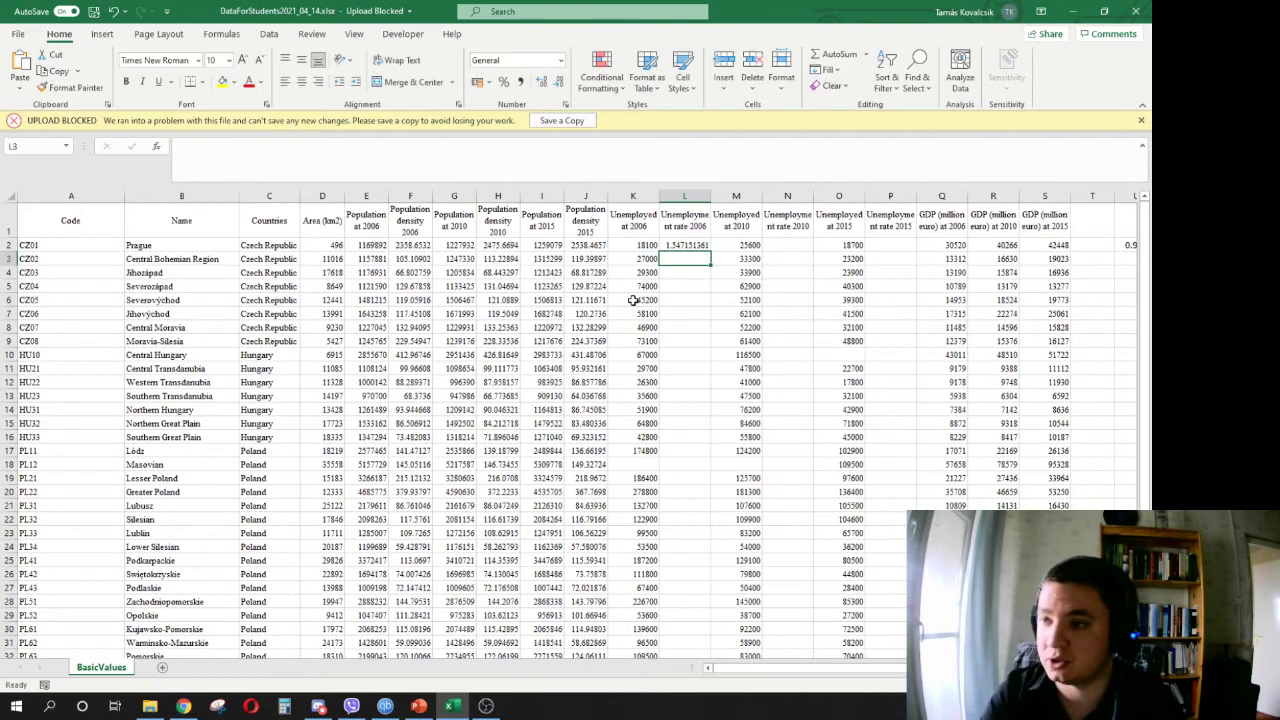
- Fill the 2006 unemployment rate formula down column L for all regions and show the results with two decimals
click(694, 236)
click(702, 246)
double_click(710, 252)
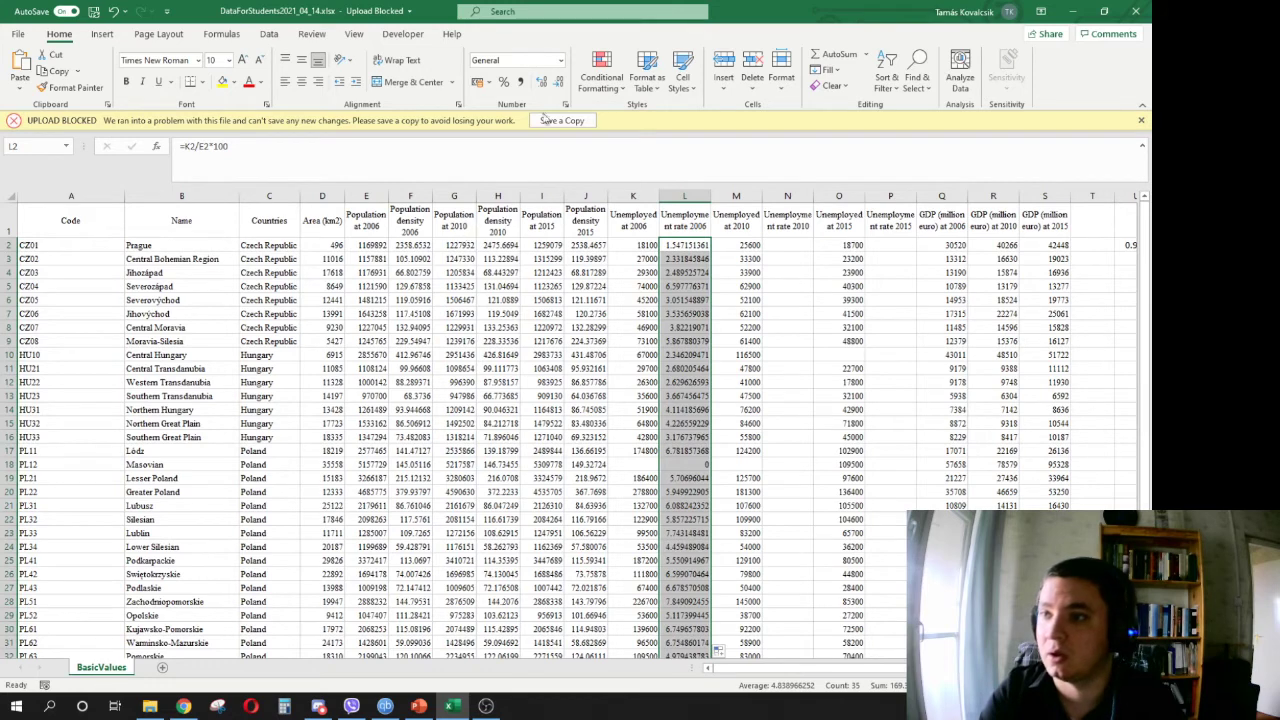
click(560, 83)
click(560, 83)
click(560, 83)
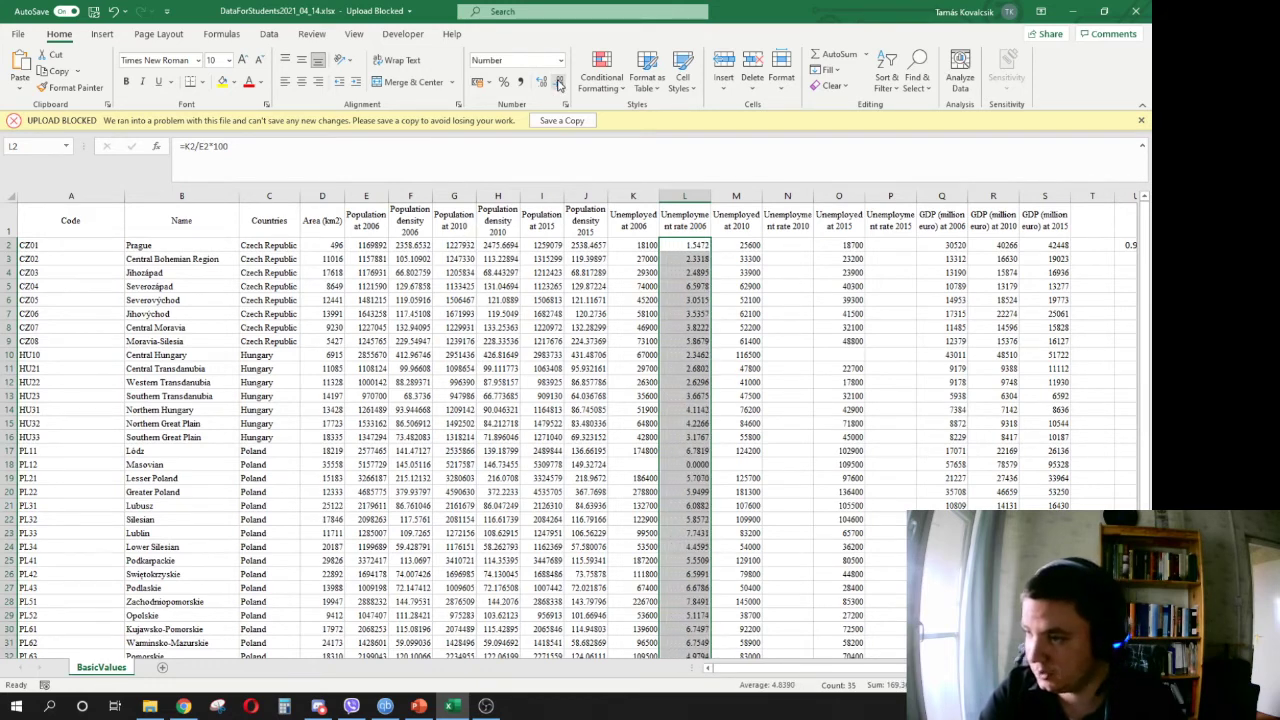
click(560, 83)
click(560, 83)
- Clear the Masovian region's 2006 unemployment rate in L18 and check its source cell K18
click(689, 467)
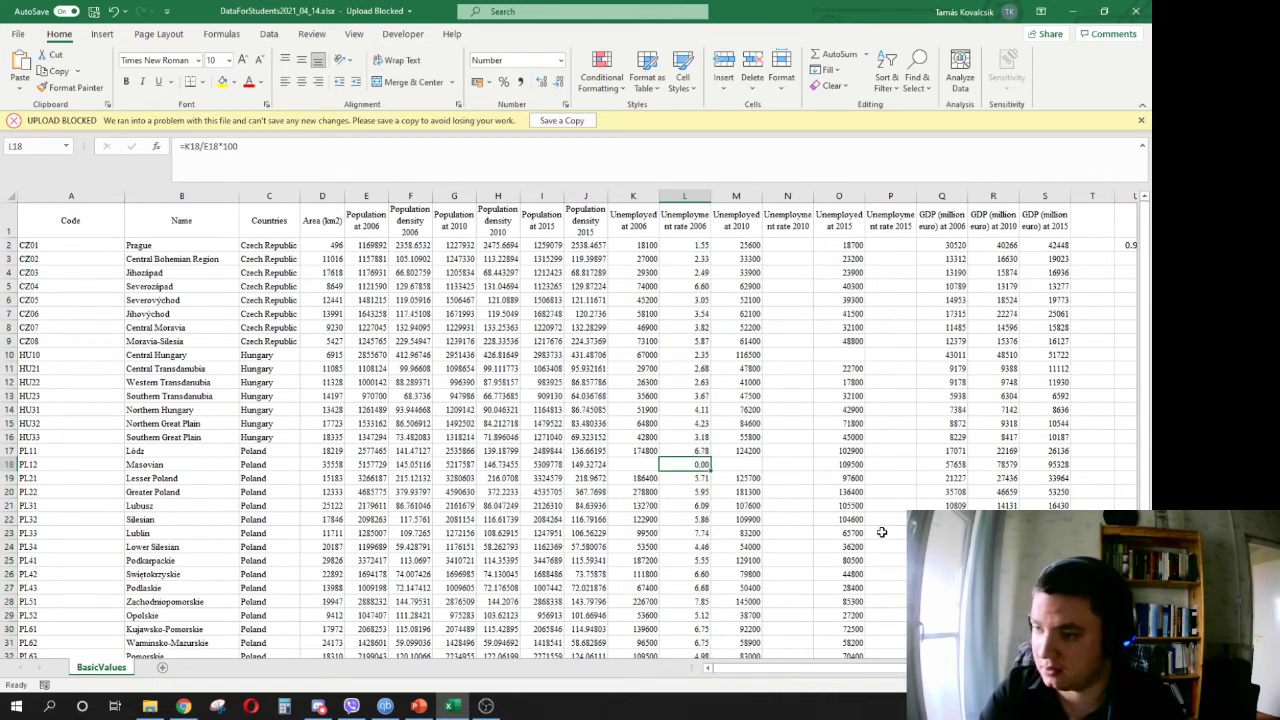
click(642, 466)
drag(924, 668, 990, 668)
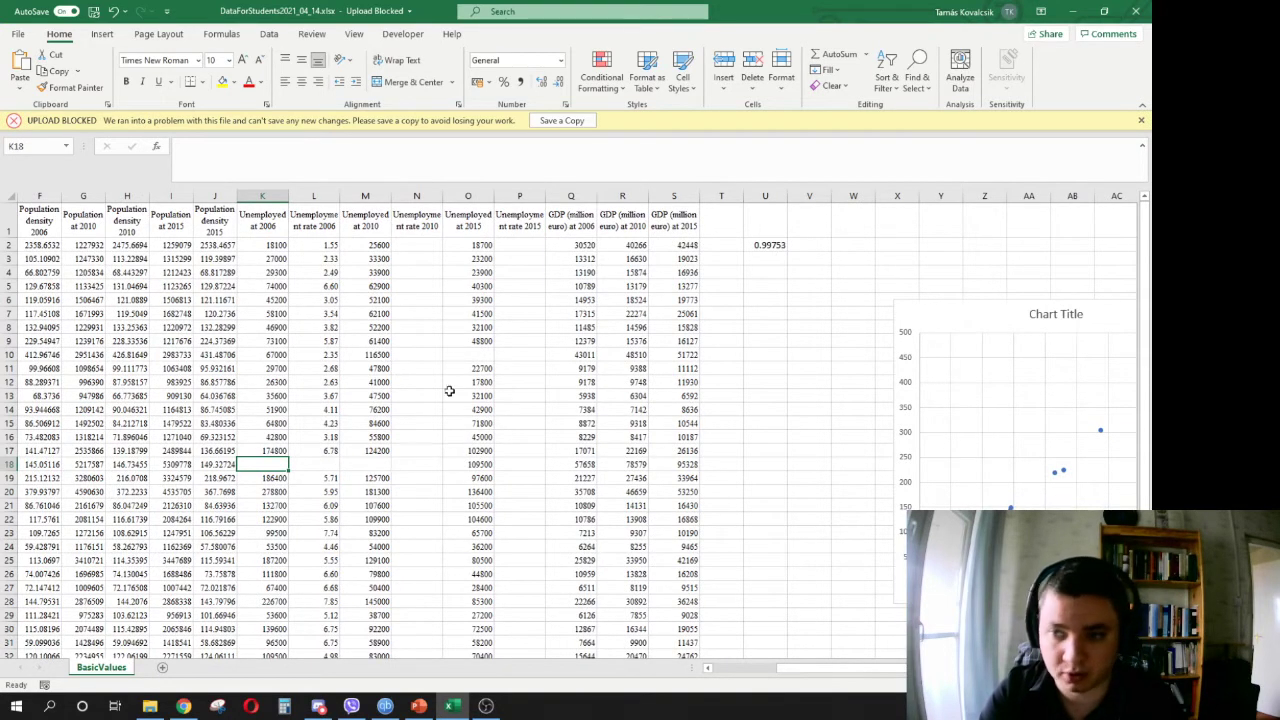
click(421, 245)
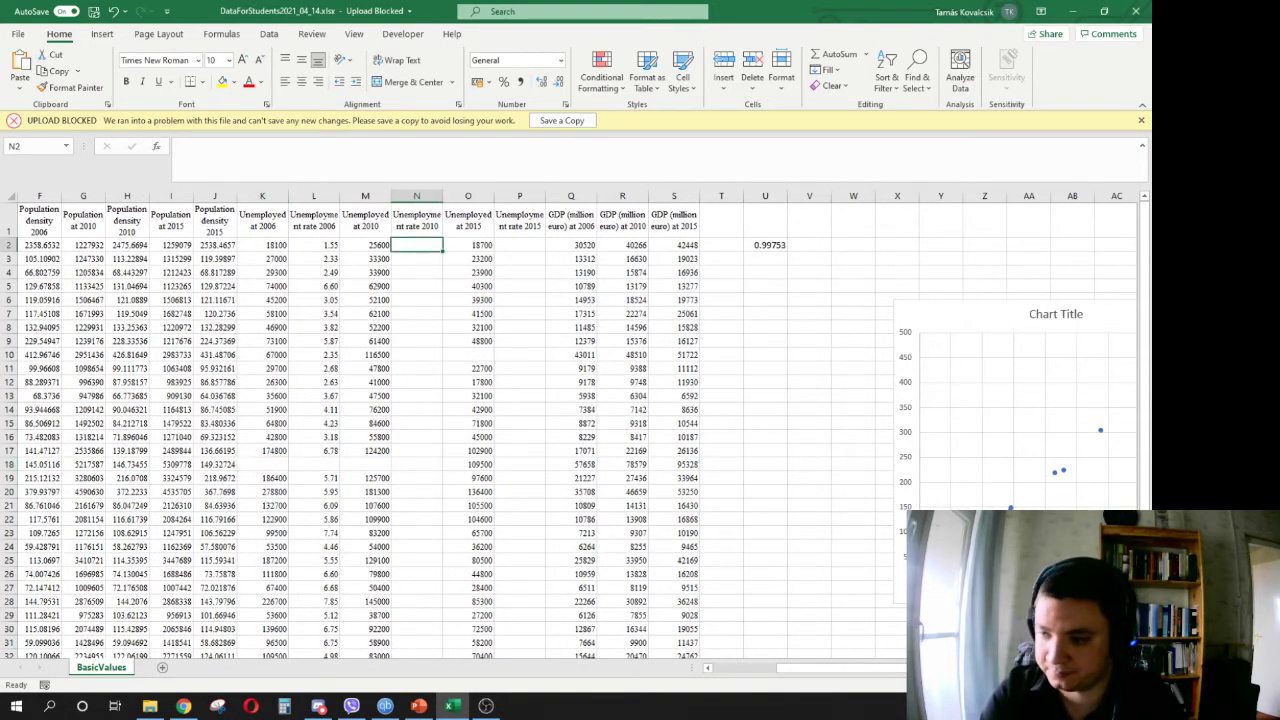
click(278, 462)
drag(857, 668, 814, 687)
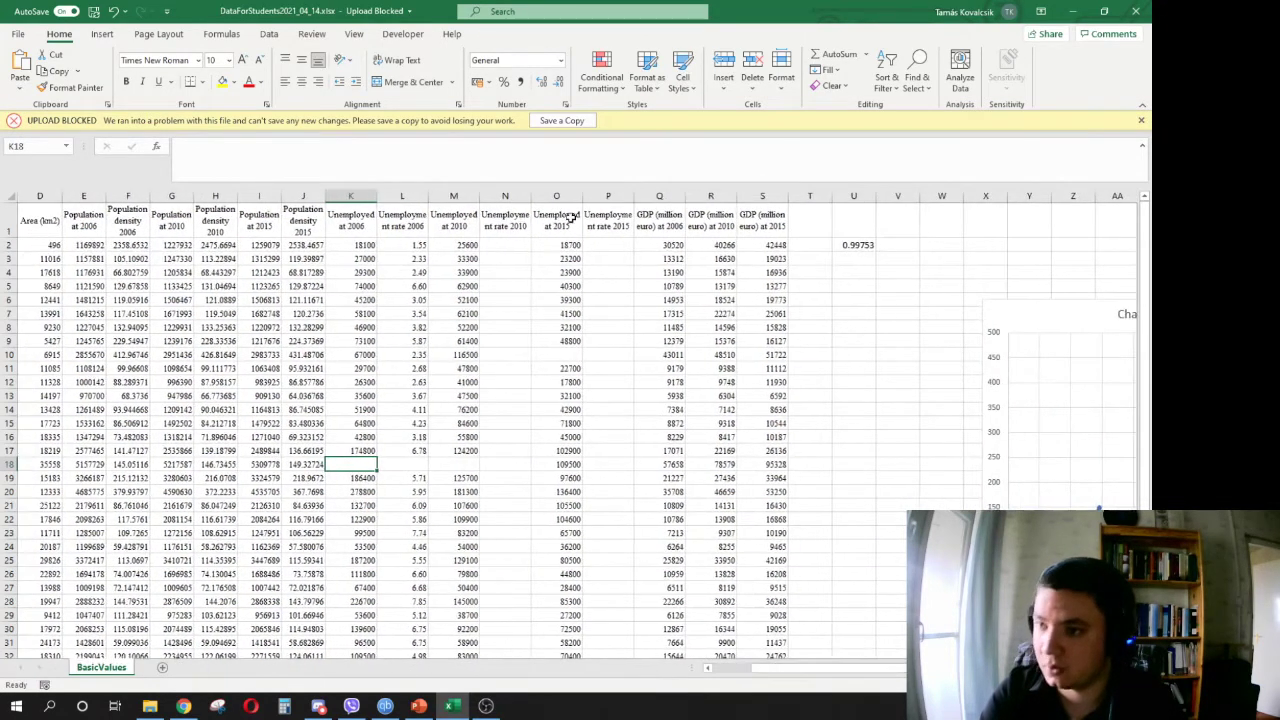
- Calculate the 2010 unemployment rate in N2 with =M2/G2*100 and fill the formula down column N for all regions
click(505, 245)
text(=)
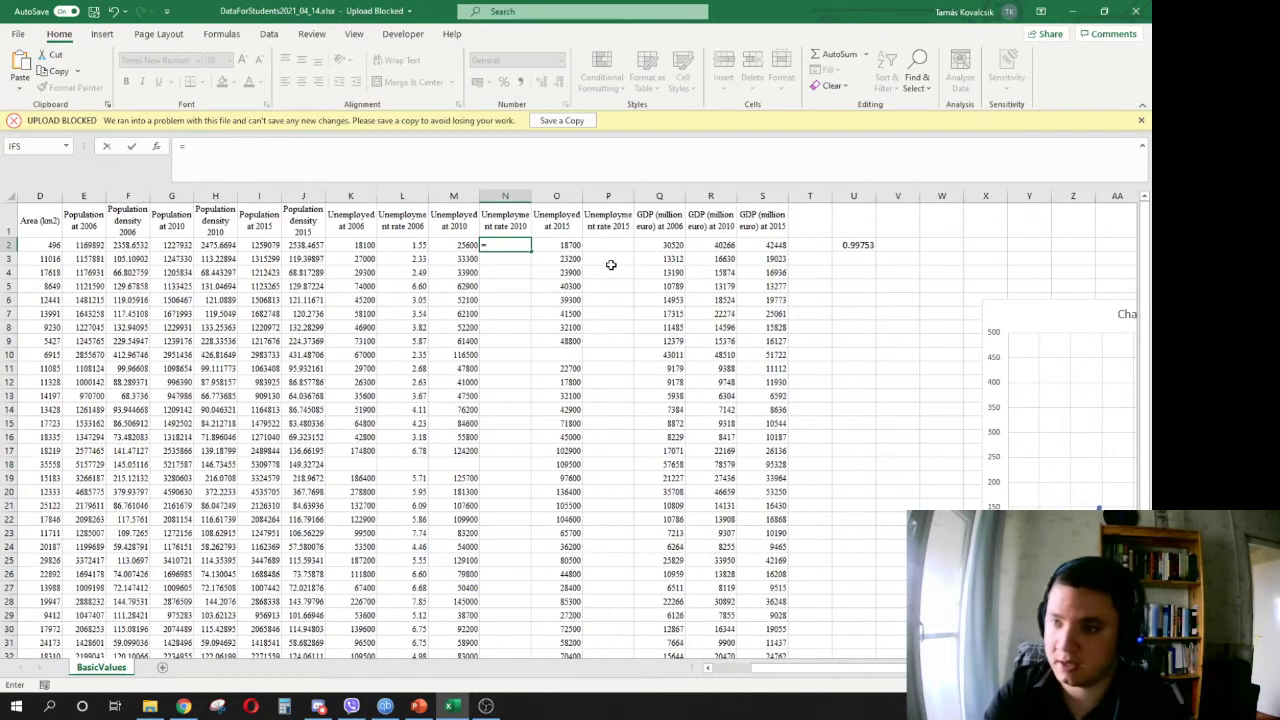
click(462, 246)
text(/)
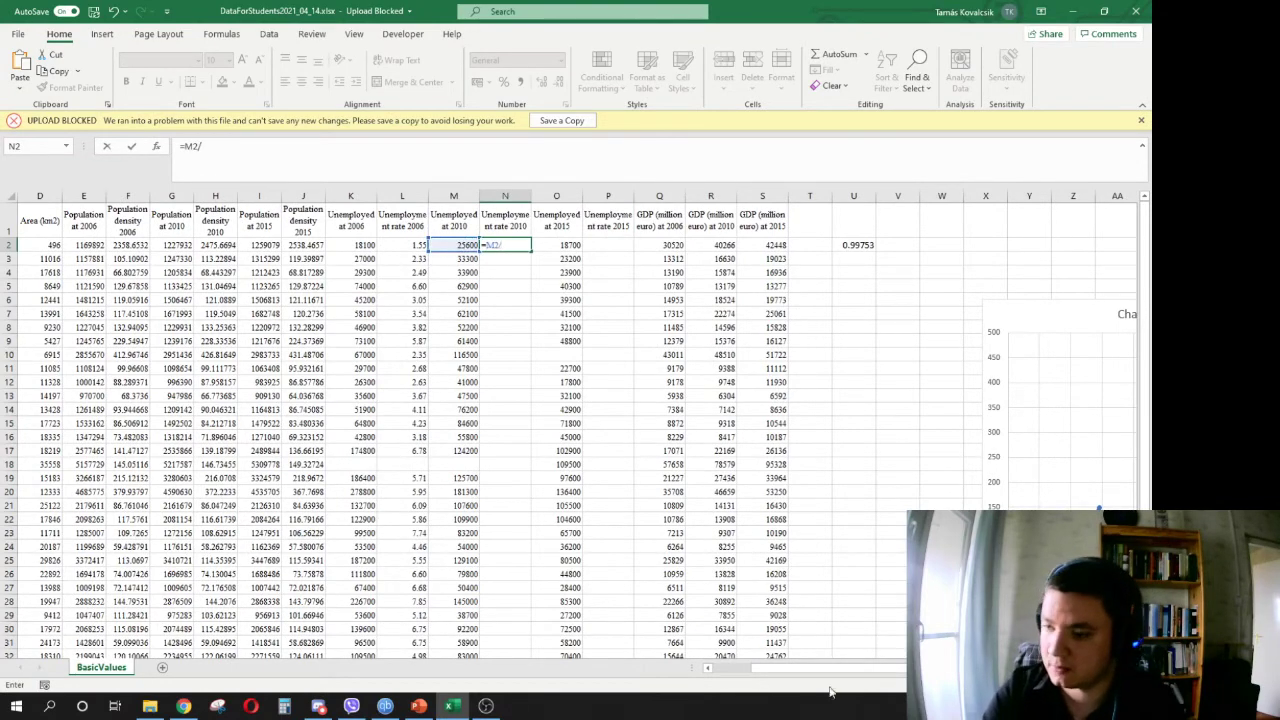
drag(812, 668, 793, 668)
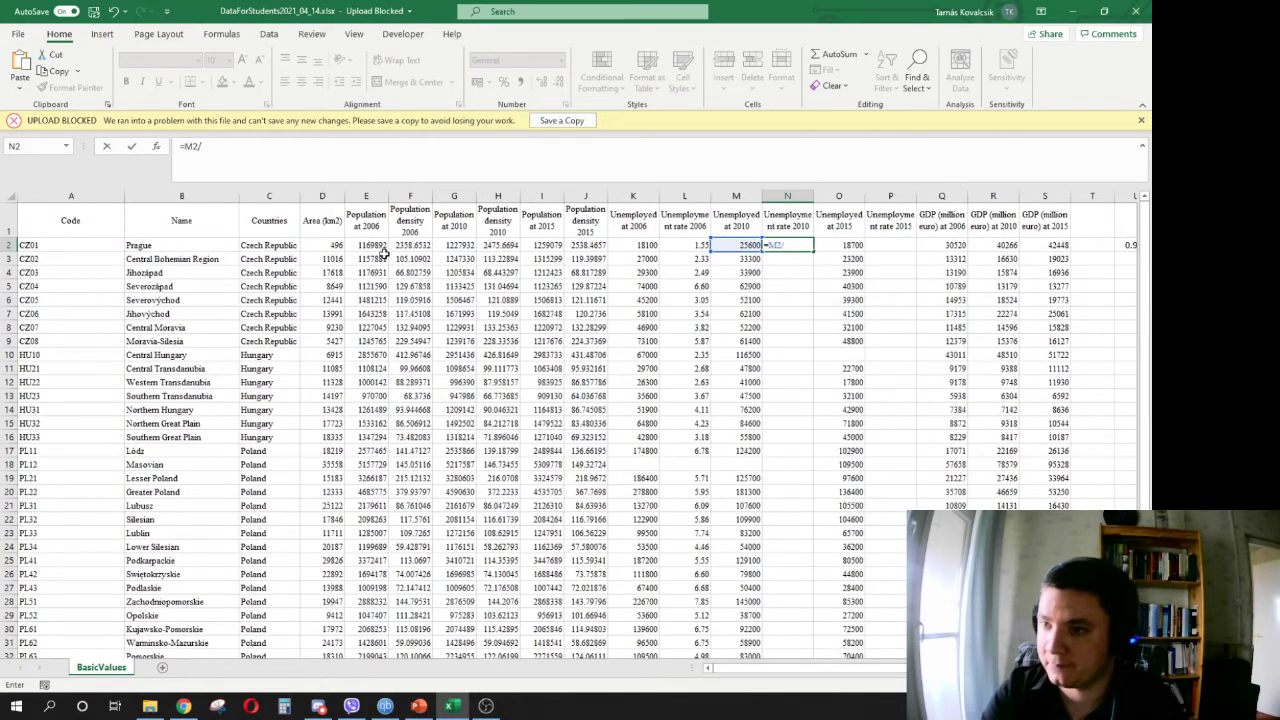
click(456, 245)
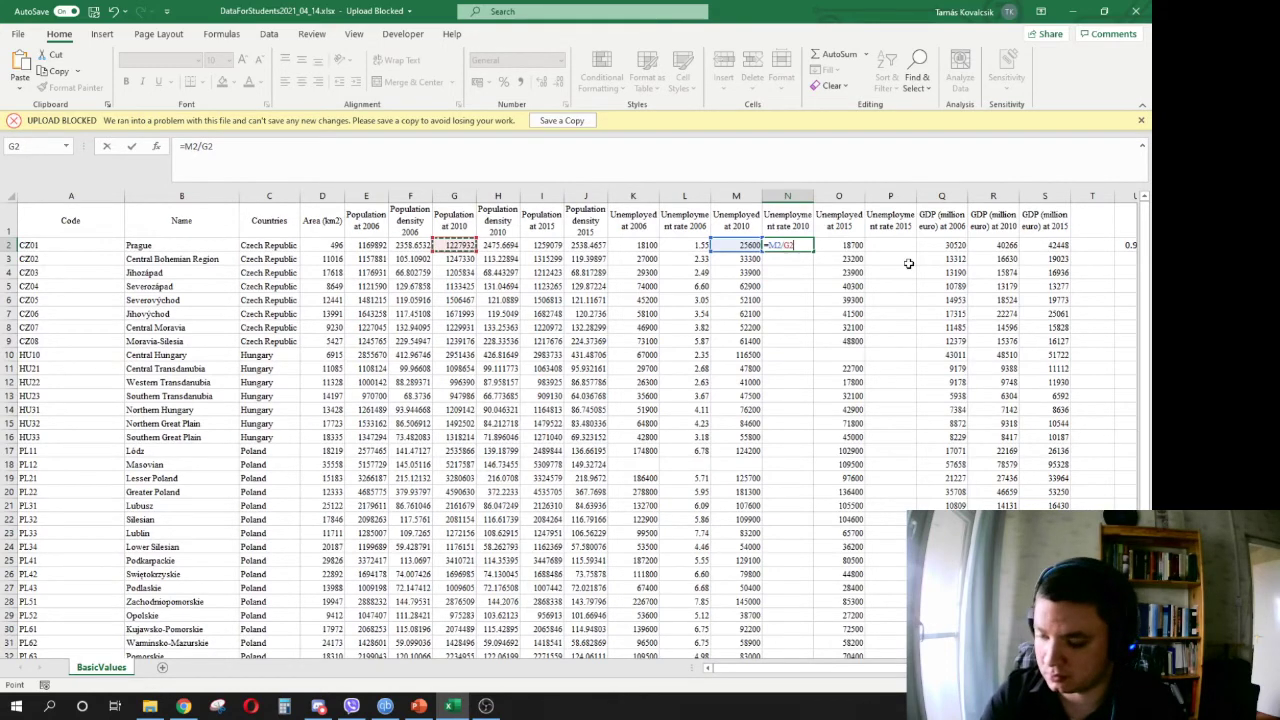
text(*100)
key(Return)
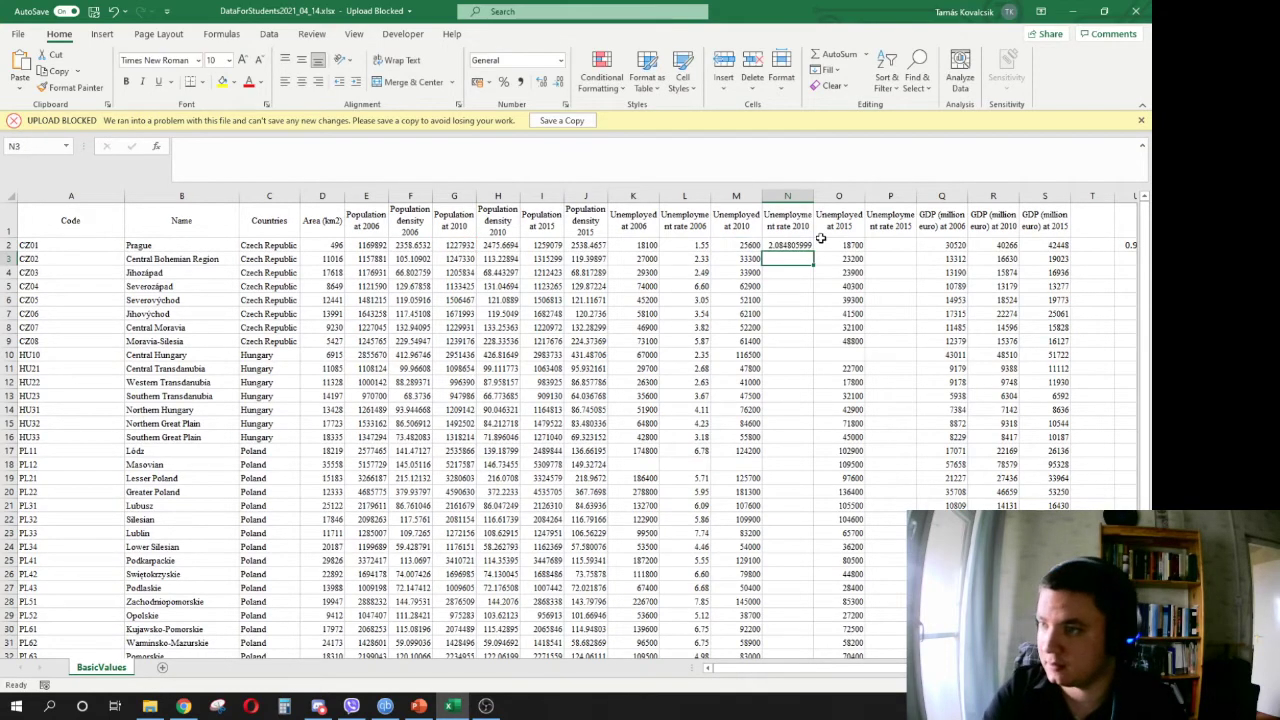
click(790, 245)
double_click(813, 251)
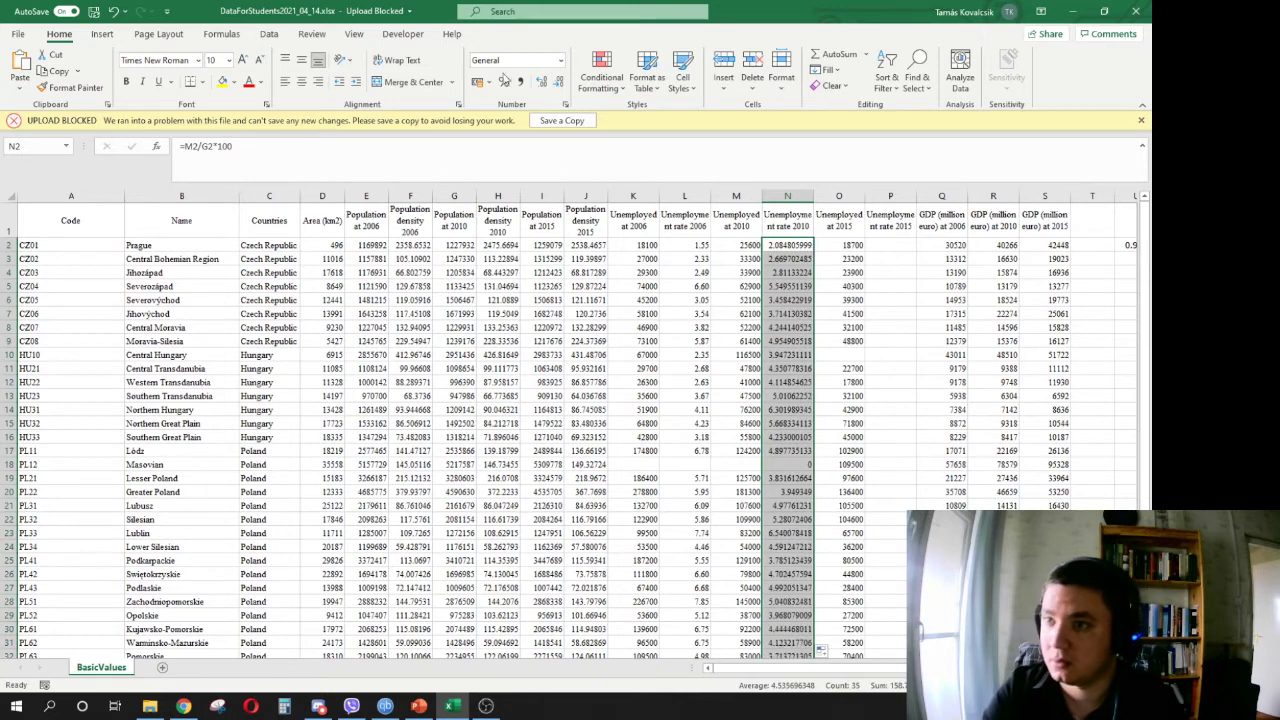
- Show the 2010 unemployment rates with two decimals and clear the Masovian region's result in N18
click(559, 82)
click(559, 82)
click(559, 82)
click(559, 82)
click(559, 82)
click(559, 82)
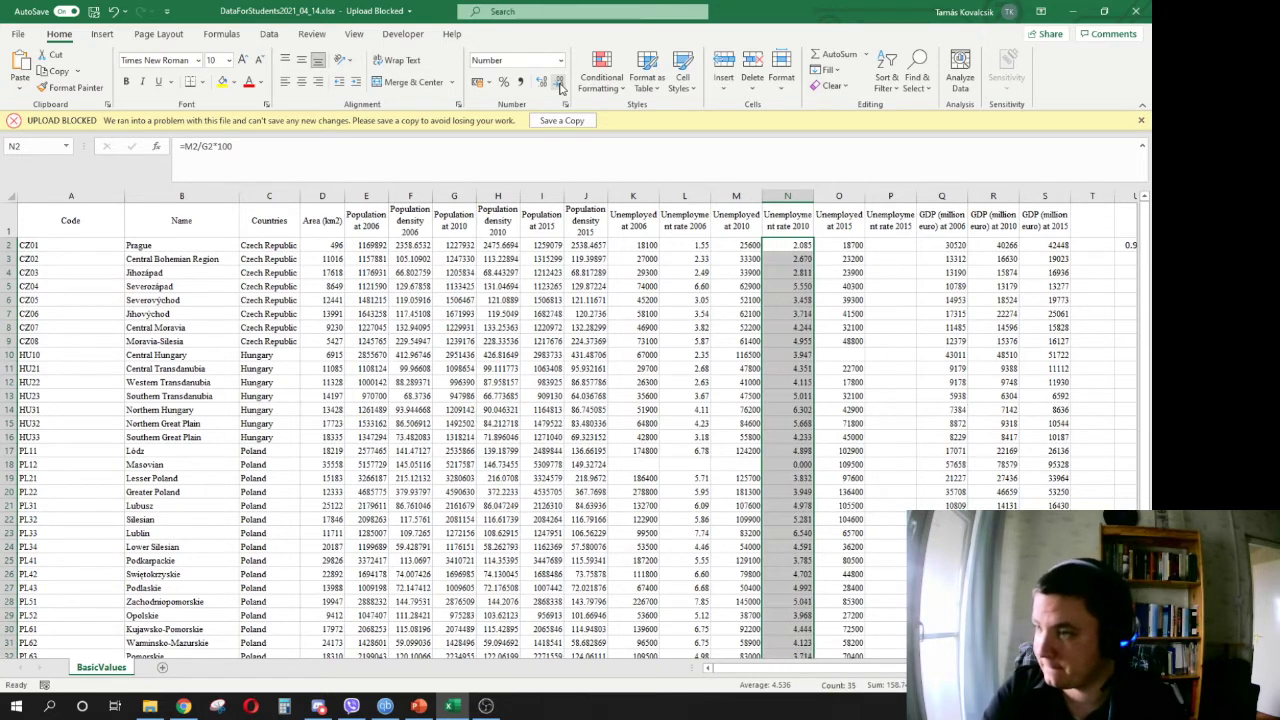
click(559, 82)
click(787, 467)
key(Delete)
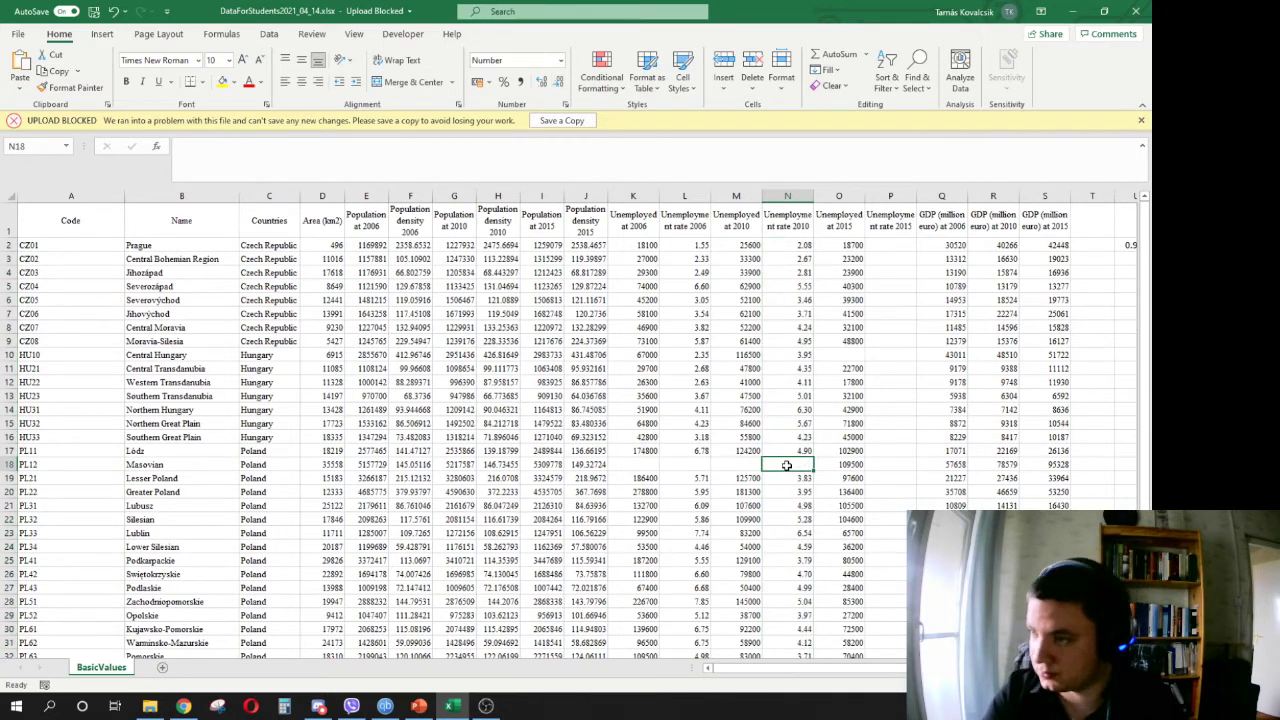
- Calculate the 2015 unemployment rate in P2 with =O2/I2*100 and fill the formula down to P36
click(893, 244)
text(=)
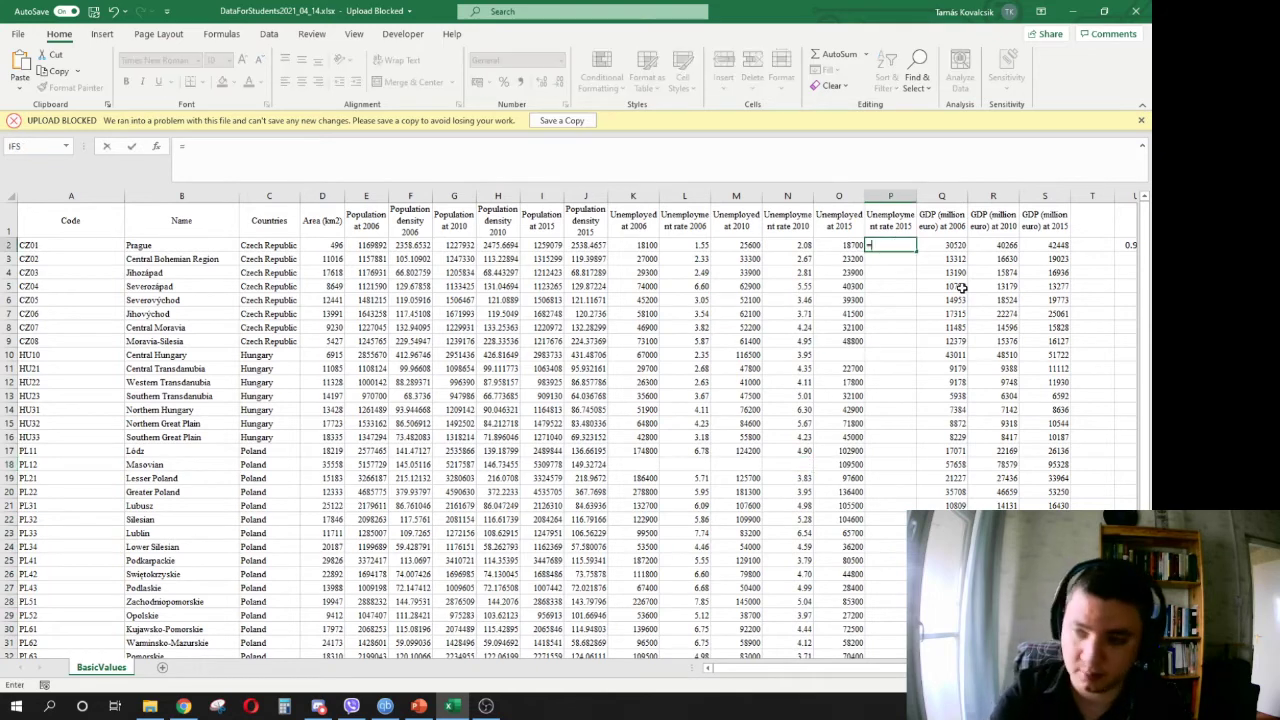
click(821, 246)
text(/)
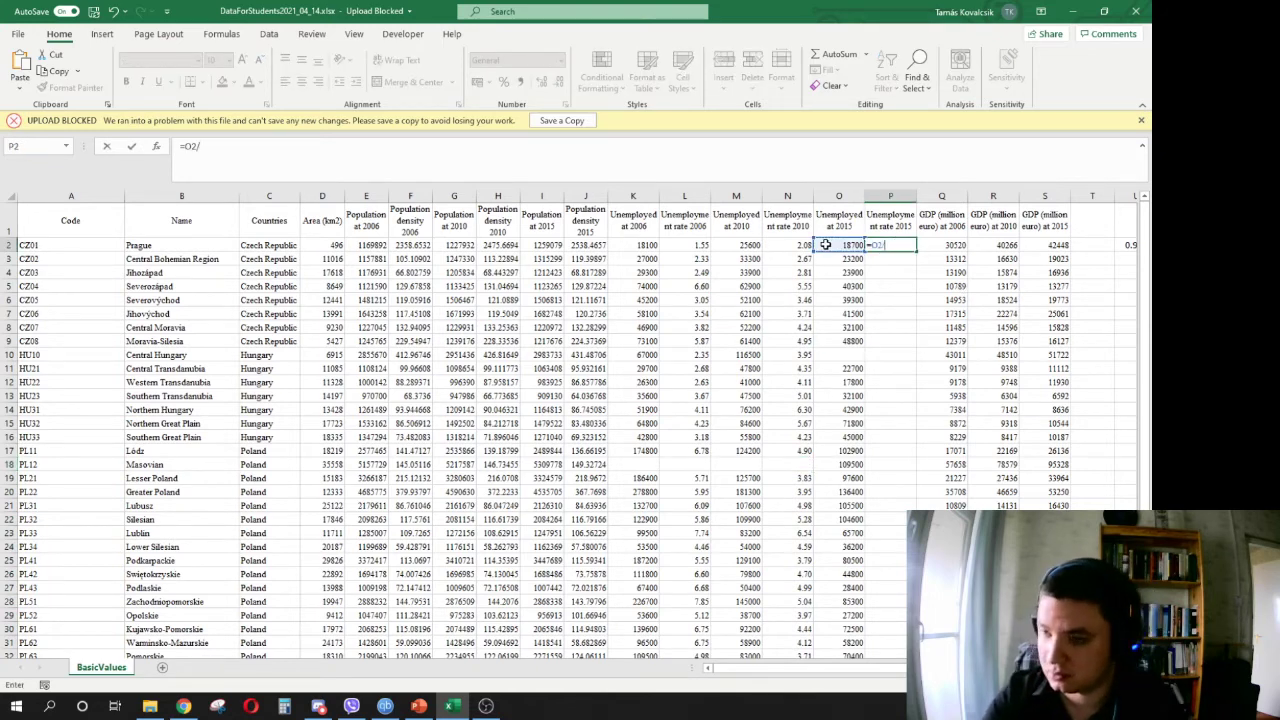
click(550, 245)
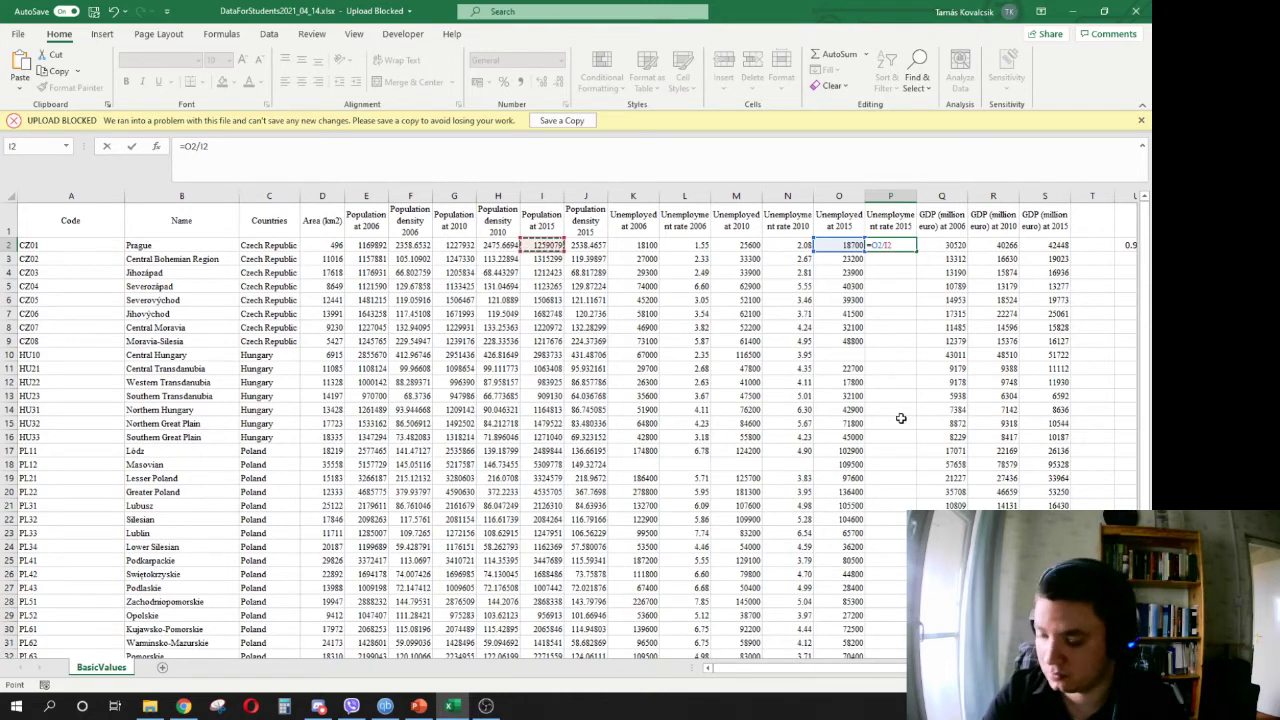
text(*100)
key(ctrl+Return)
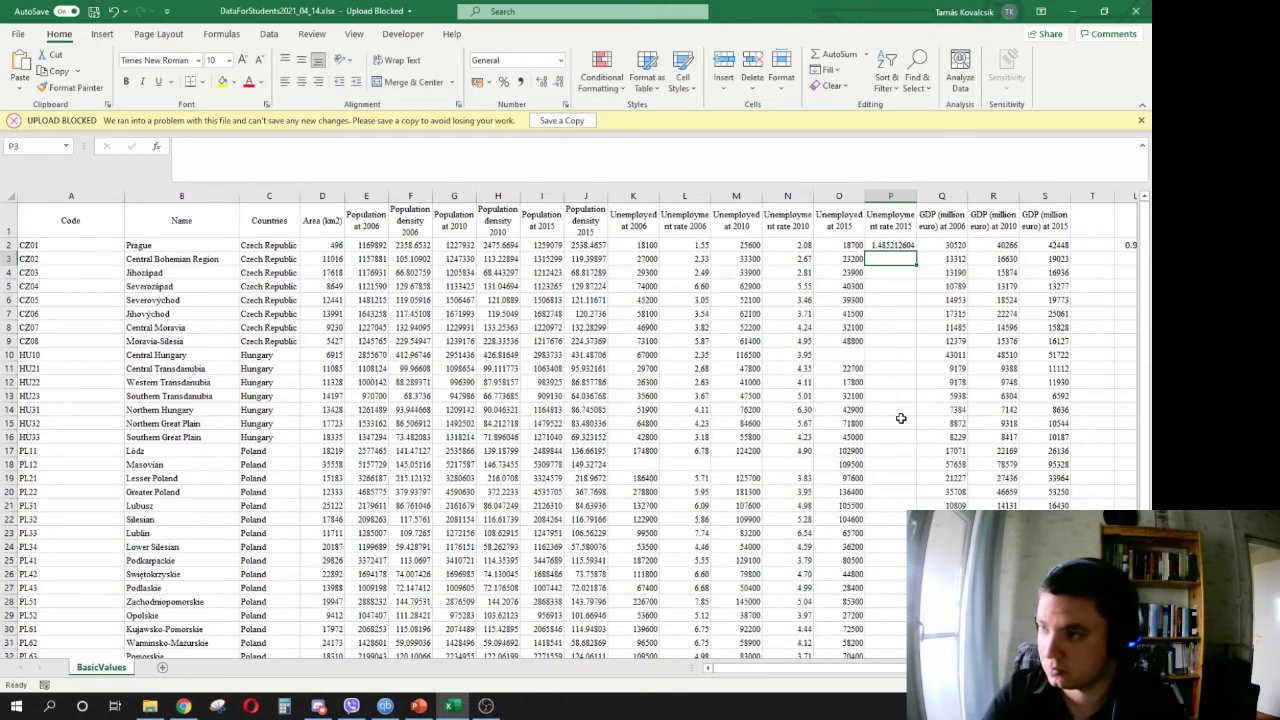
drag(918, 249, 897, 640)
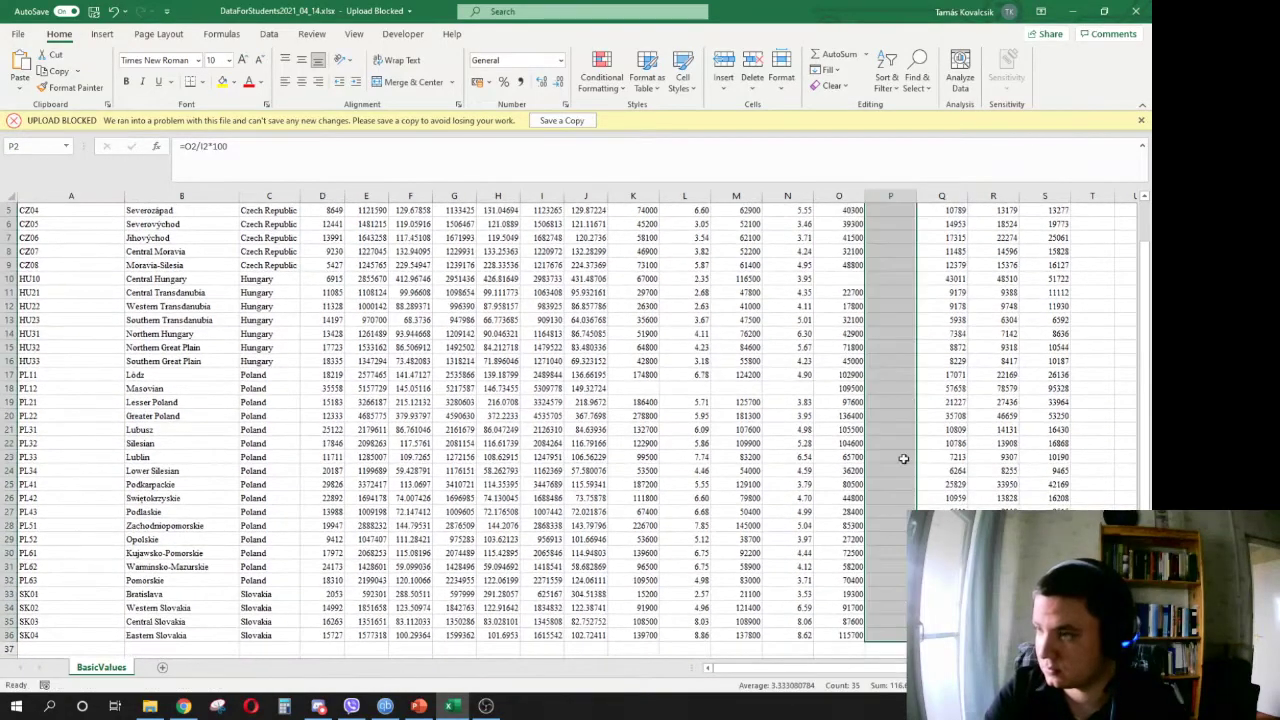
- Clear Central Hungary's 2015 unemployment rate in P10 and show the column's rates in P2:P36 with two decimals
scroll(899, 360, up, 2)
click(899, 357)
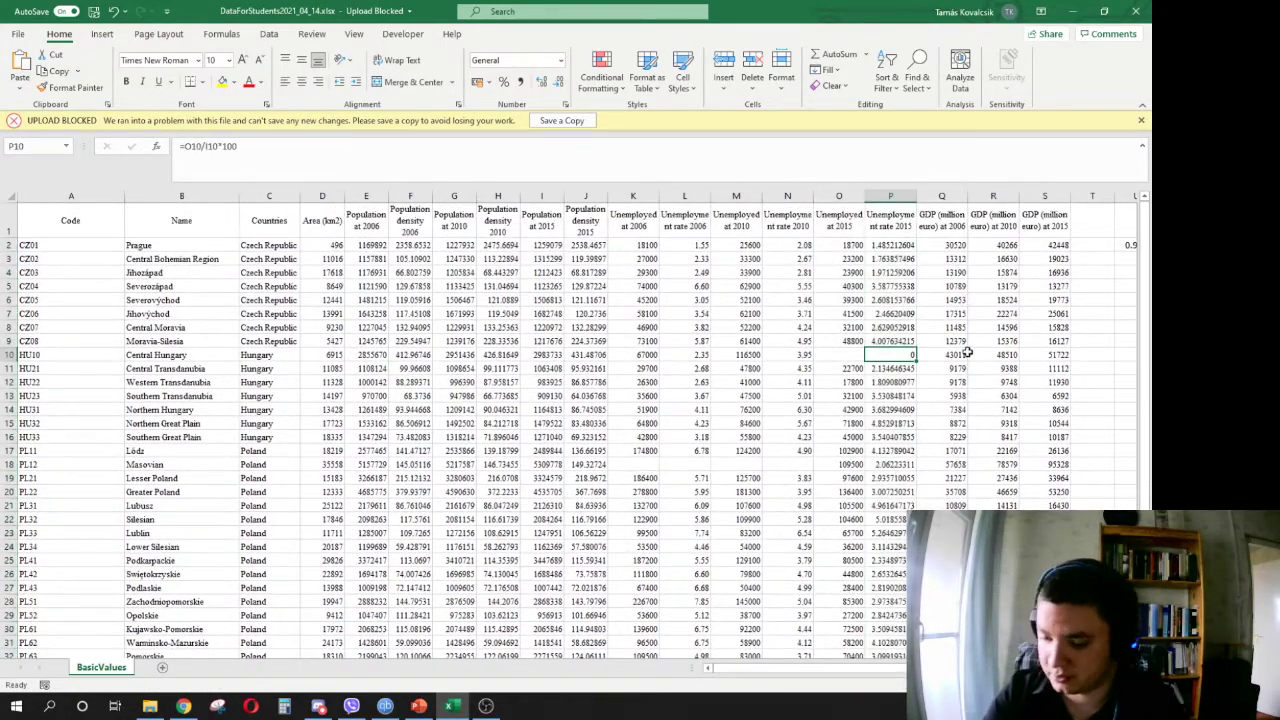
click(892, 246)
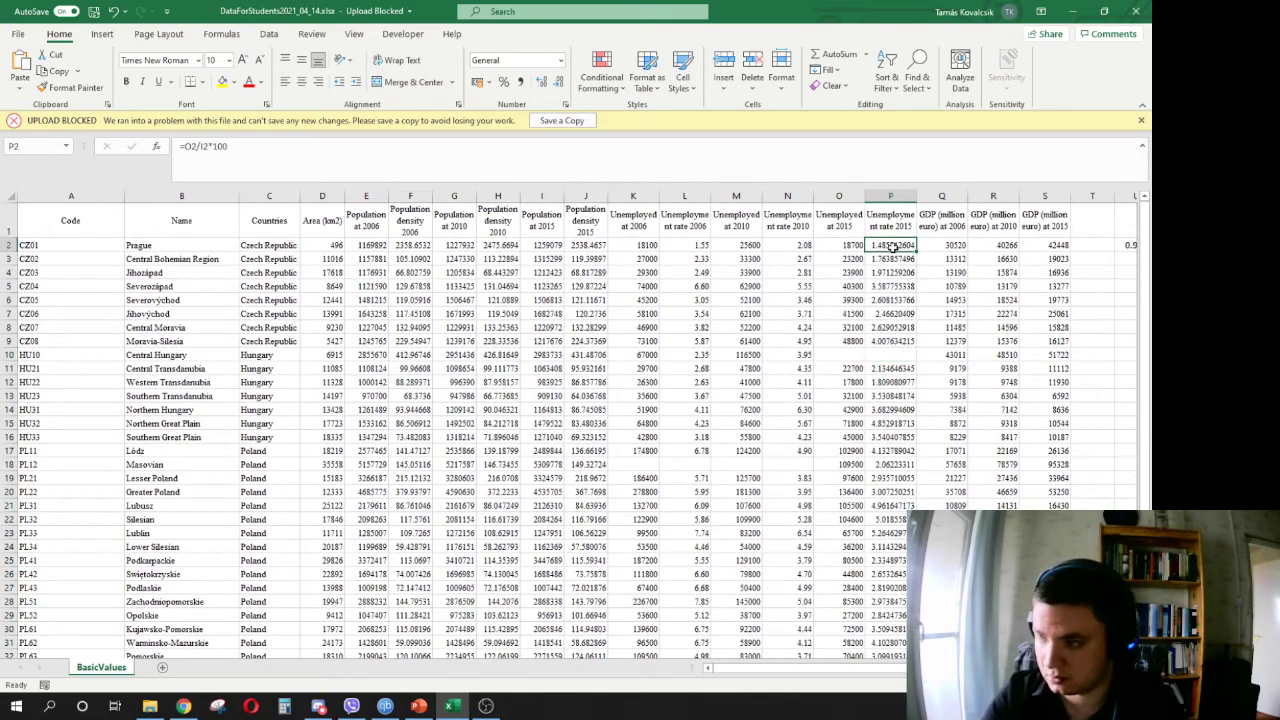
drag(892, 246, 896, 650)
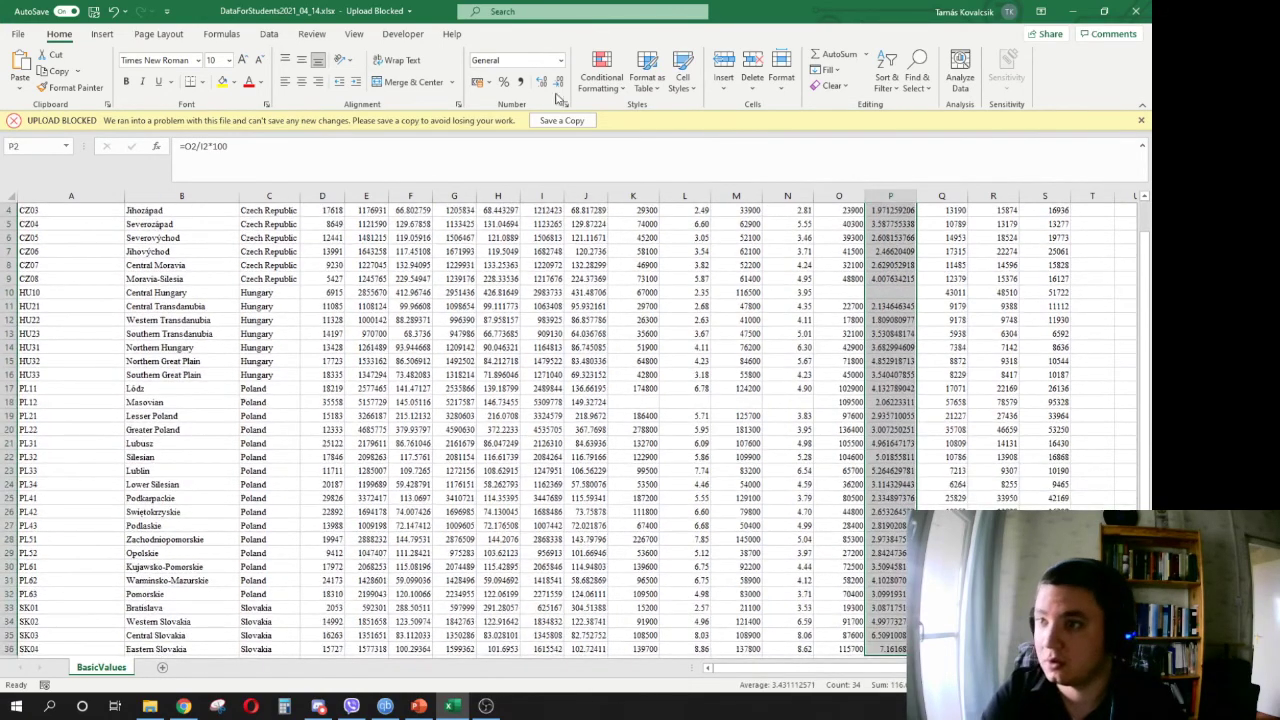
click(558, 82)
click(558, 82)
click(558, 82)
click(558, 82)
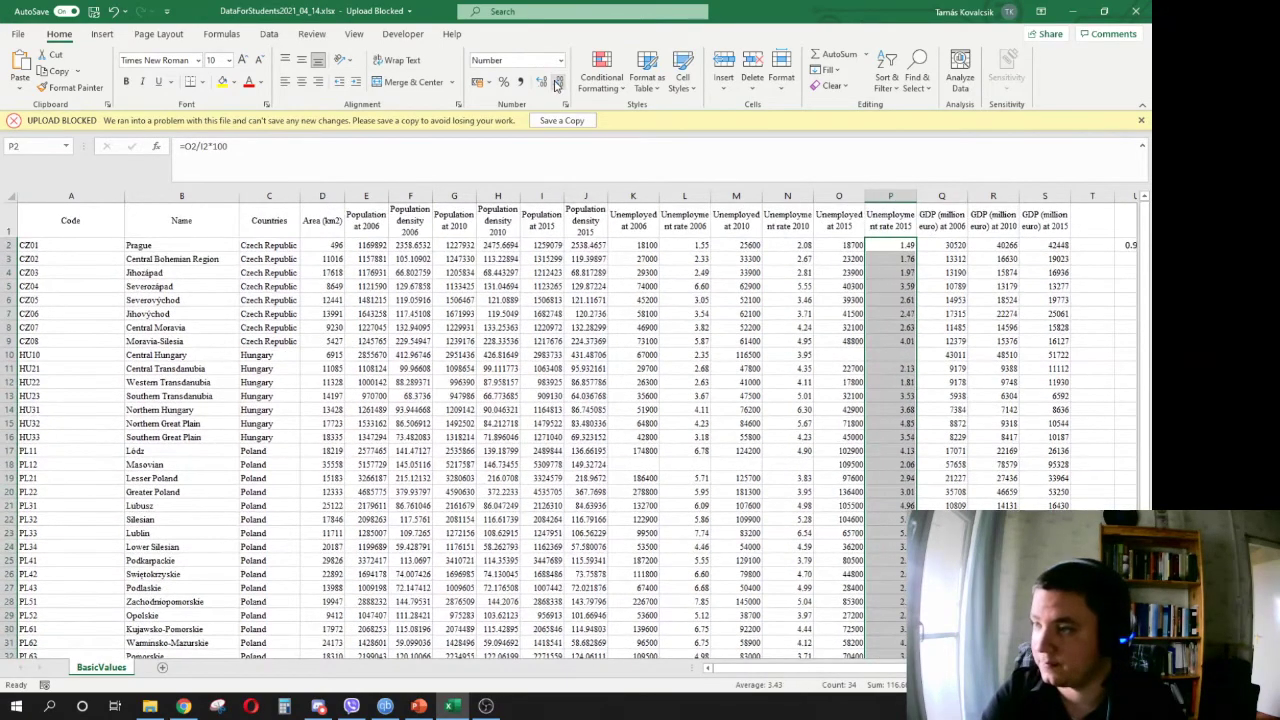
click(1040, 397)
- Insert a scatter chart of the 2015 population density in J2:J36 against the 2015 unemployment rate in P2:P36
scroll(577, 430, right, 5)
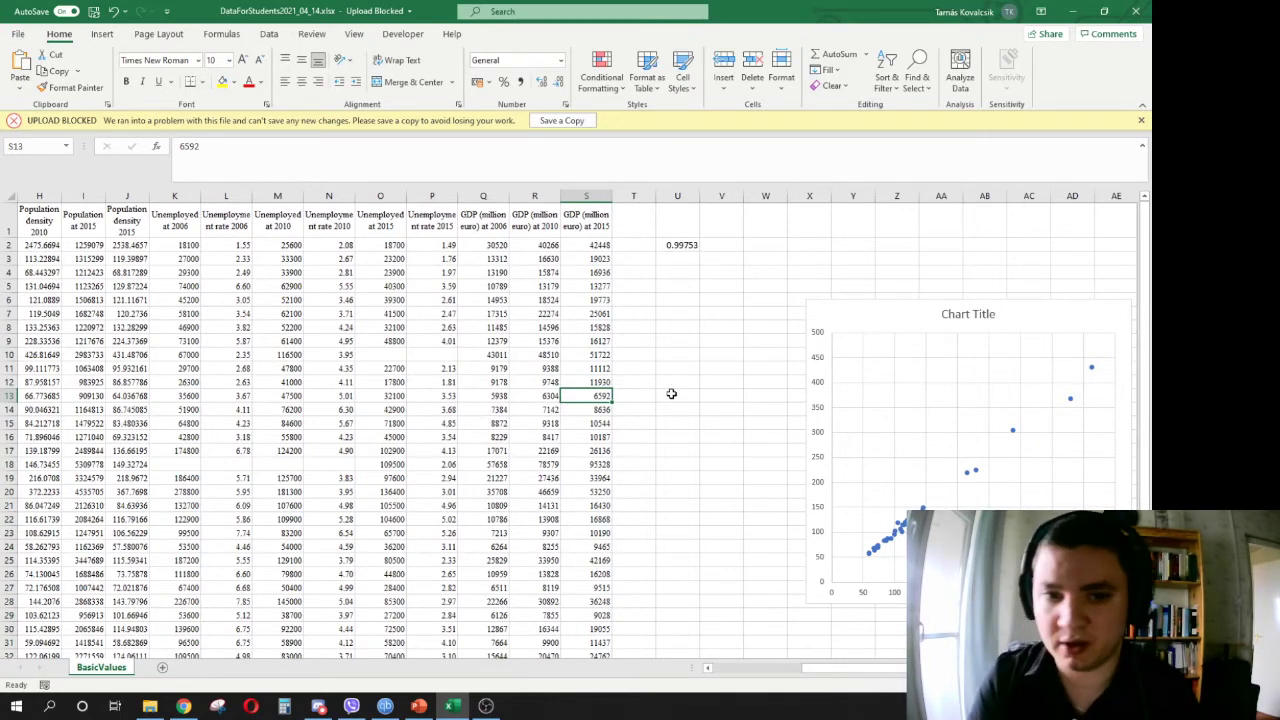
click(697, 300)
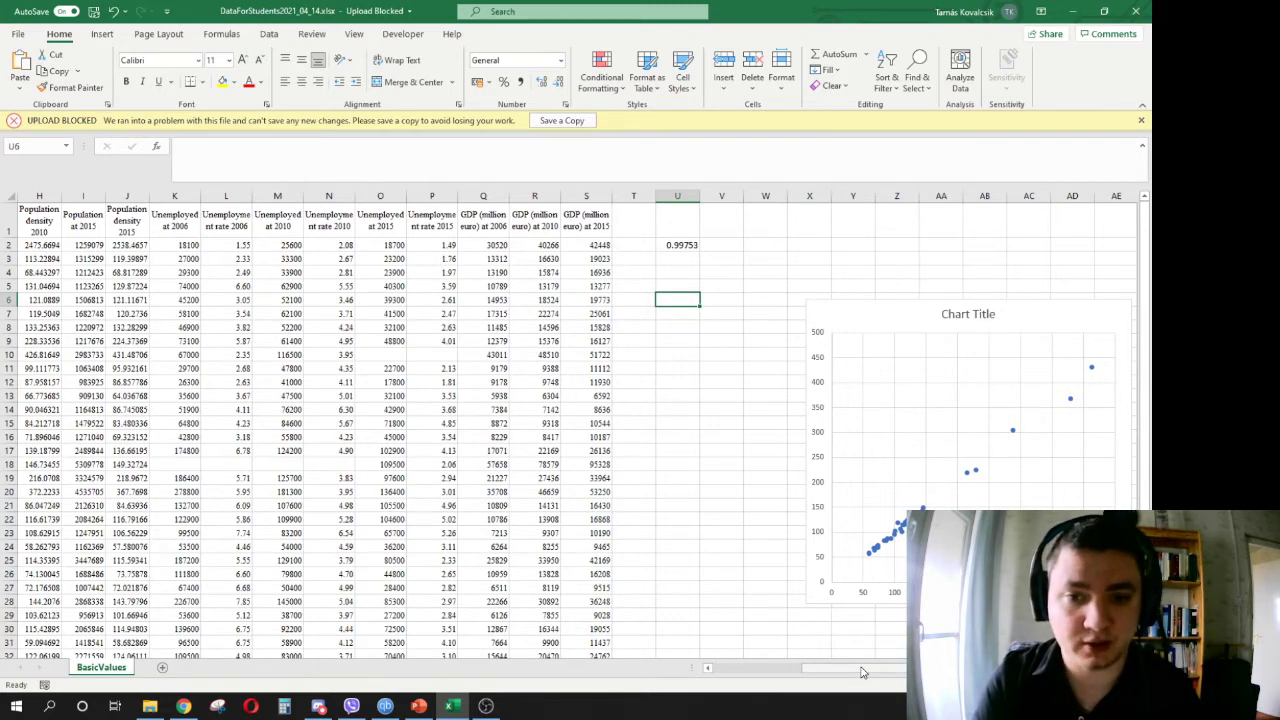
scroll(862, 672, left, 5)
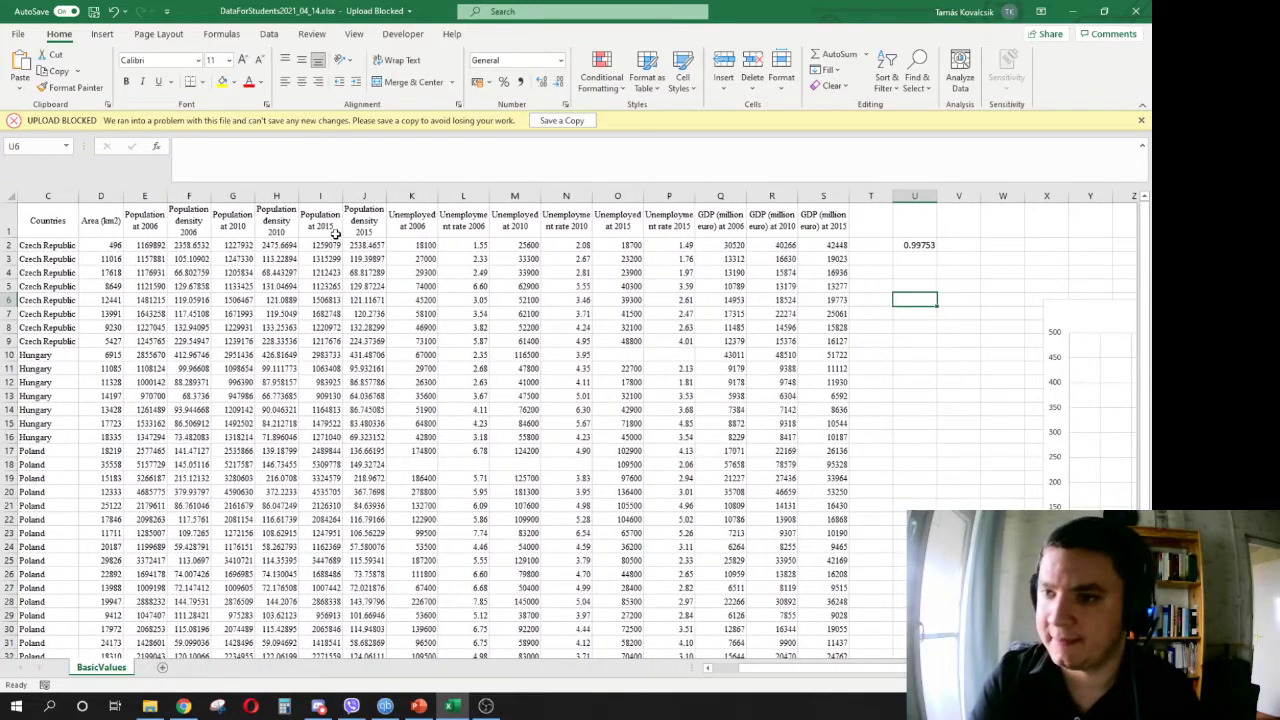
drag(374, 244, 370, 636)
scroll(700, 416, up, 2)
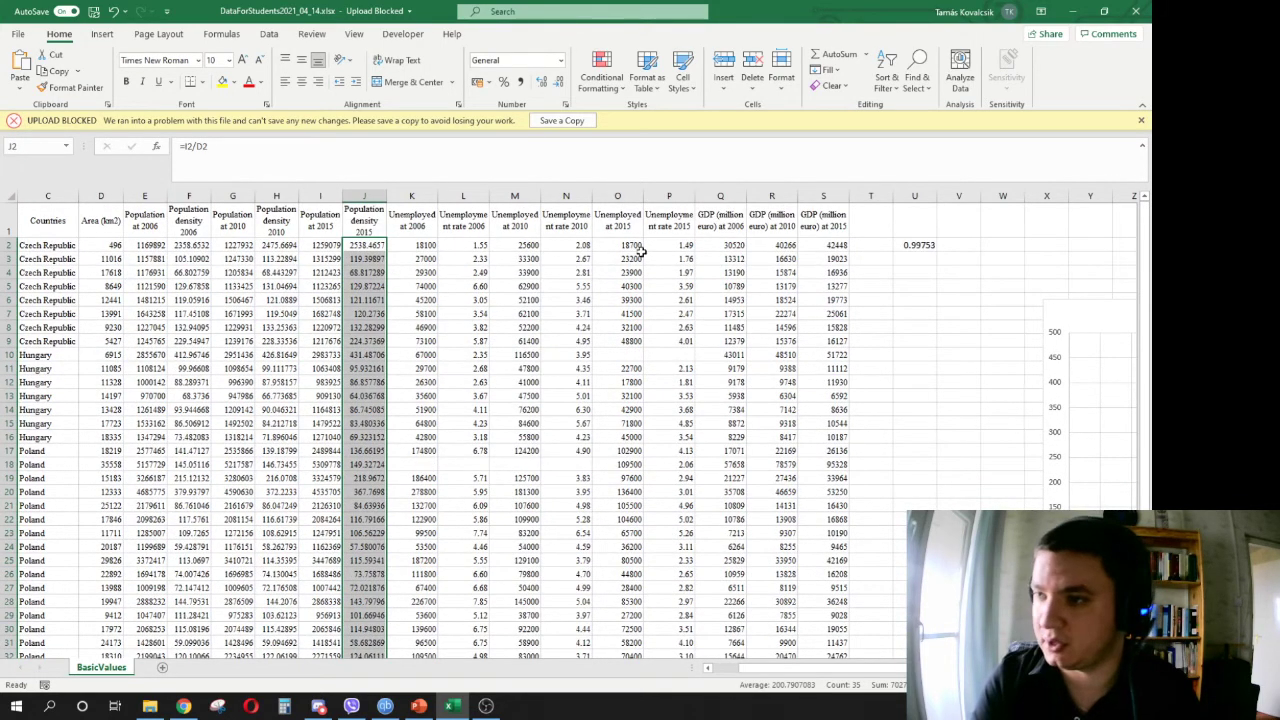
drag(700, 248, 683, 620)
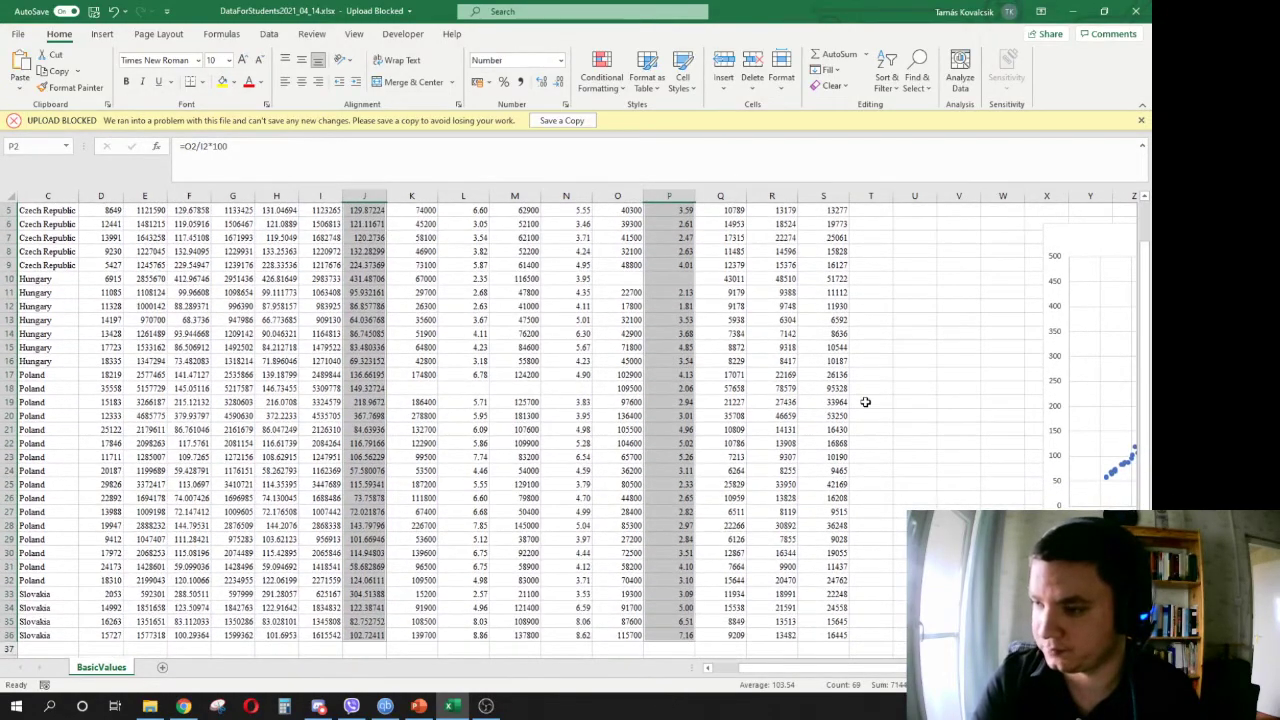
scroll(865, 400, up, 2)
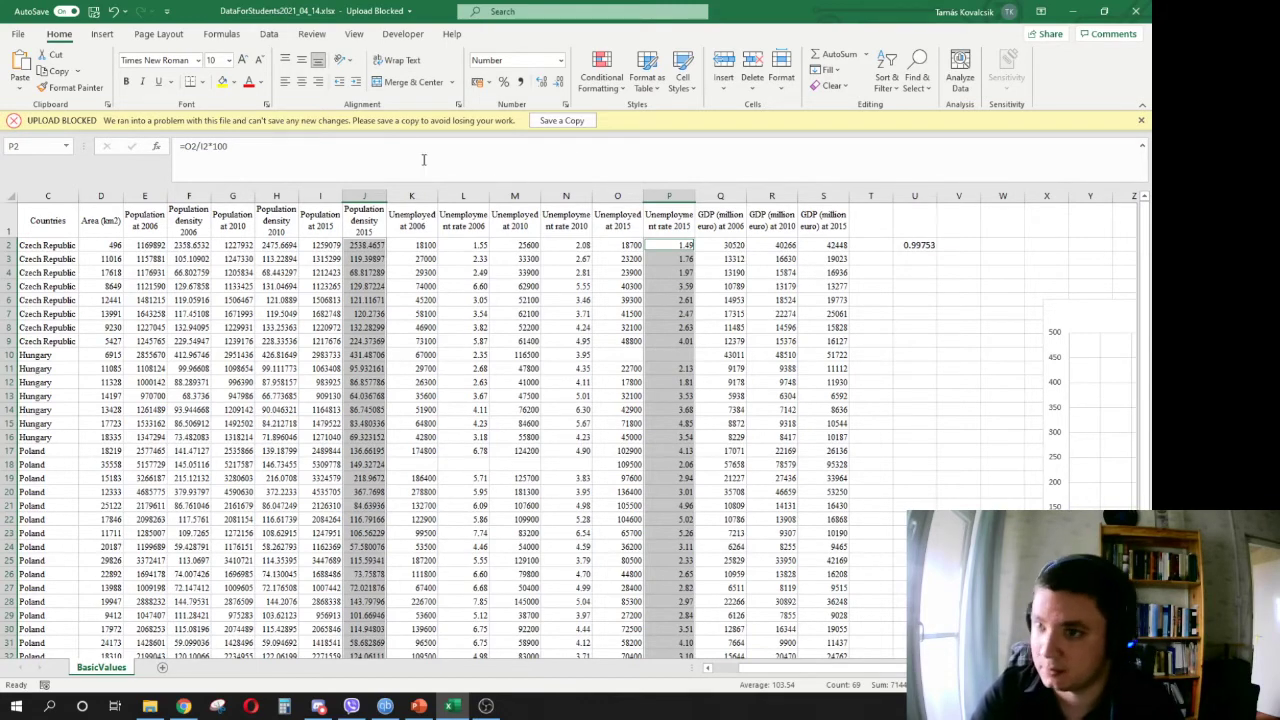
click(106, 36)
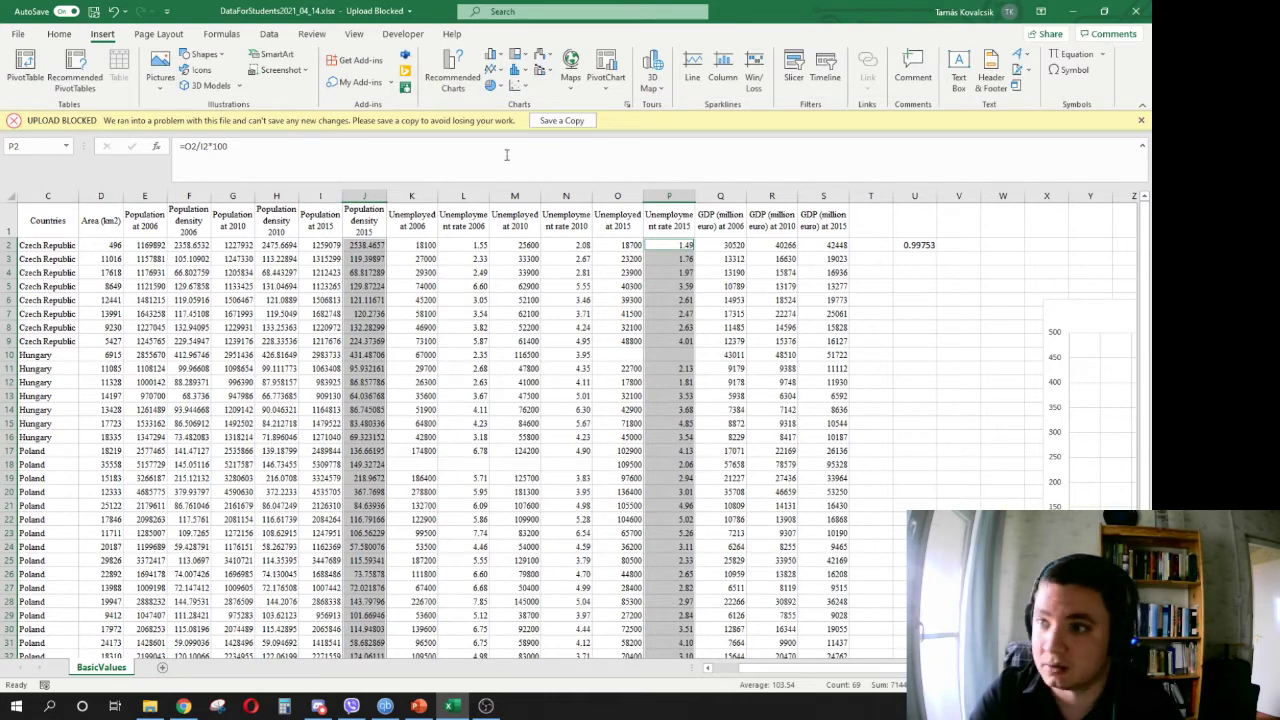
click(518, 86)
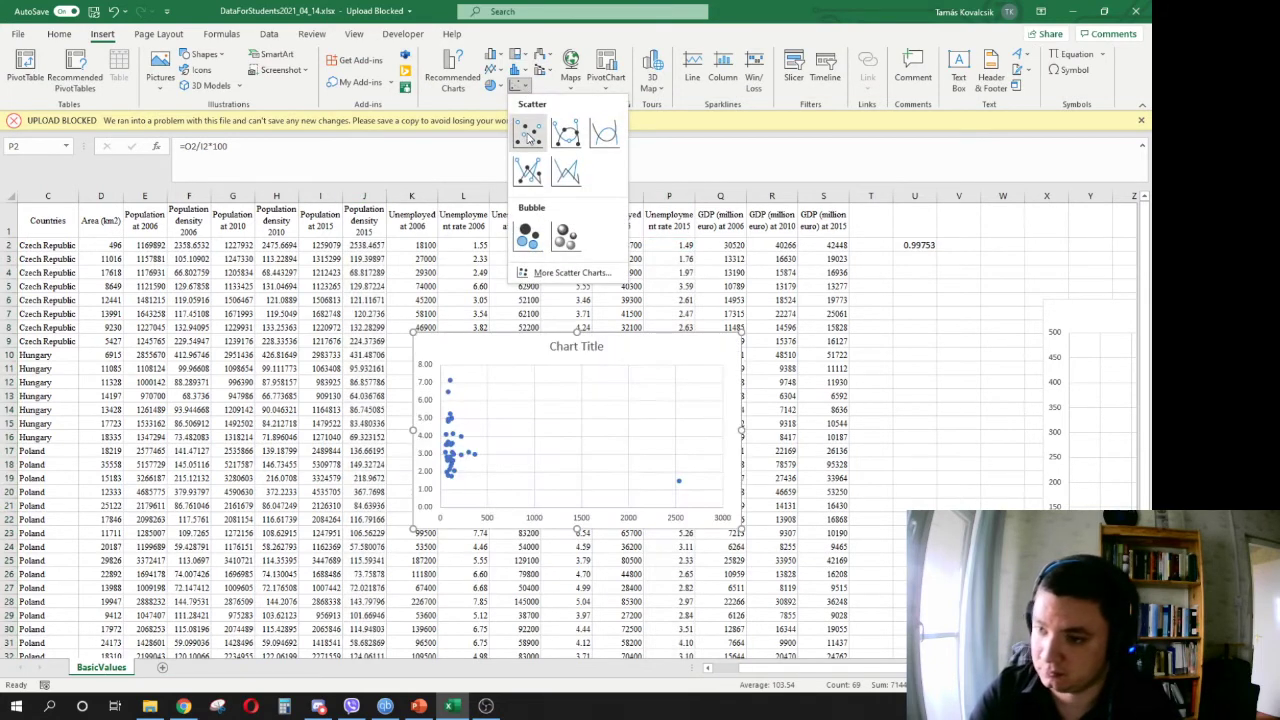
click(528, 136)
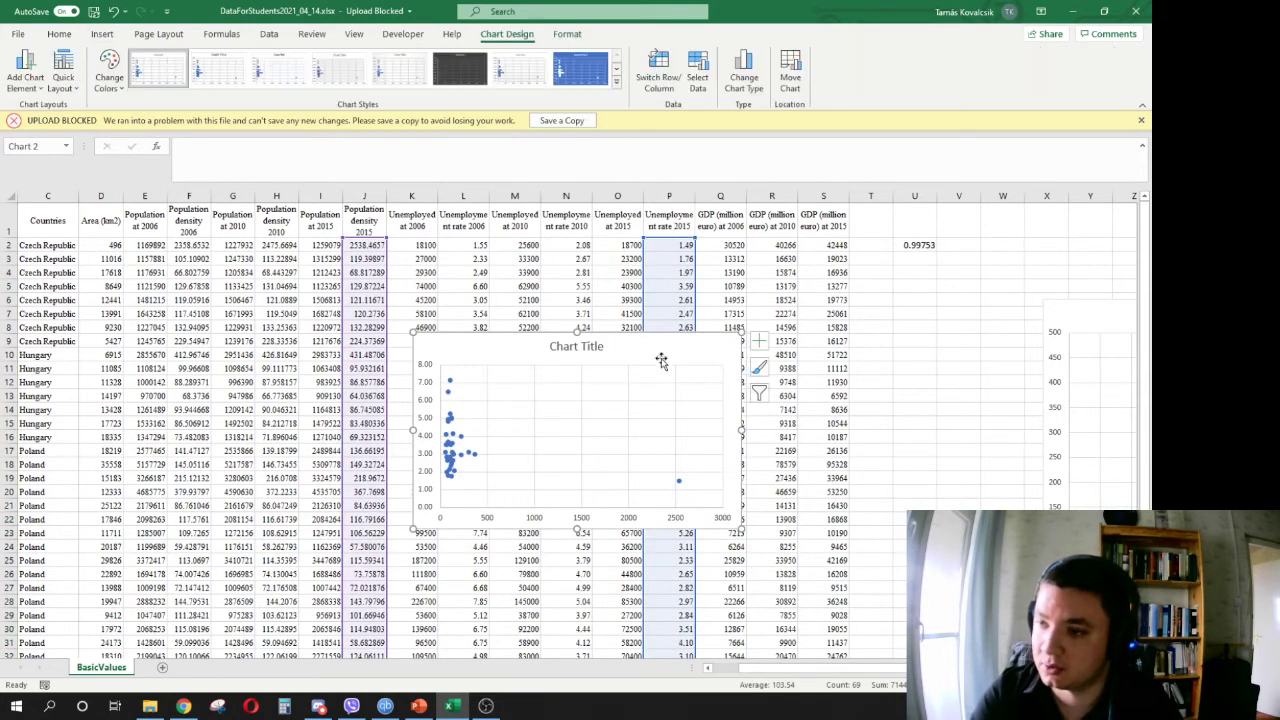
- Exclude Prague by starting the new scatter chart's data ranges at row 3, and move the chart beyond the existing density chart
drag(663, 360, 997, 300)
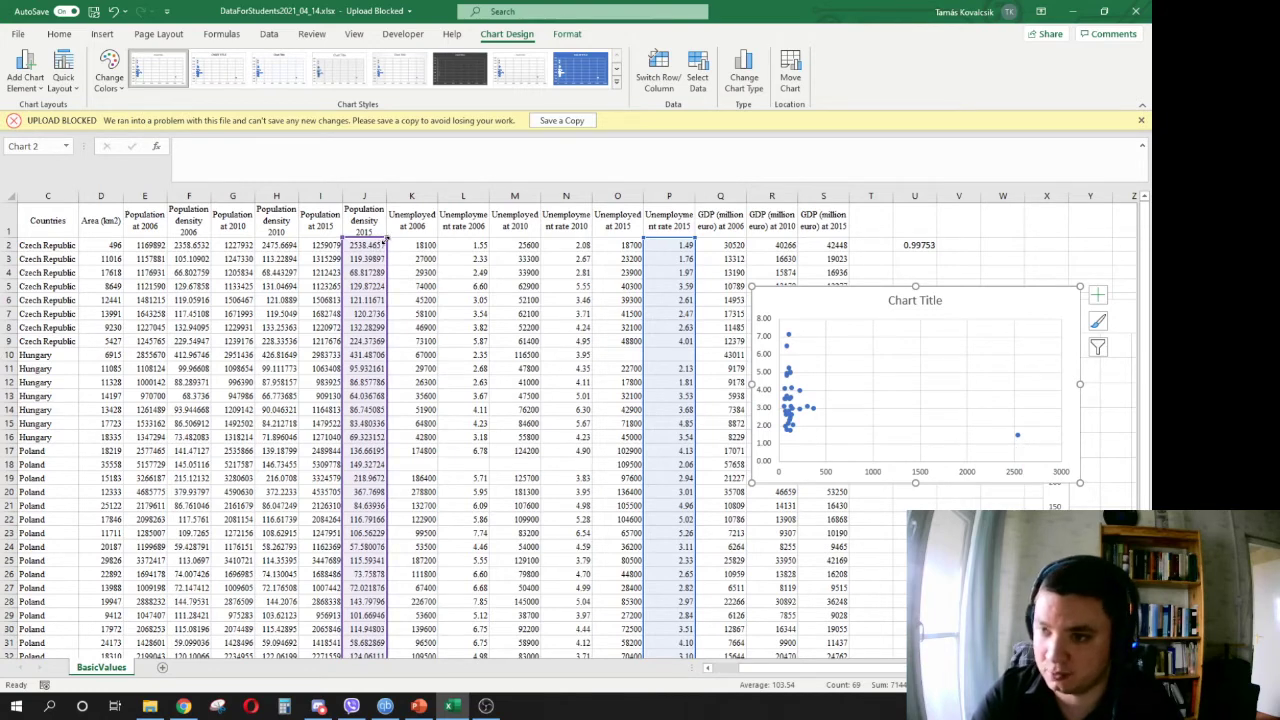
drag(384, 243, 384, 256)
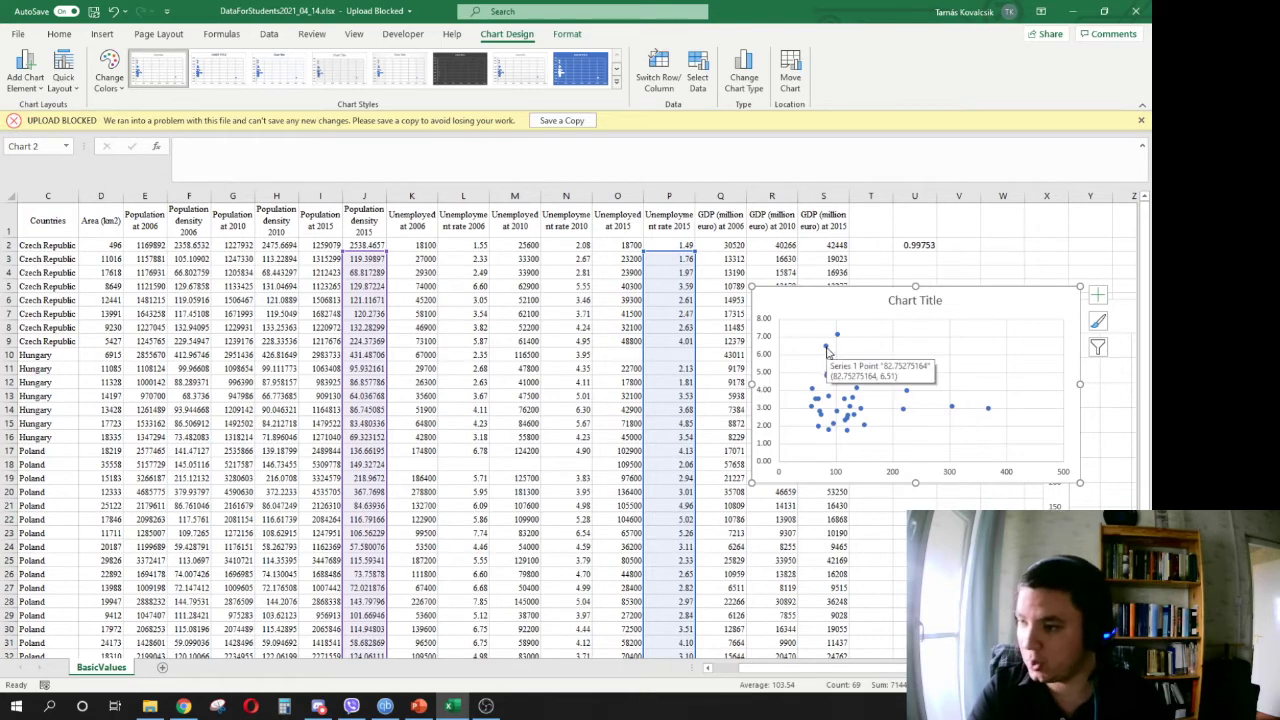
mouse_move(829, 350)
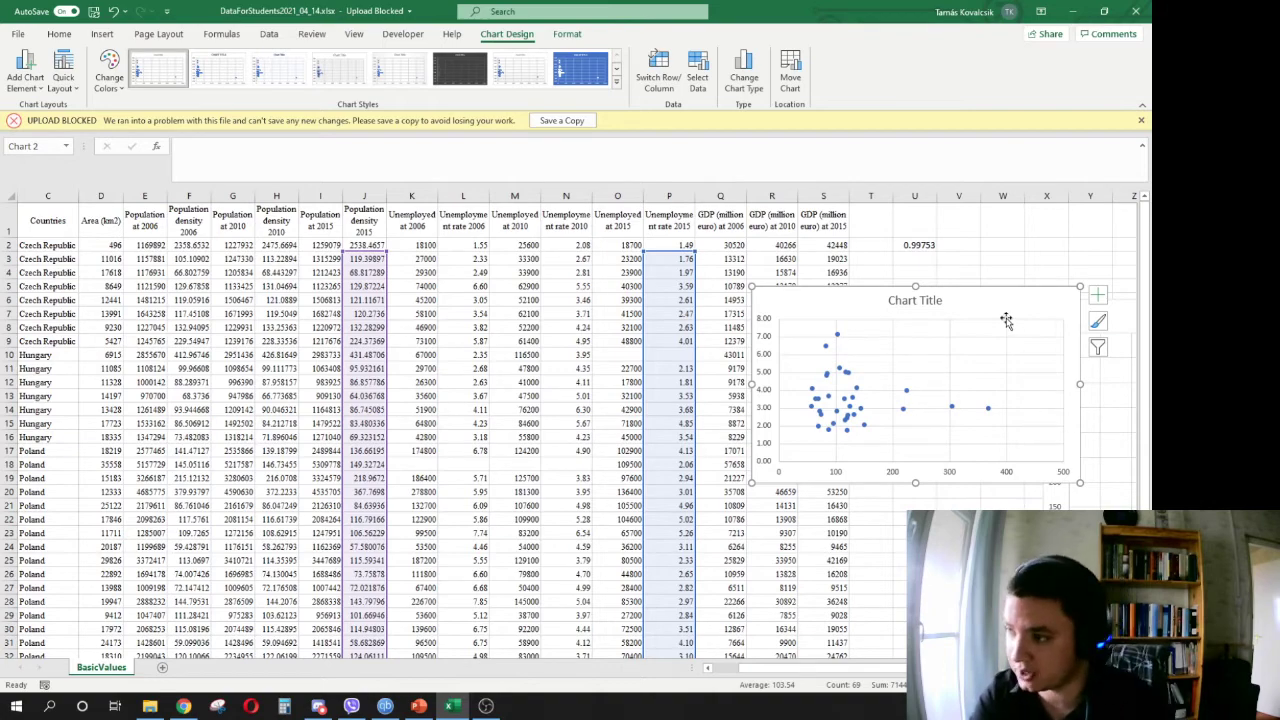
scroll(578, 430, right, 5)
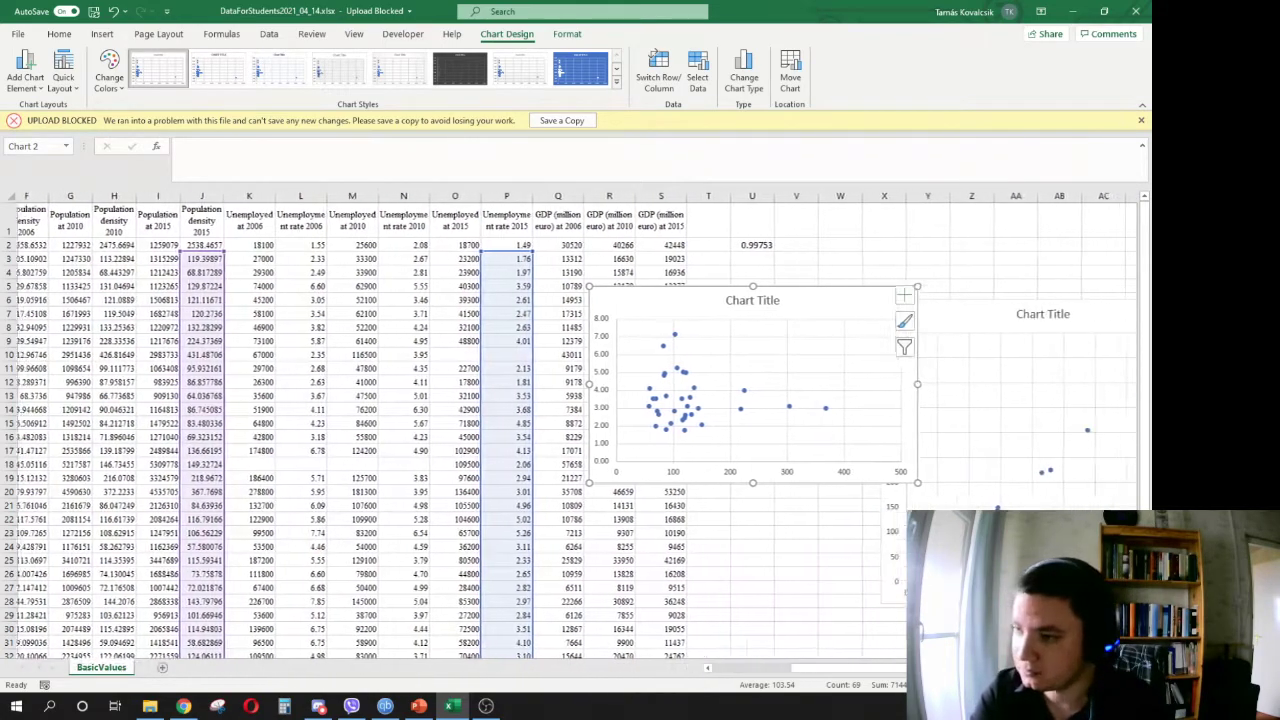
scroll(743, 323, right, 1)
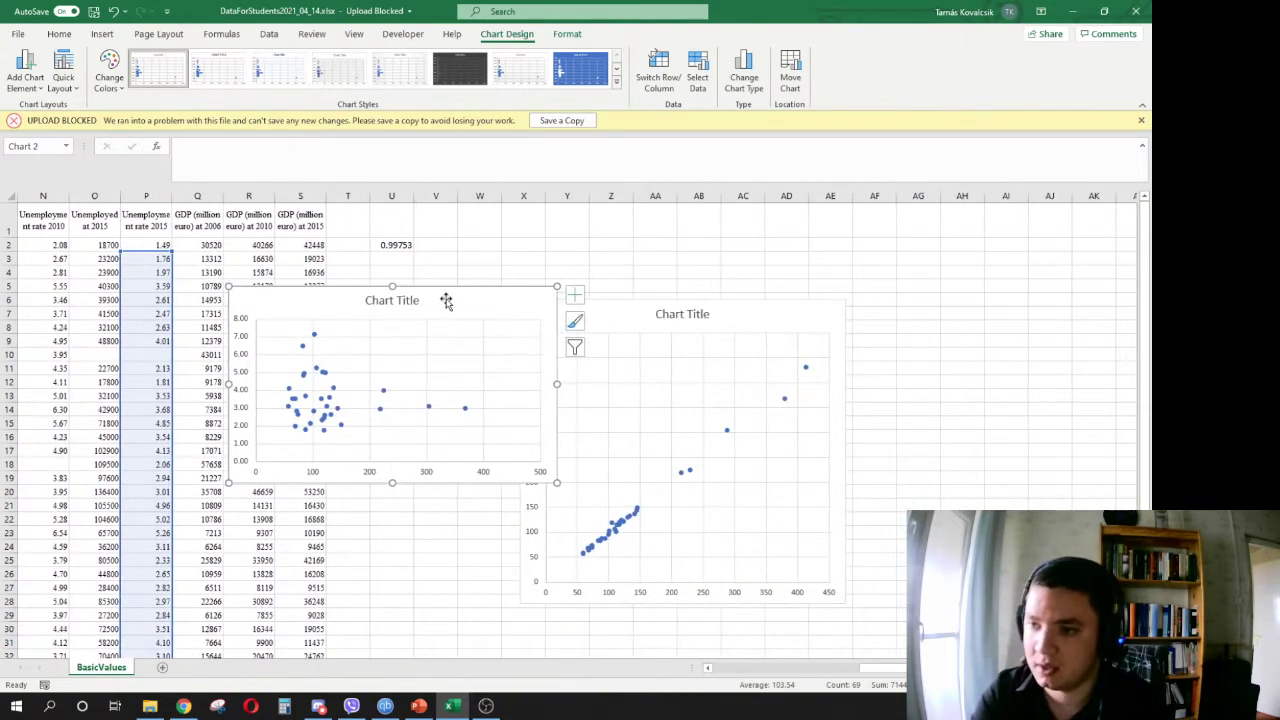
drag(443, 297, 977, 267)
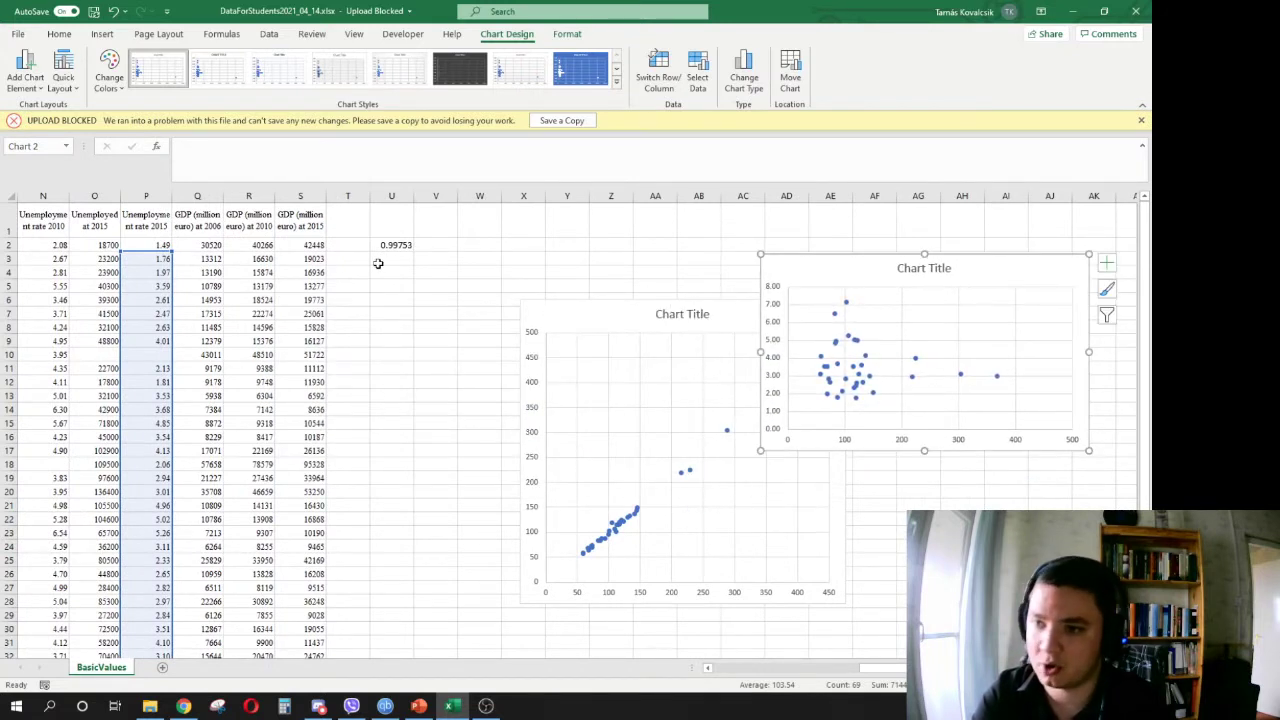
- Correlate the 2015 population density with the 2015 unemployed counts in U3 using =CORREL(J3:J36;O3:O36)
click(380, 258)
text(=)
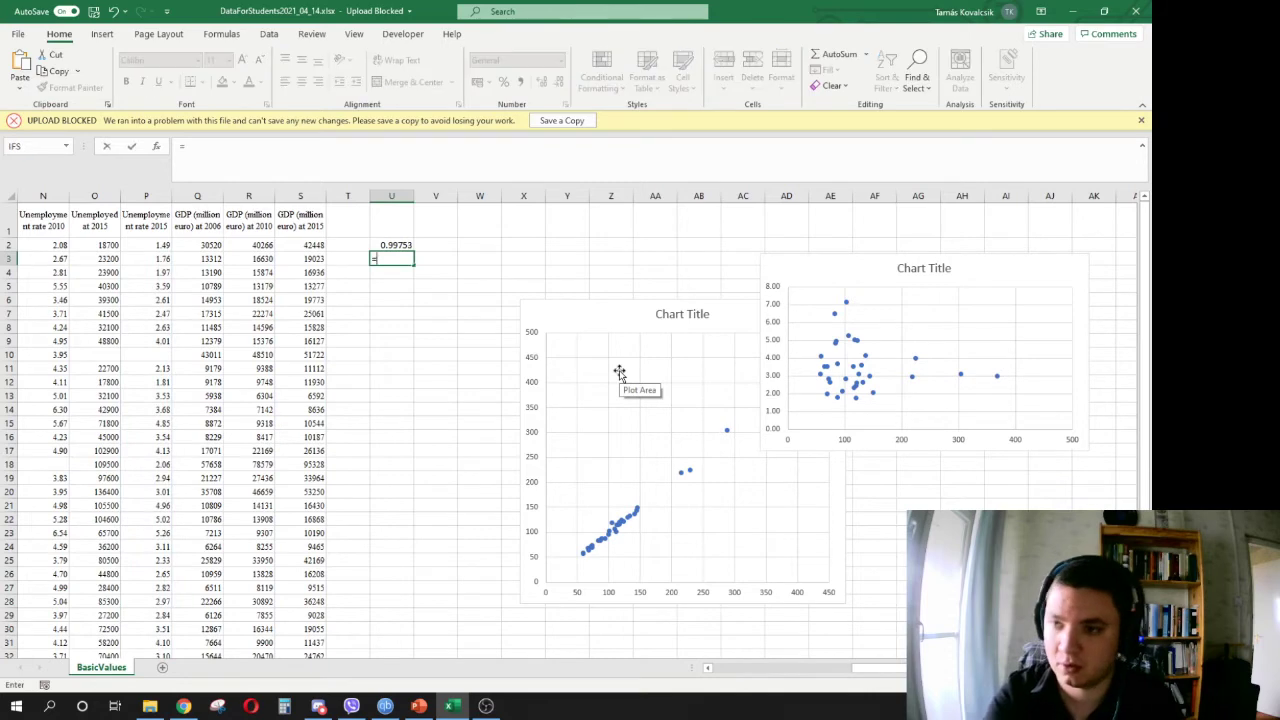
text(correl)
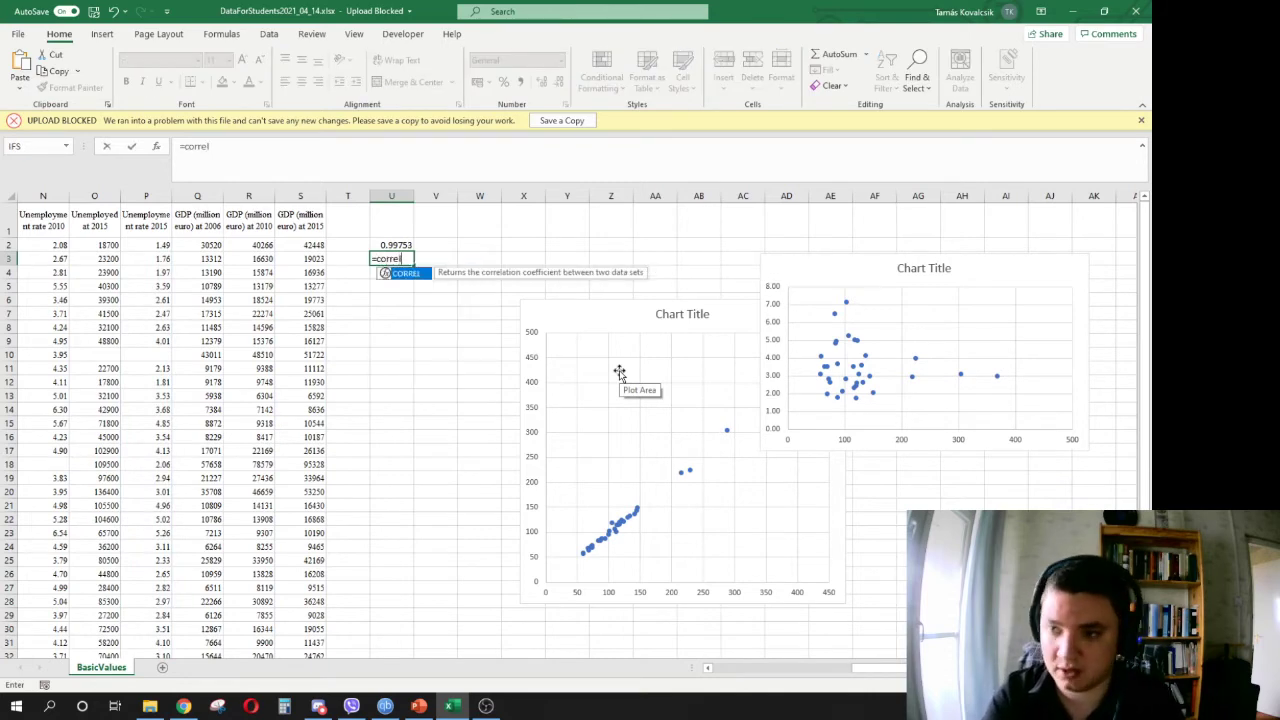
text(()
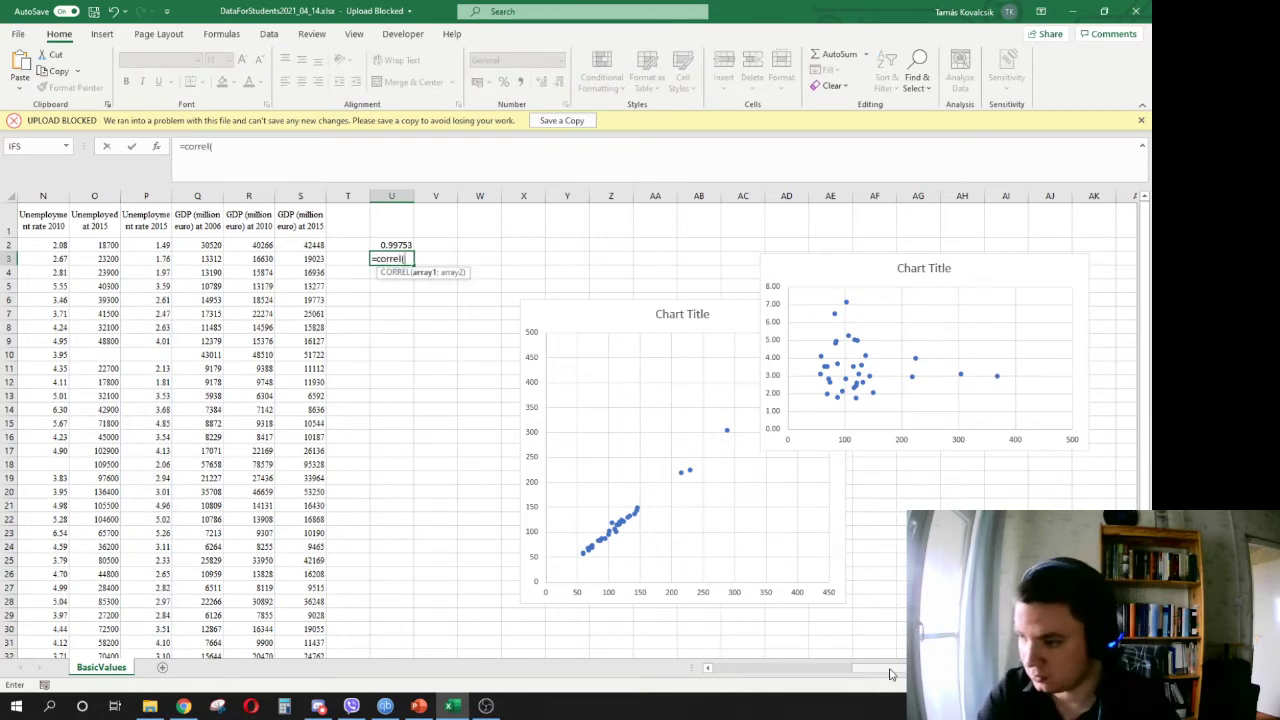
drag(891, 674, 745, 677)
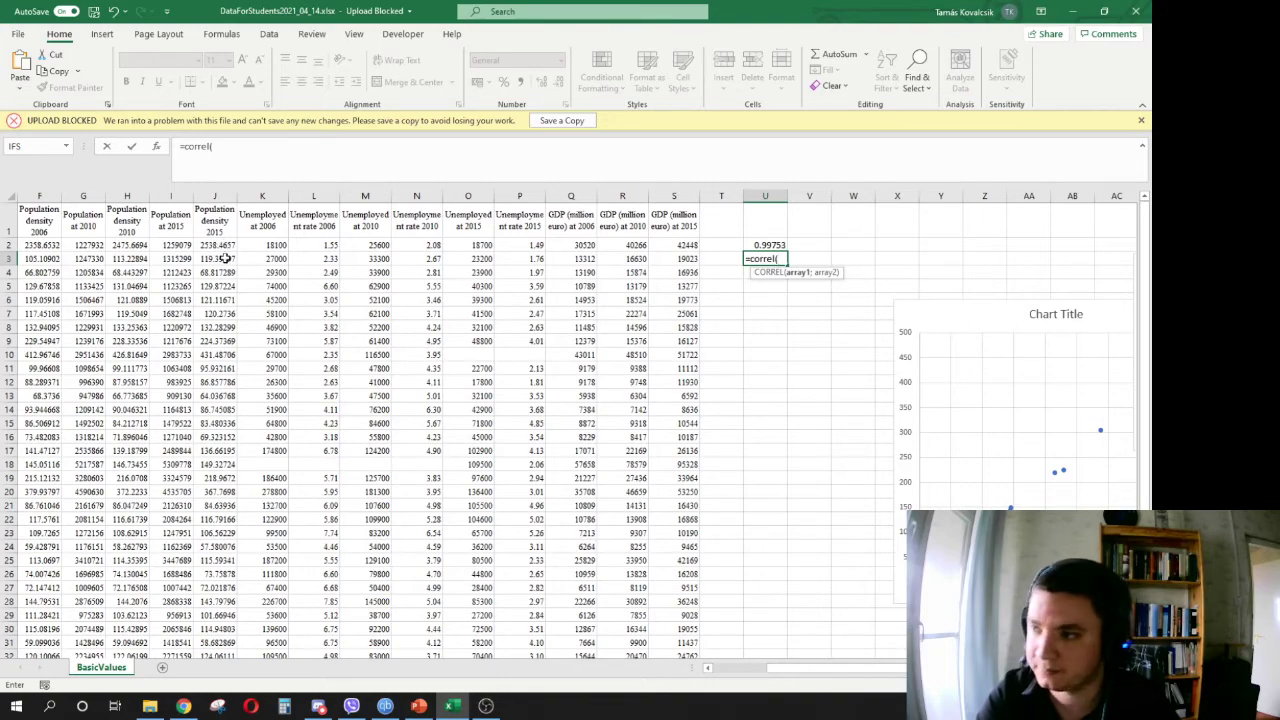
drag(226, 258, 215, 635)
text(;)
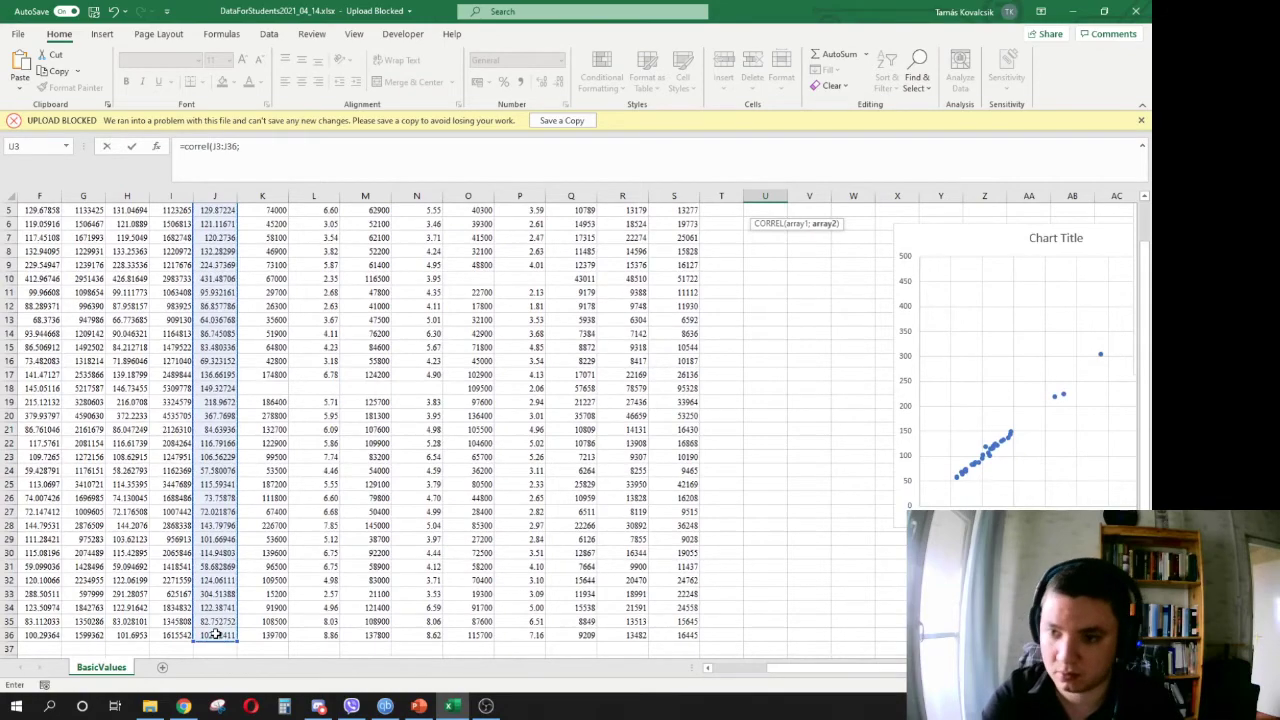
scroll(247, 452, up, 2)
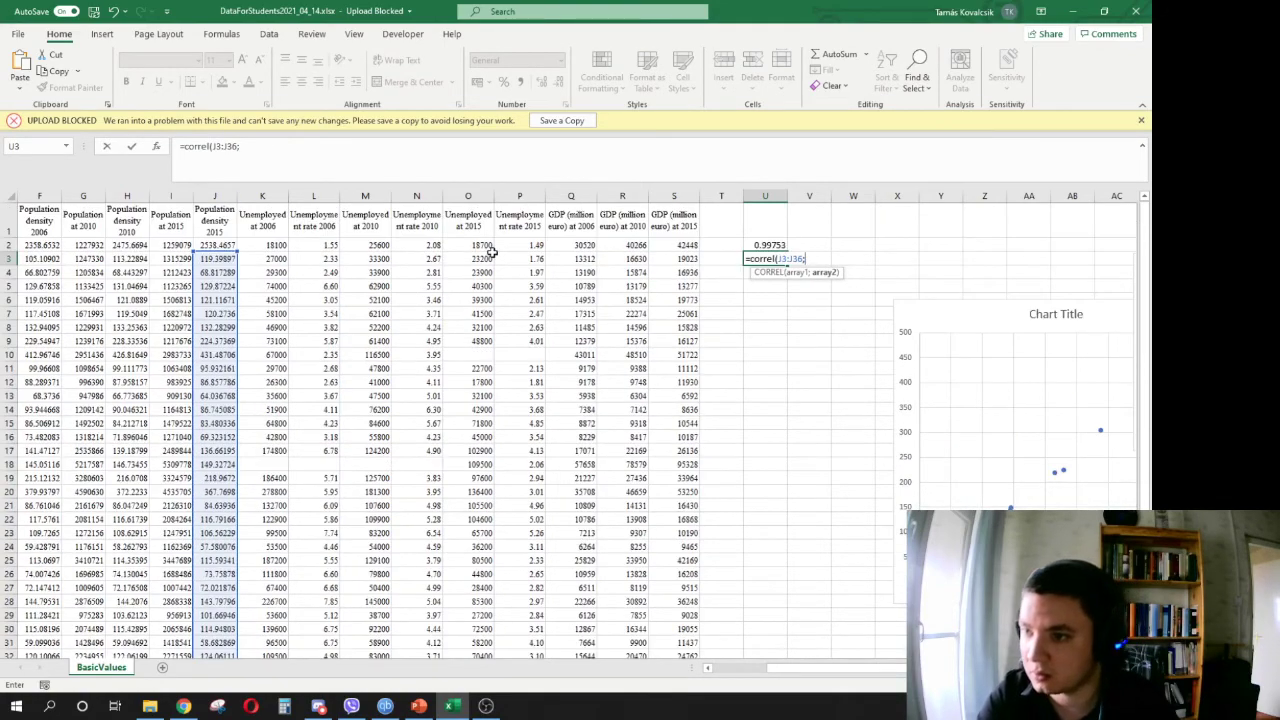
drag(478, 259, 478, 642)
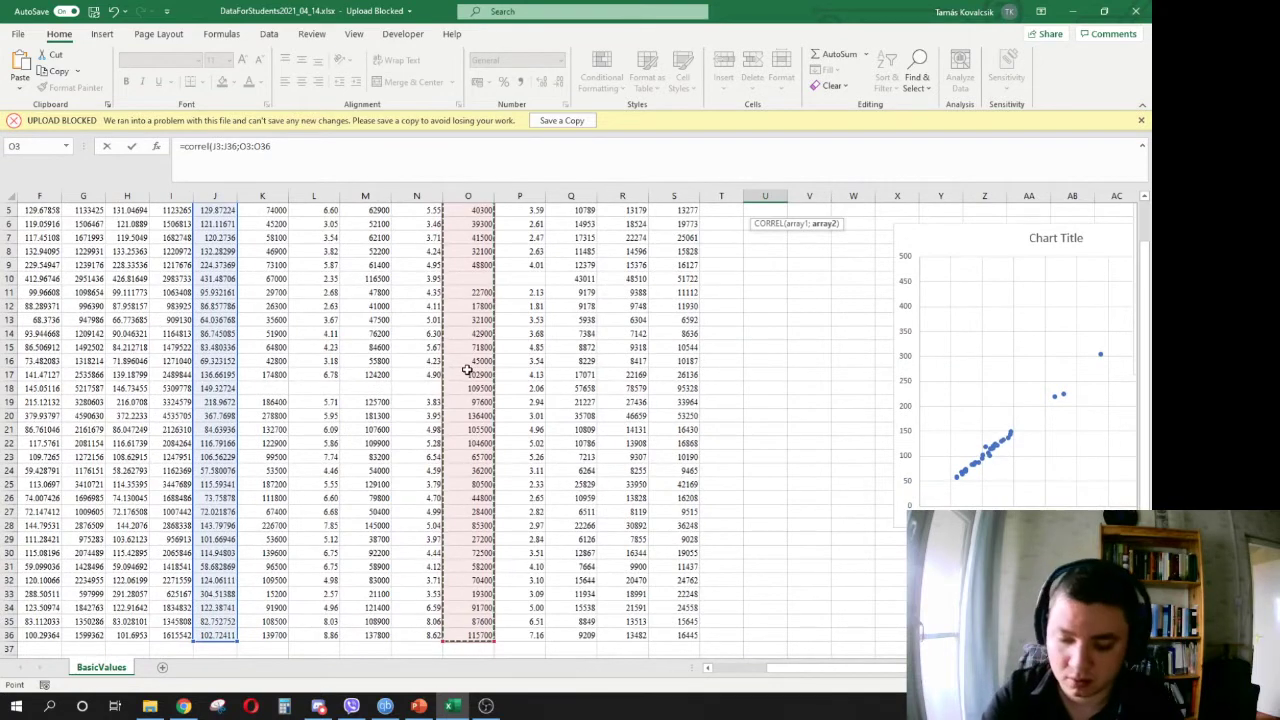
key(ctrl+Return)
scroll(481, 370, up, 1)
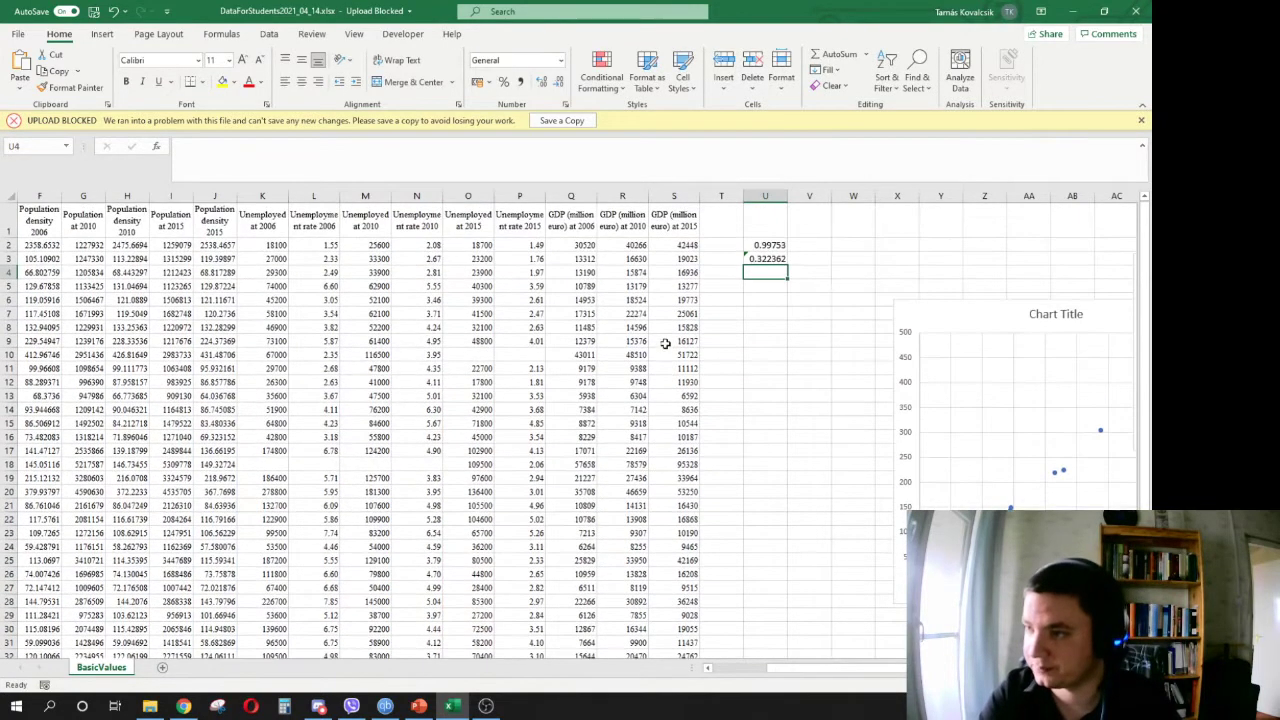
- Check the ranges used by the correlation formulas in U3 and U2
click(776, 260)
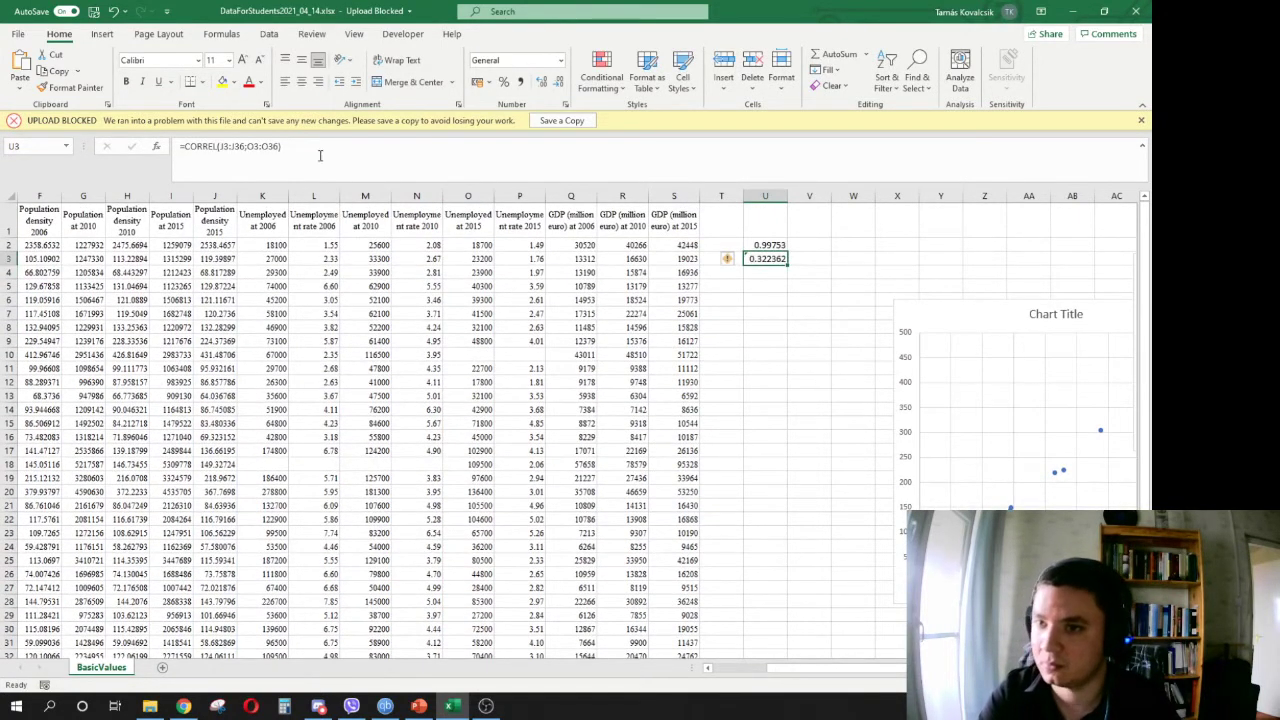
click(319, 152)
key(Return)
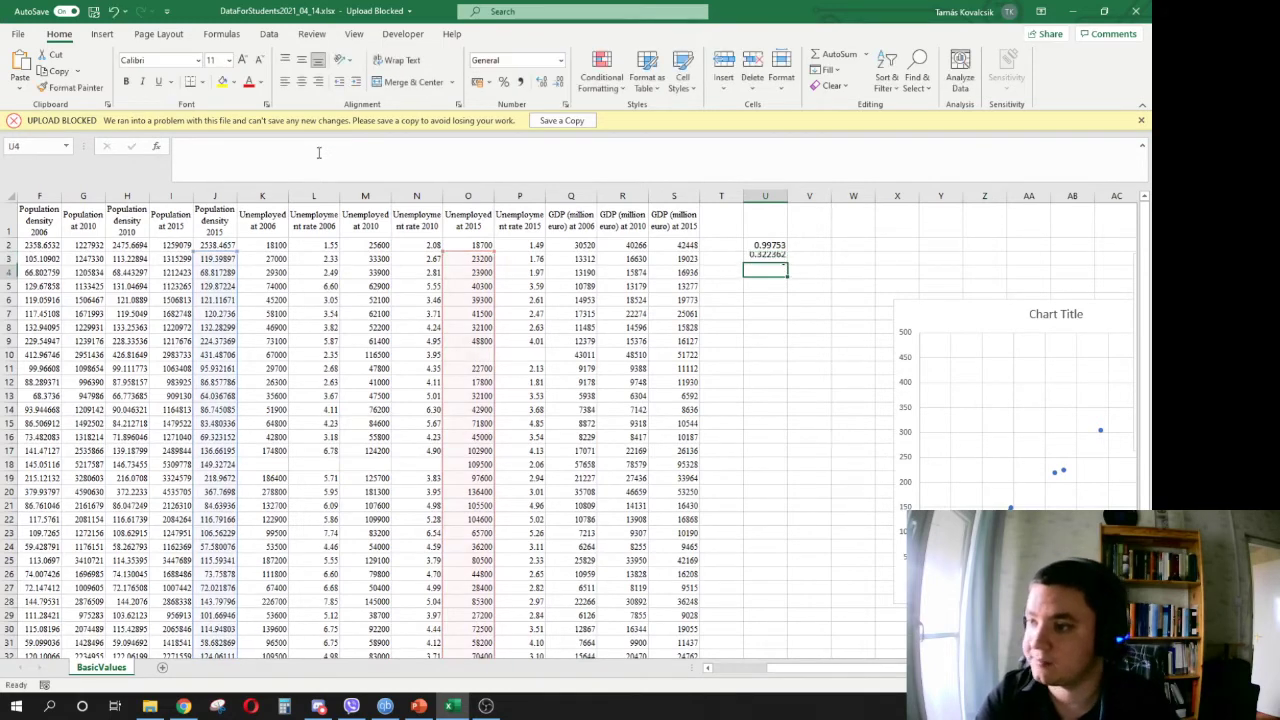
click(770, 244)
click(311, 152)
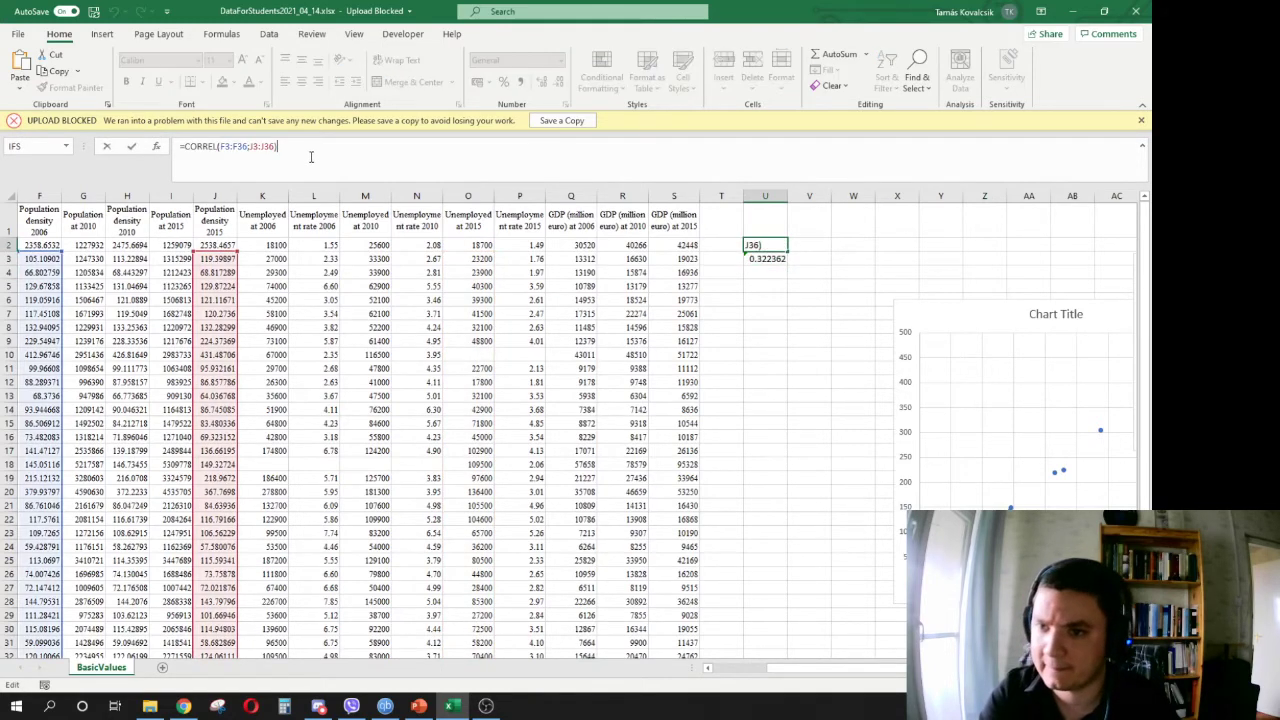
key(Return)
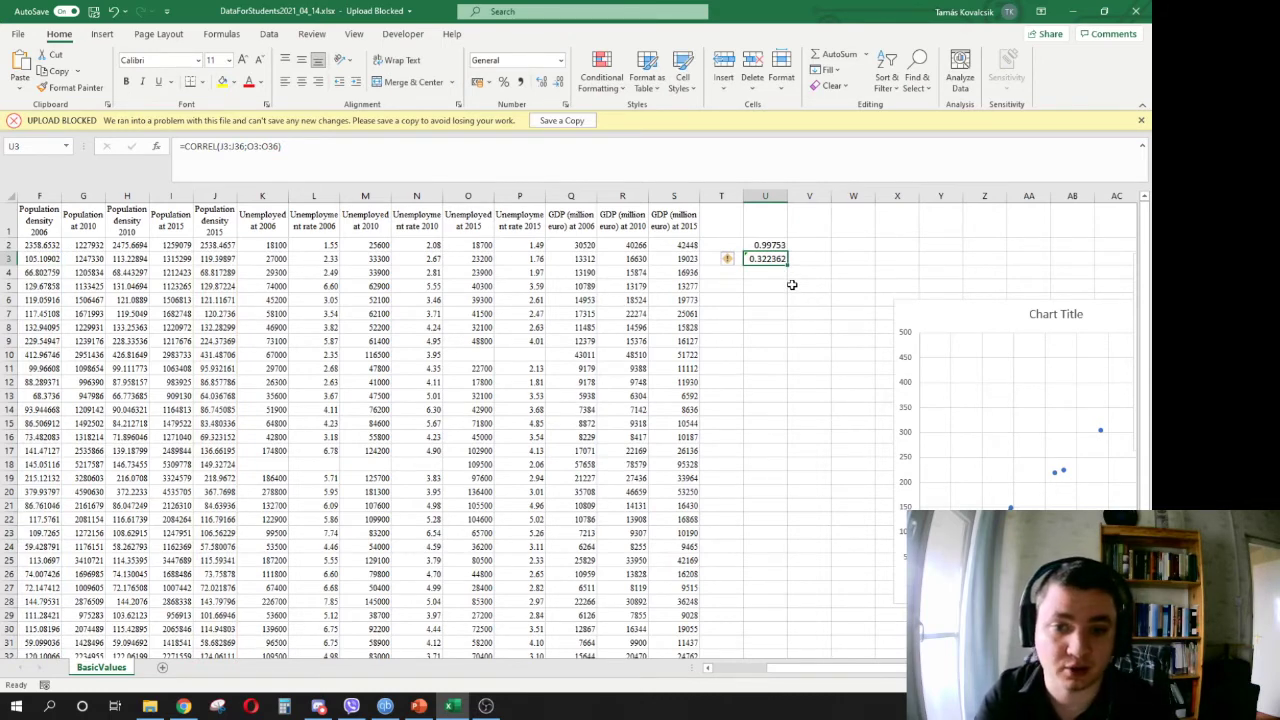
- Move the unemployment scatter chart beside the density chart so that the two do not overlap
drag(838, 668, 960, 684)
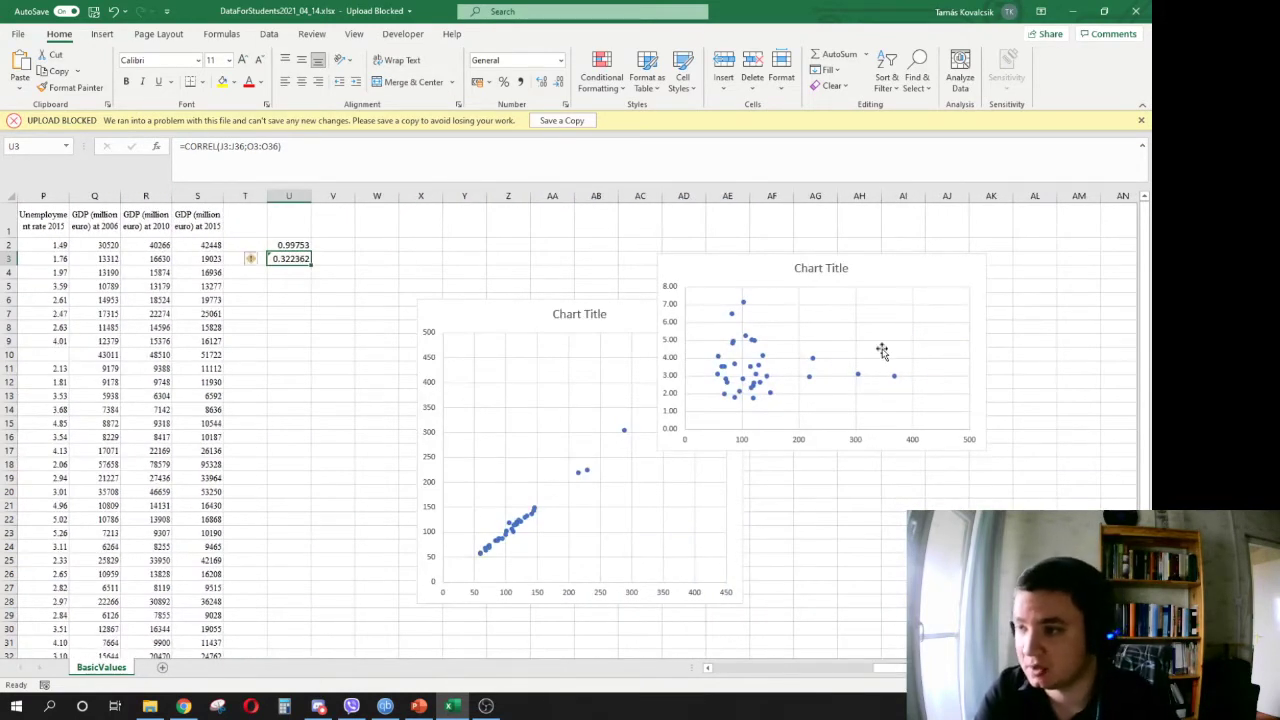
drag(886, 266, 977, 295)
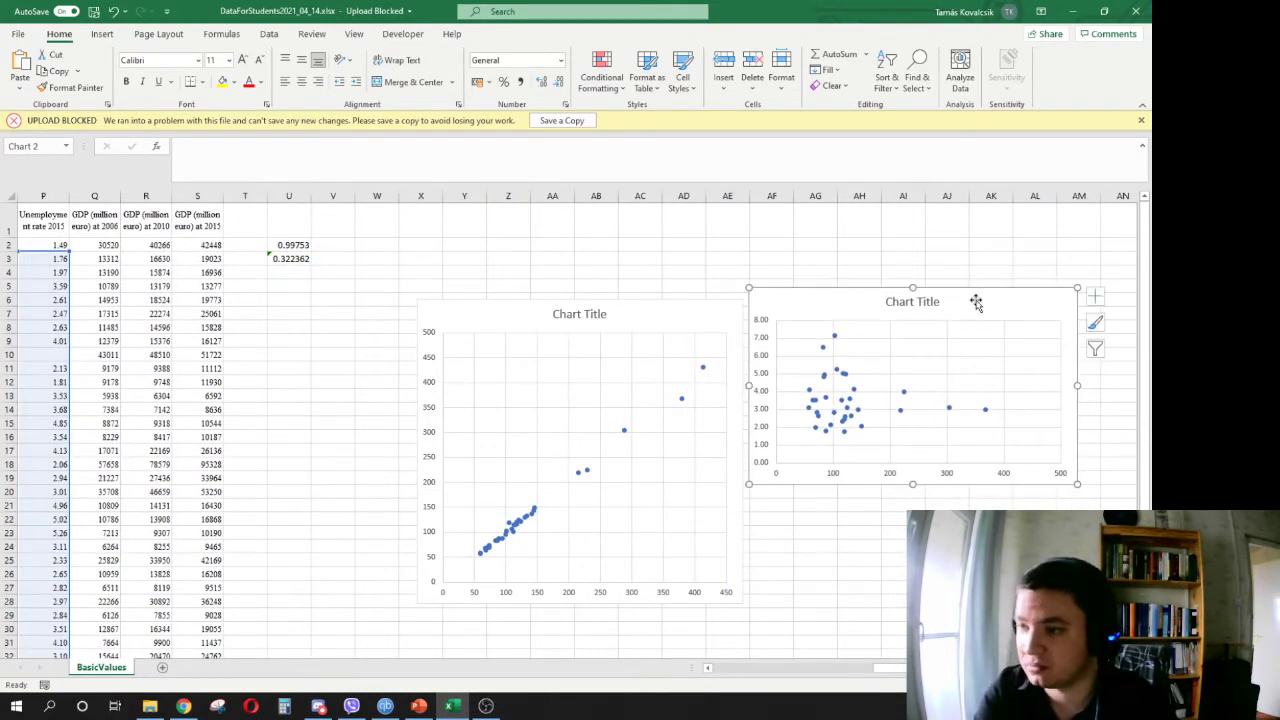
- Switch to the PowerPoint presentation to check the Pearson correlation intervals, and return to the Excel workbook
click(419, 706)
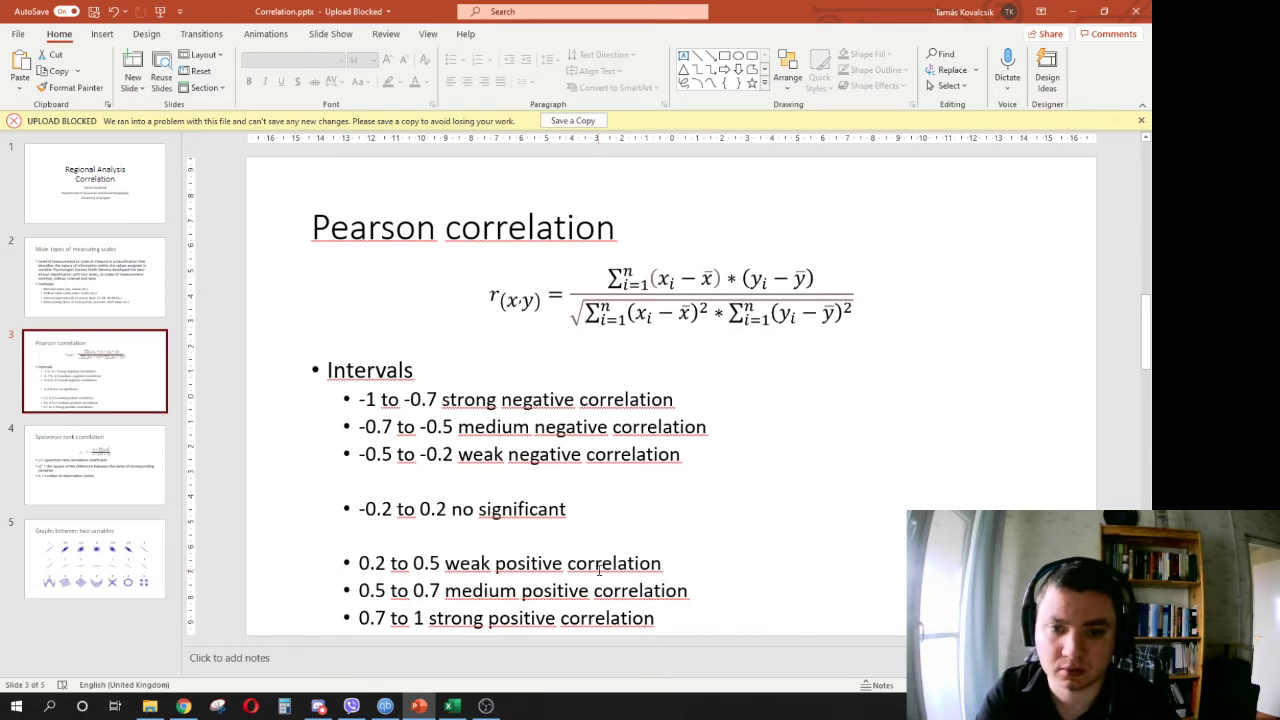
key(alt+Tab)
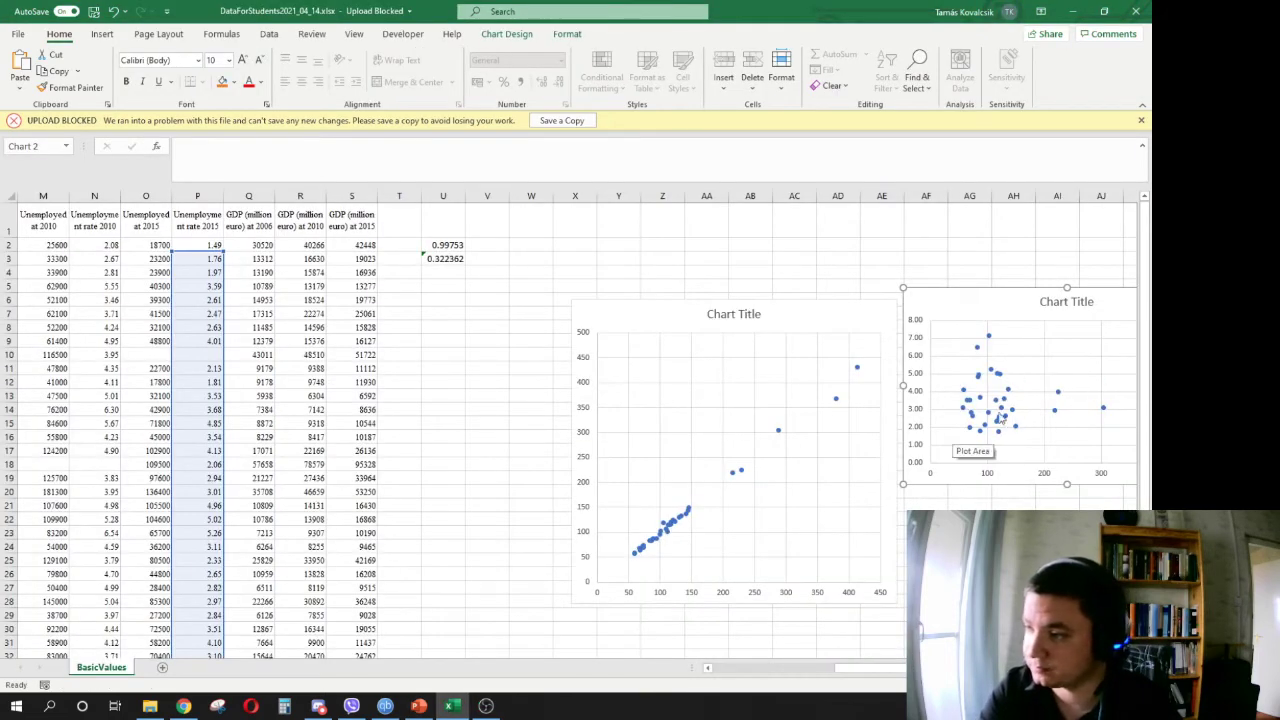
- Check the correlation formula in U3 against the two scatter charts and the source data columns
click(455, 258)
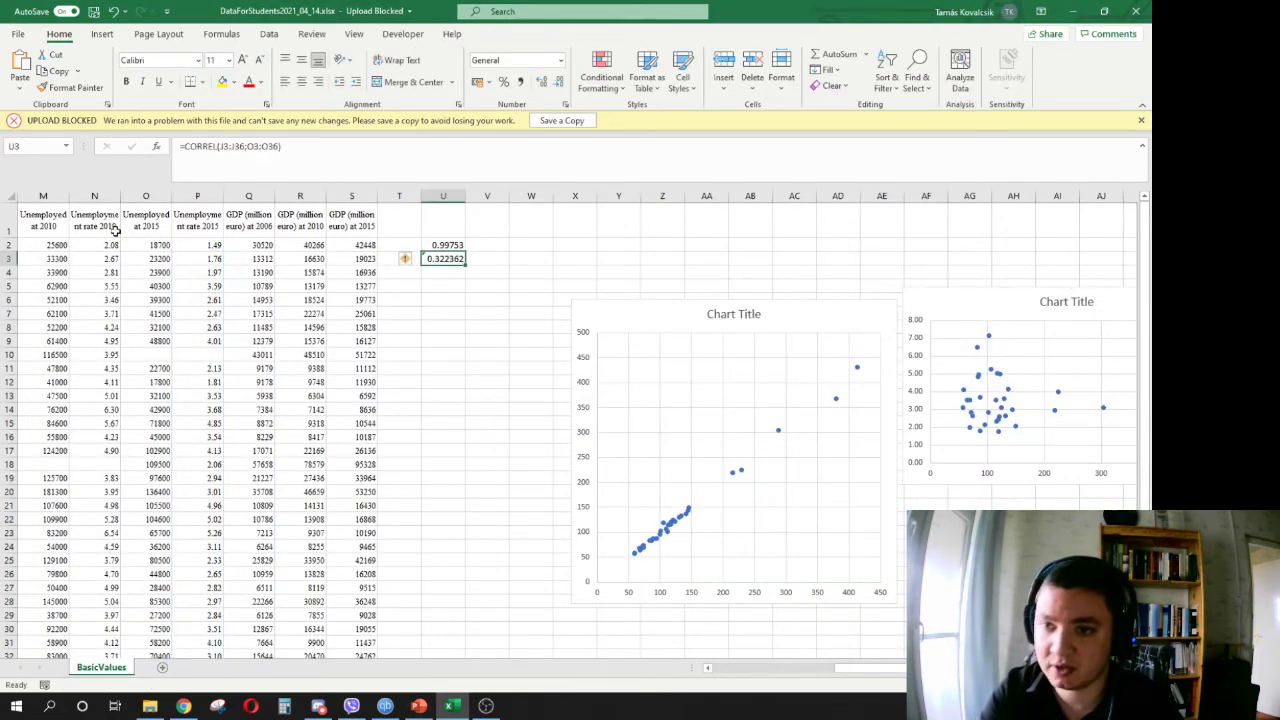
drag(845, 663, 904, 680)
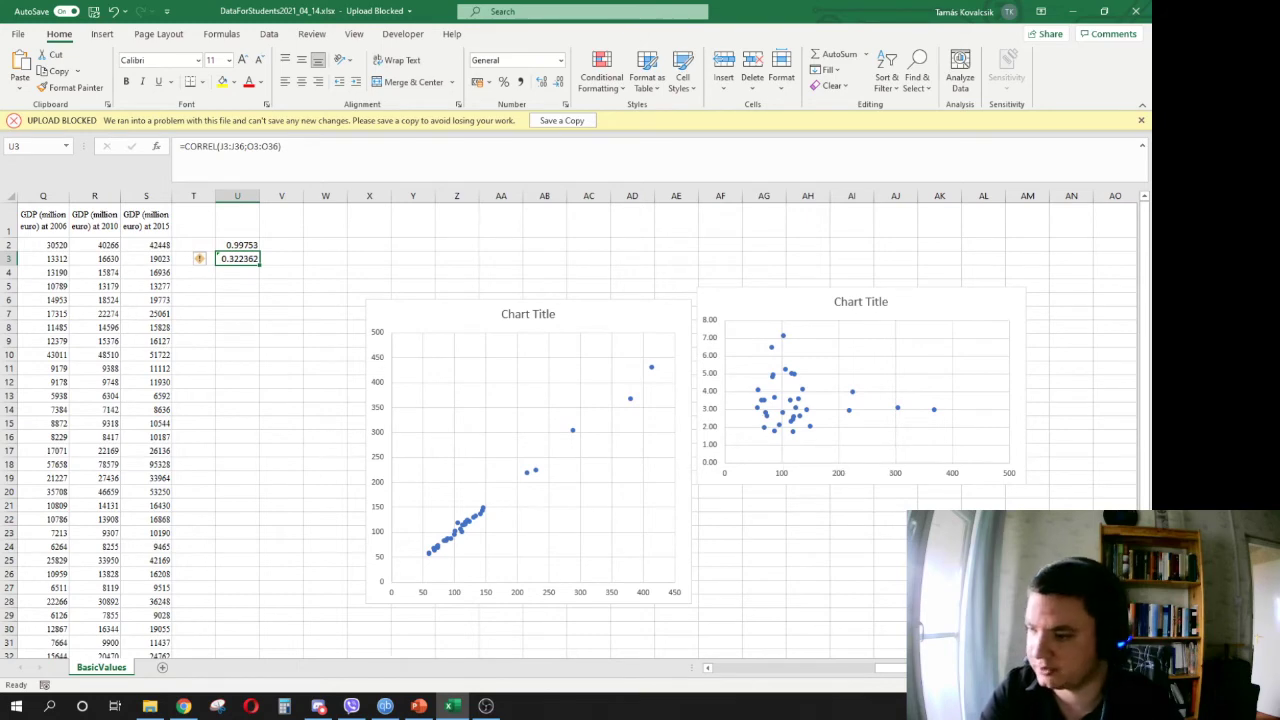
mouse_move(890, 668)
mouse_down()
mouse_move(785, 679)
mouse_move(869, 674)
mouse_up()
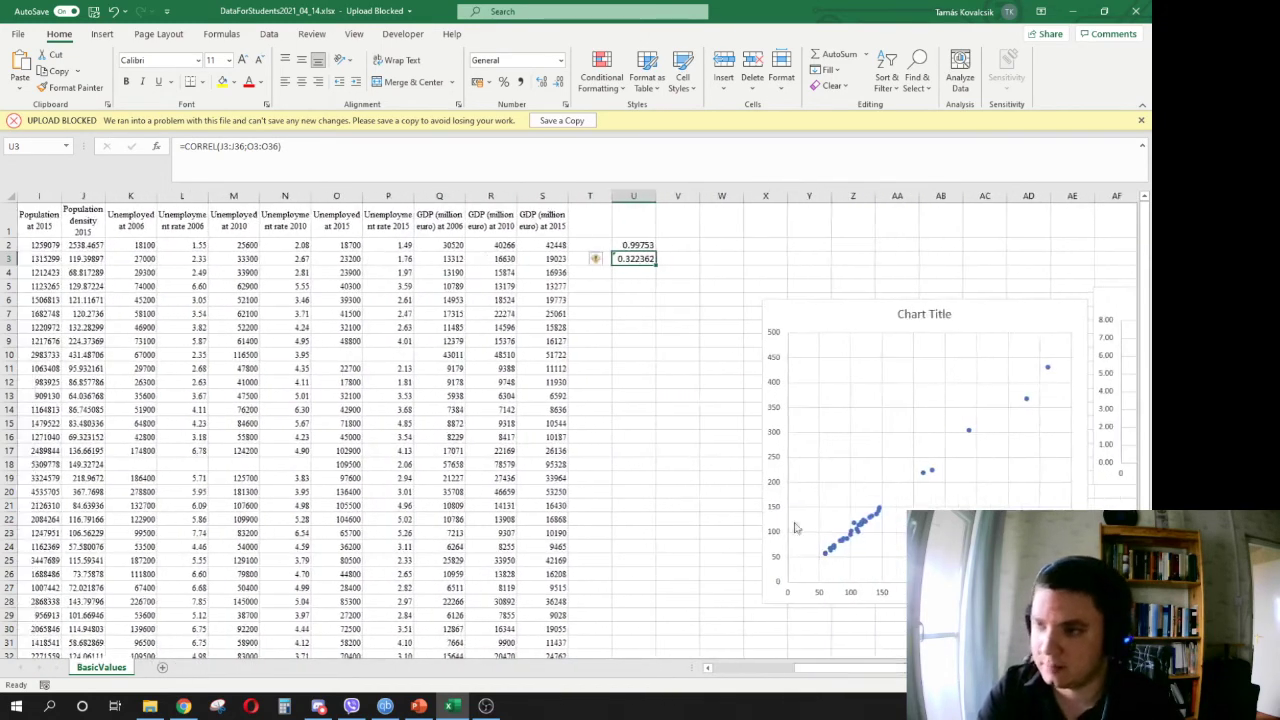
- Insert a blank sheet column after each of the 2006, 2010 and 2015 GDP columns
click(489, 246)
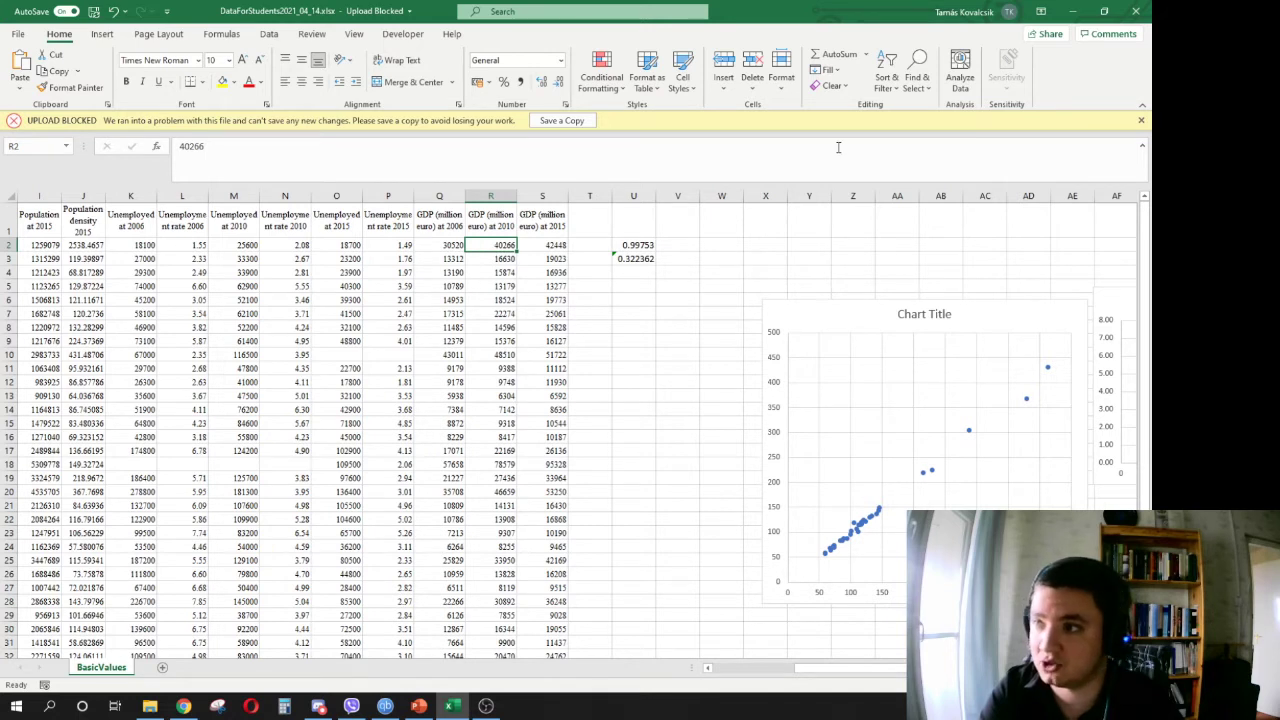
key(alt+Tab)
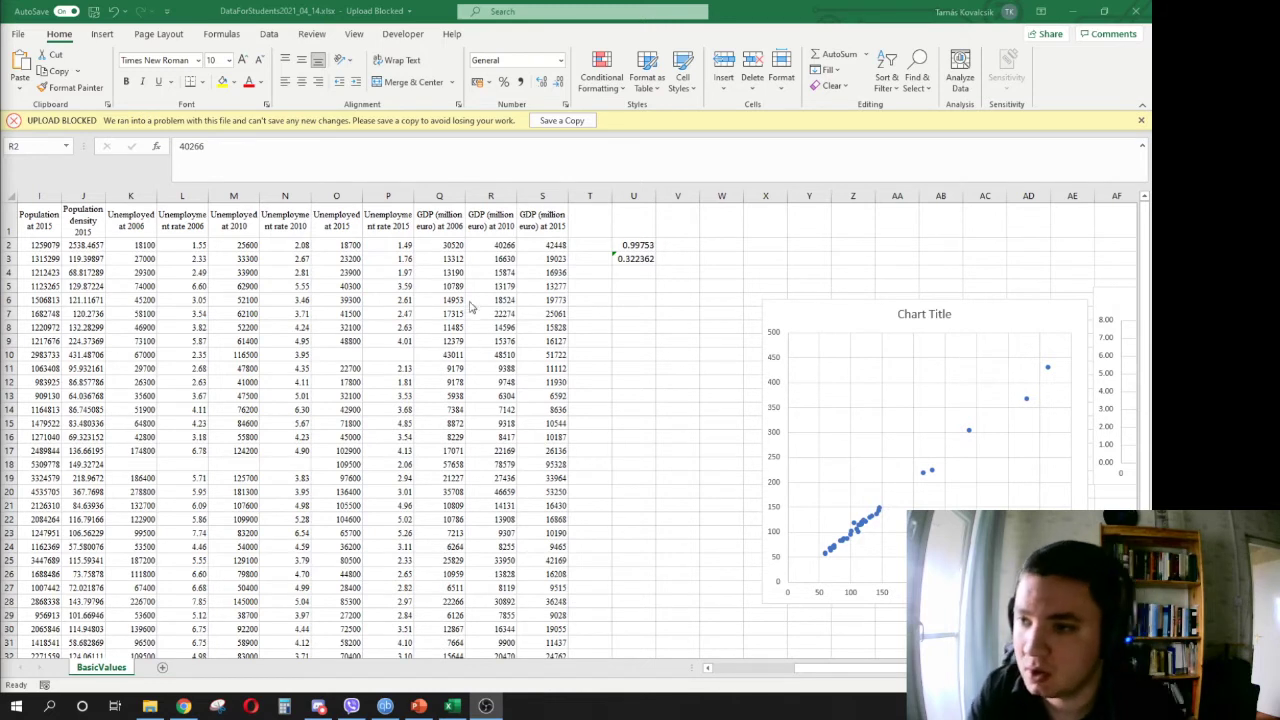
key(alt+Tab)
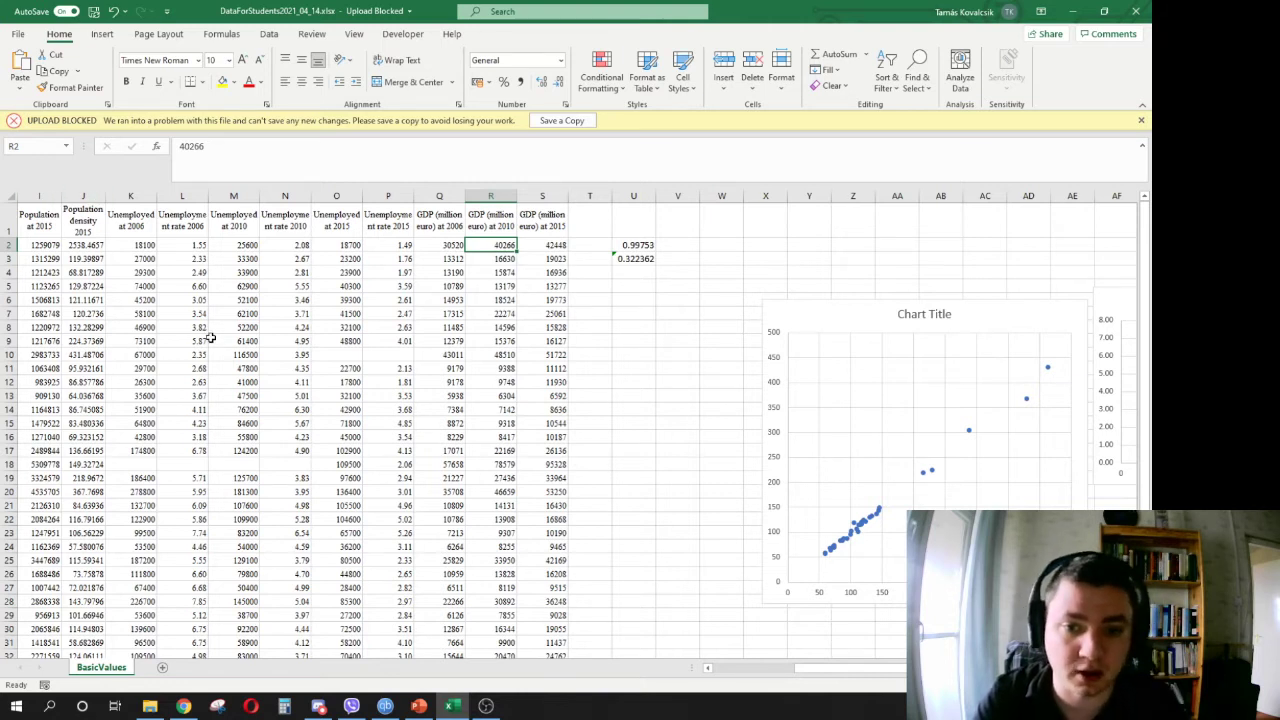
click(724, 86)
click(766, 148)
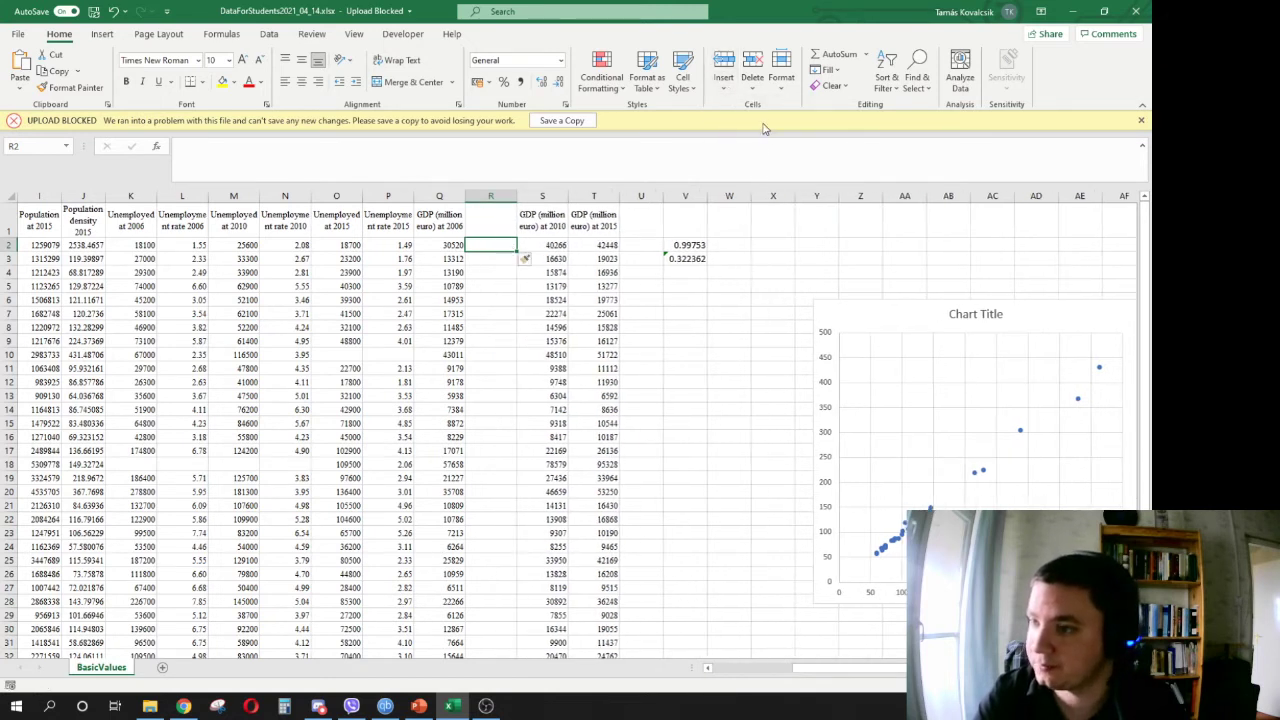
click(607, 245)
click(724, 86)
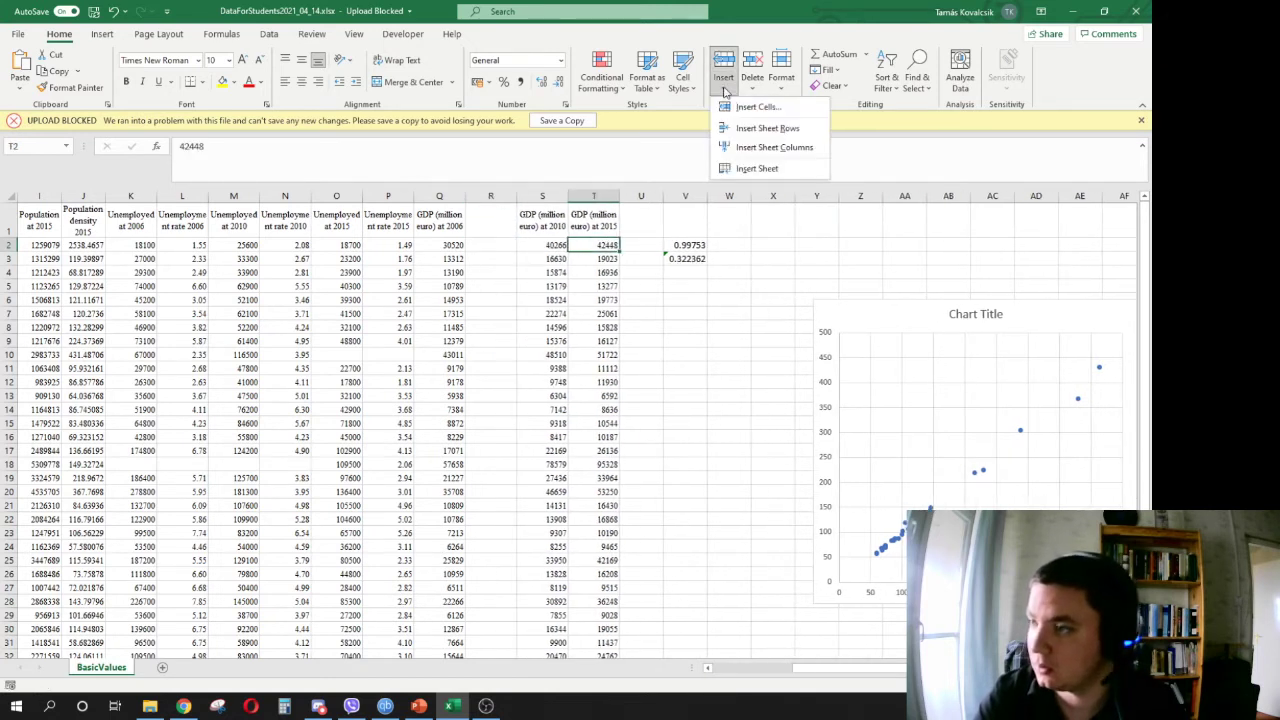
click(774, 148)
click(700, 245)
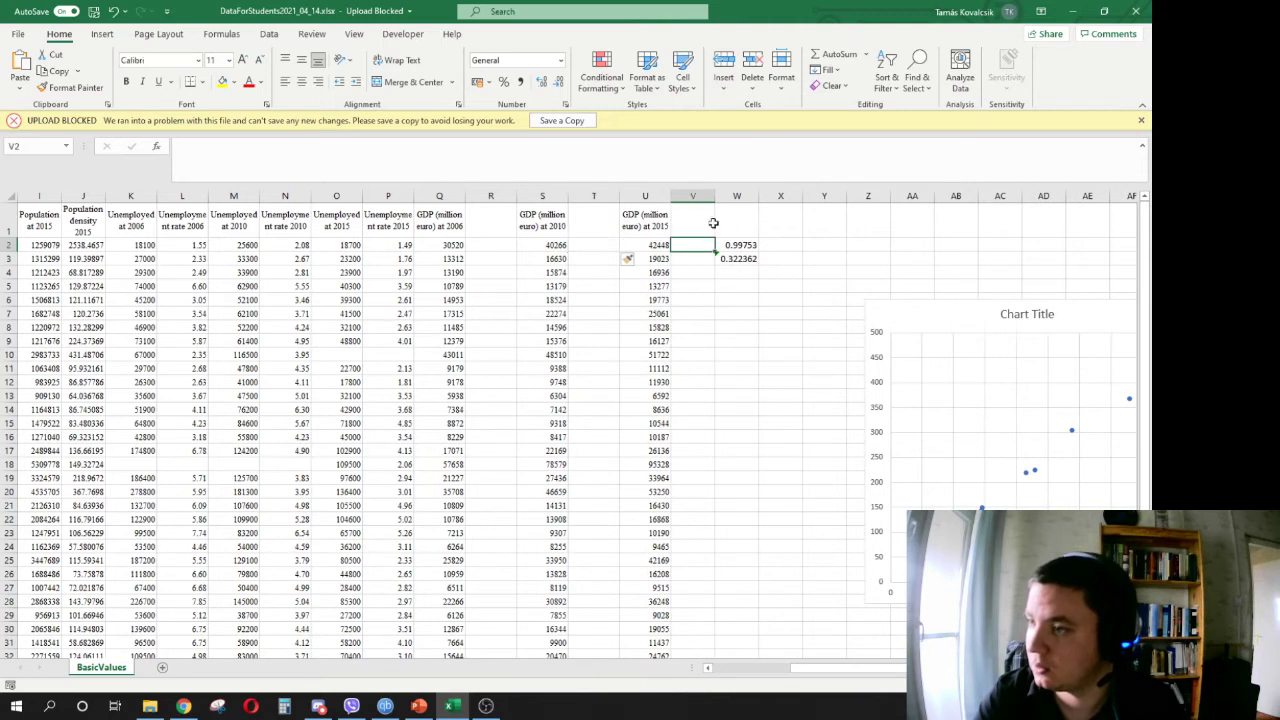
click(735, 90)
click(766, 148)
- Enter the heading "GDP per capita 2006" in R1 of the blank column beside the 2006 GDP values
click(490, 220)
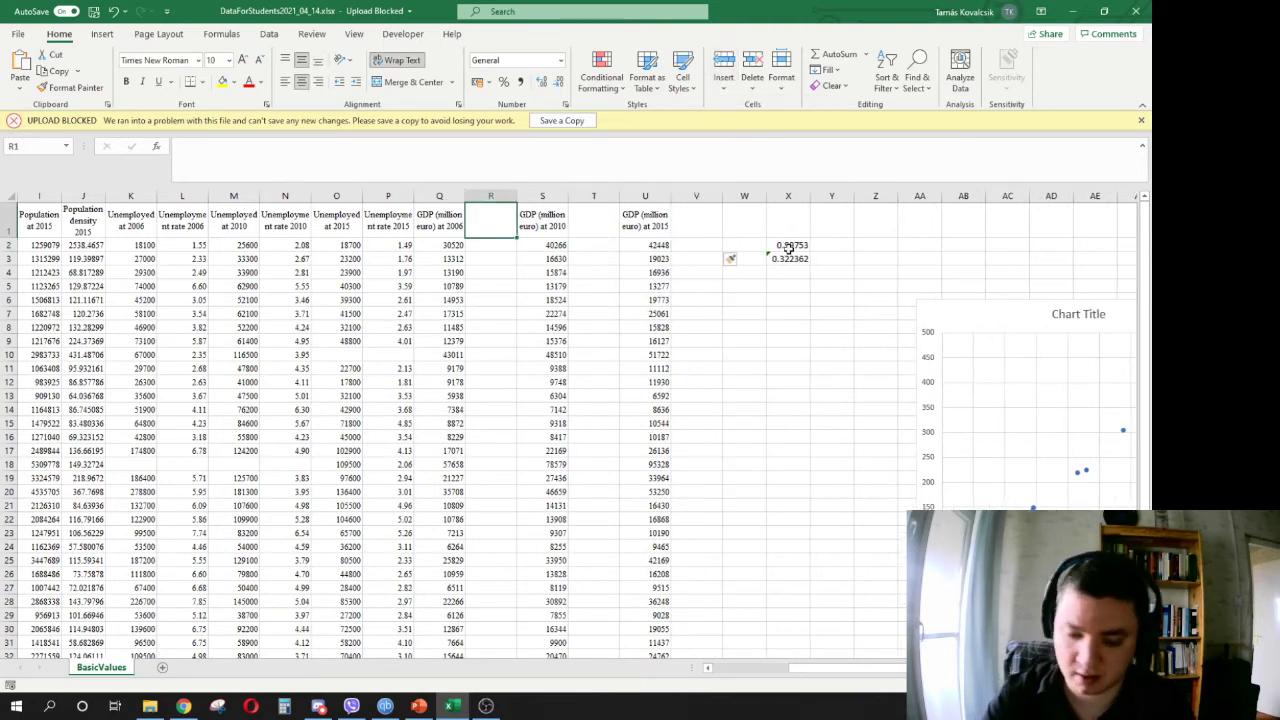
text(GFD)
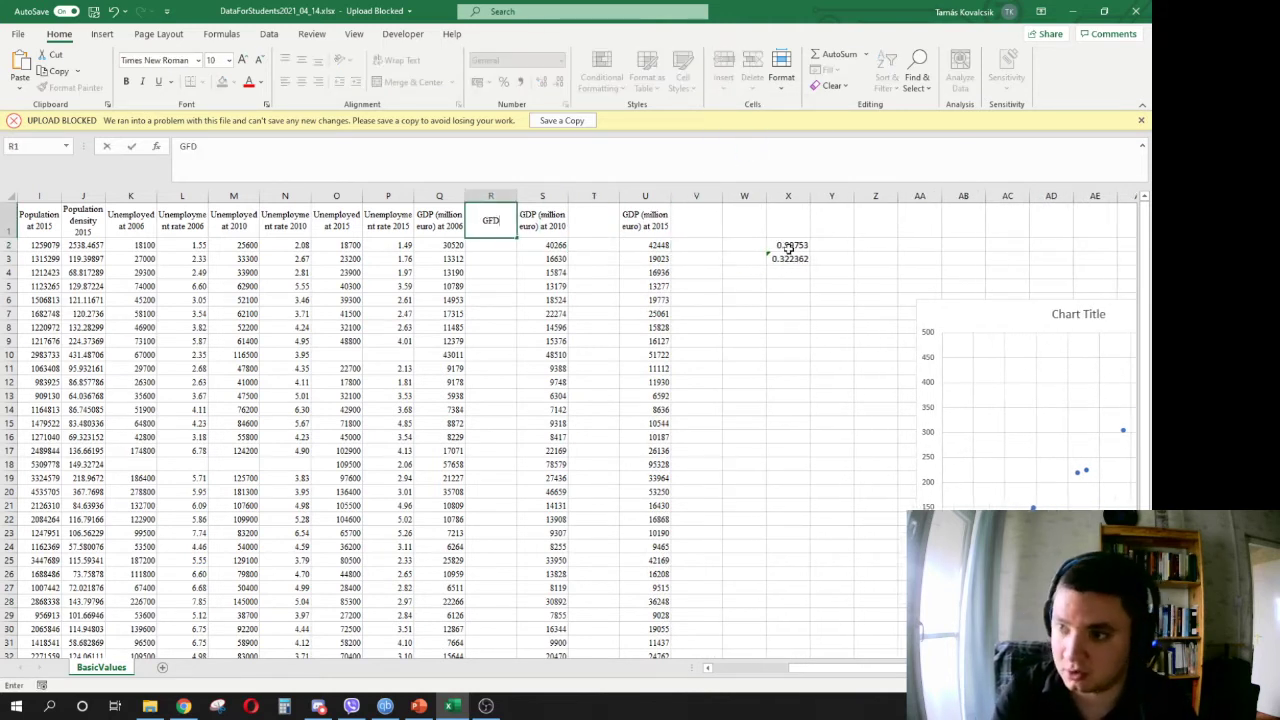
key(BackSpace)
key(BackSpace)
text(PD)
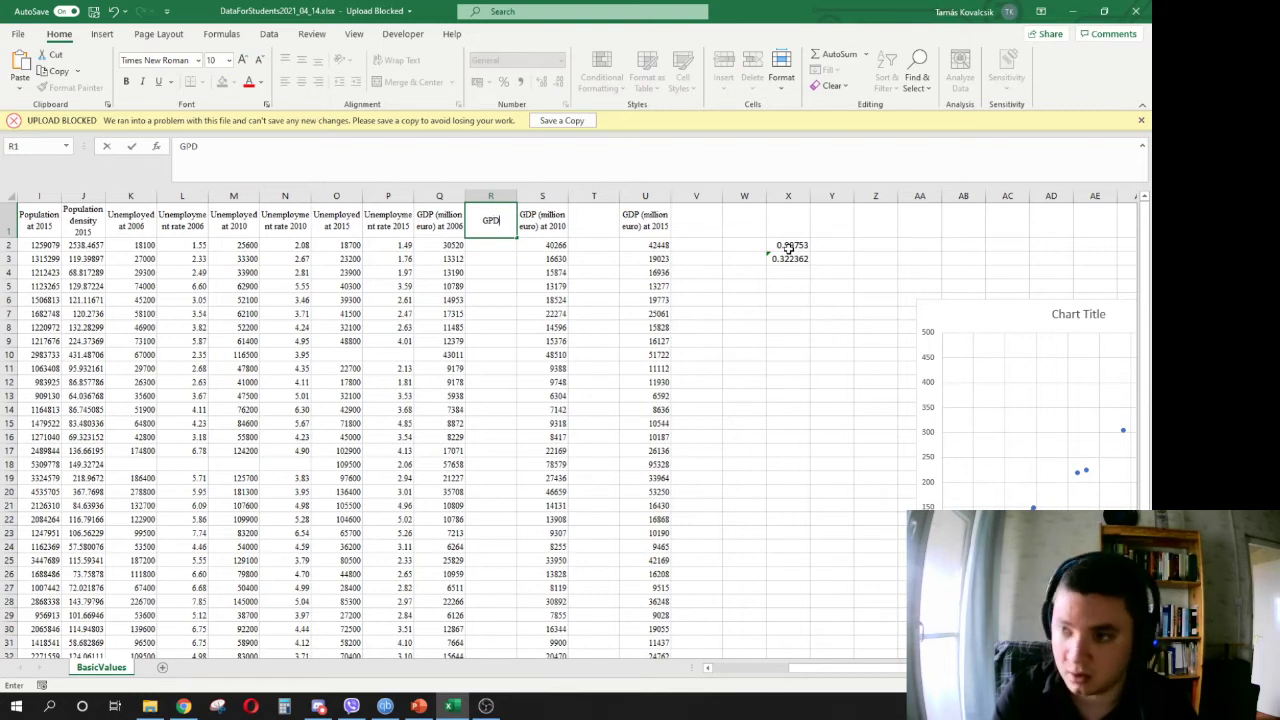
key(BackSpace)
key(BackSpace)
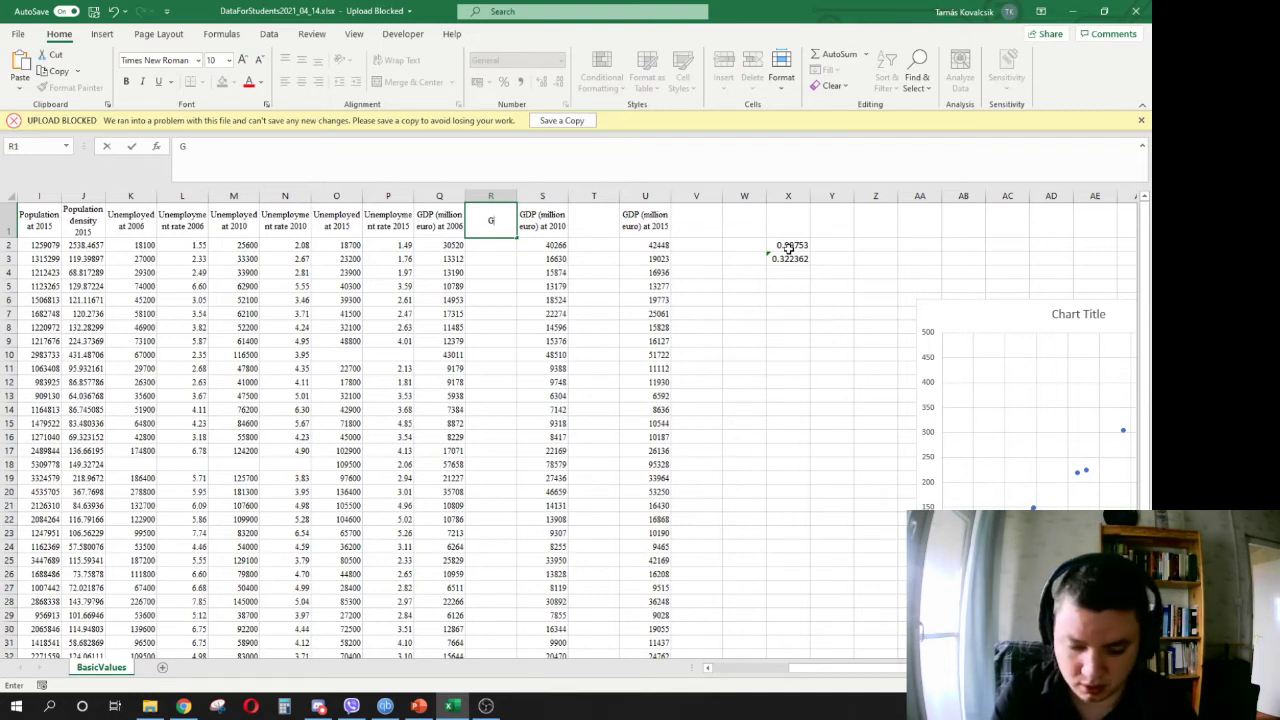
text(DP)
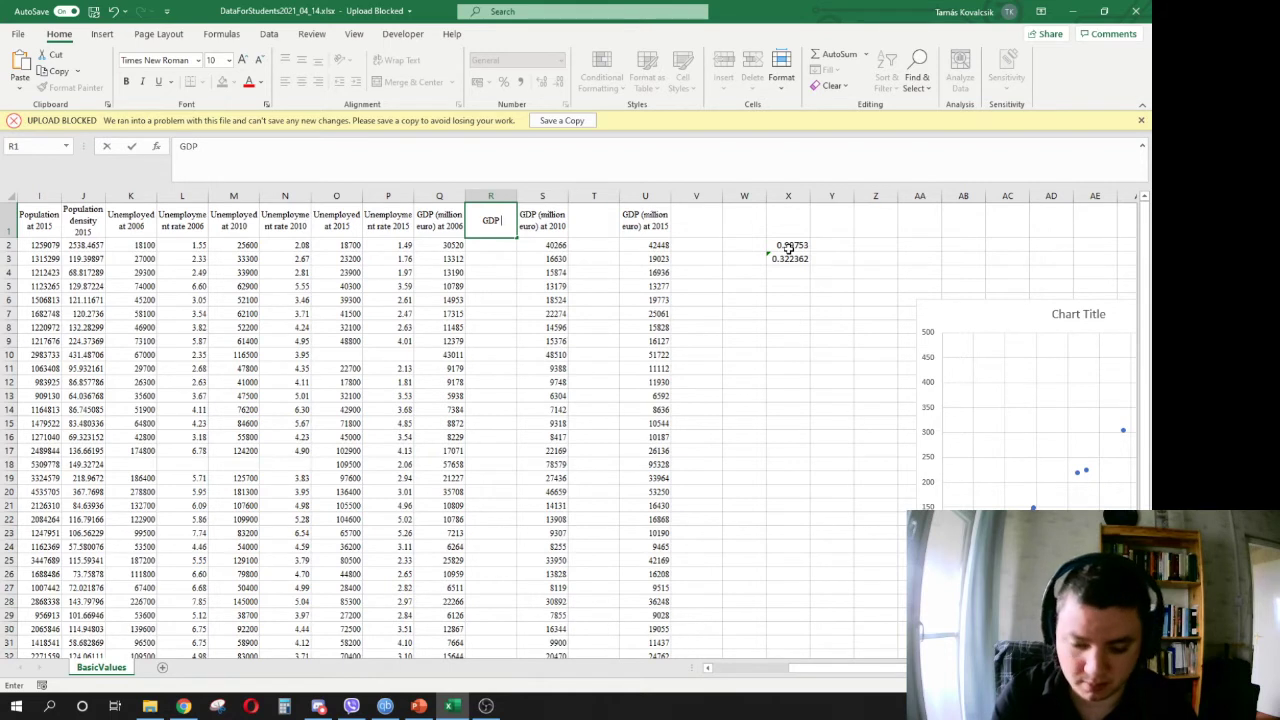
text( per capita)
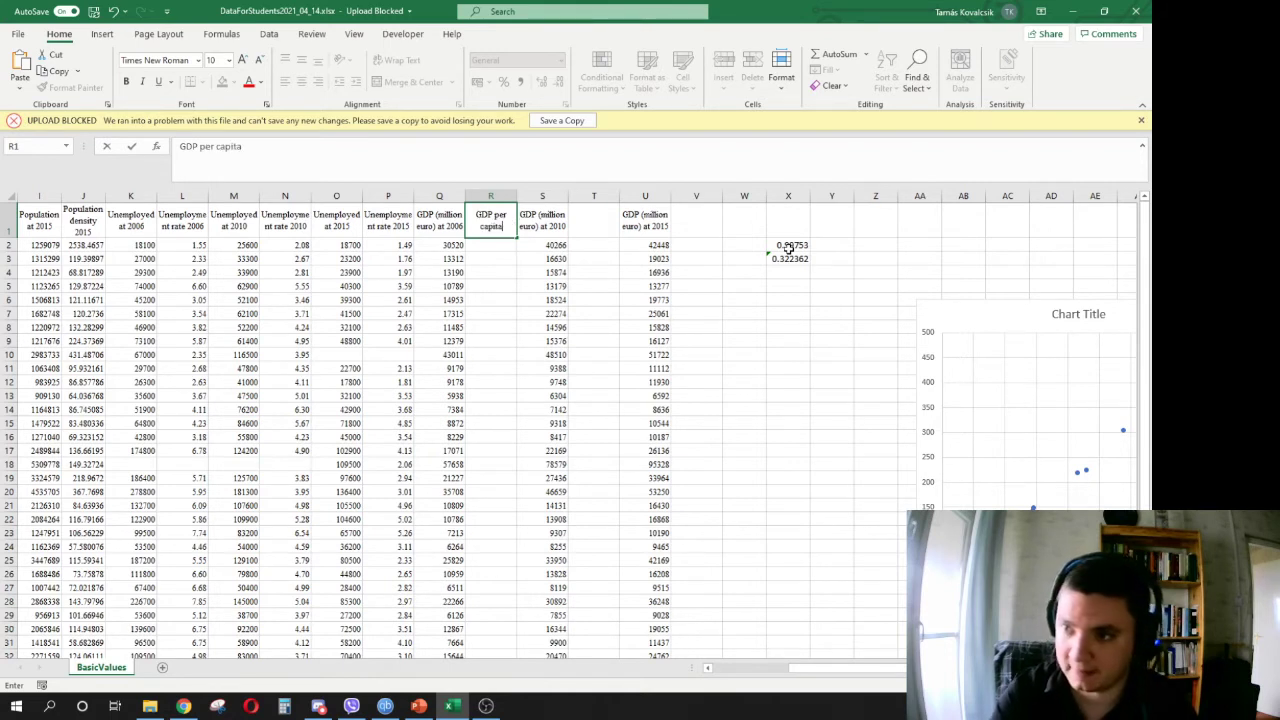
text( 2006)
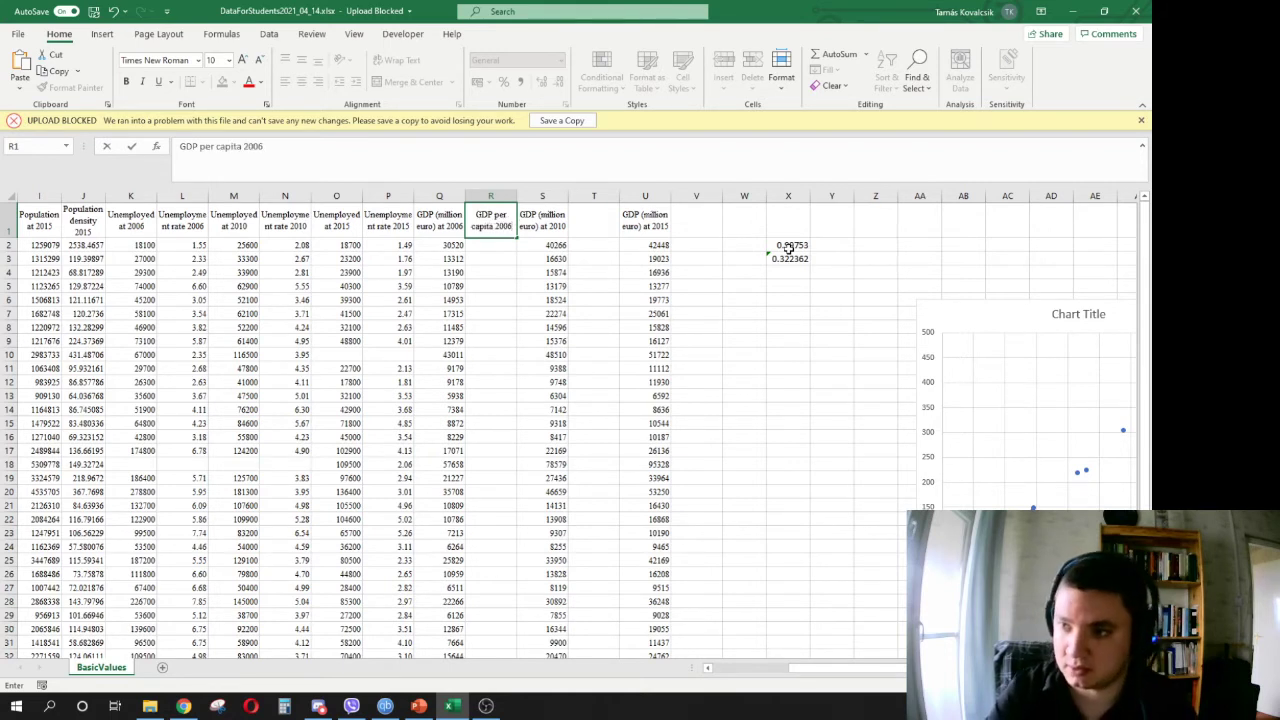
key(Return)
- Calculate 2006 GDP per capita in R2 with =Q2/E2*1000000 and fill the formula down the column
text(=)
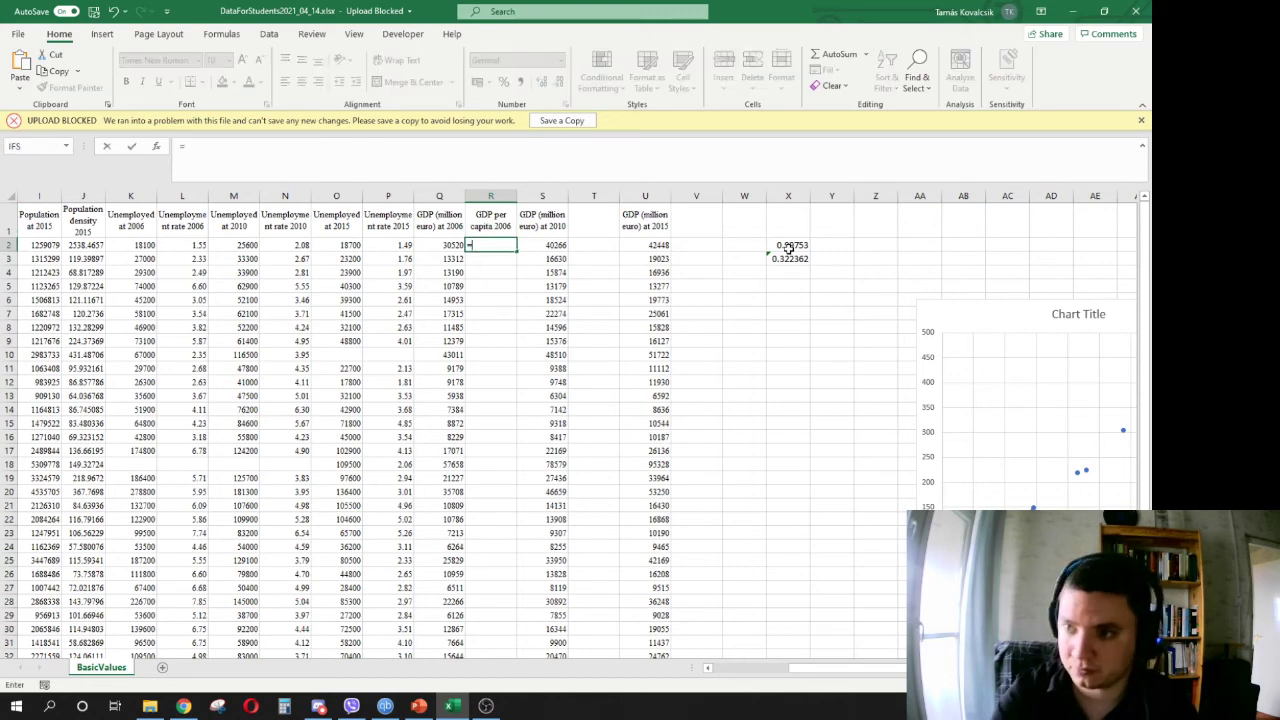
click(440, 244)
text(/)
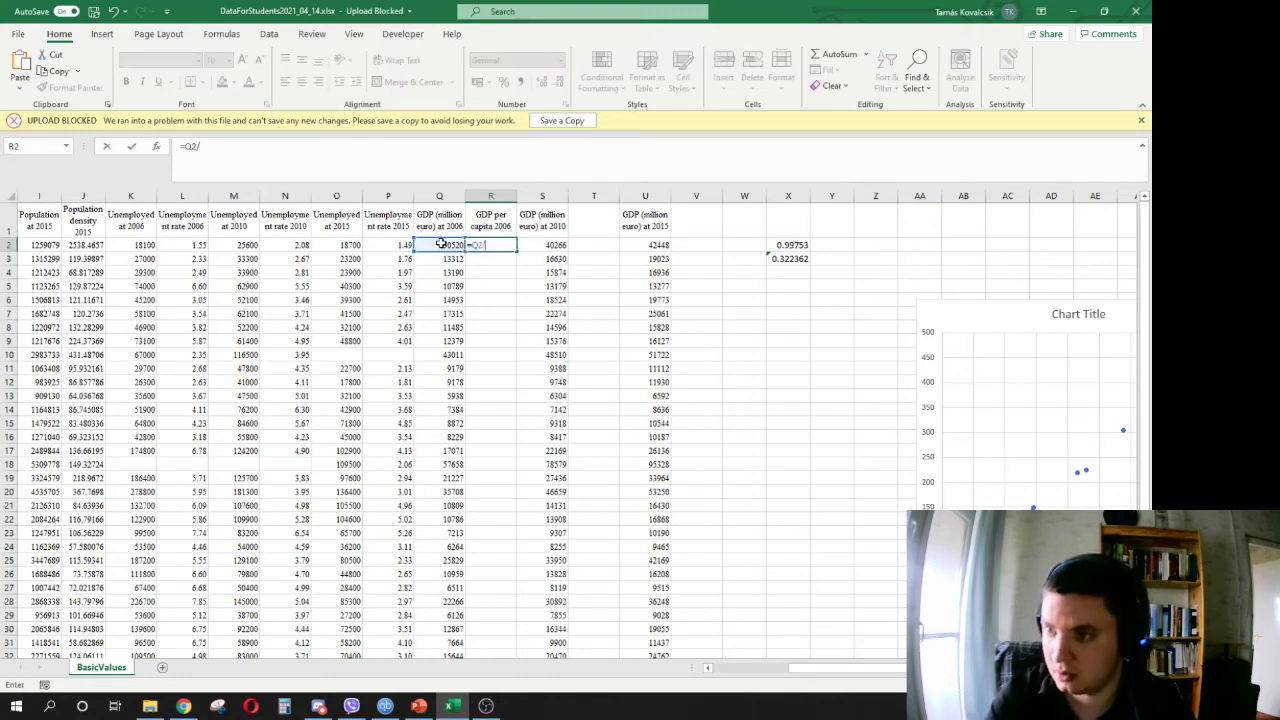
drag(872, 675, 748, 668)
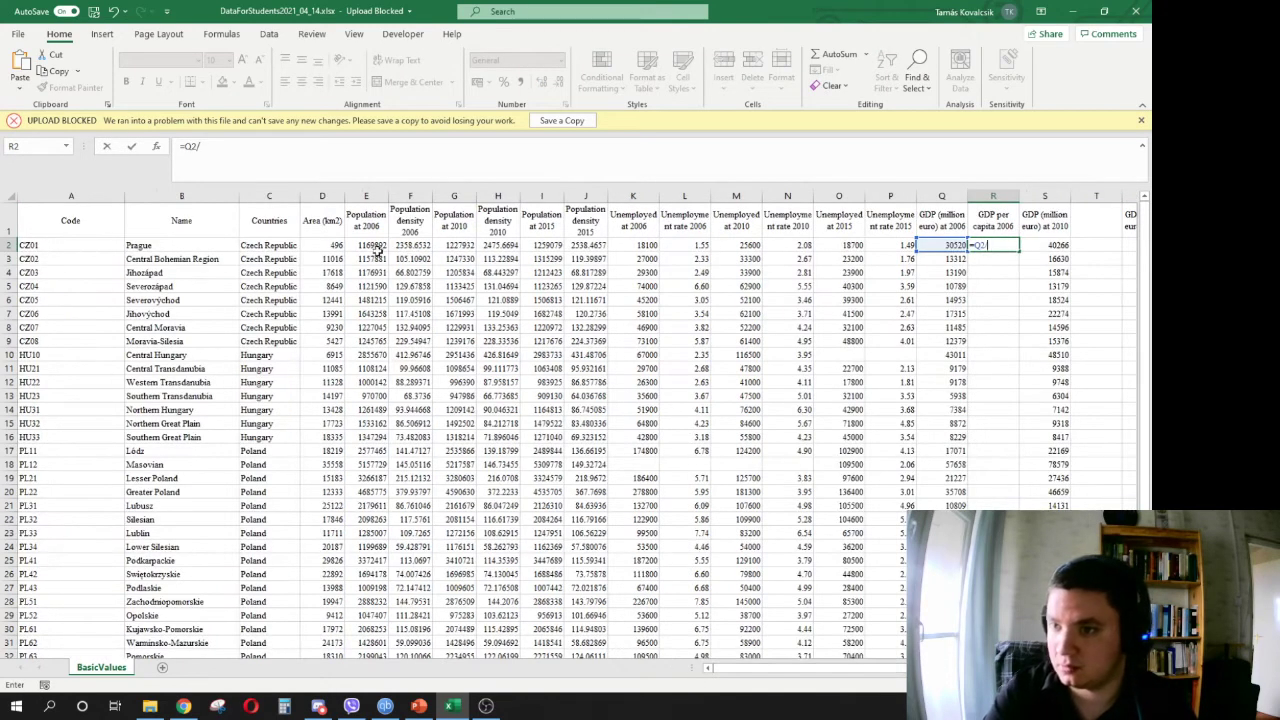
click(368, 245)
text(*1000)
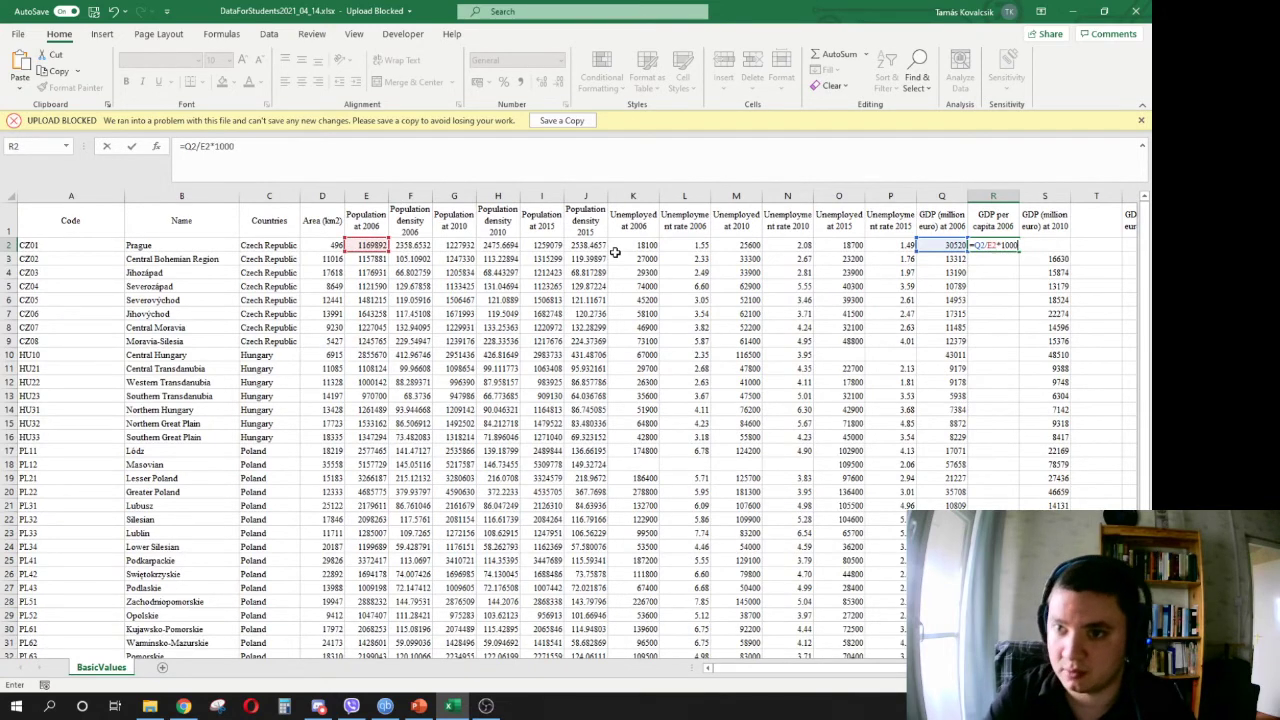
text(000)
key(ctrl+Return)
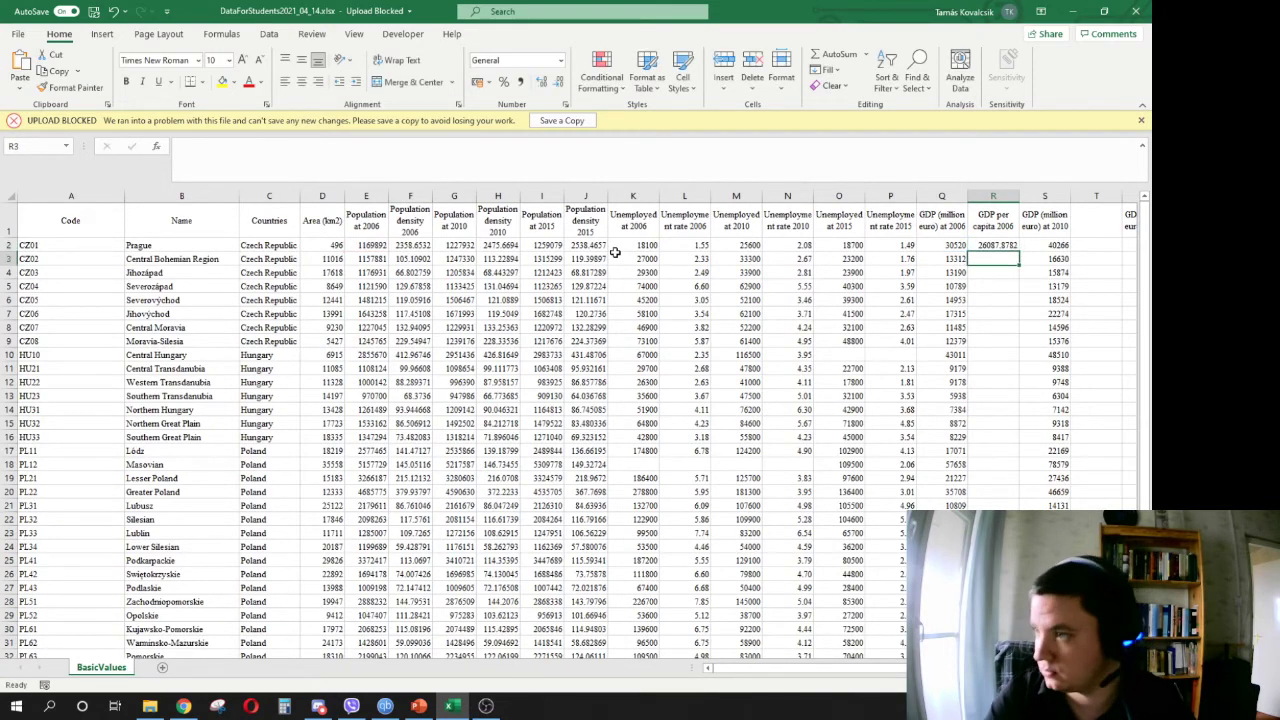
double_click(1020, 252)
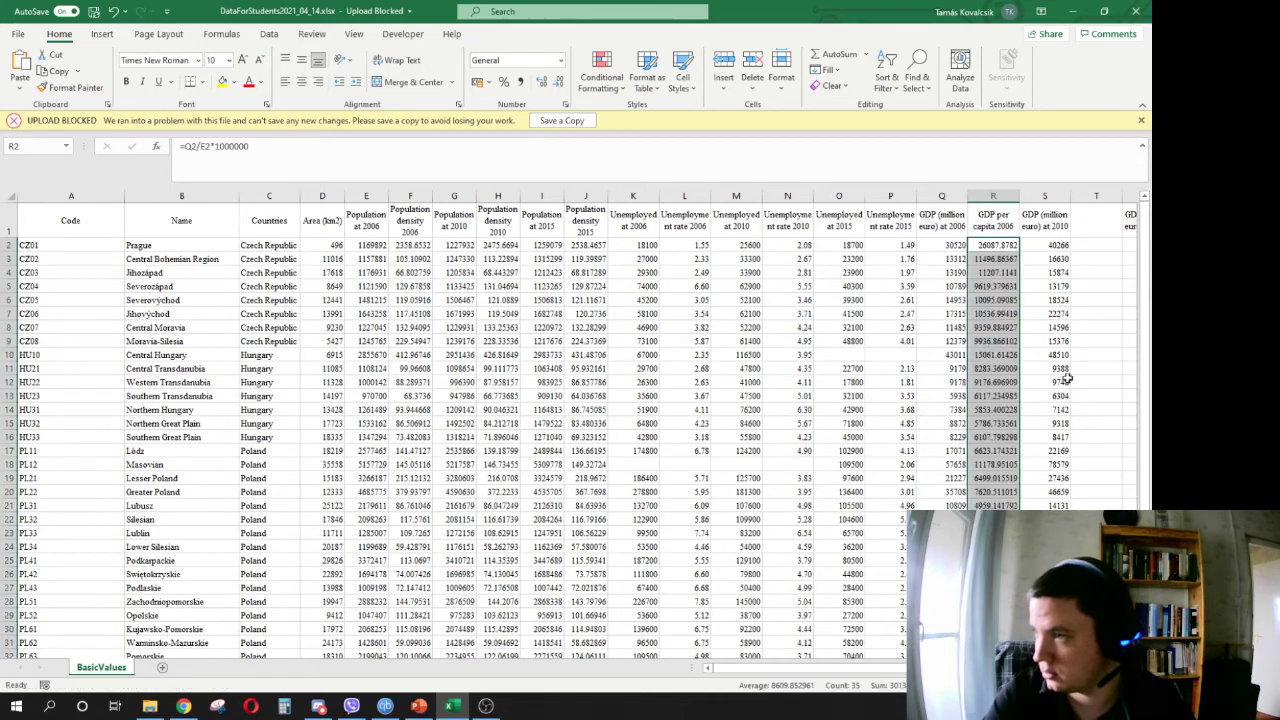
- Enter the heading "GDP per capita 2010" in T1 of the blank column beside the 2010 GDP values
scroll(576, 420, right, 3)
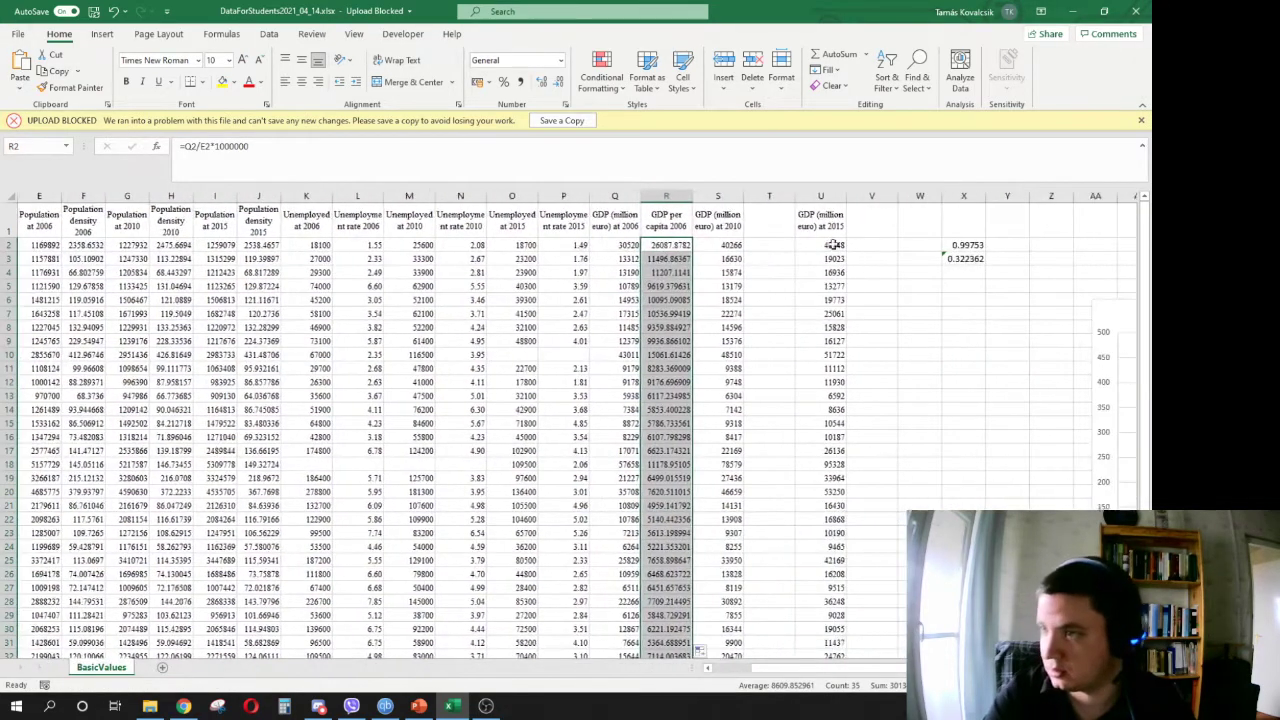
click(768, 228)
text(G)
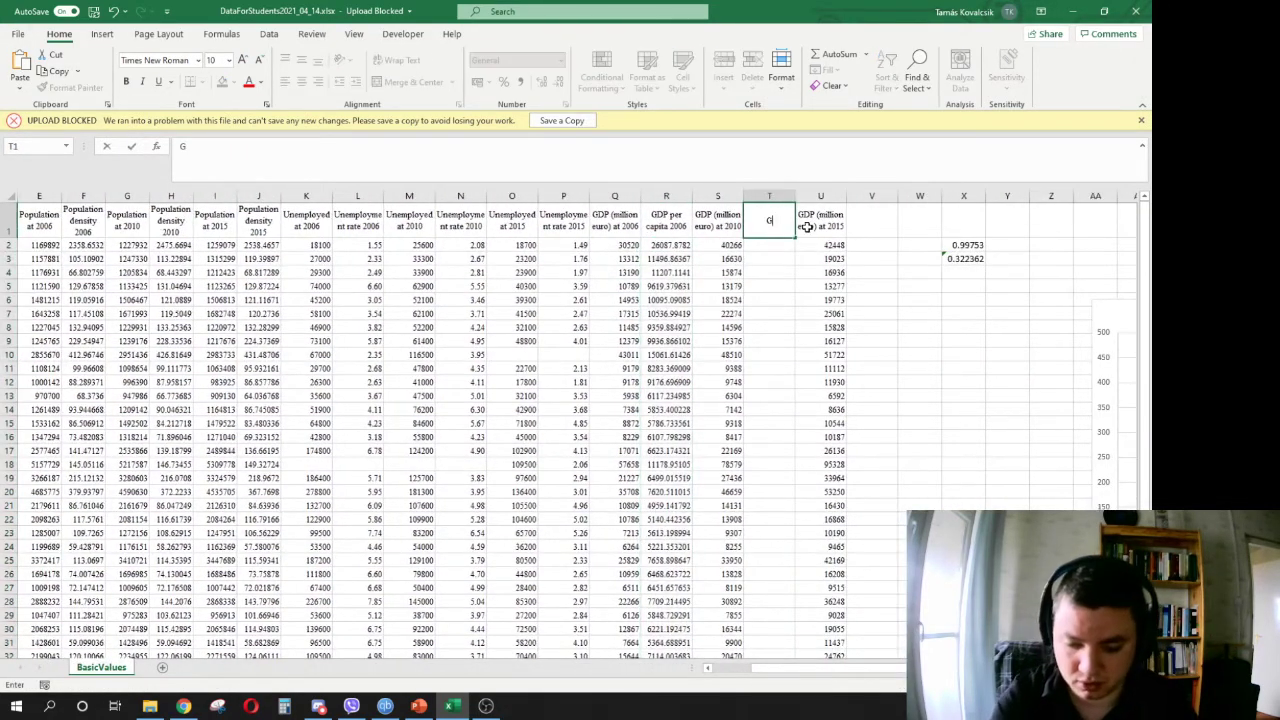
text(DP per capi)
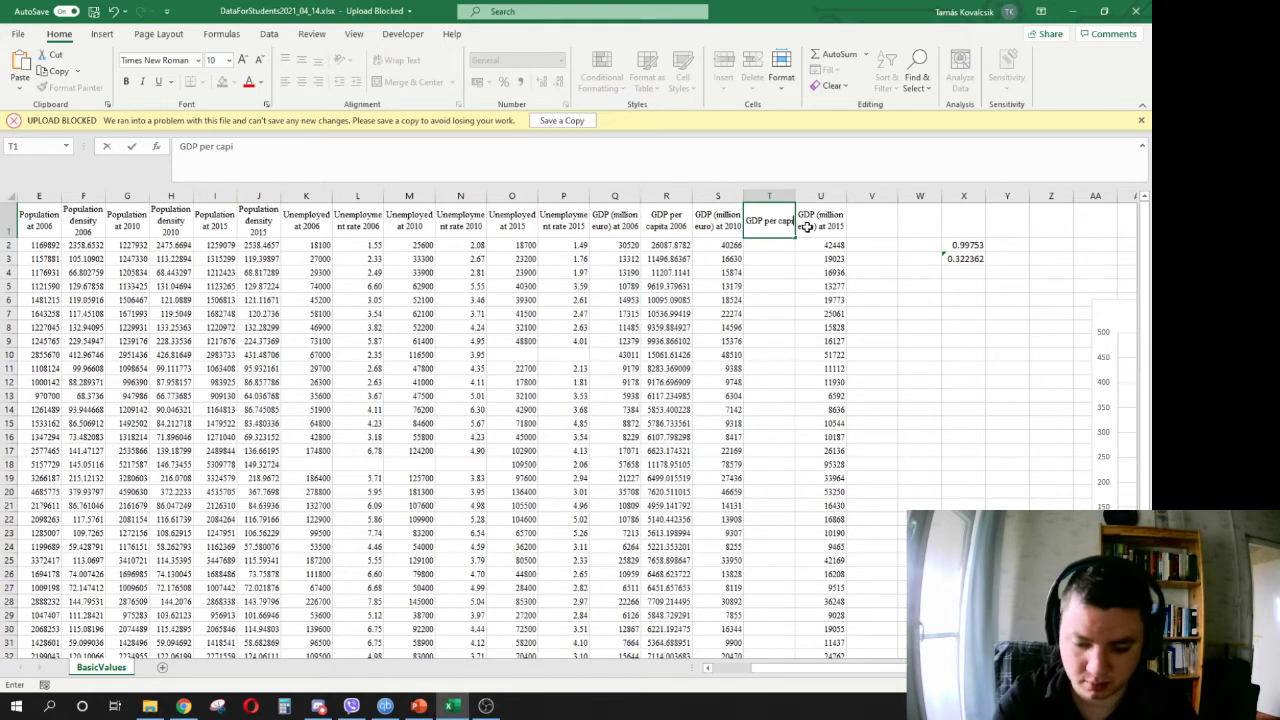
text(ta 2010)
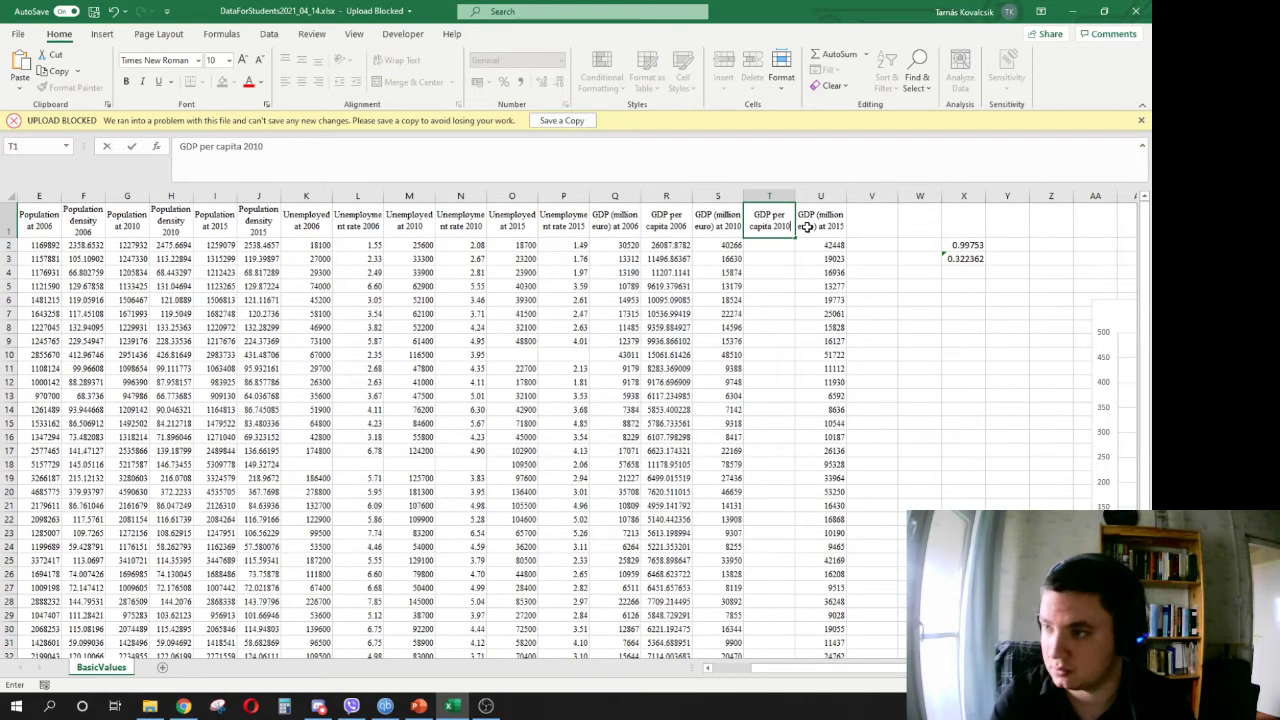
key(Return)
- Calculate 2010 GDP per capita in T2 with =S2/G2*100000 and fill the formula down the column
text(=)
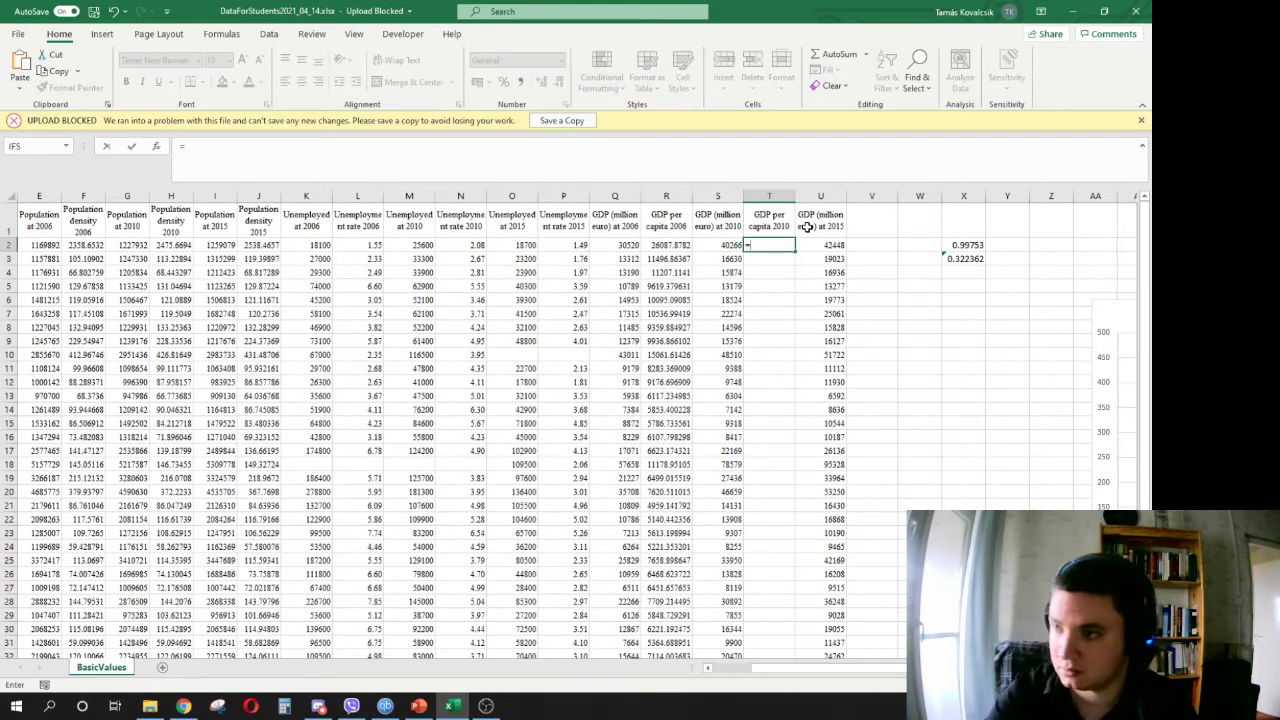
click(709, 246)
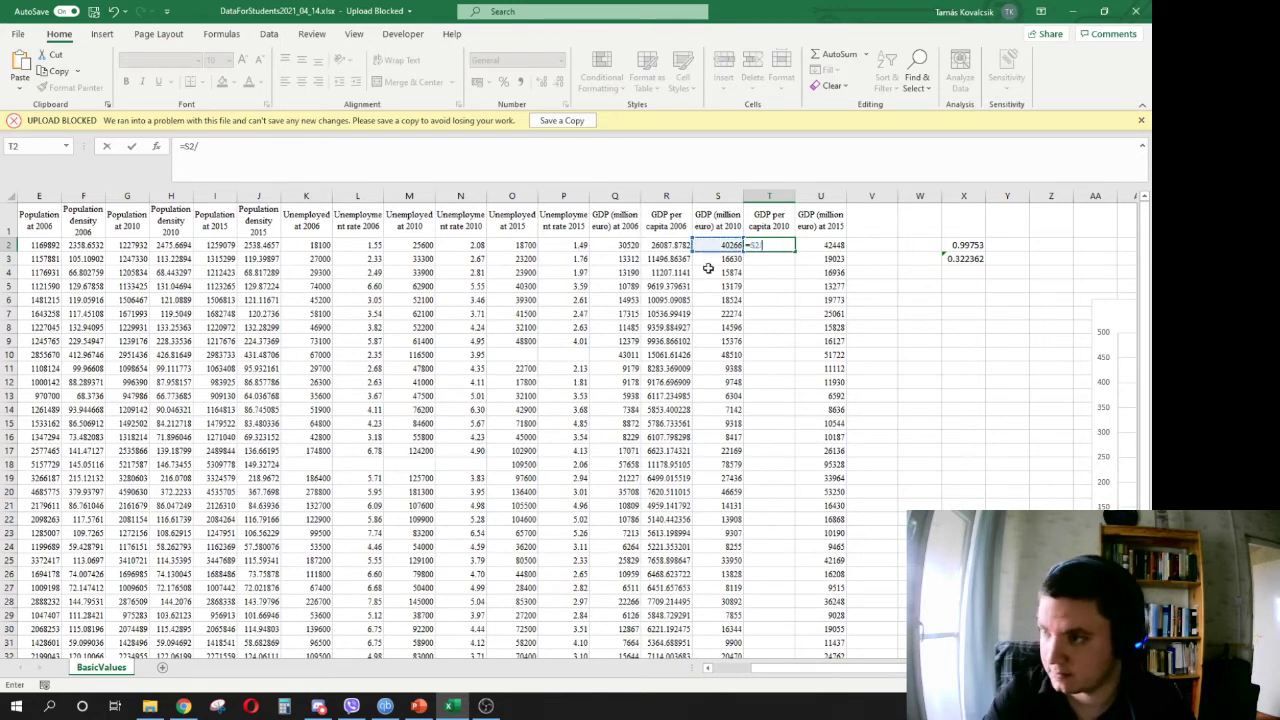
drag(797, 667, 706, 670)
text(/)
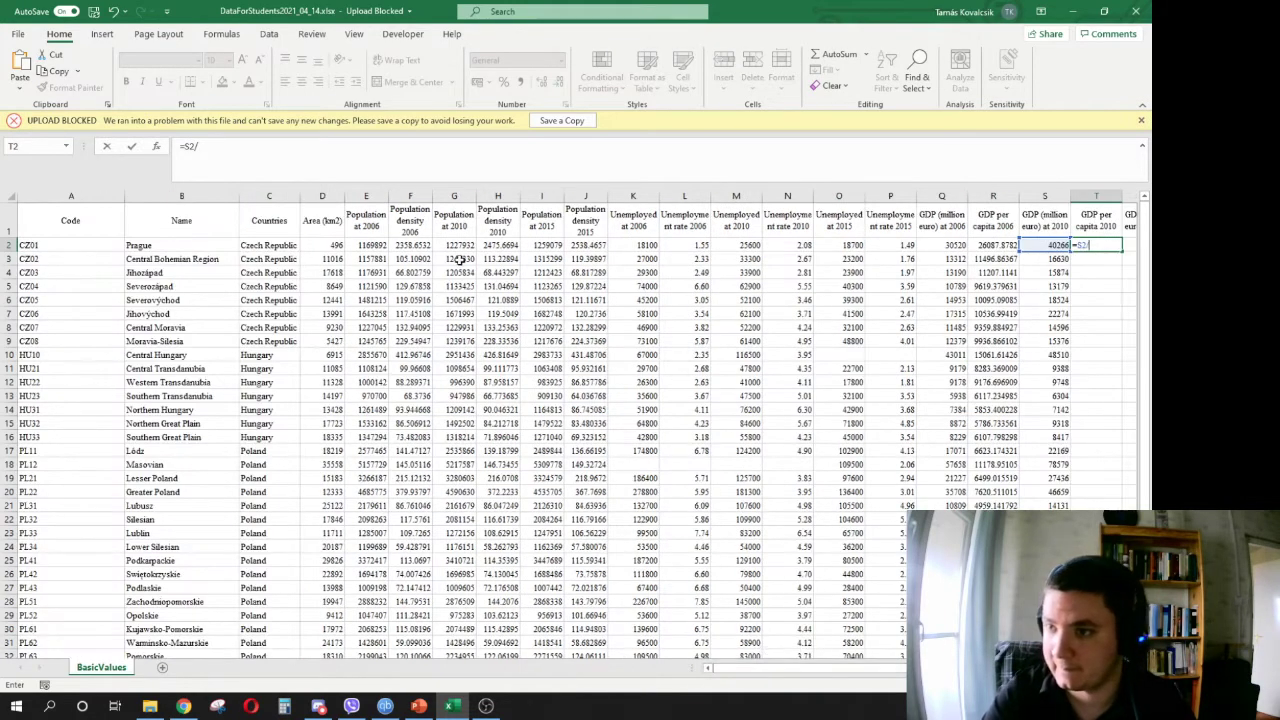
click(458, 246)
text(*100000)
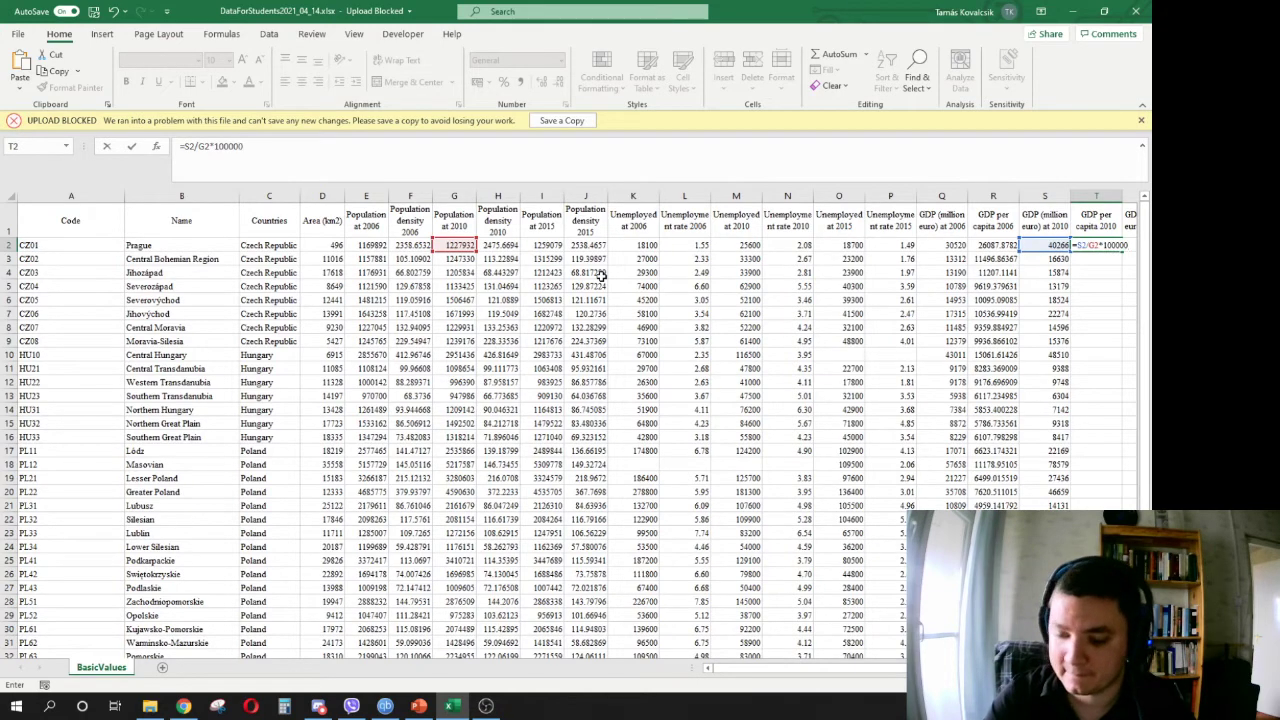
key(ctrl+Return)
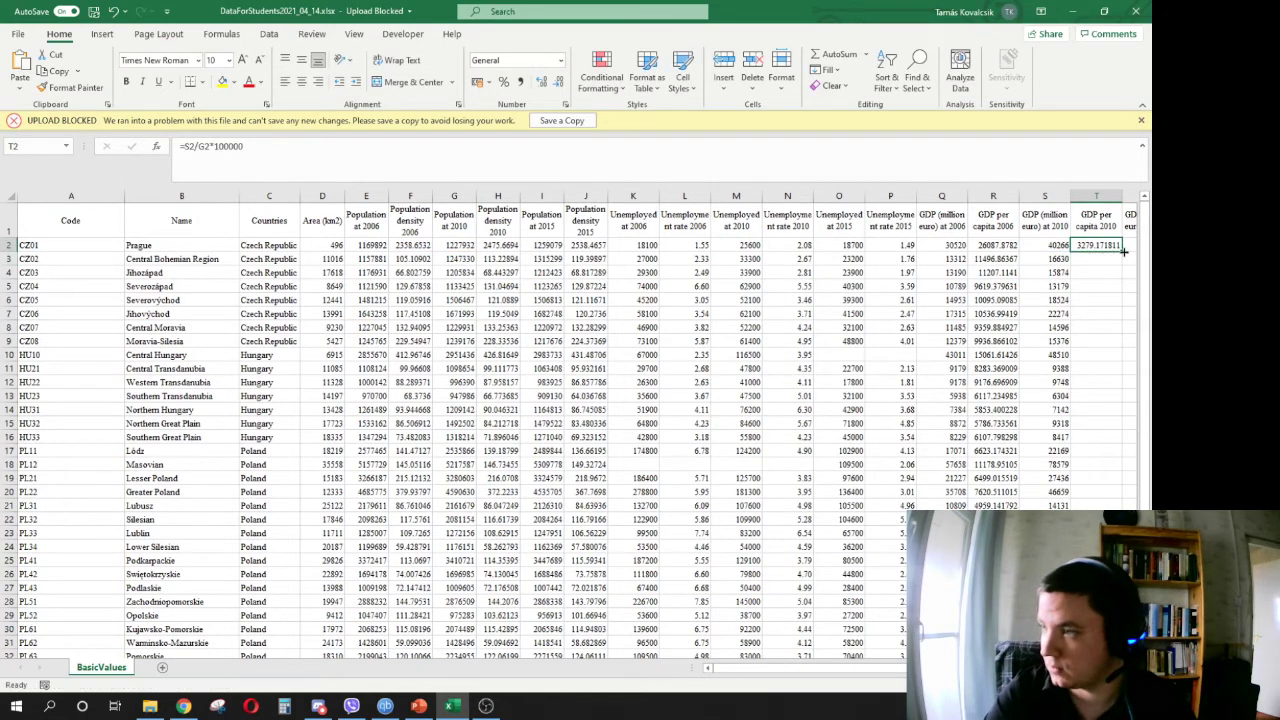
double_click(1123, 252)
- Enter the heading "GDP per capita 2015" in V1 of the blank column beside the 2015 GDP values
key(Right)
key(Right)
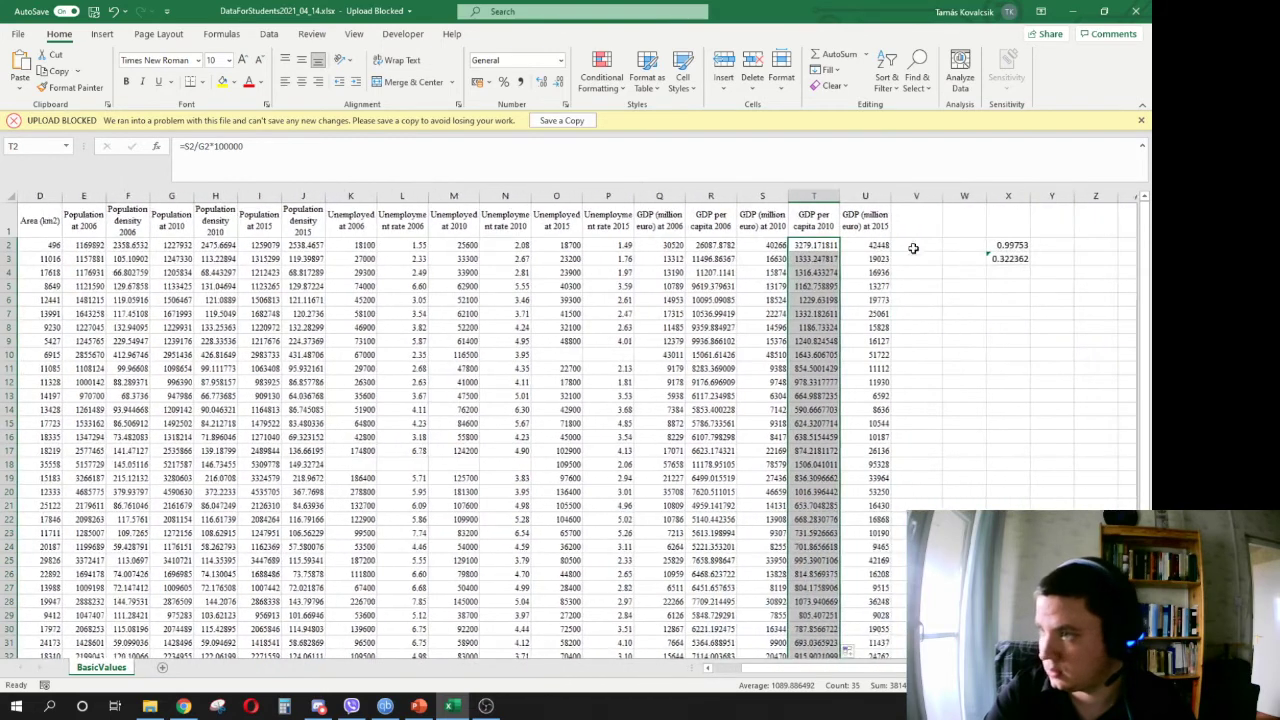
key(Up)
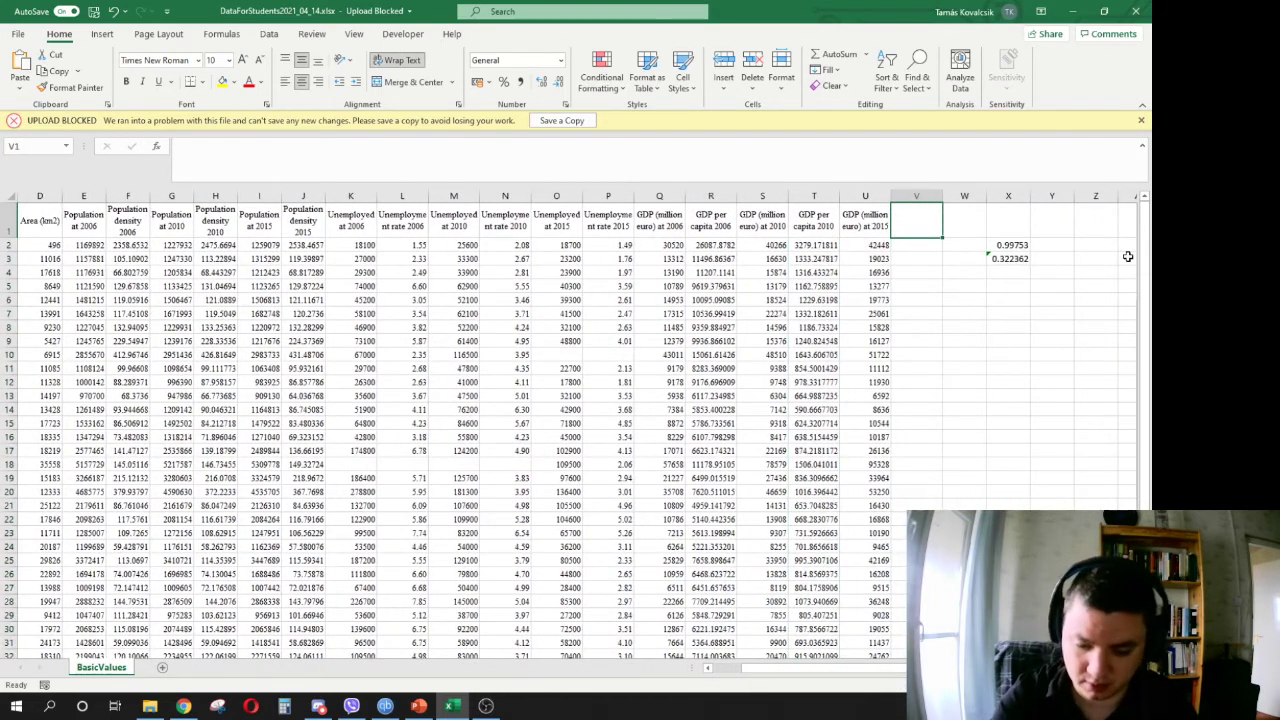
text(GDP per)
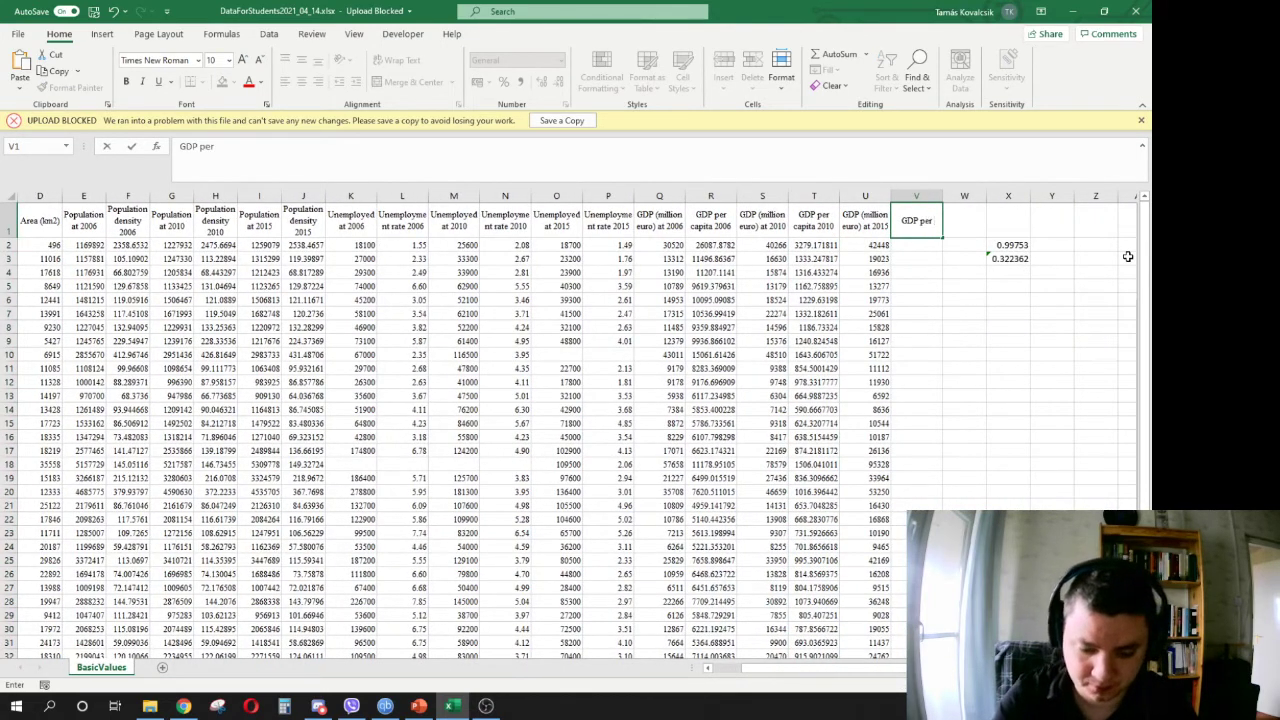
text( capita 2)
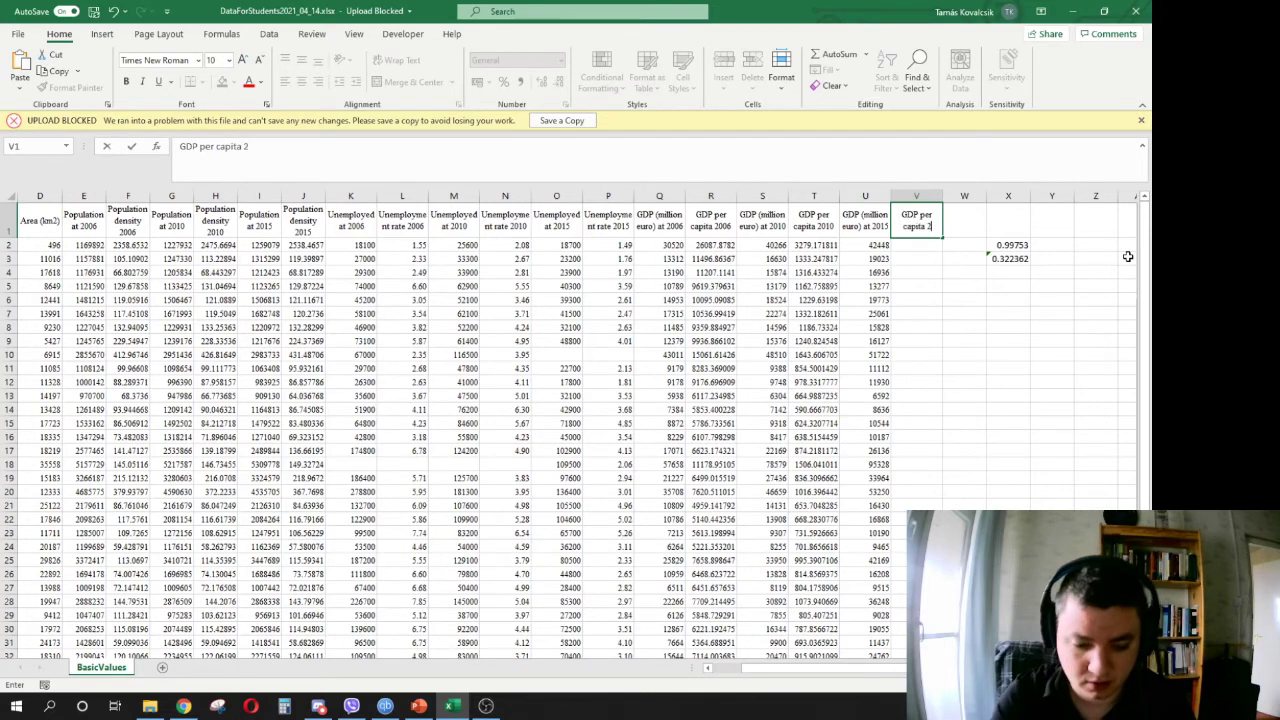
text(015)
key(Return)
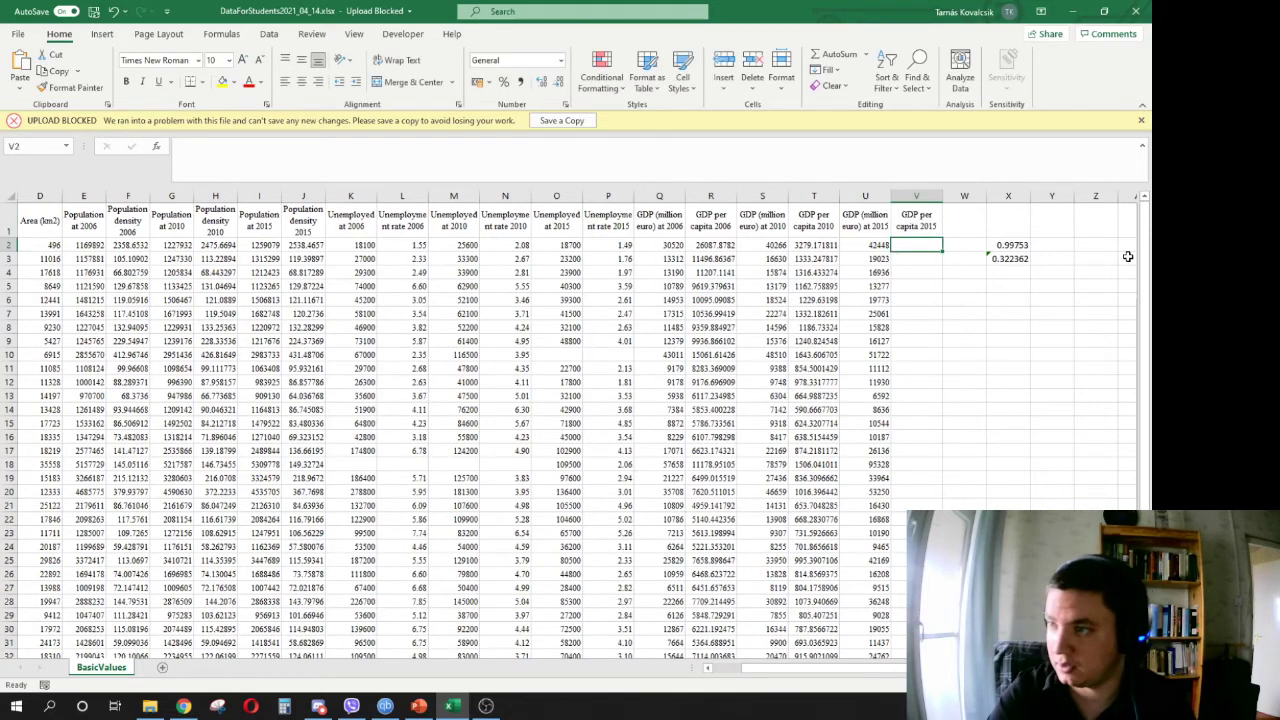
- Calculate 2015 GDP per capita in V2 with =U2/I2*1000000 and fill the formula down the column
text(=)
click(869, 245)
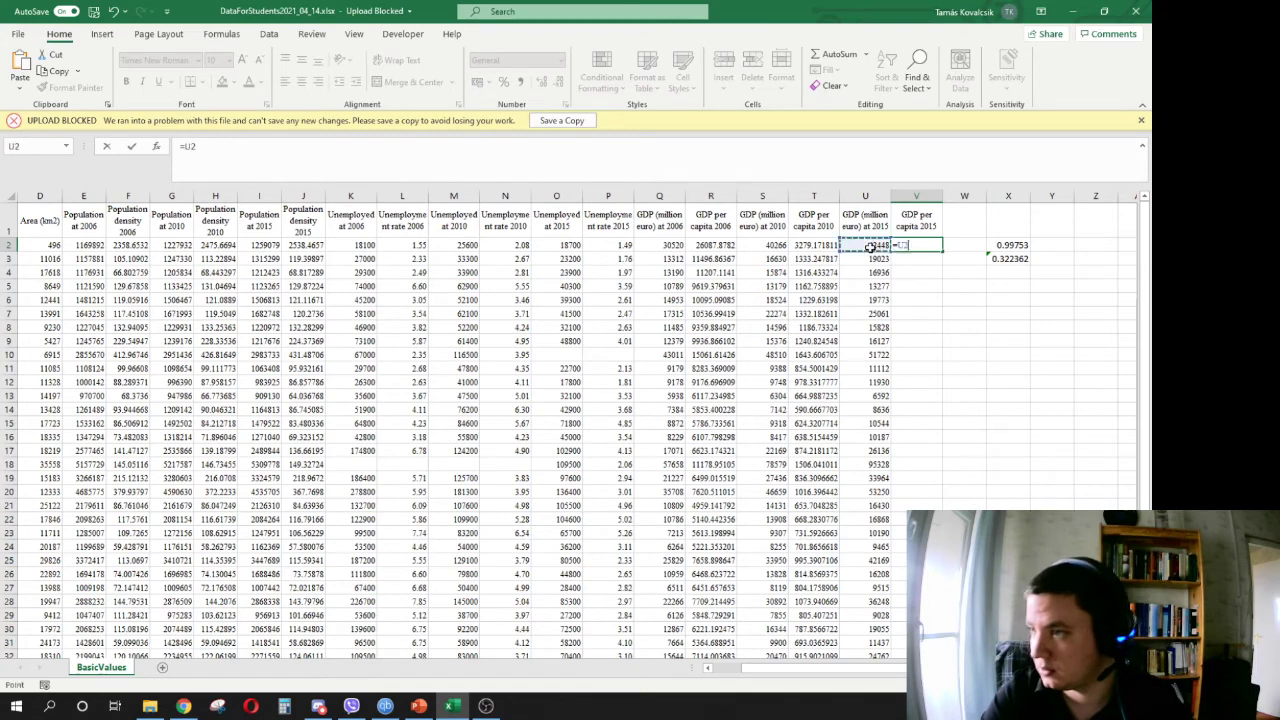
text(/)
scroll(610, 356, left, 3)
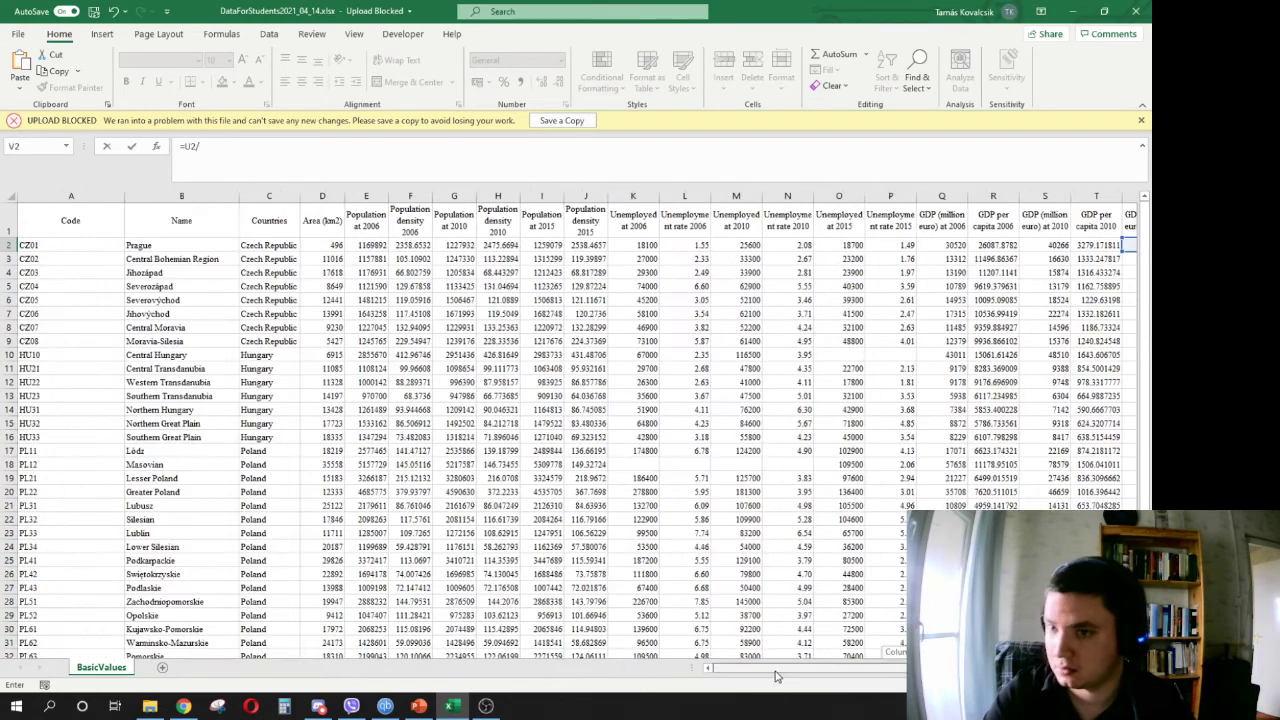
click(560, 245)
text(*)
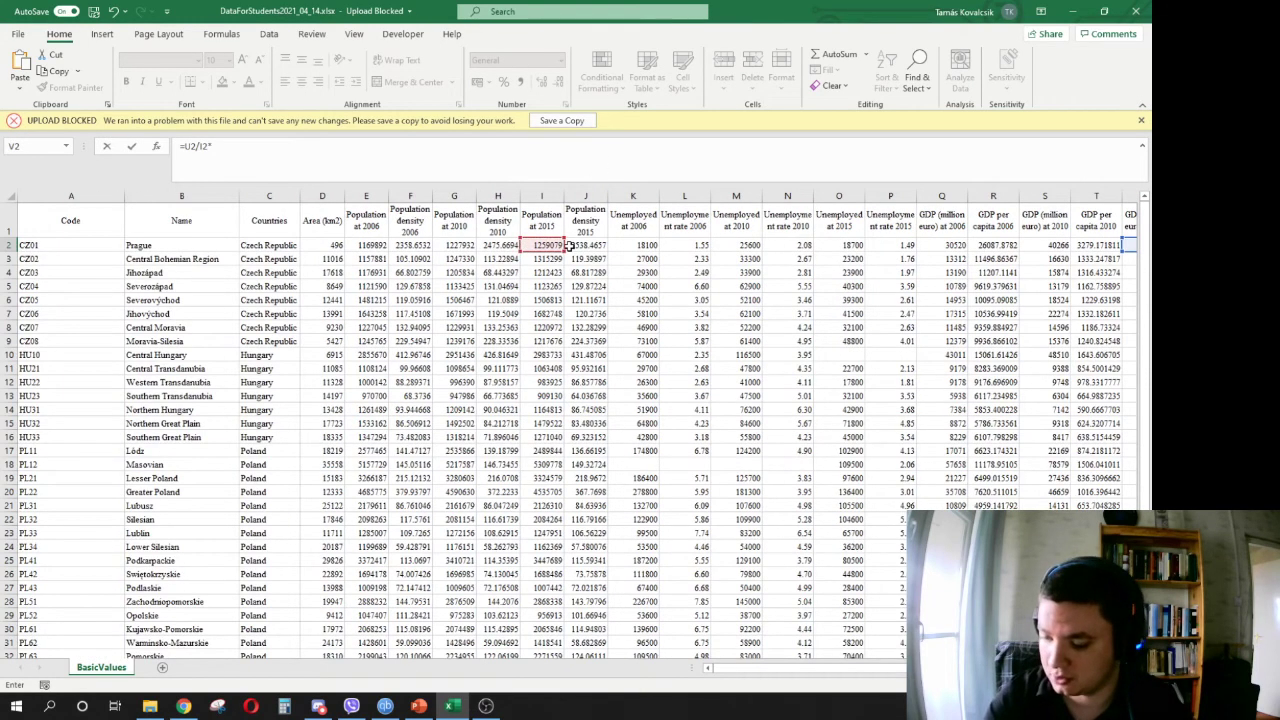
text(1000000)
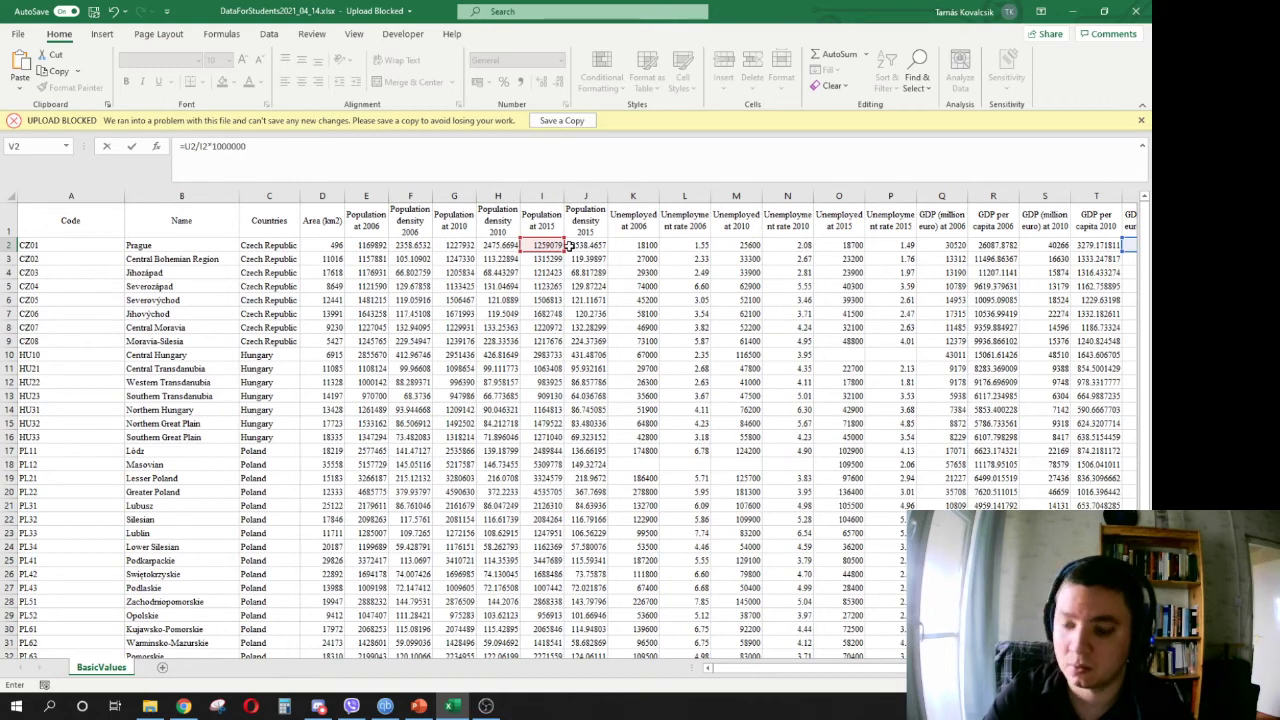
key(Return)
click(1075, 246)
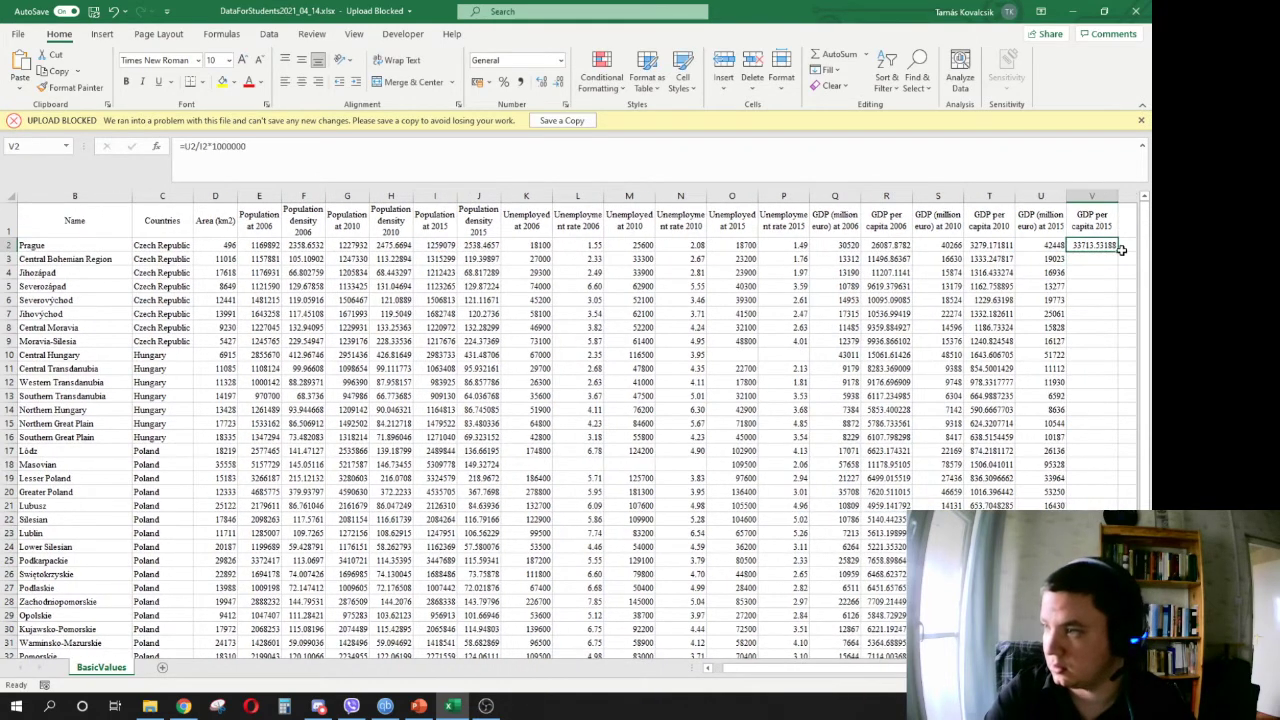
double_click(1119, 251)
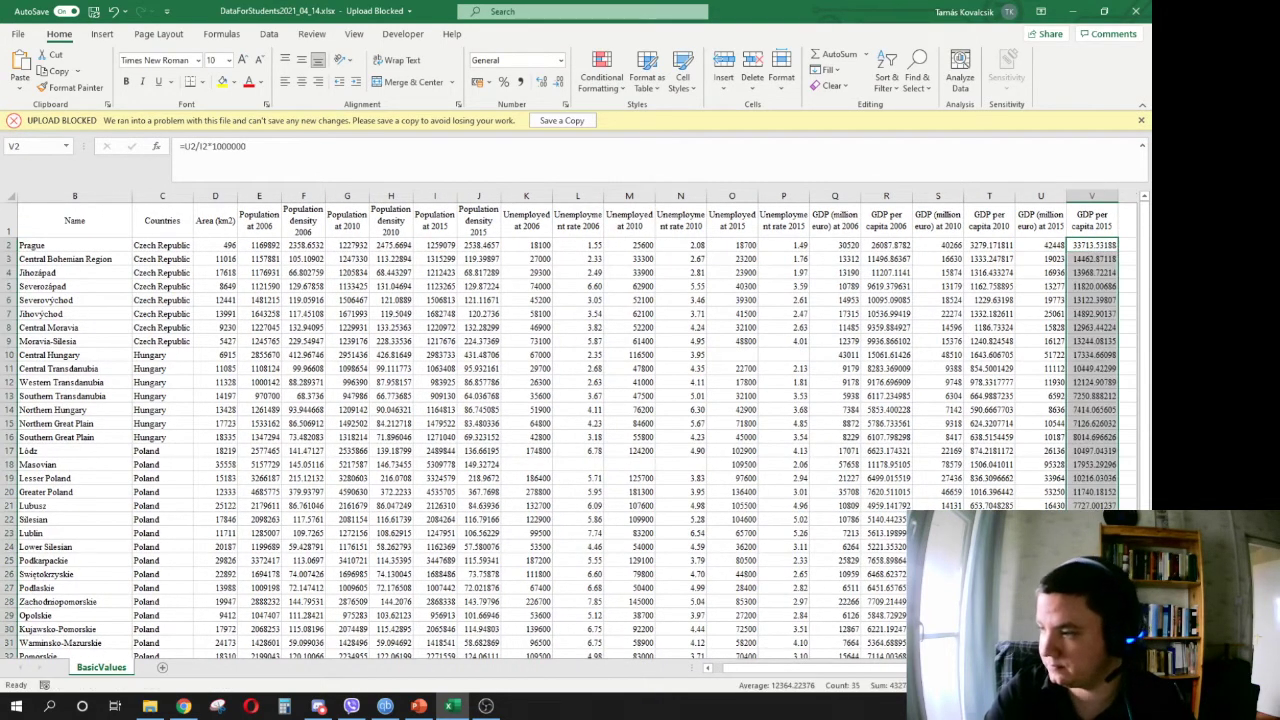
- Plot 2015 population density against 2015 GDP per capita for all regions in a scatter chart, and delete the chart after viewing it
scroll(598, 256, right, 6)
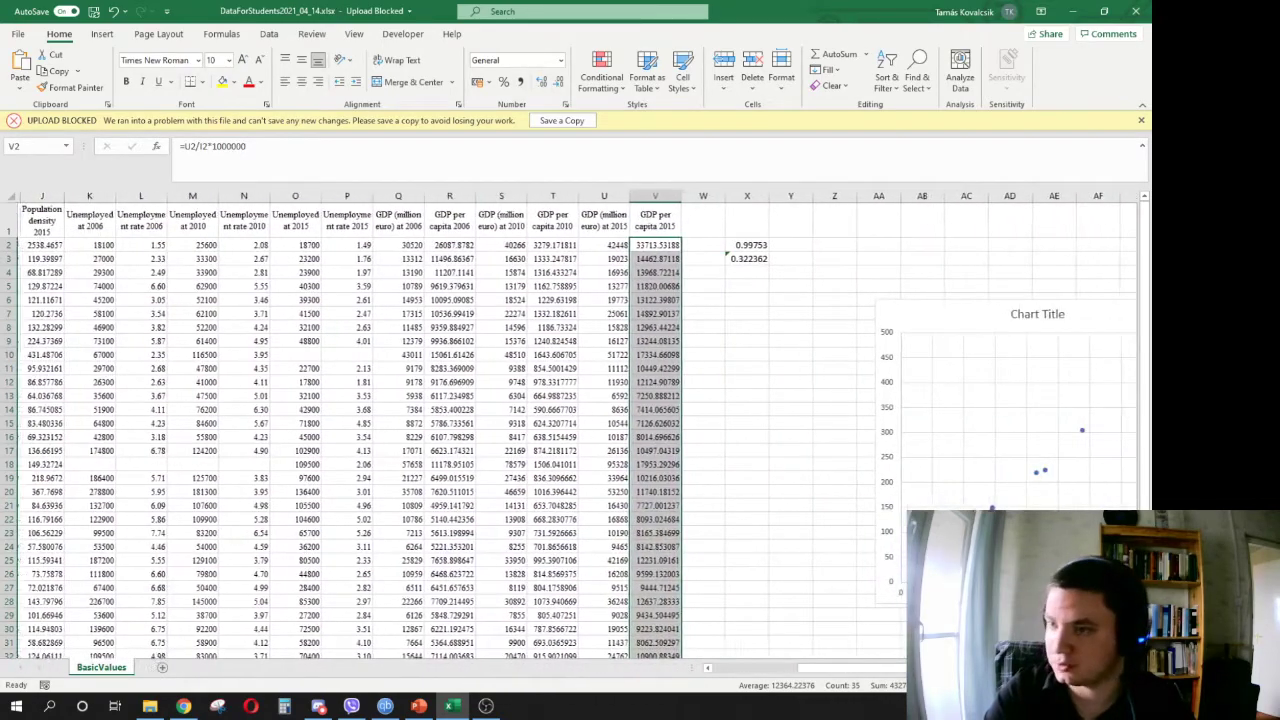
scroll(626, 382, right, 1)
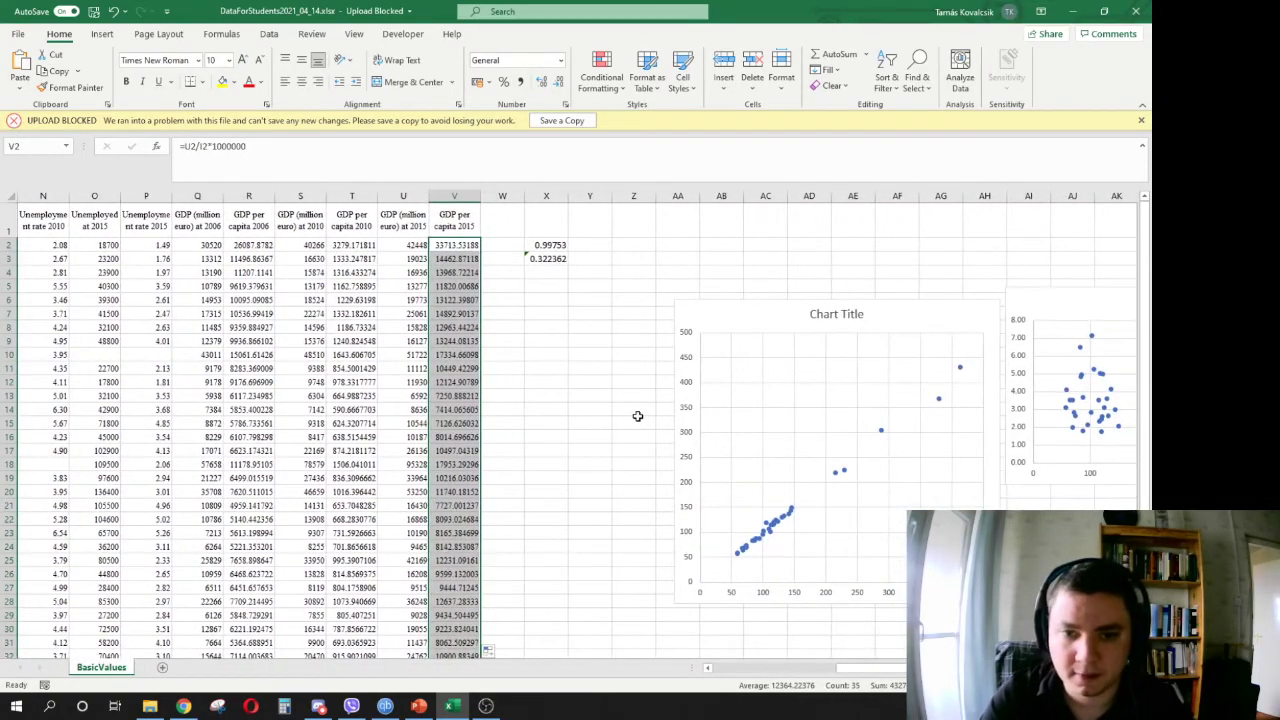
drag(874, 672, 792, 675)
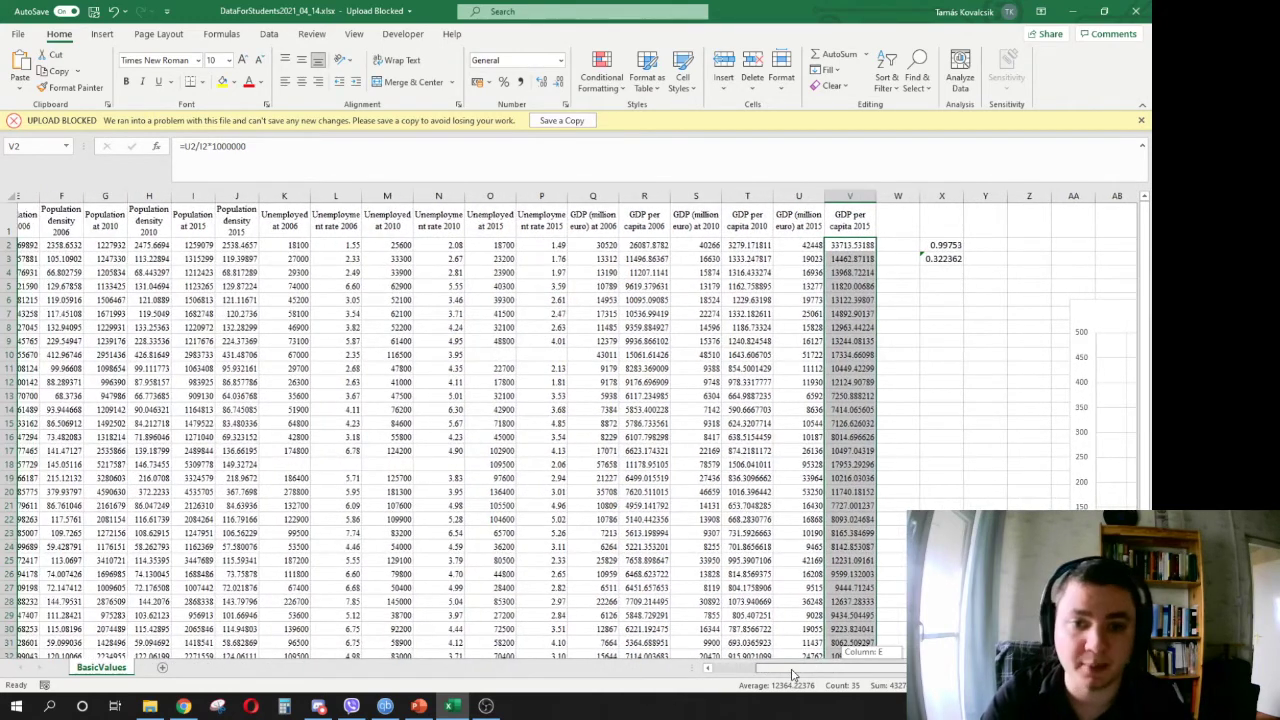
drag(792, 675, 792, 675)
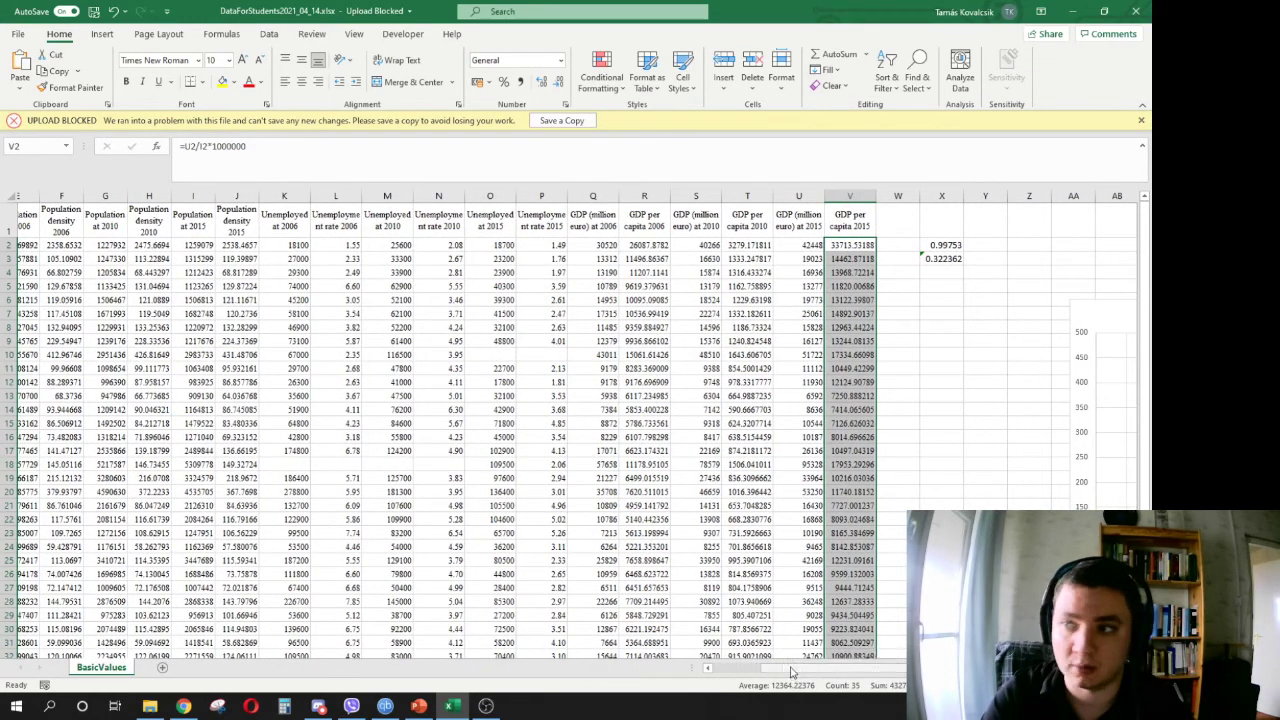
drag(220, 246, 225, 641)
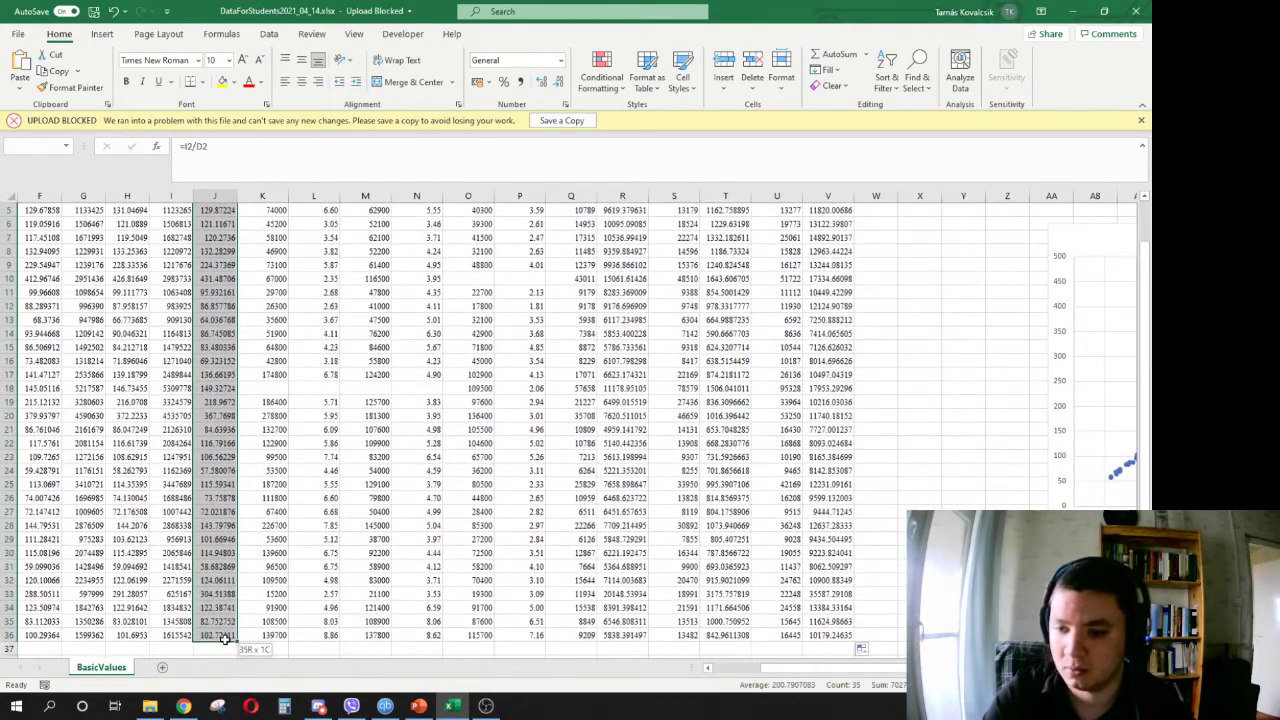
drag(830, 636, 830, 245)
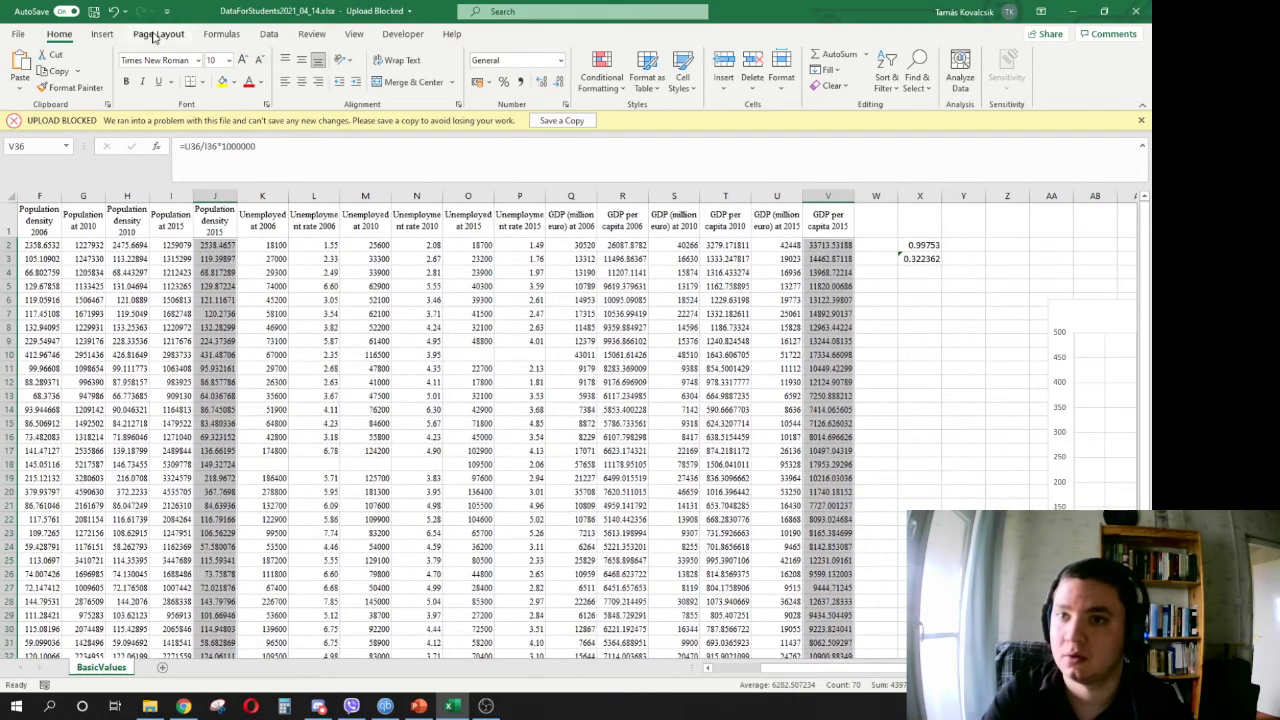
click(102, 34)
click(518, 87)
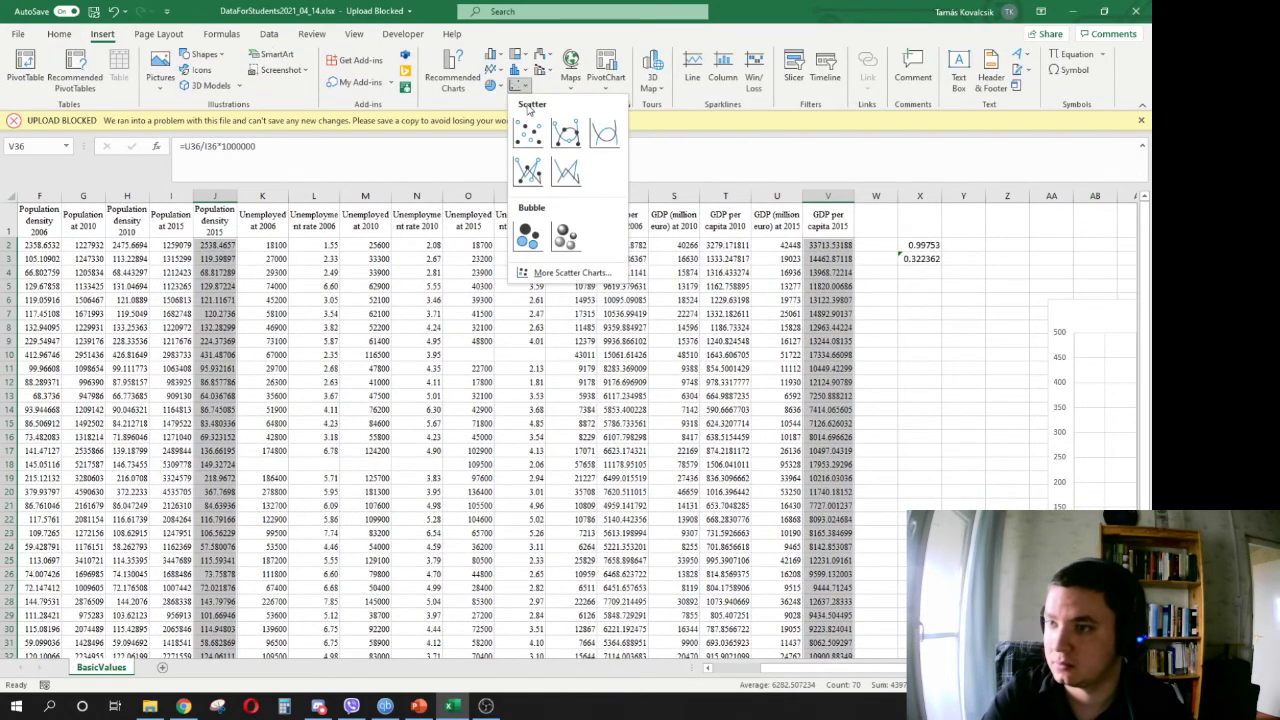
click(528, 127)
drag(513, 348, 484, 257)
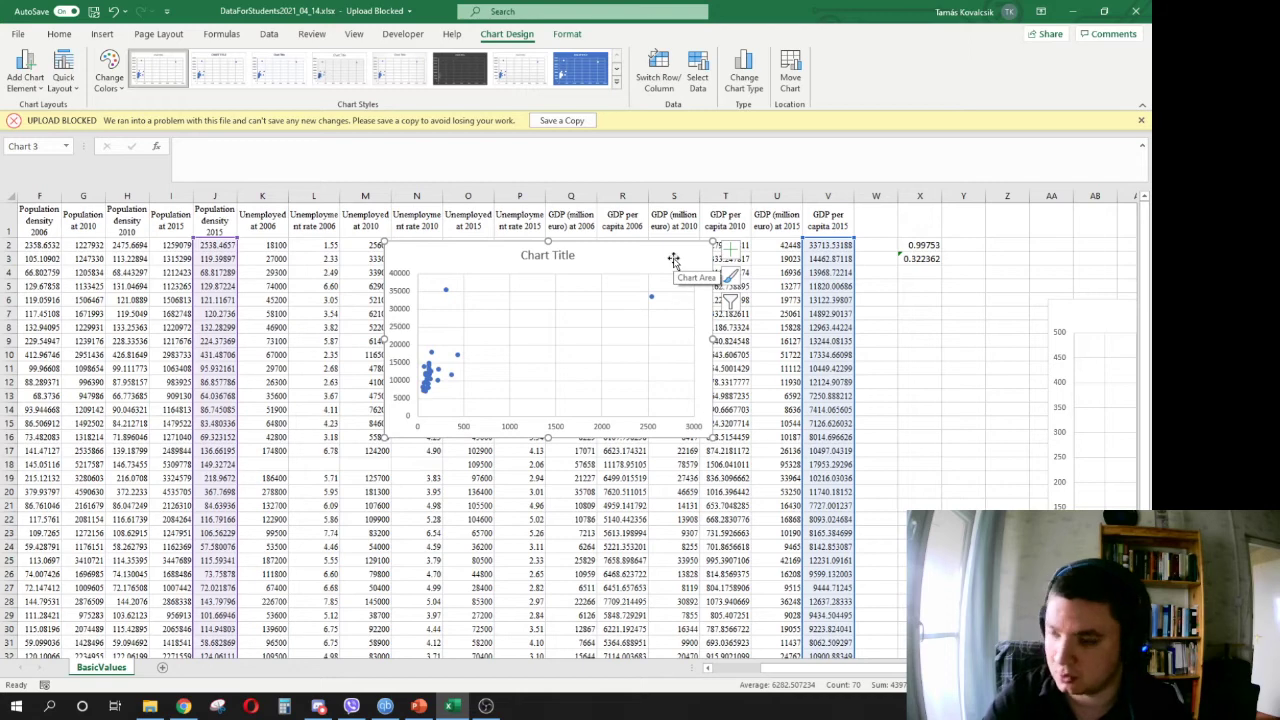
key(Delete)
click(955, 366)
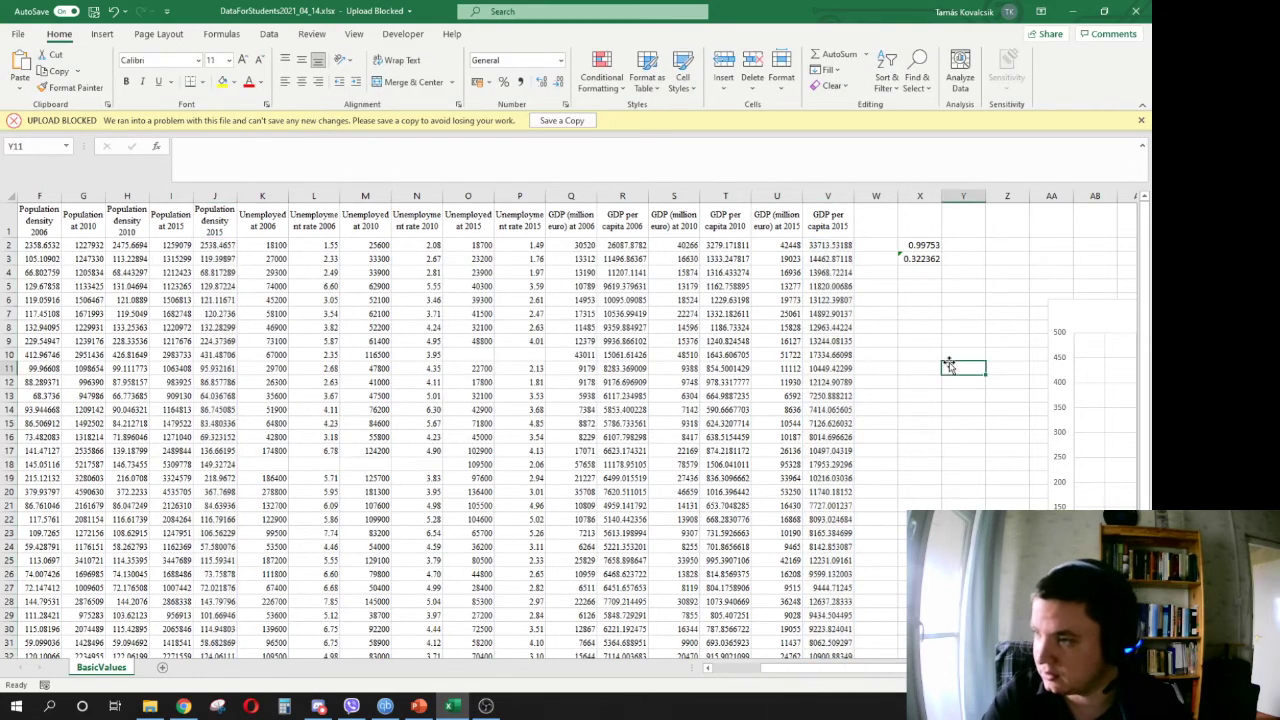
- Examine the outlying GDP per capita 2015 values in V2 and V33 and check which regions they belong to
click(838, 248)
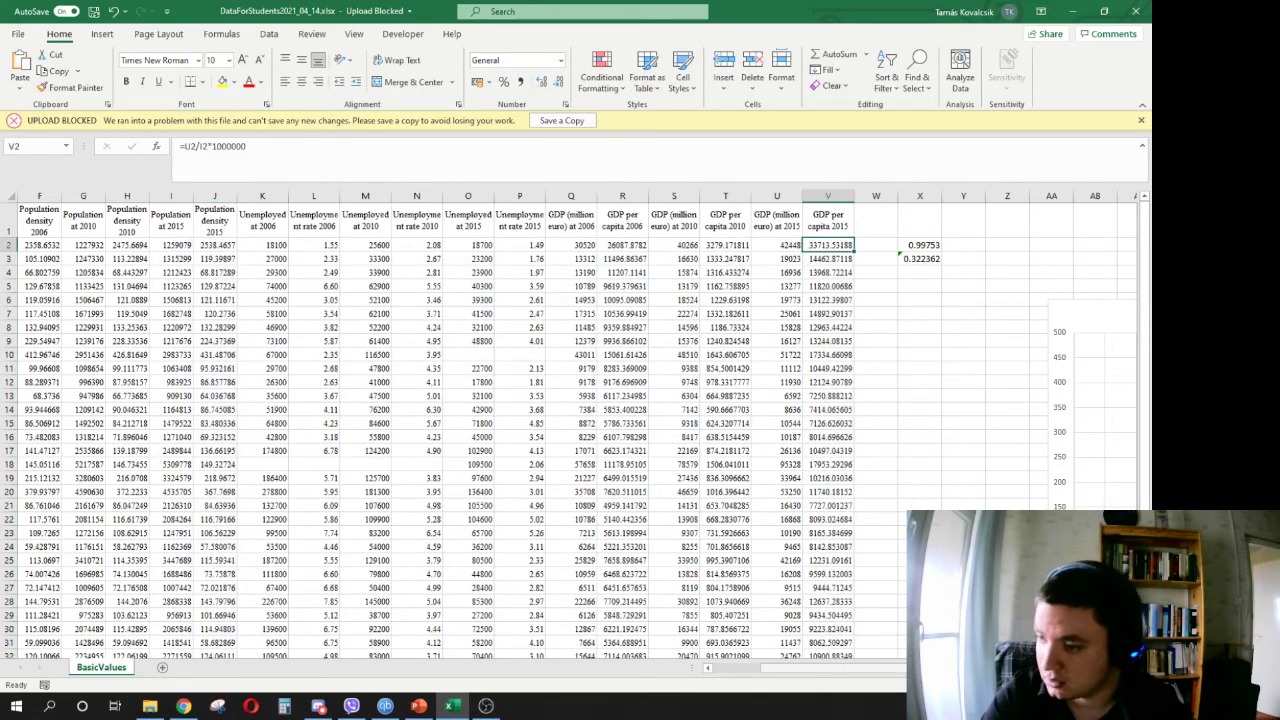
drag(880, 668, 907, 676)
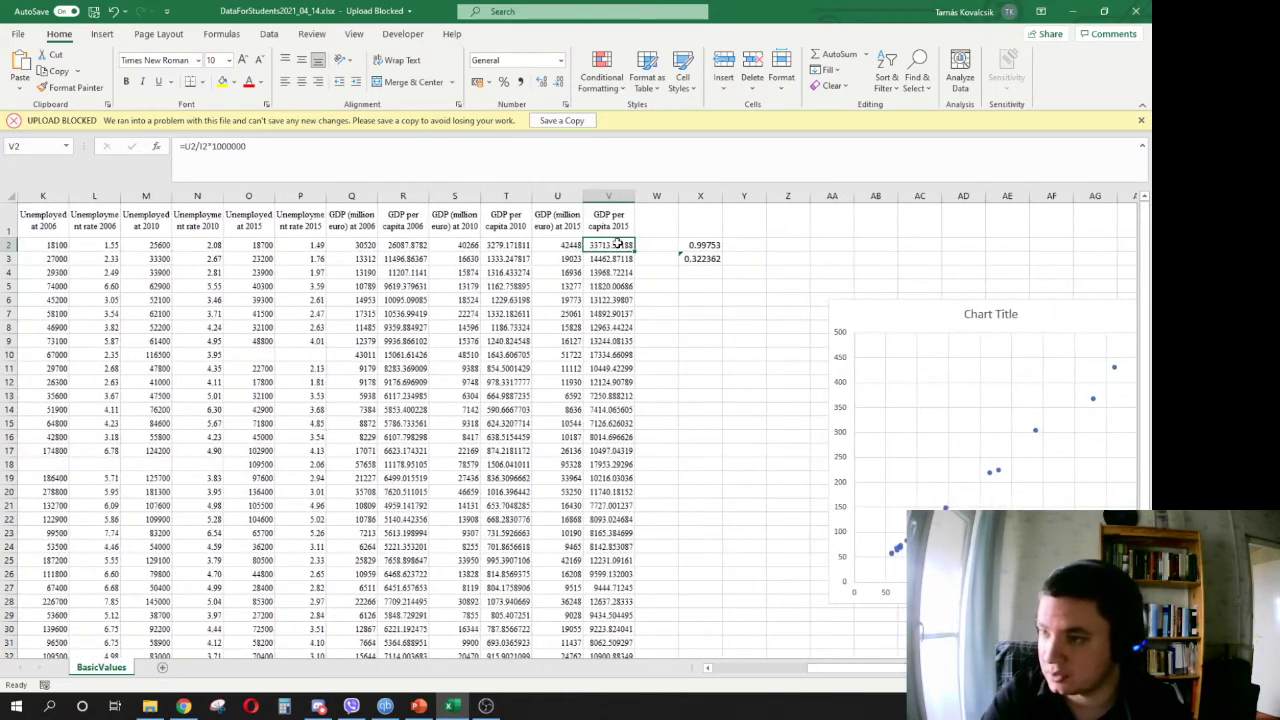
scroll(666, 412, down, 3)
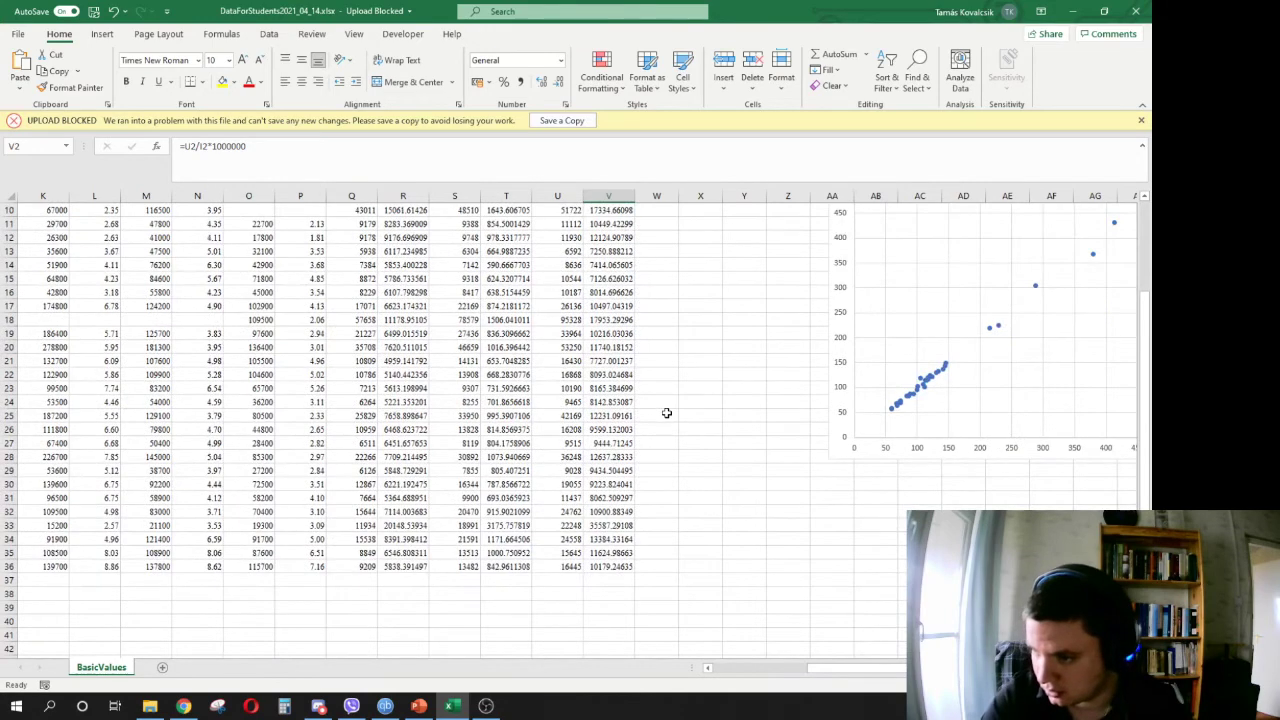
click(620, 528)
drag(864, 669, 732, 684)
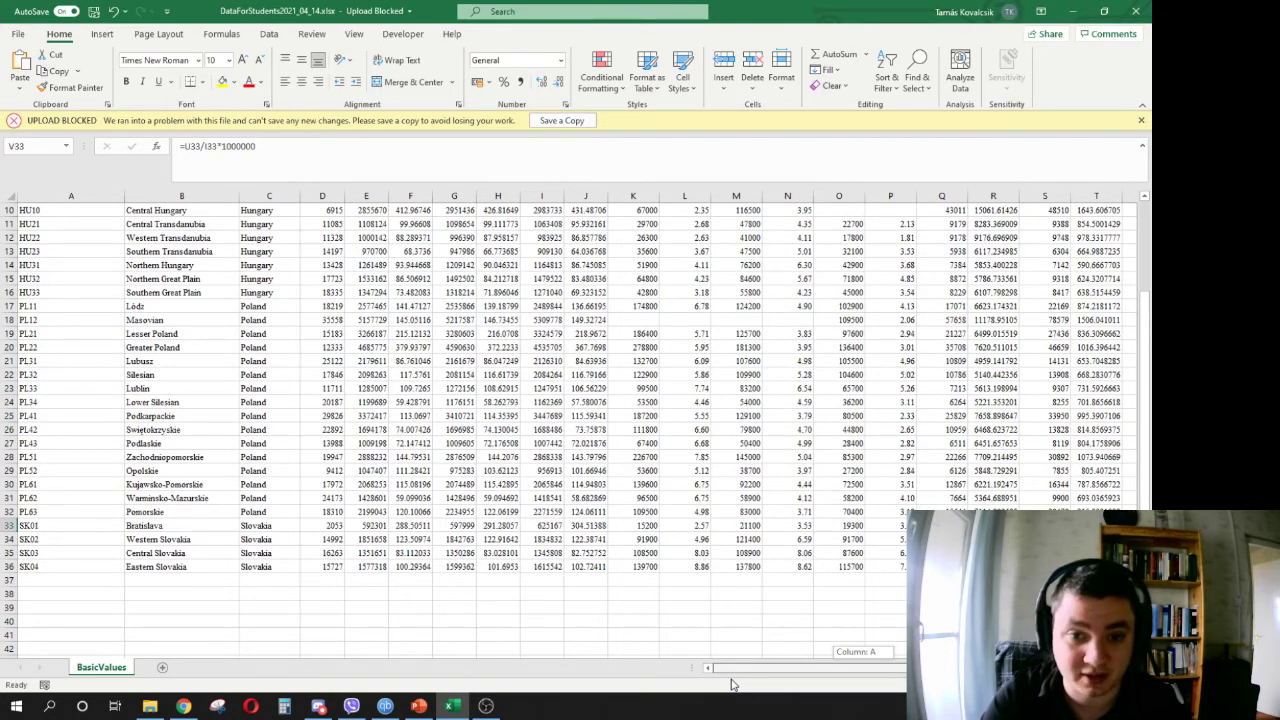
drag(731, 684, 790, 677)
click(860, 511)
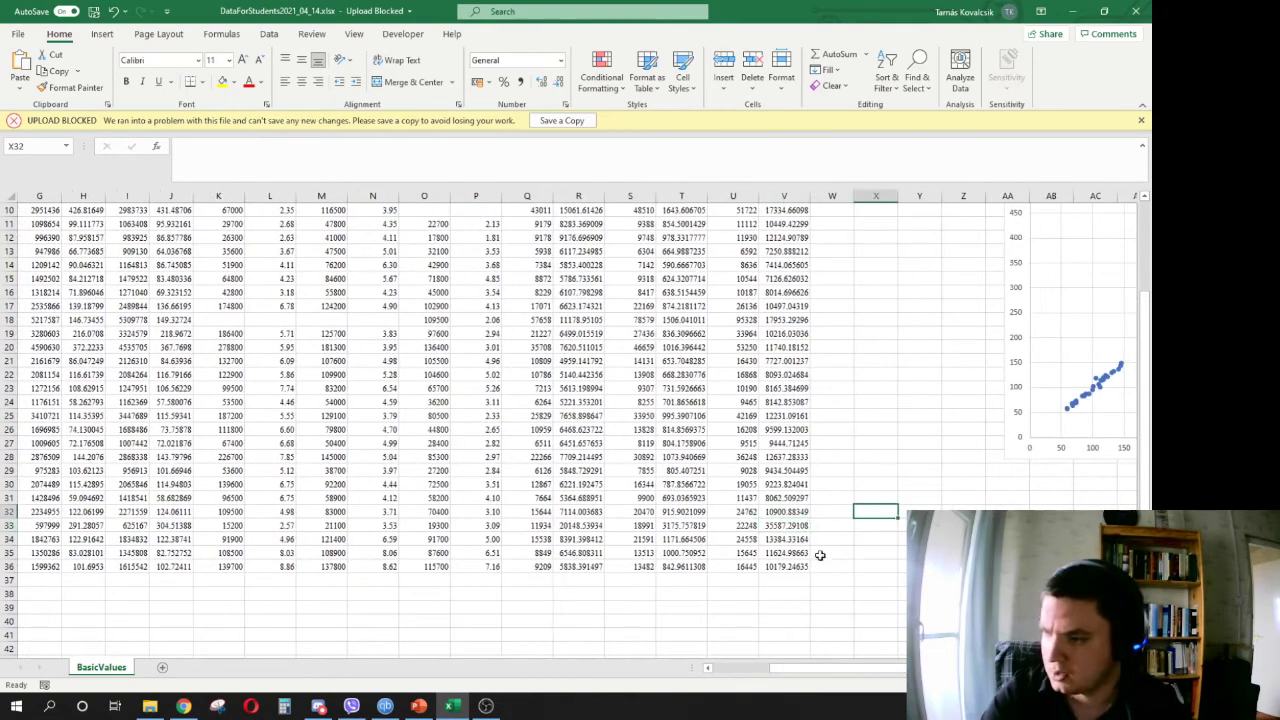
- Copy the code, name, population density 2015 and GDP per capita 2015 data from rows 2 to 36 into a new sheet as values starting at A2
scroll(810, 436, up, 3)
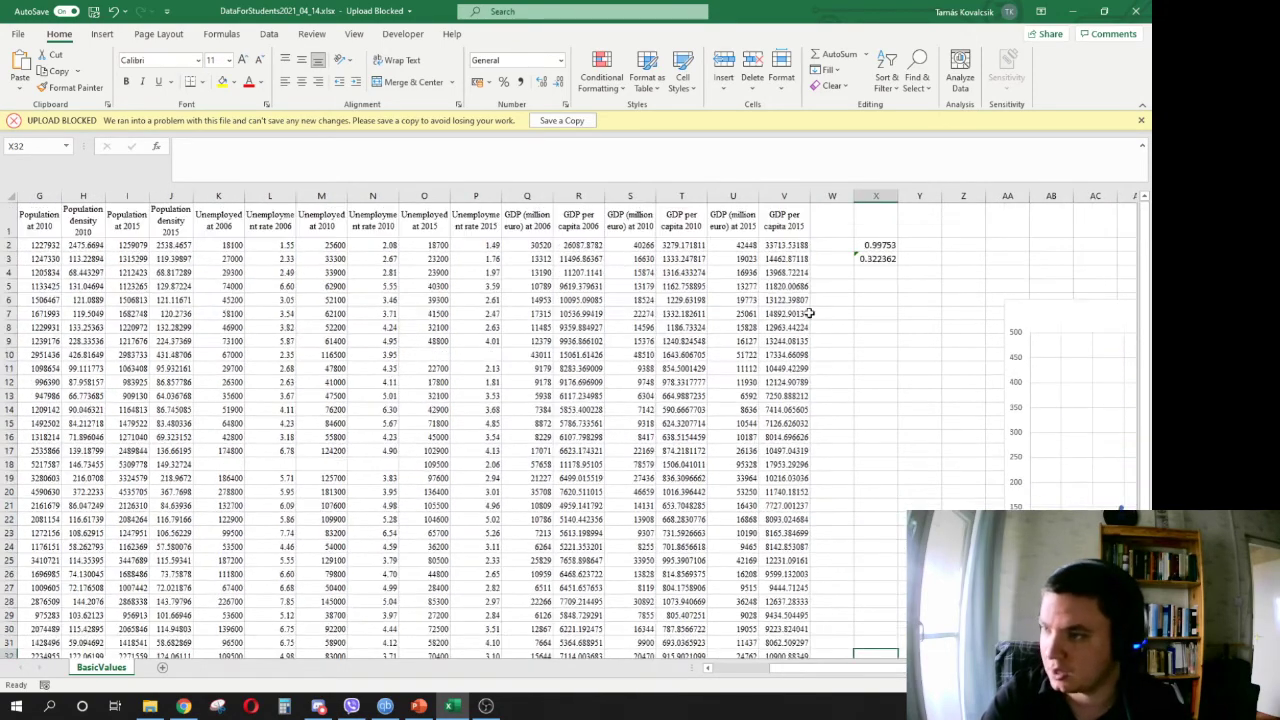
click(793, 240)
key(ctrl+shift+Down)
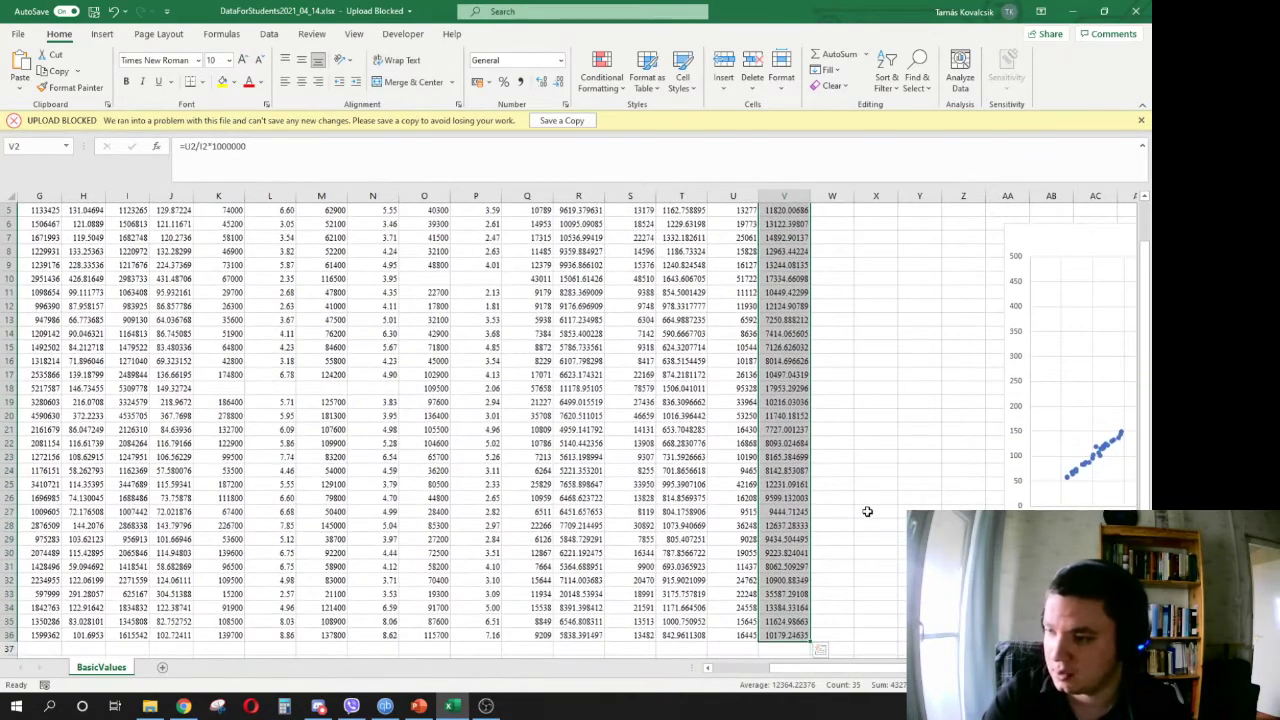
scroll(720, 437, up, 2)
drag(180, 244, 170, 636)
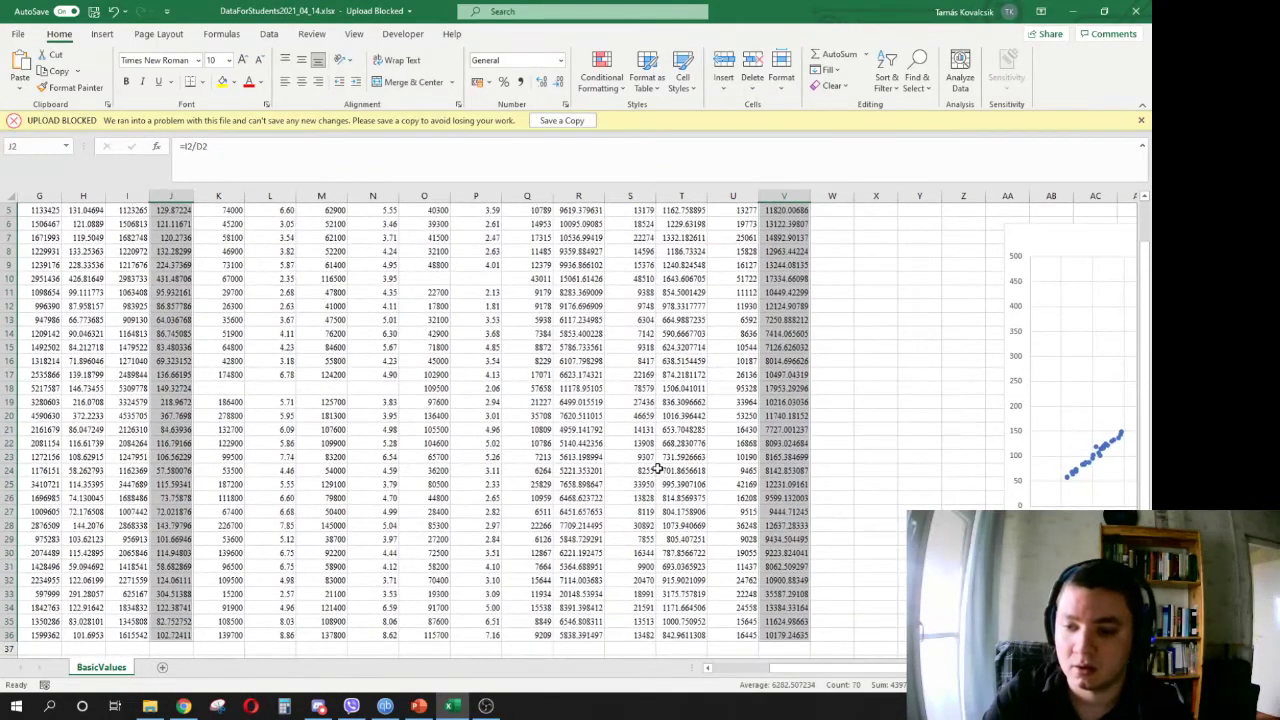
key(ctrl+c)
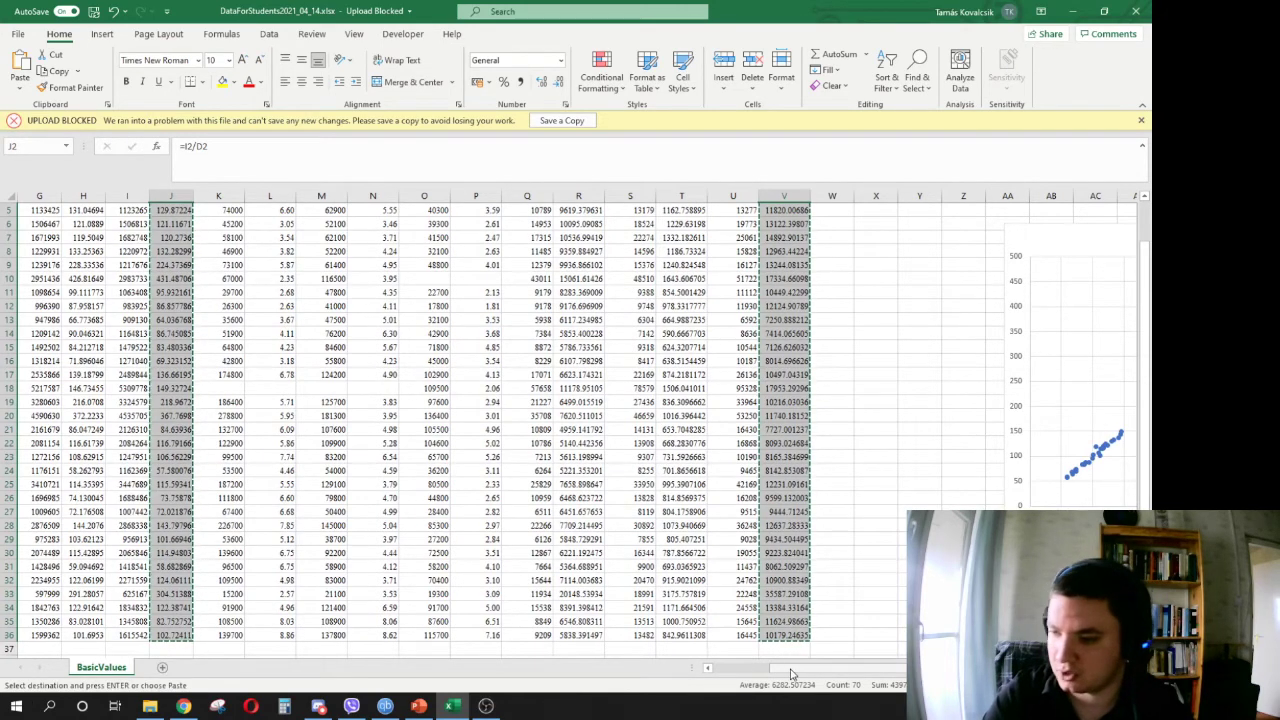
scroll(150, 645, left, 3)
drag(88, 631, 166, 243)
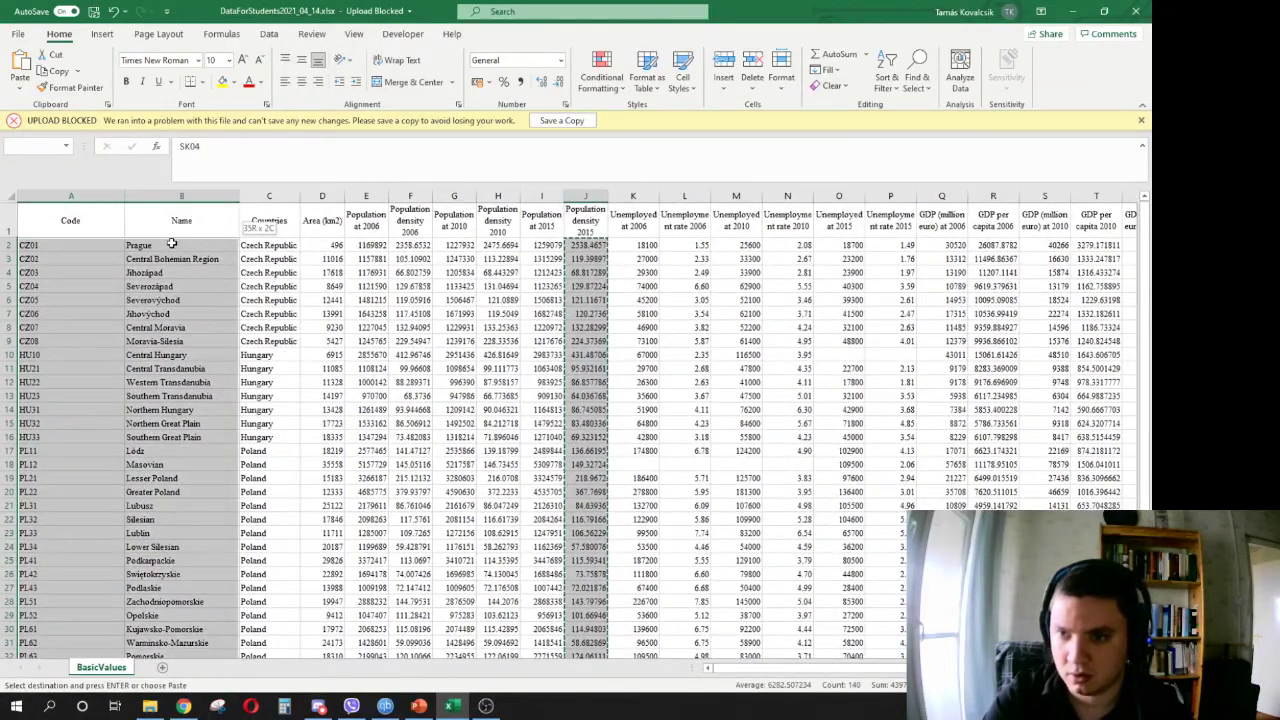
click(162, 667)
right_click(47, 228)
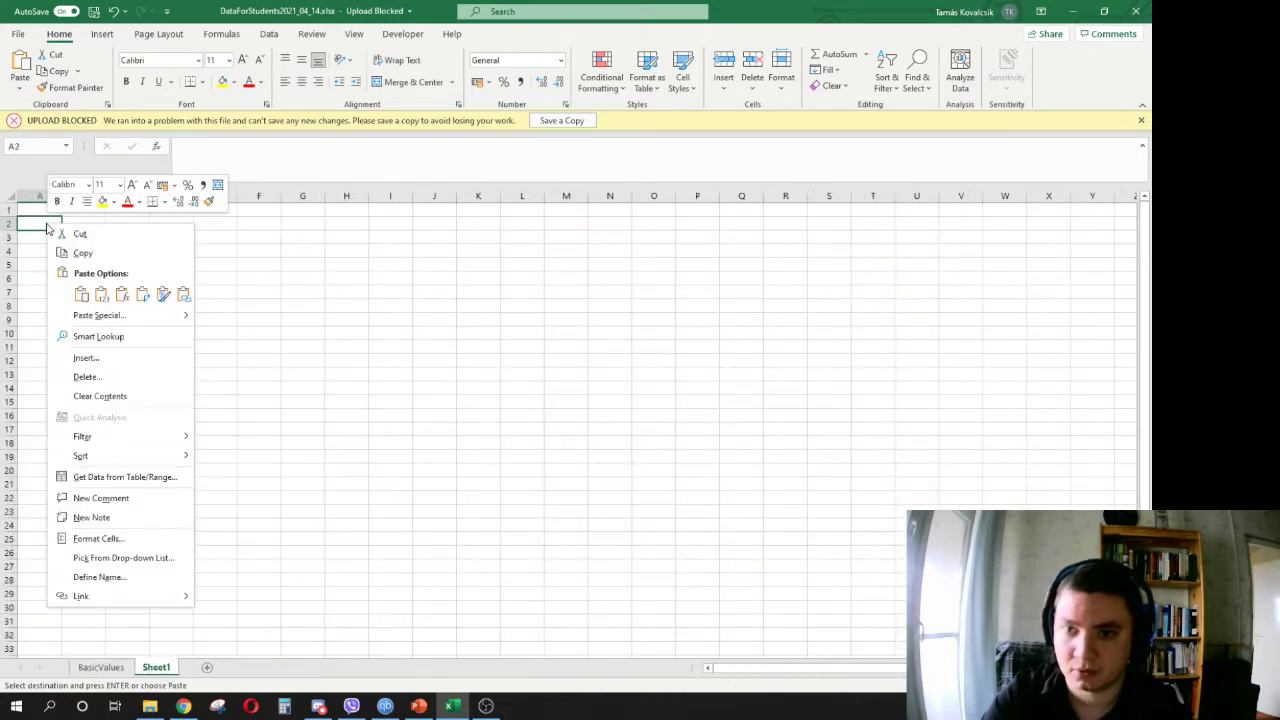
click(101, 293)
- Enter the headers Code, Name, Population density 2015 and GDP per capita 2015 in A1:D1 of Sheet1
click(34, 211)
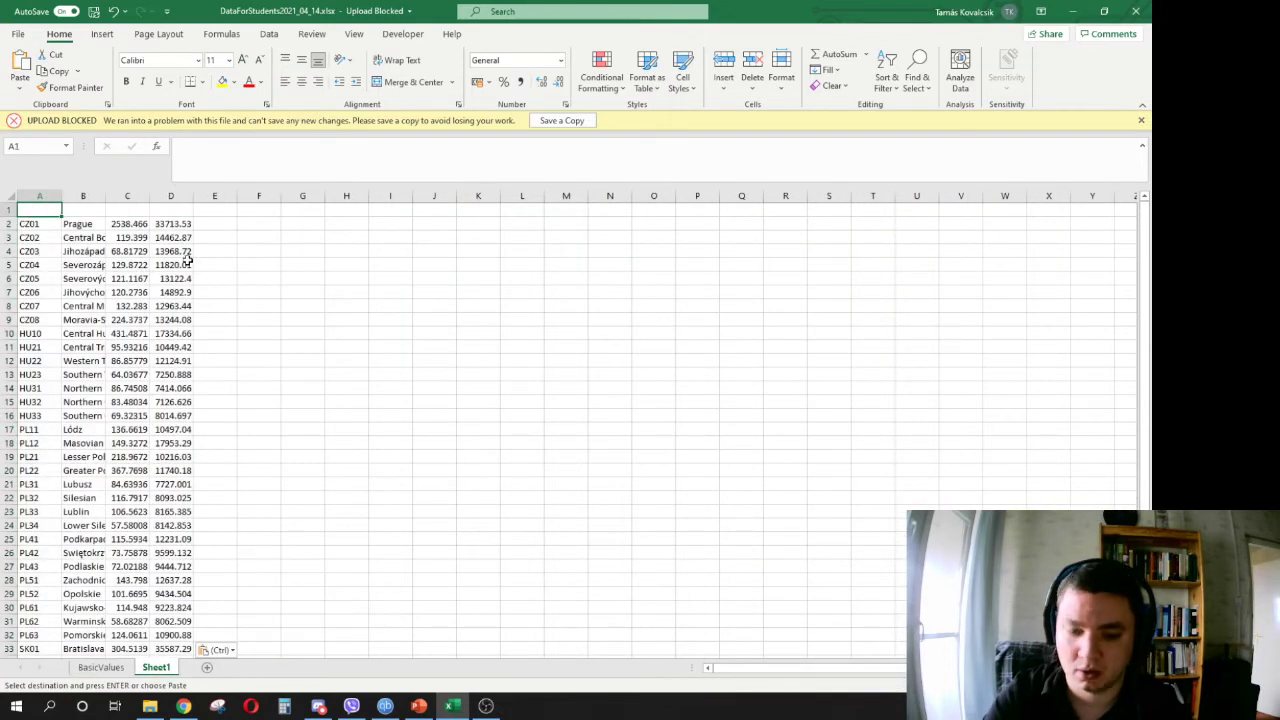
text(Code)
key(Tab)
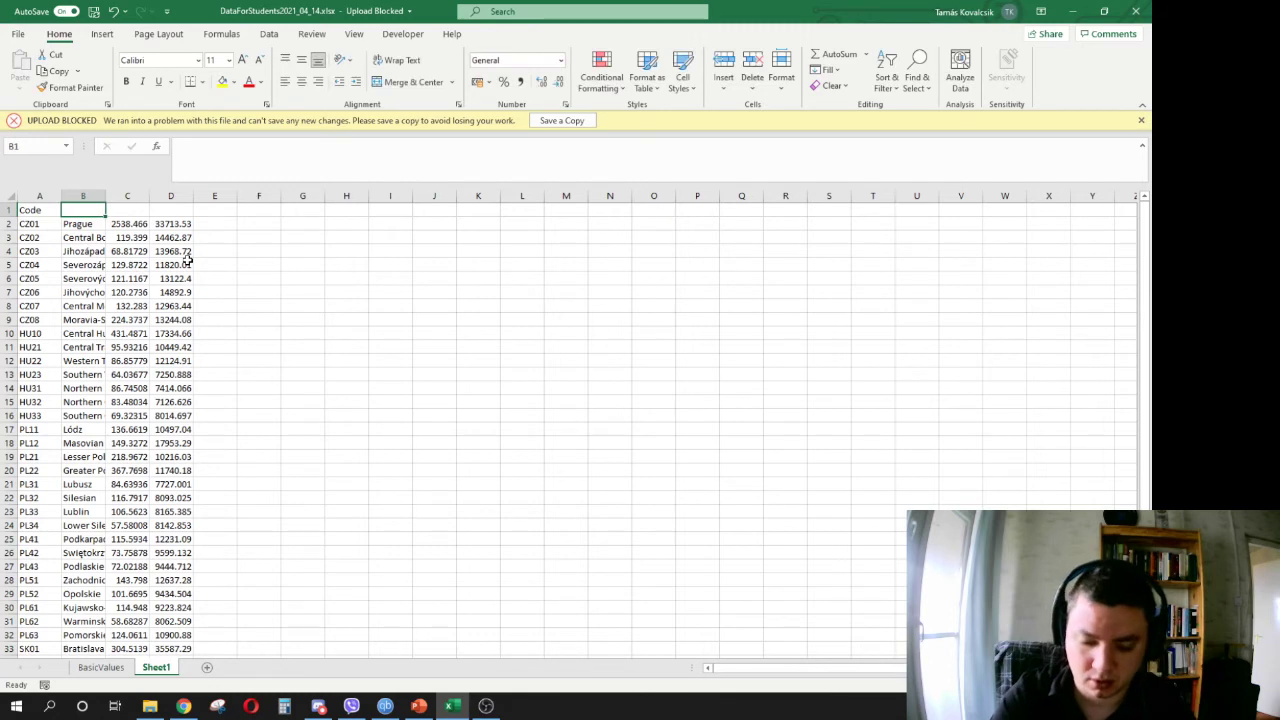
text(Name)
key(Tab)
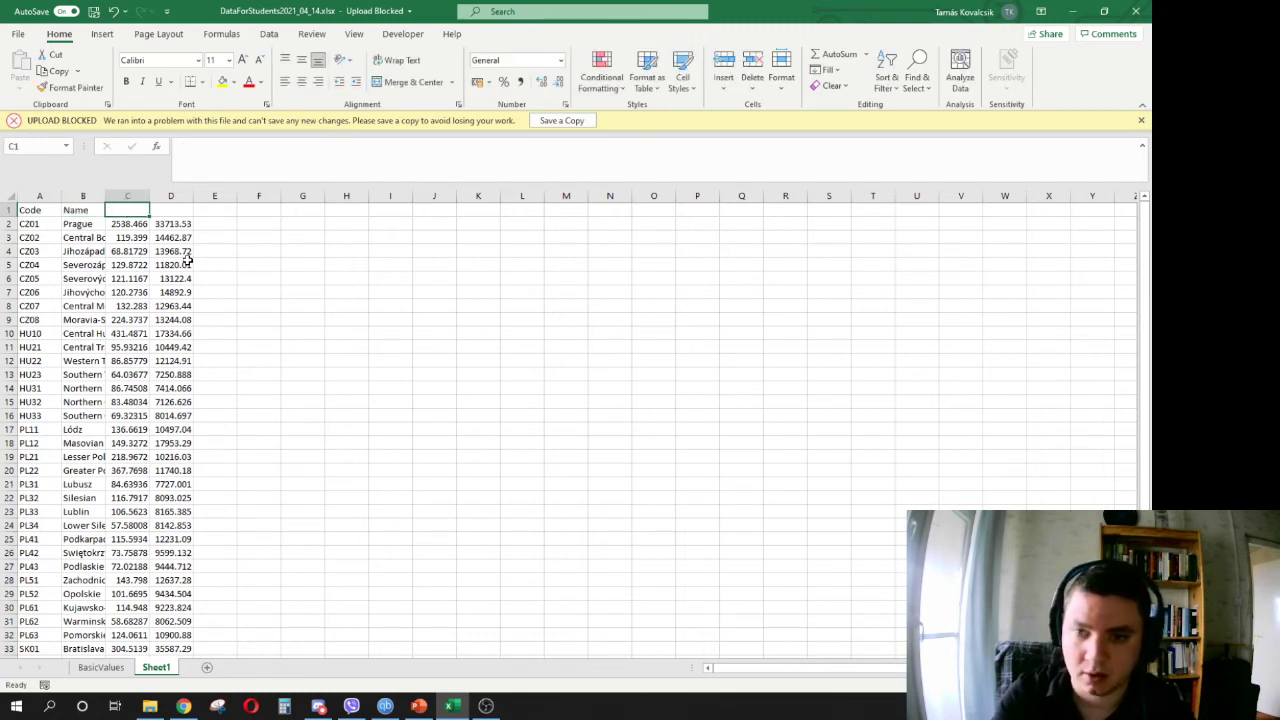
text(Popu)
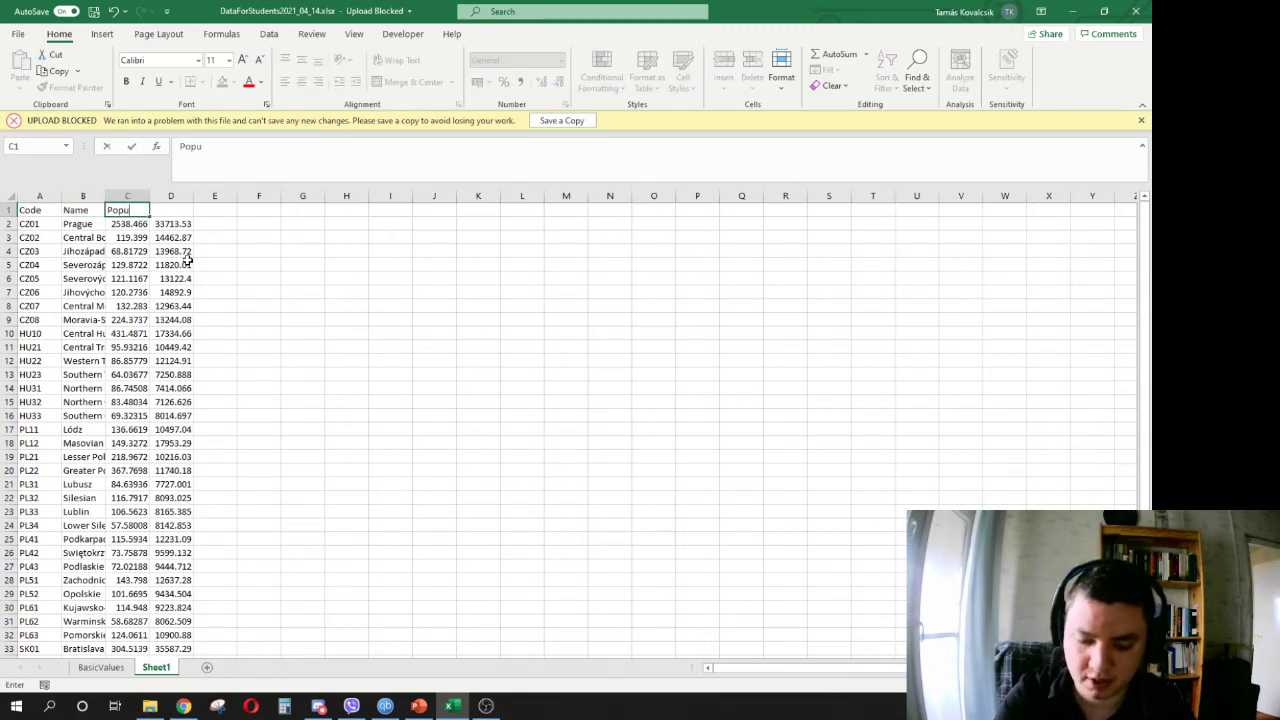
text(lation density)
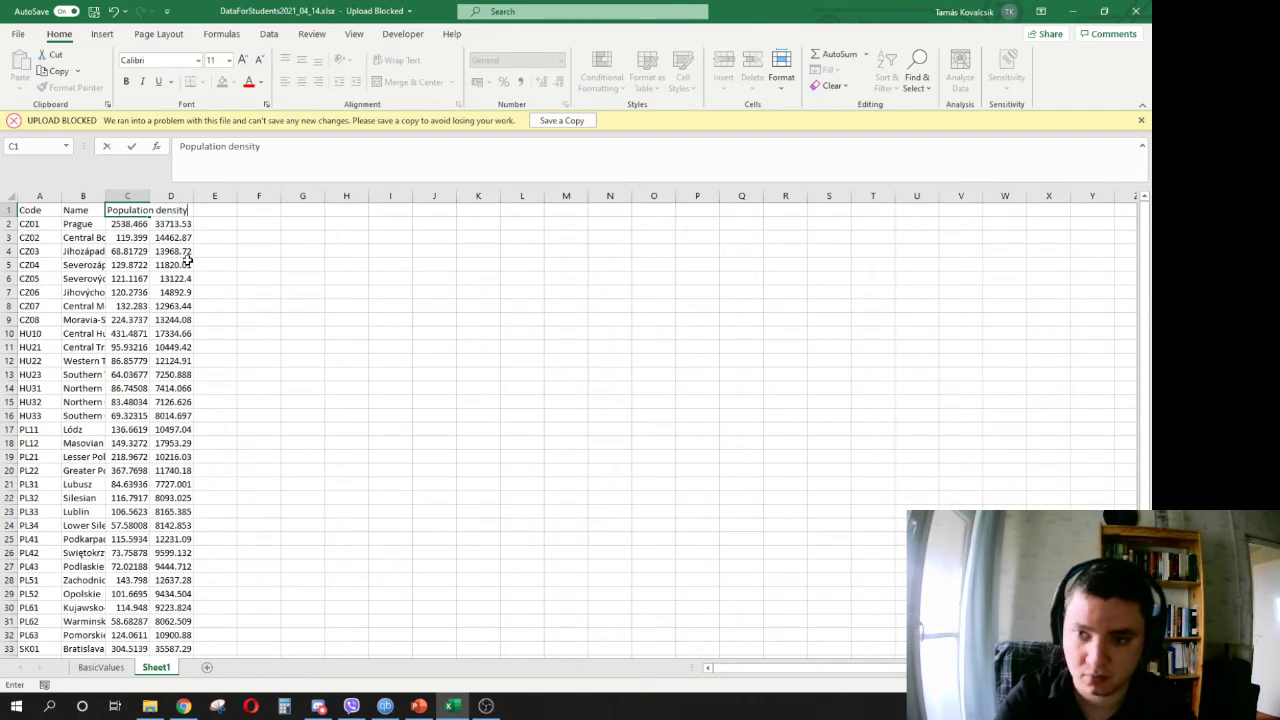
text( 2015)
key(Tab)
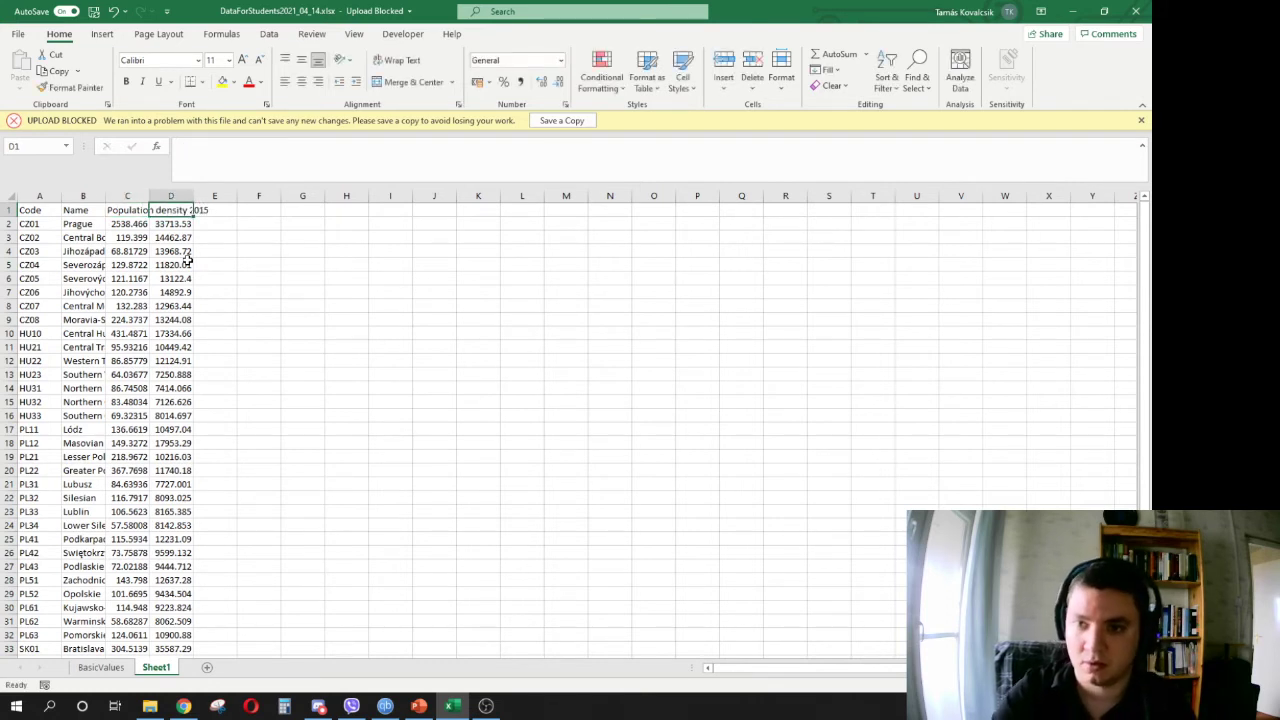
text(GDP per capita )
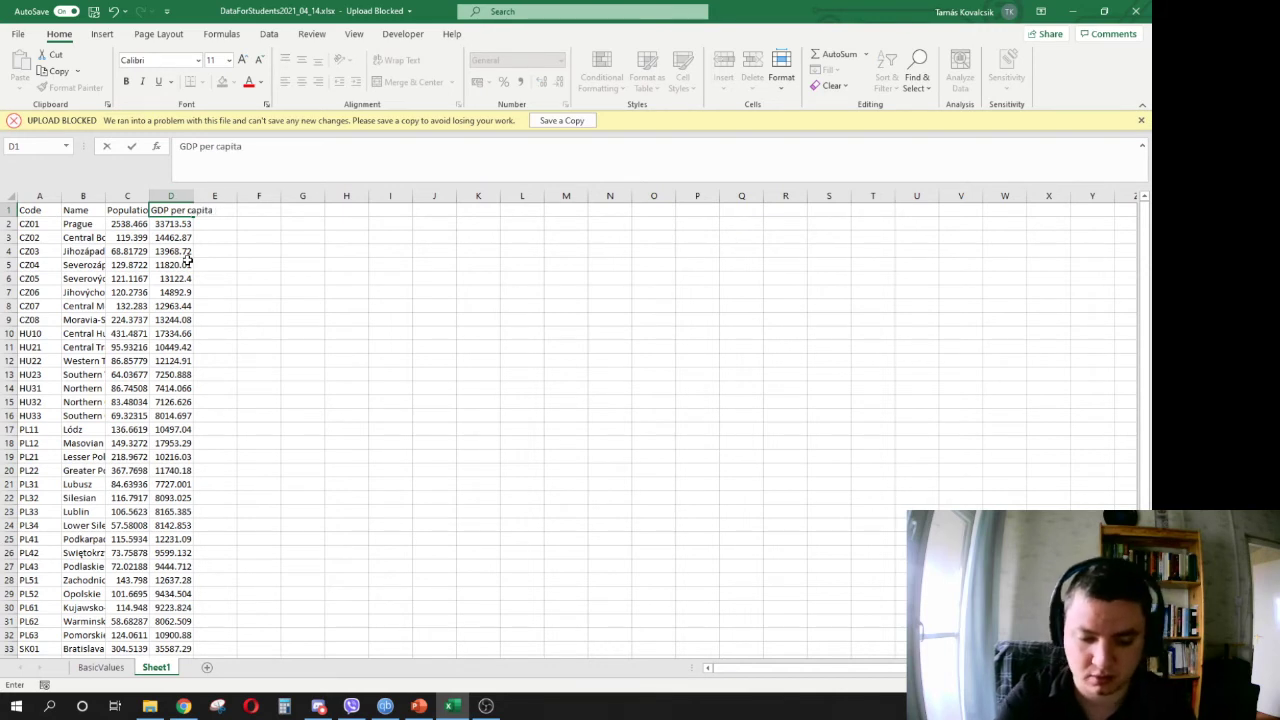
text(2015)
key(Return)
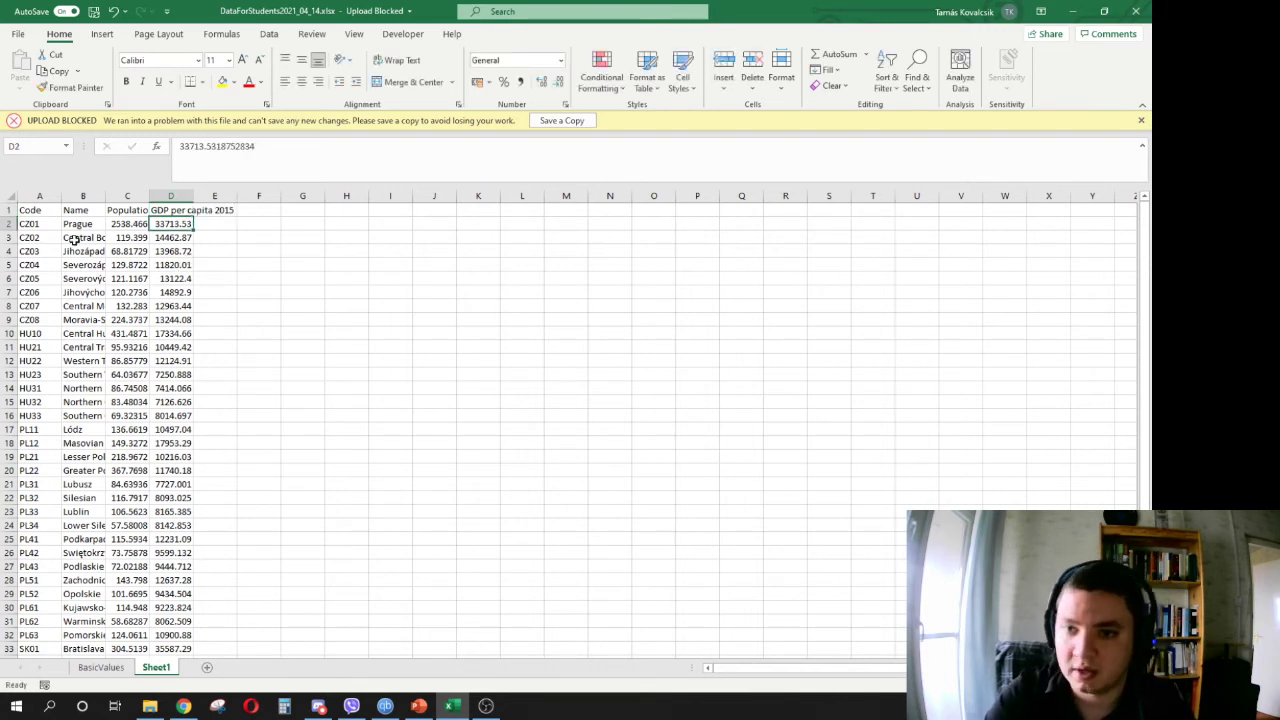
- Delete the entire rows of the outlier regions Prague (CZ01) and Bratislava (SK01) from Sheet1
right_click(8, 224)
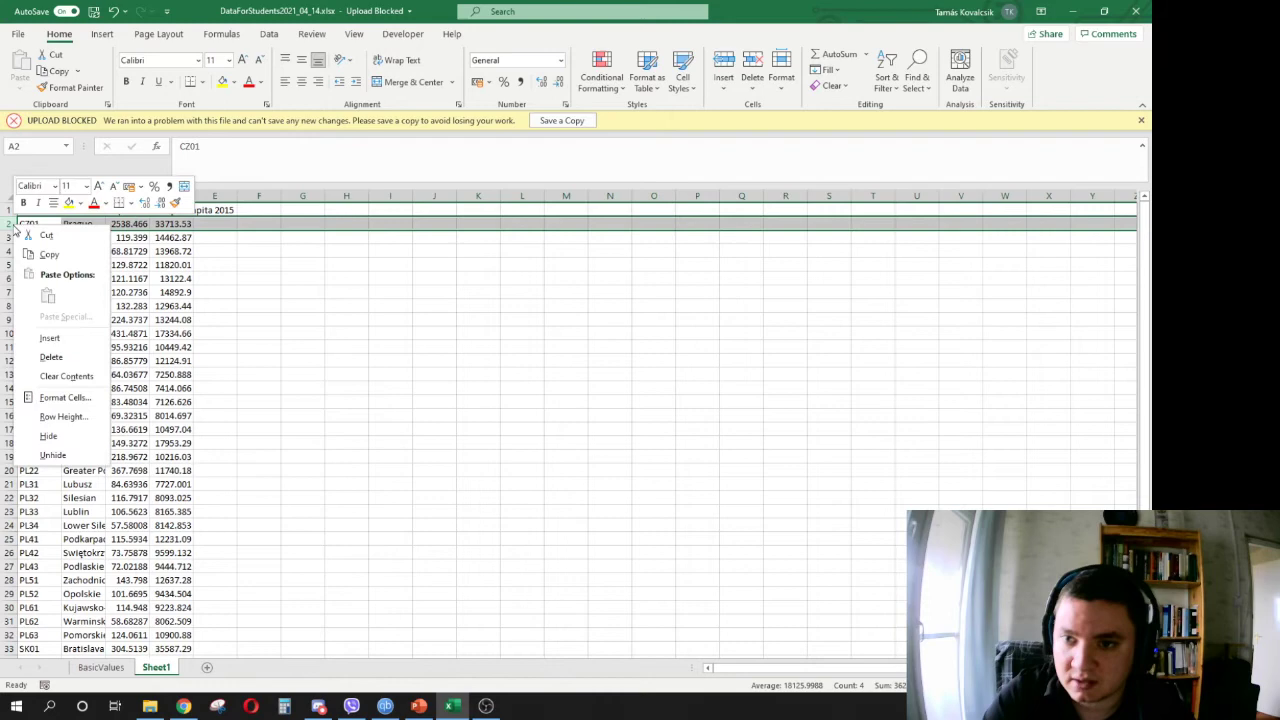
click(51, 357)
scroll(277, 334, down, 5)
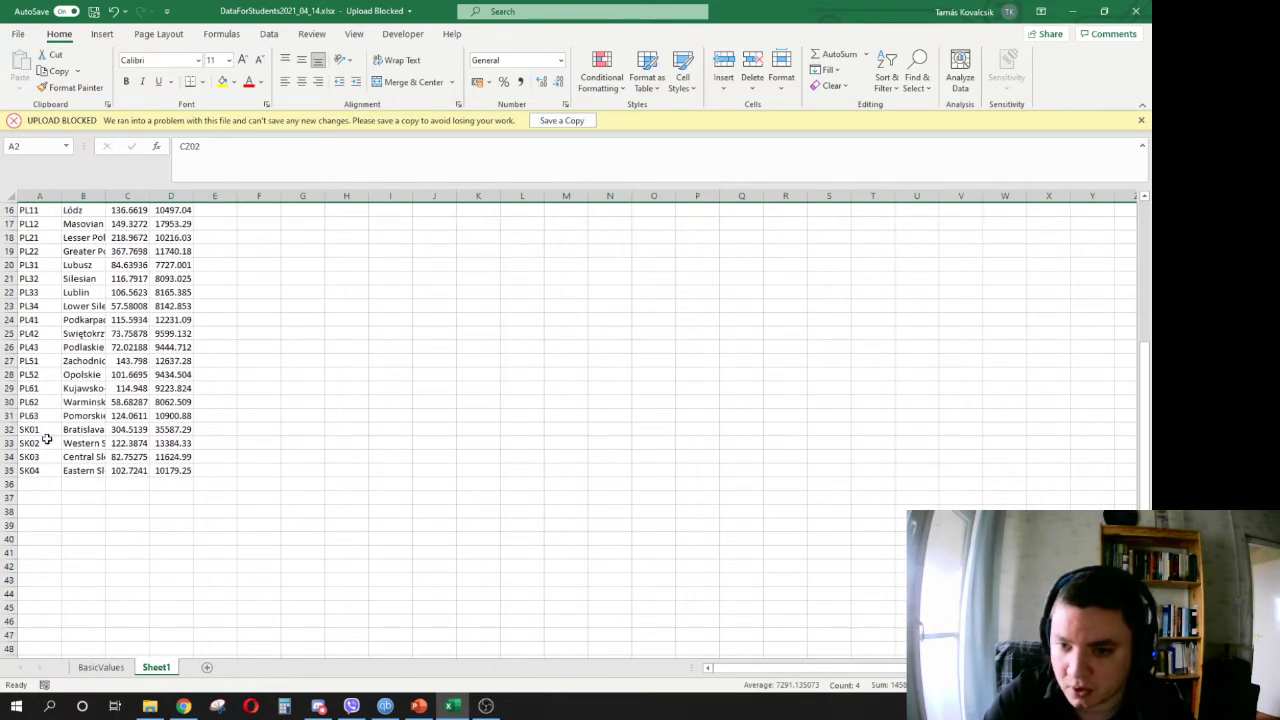
click(10, 429)
right_click(10, 429)
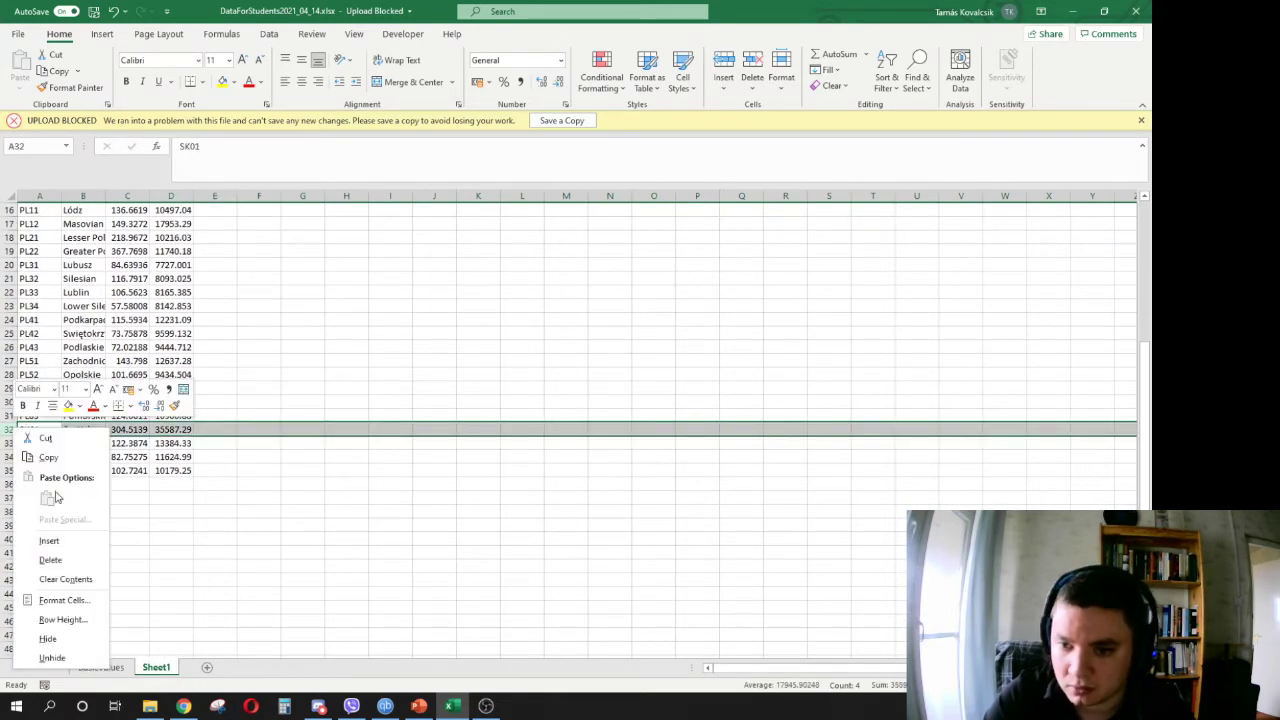
click(56, 563)
scroll(506, 531, up, 5)
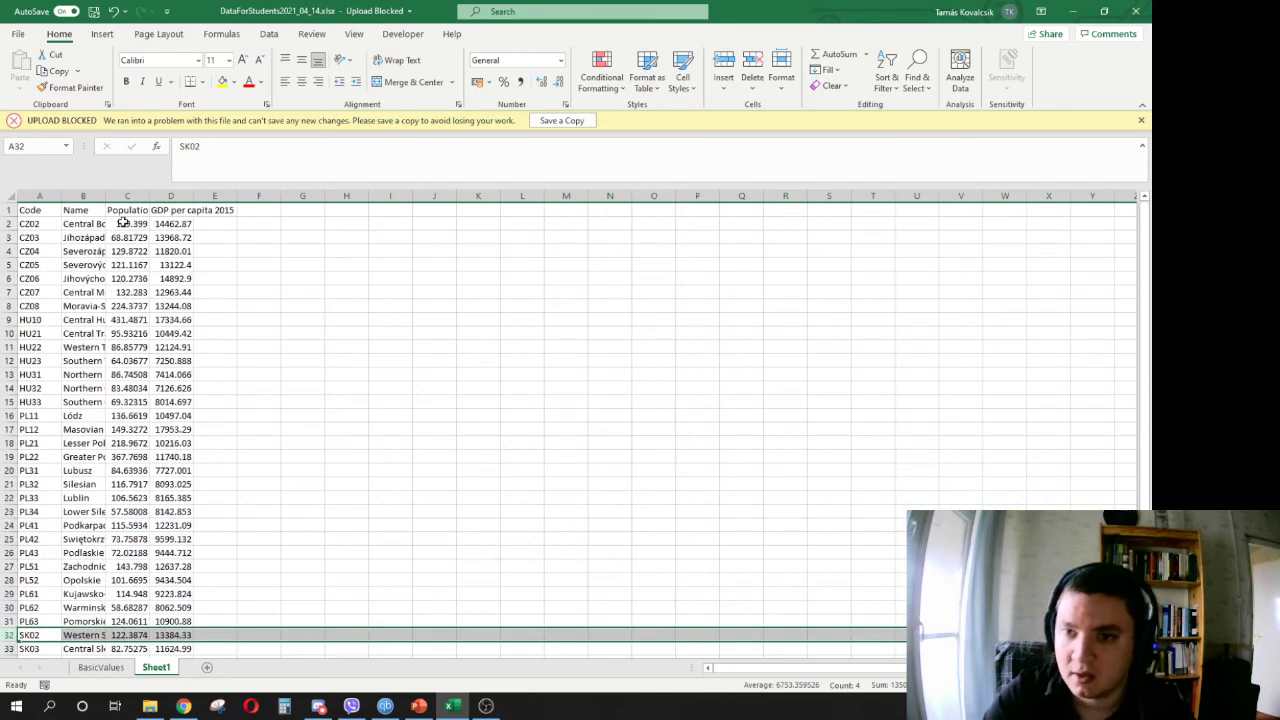
- Plot population density against GDP per capita from C2:D34 in a scatter chart and place it beside the data around columns J to Q
drag(122, 222, 180, 628)
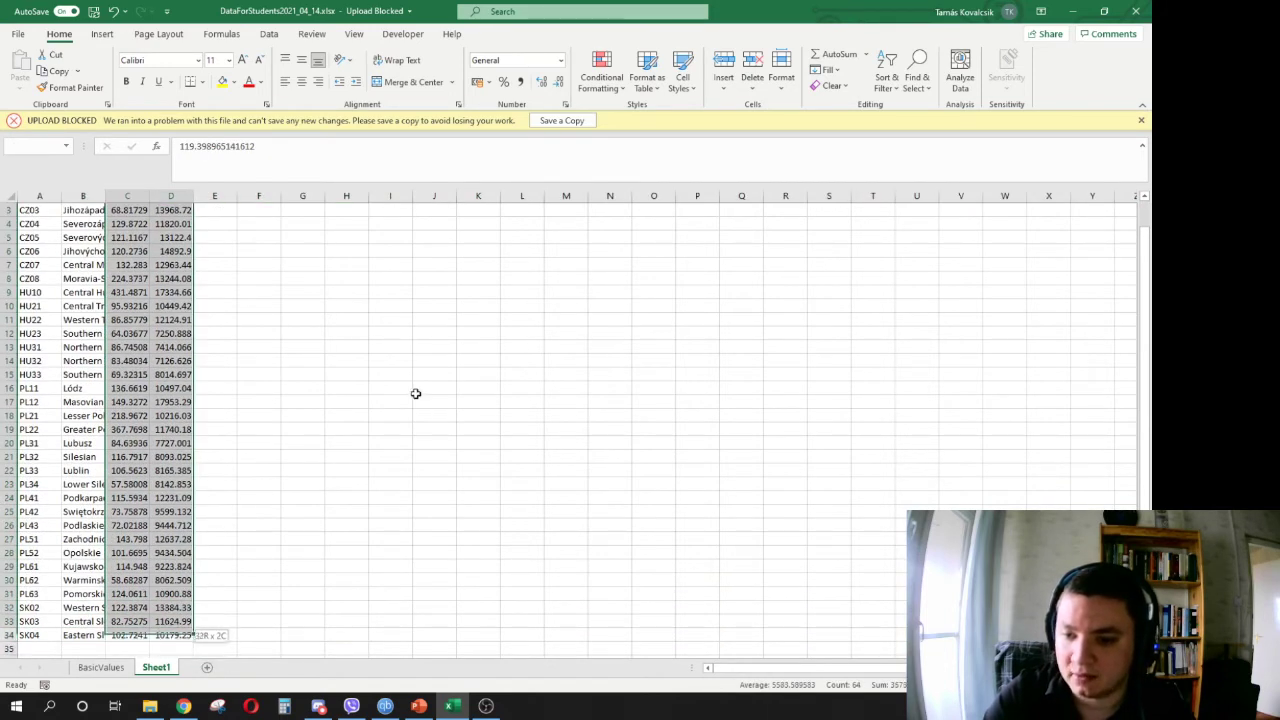
scroll(416, 394, up, 1)
scroll(380, 411, down, 6)
drag(127, 415, 168, 228)
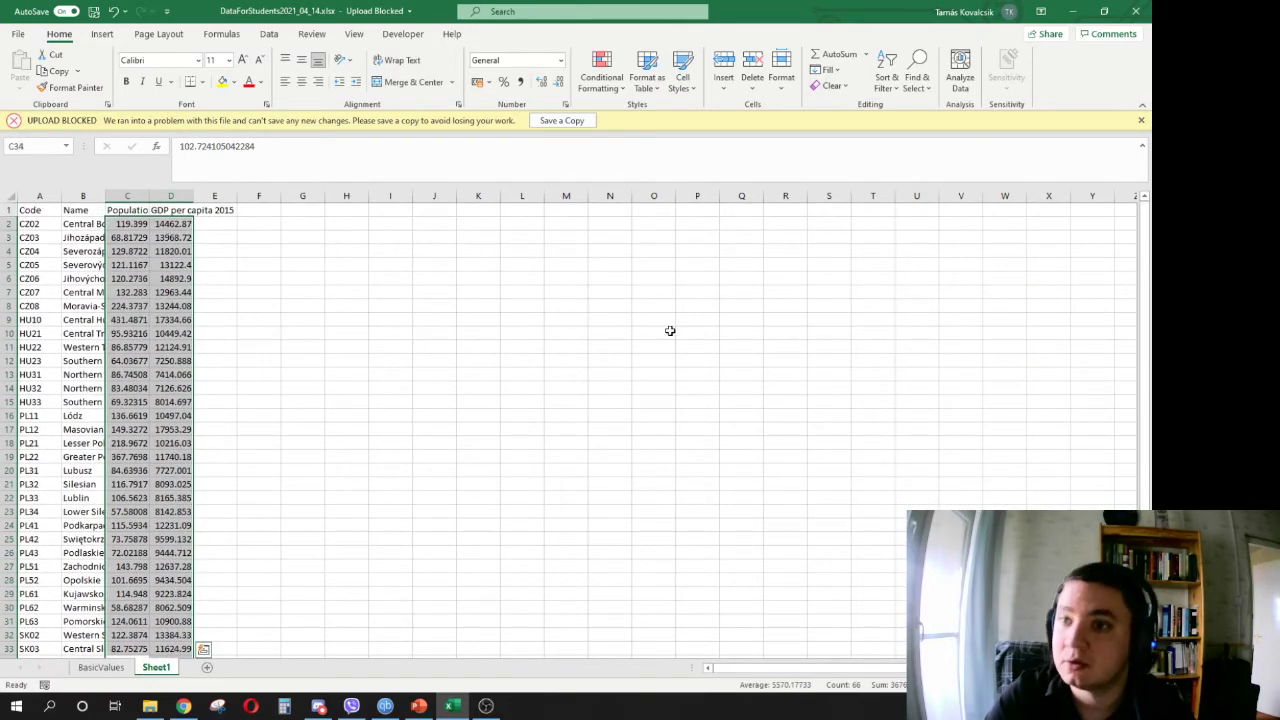
click(103, 34)
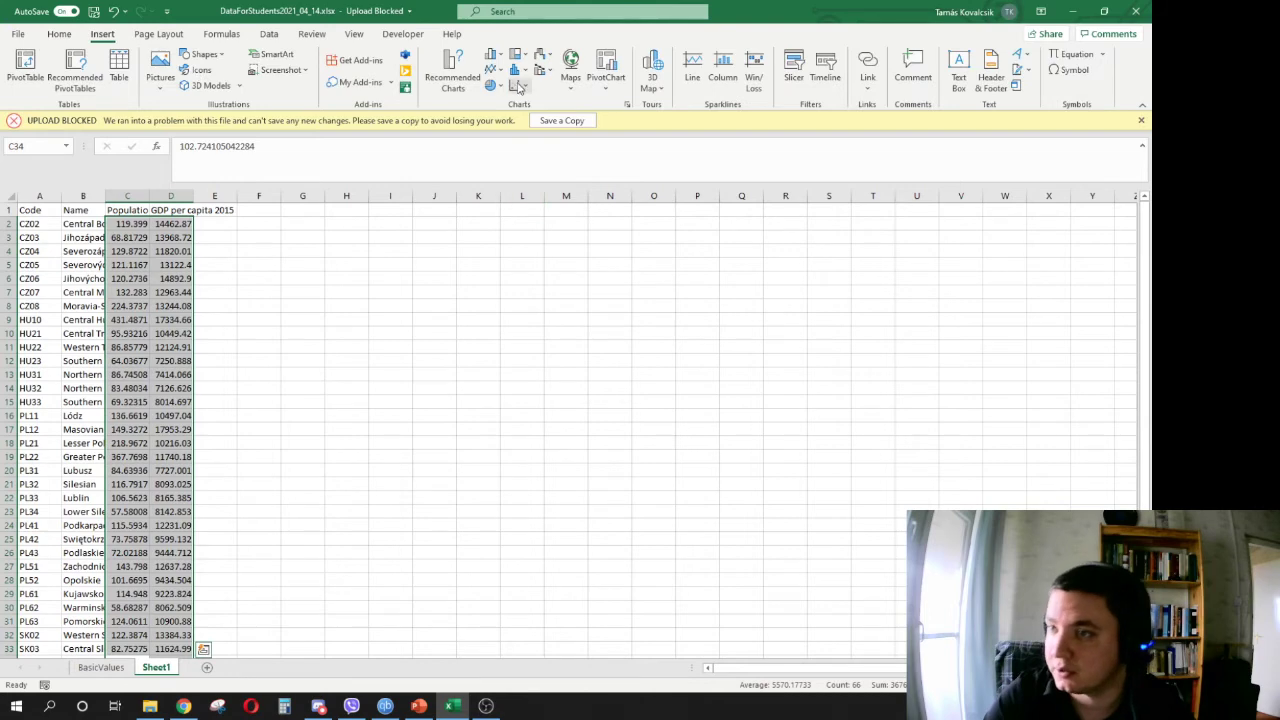
click(516, 86)
click(528, 133)
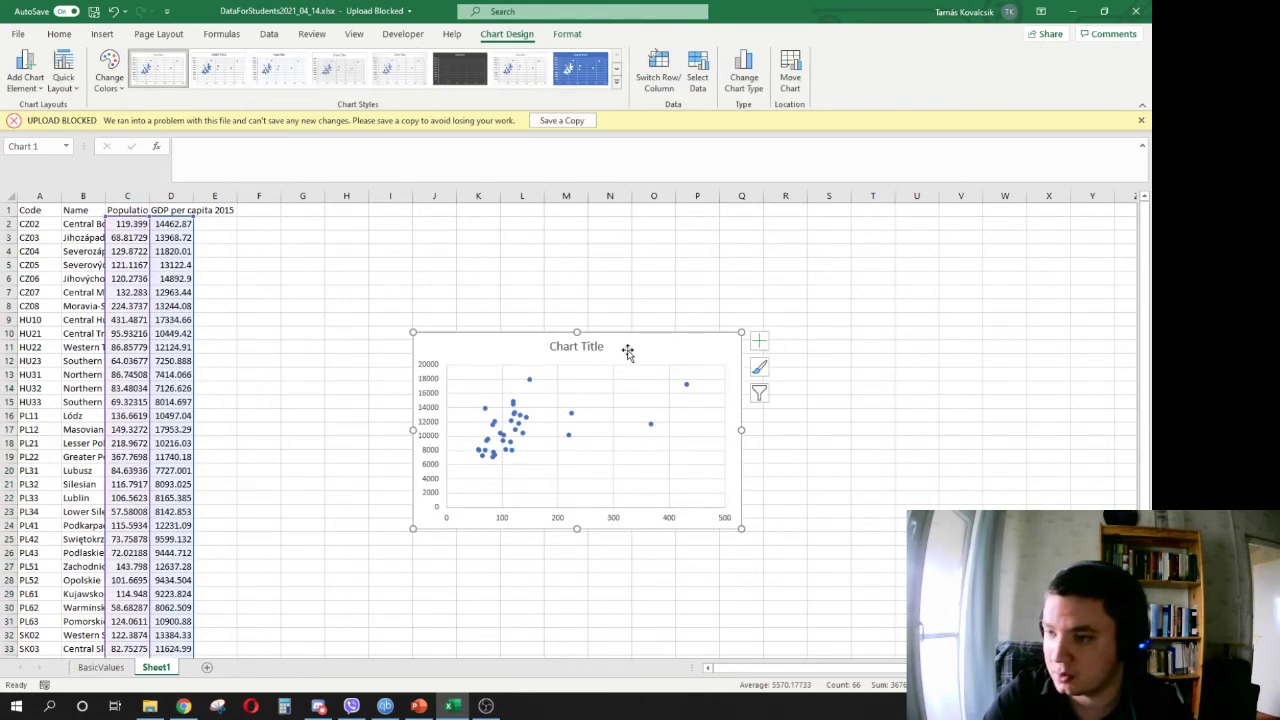
drag(626, 351, 506, 246)
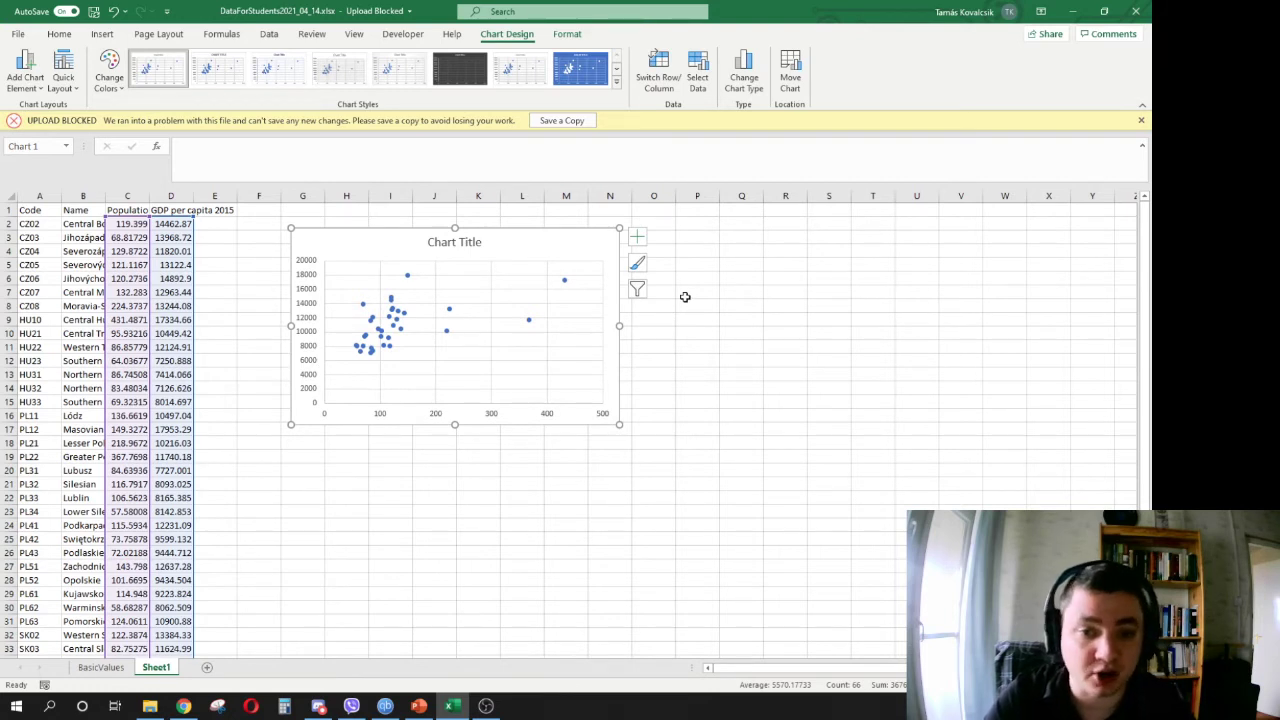
drag(520, 240, 661, 241)
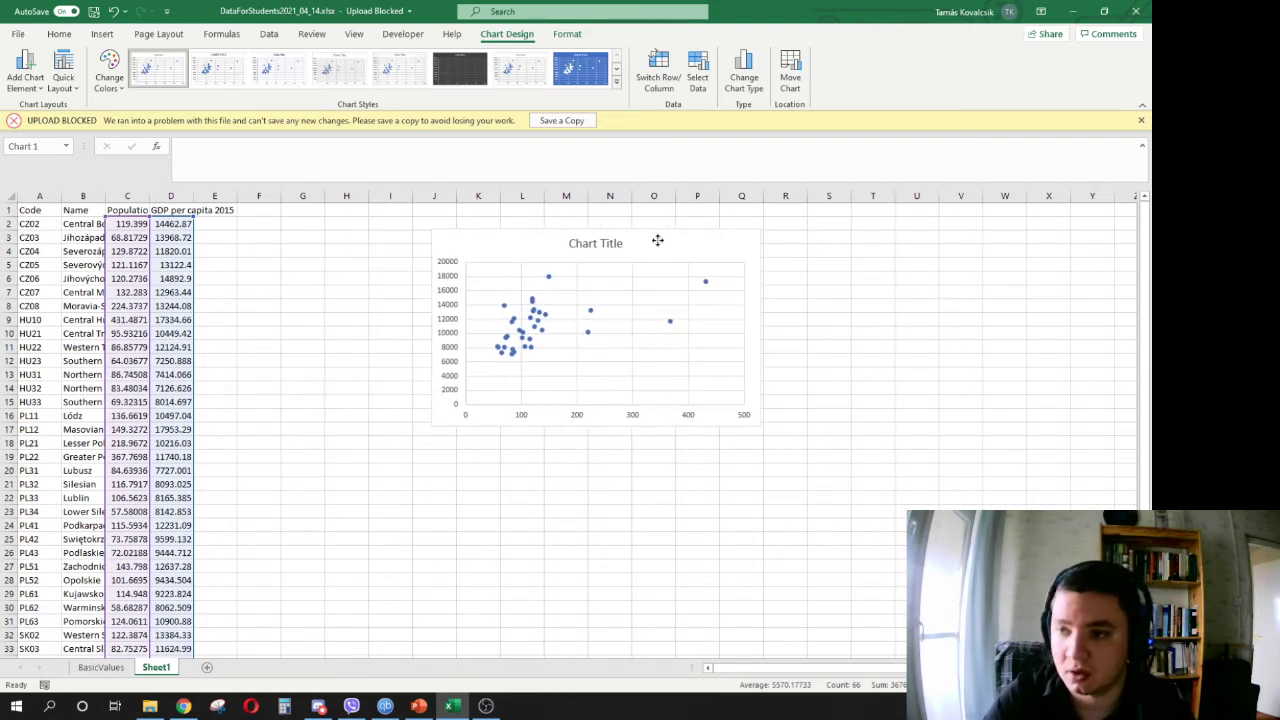
- Calculate the correlation between population density and GDP per capita in F3 with =CORREL(C2:C34;D2:D34)
click(267, 237)
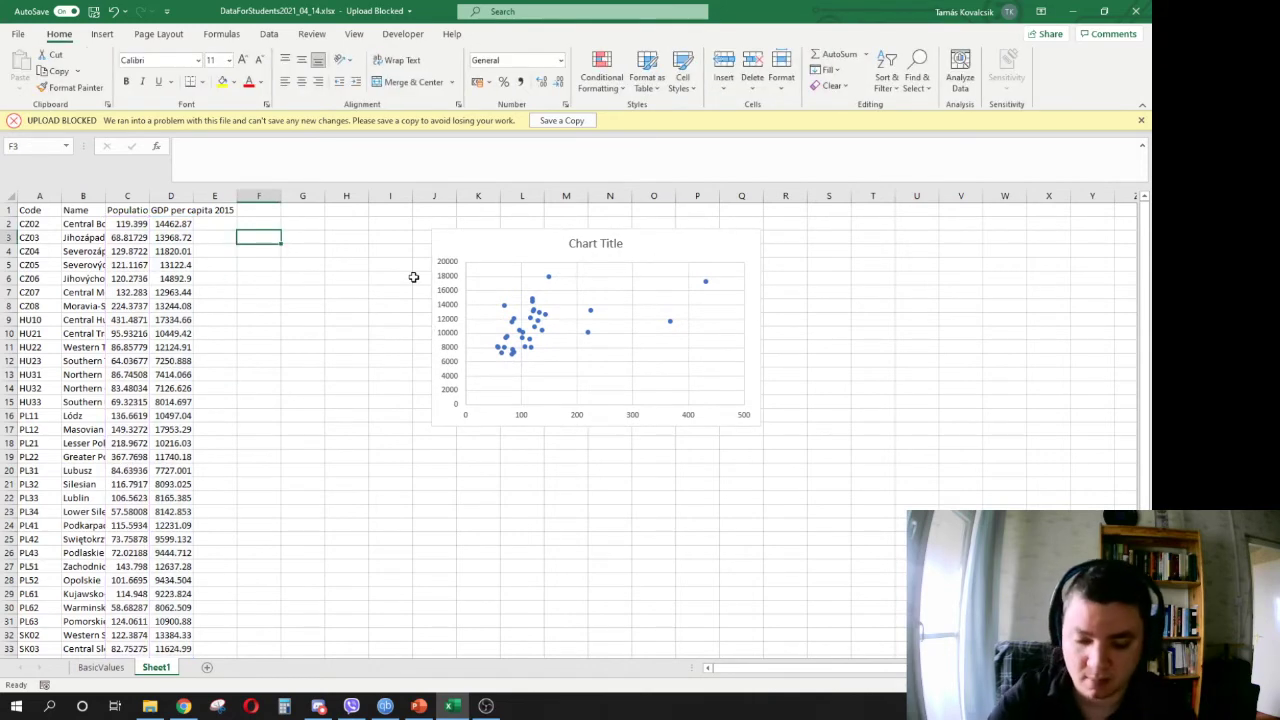
text(=corre)
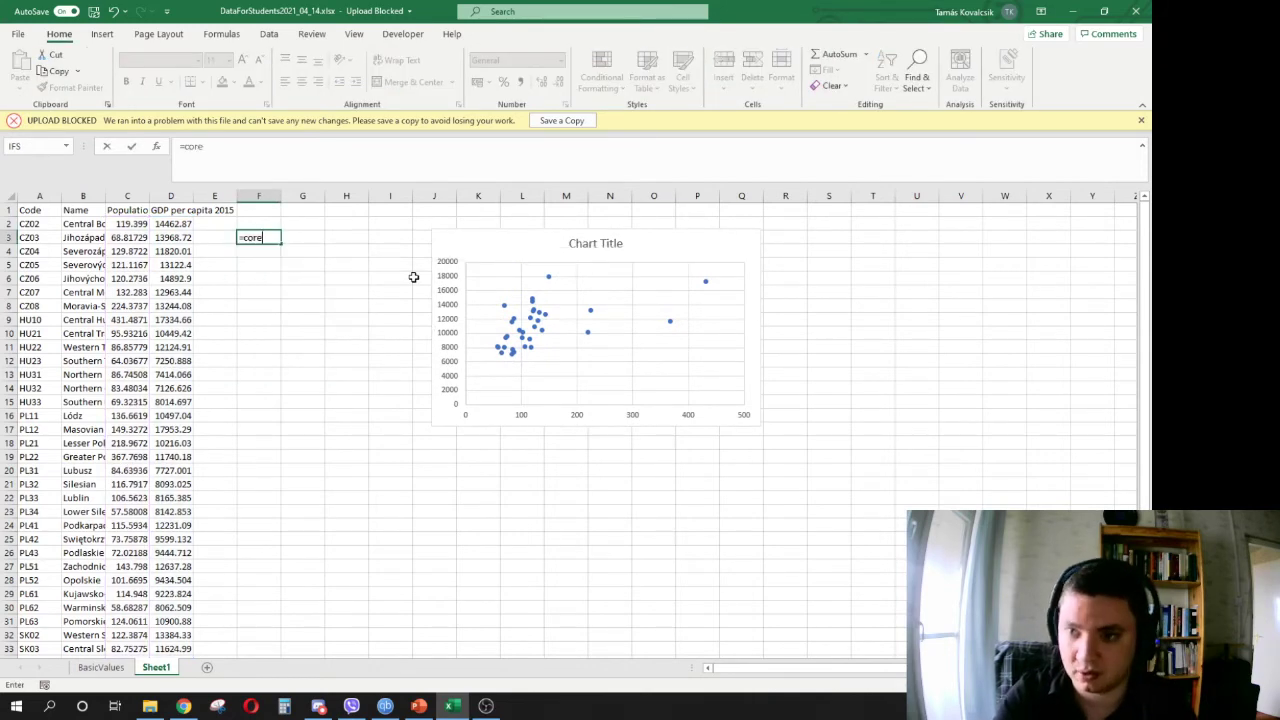
text(l()
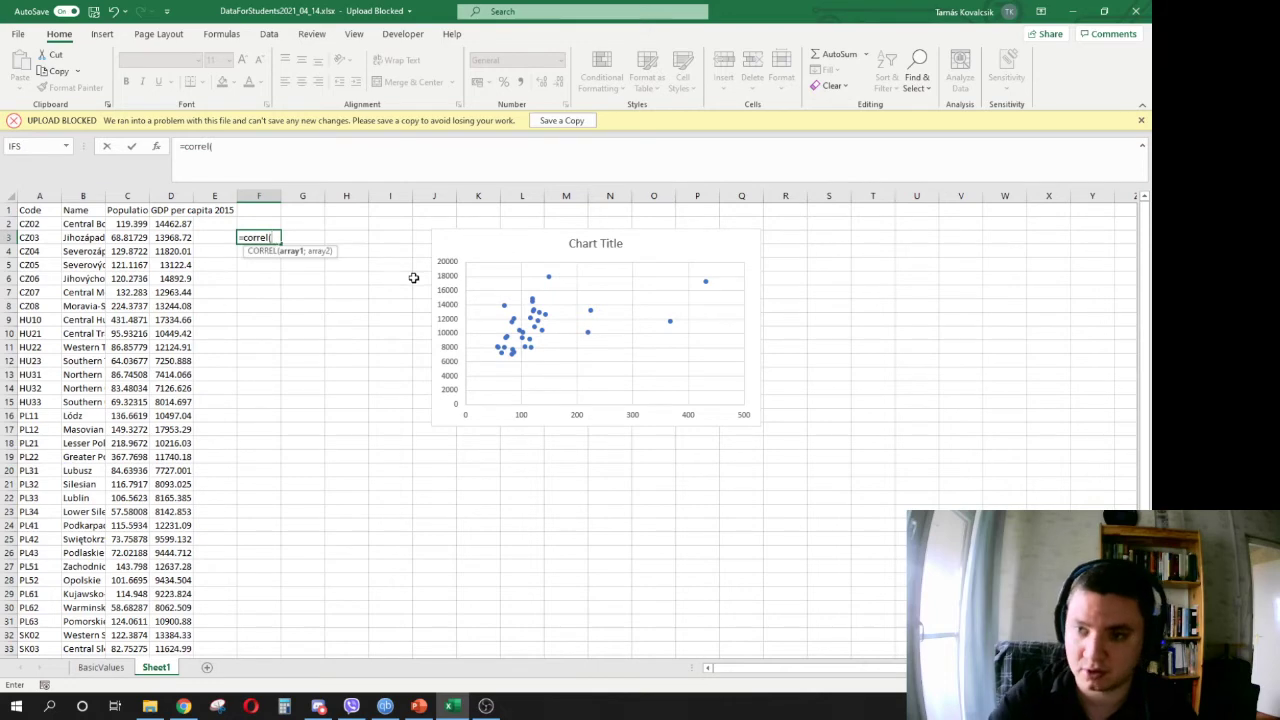
drag(133, 224, 131, 632)
text(;)
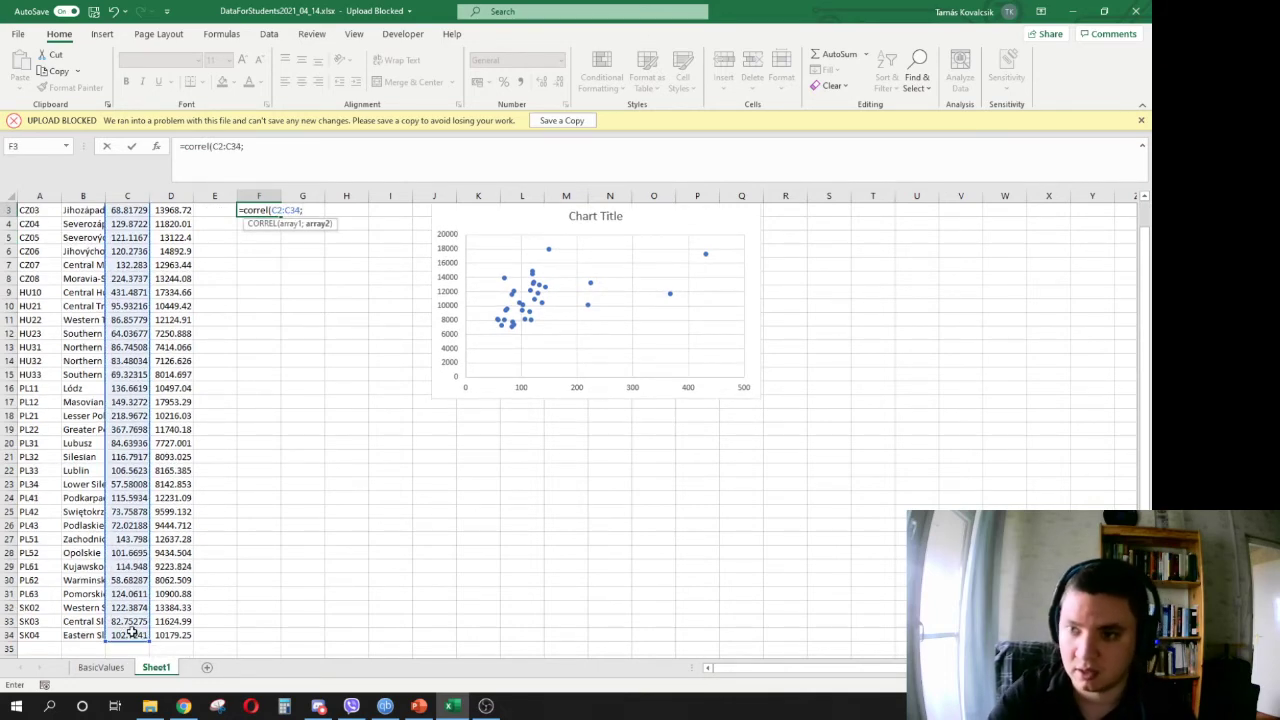
scroll(131, 632, up, 1)
drag(184, 226, 186, 636)
text())
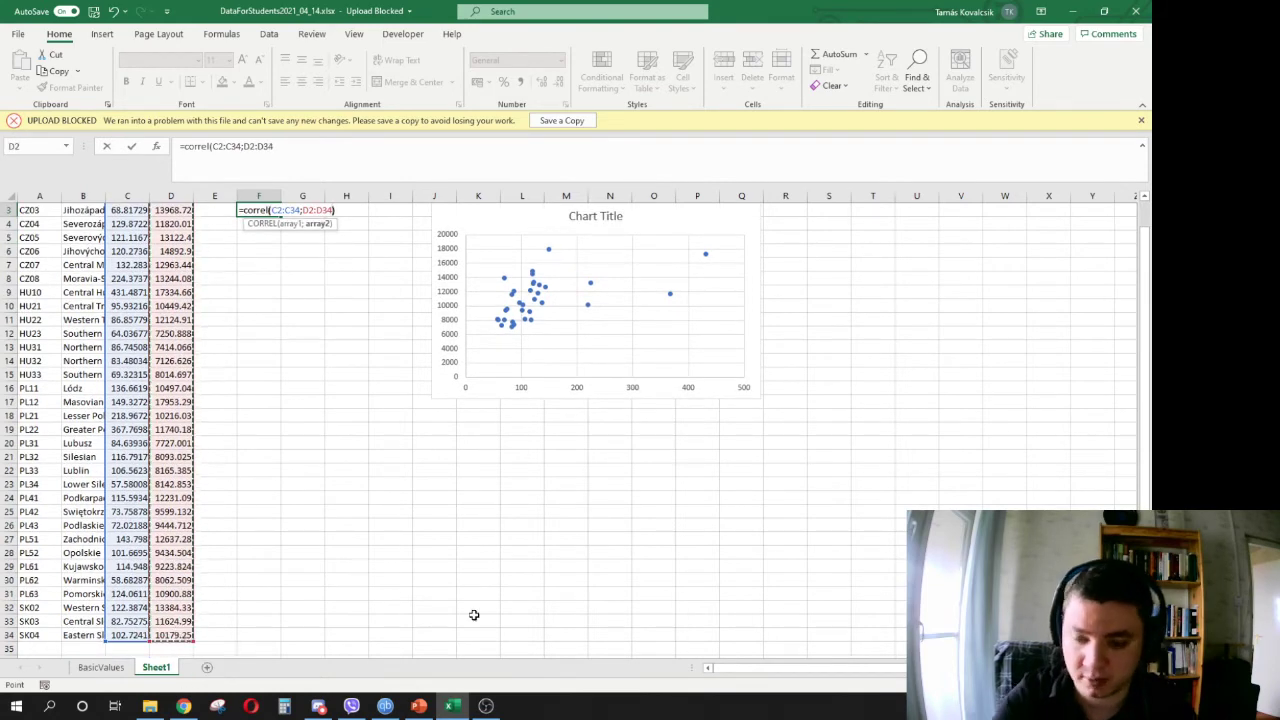
key(Return)
scroll(280, 371, up, 1)
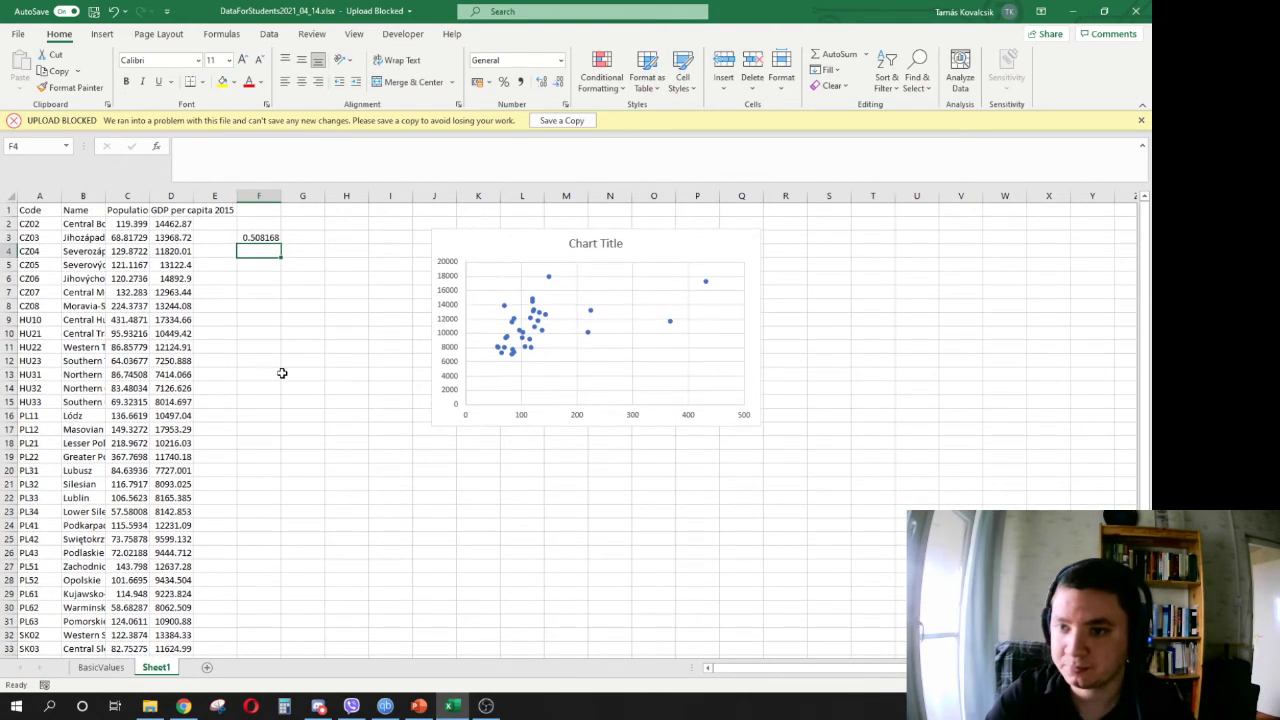
click(267, 237)
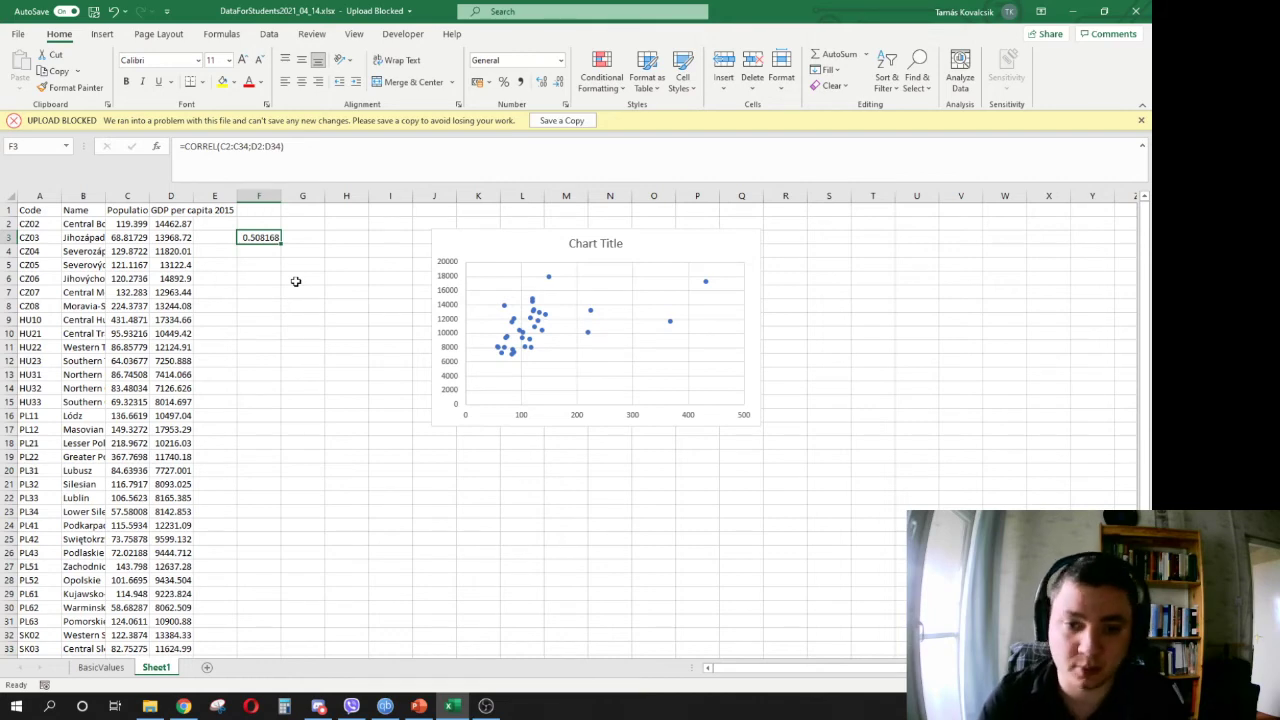
- On the BasicValues sheet, plot unemployment rate 2015 against GDP per capita 2015 in a scatter chart, and delete the chart after viewing it
click(97, 669)
mouse_move(892, 668)
mouse_down()
mouse_move(975, 668)
mouse_move(902, 668)
mouse_up()
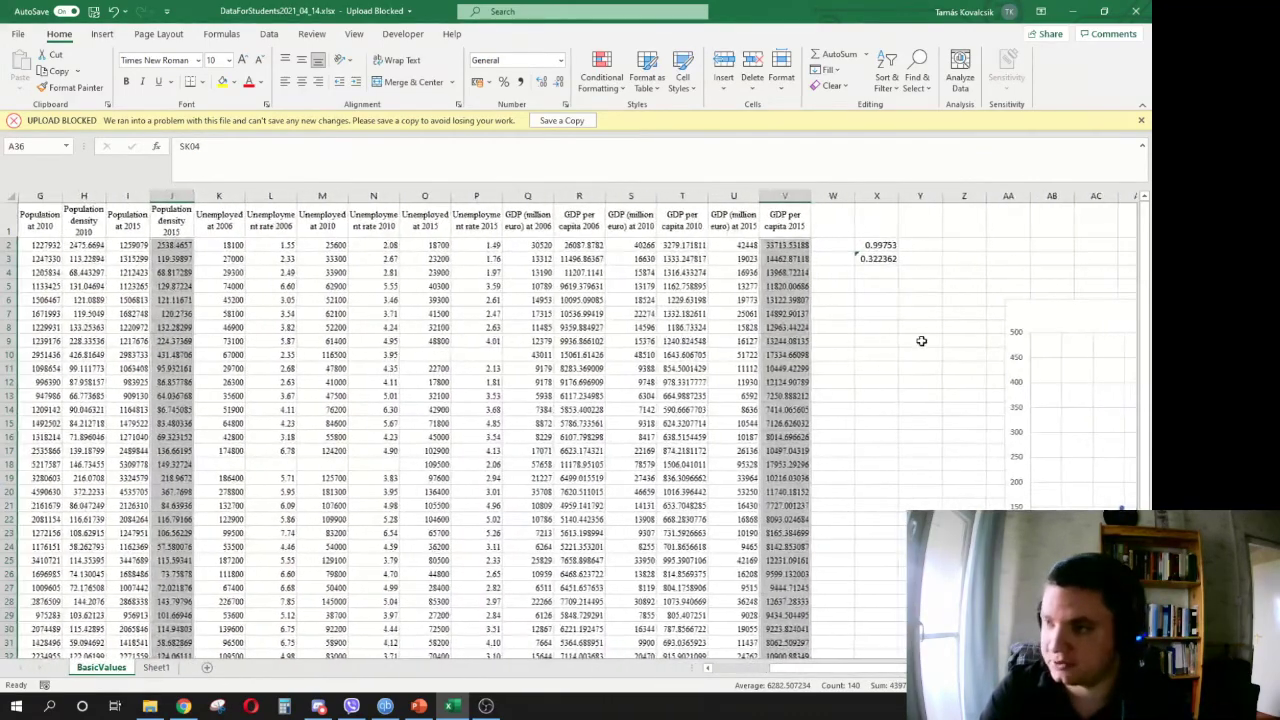
click(908, 343)
drag(785, 245, 800, 645)
scroll(862, 513, up, 2)
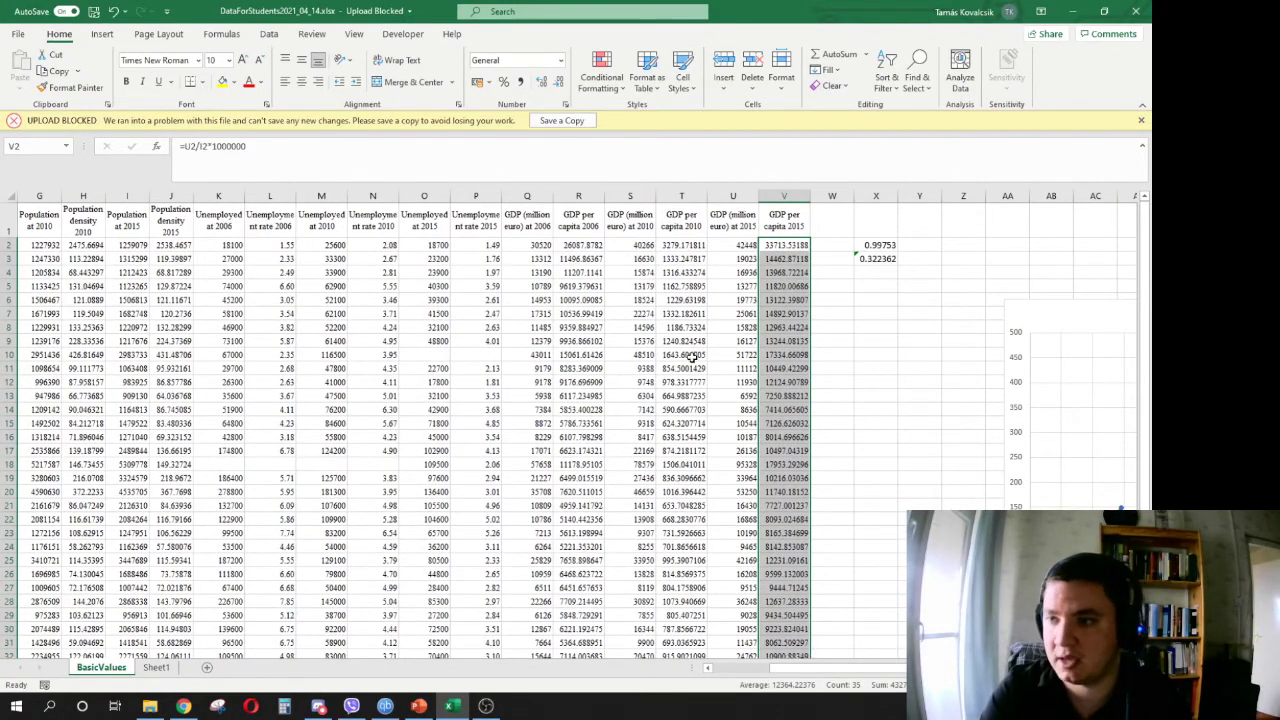
drag(490, 245, 500, 690)
scroll(360, 410, up, 3)
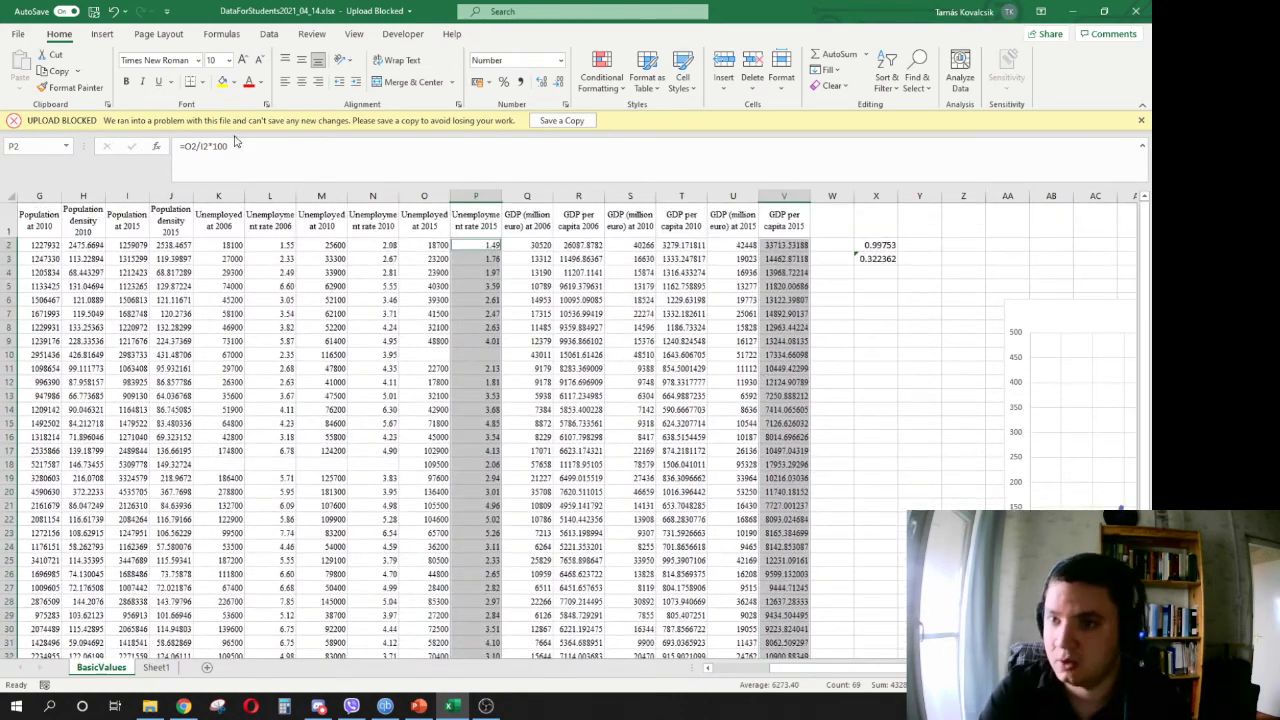
click(102, 34)
click(522, 86)
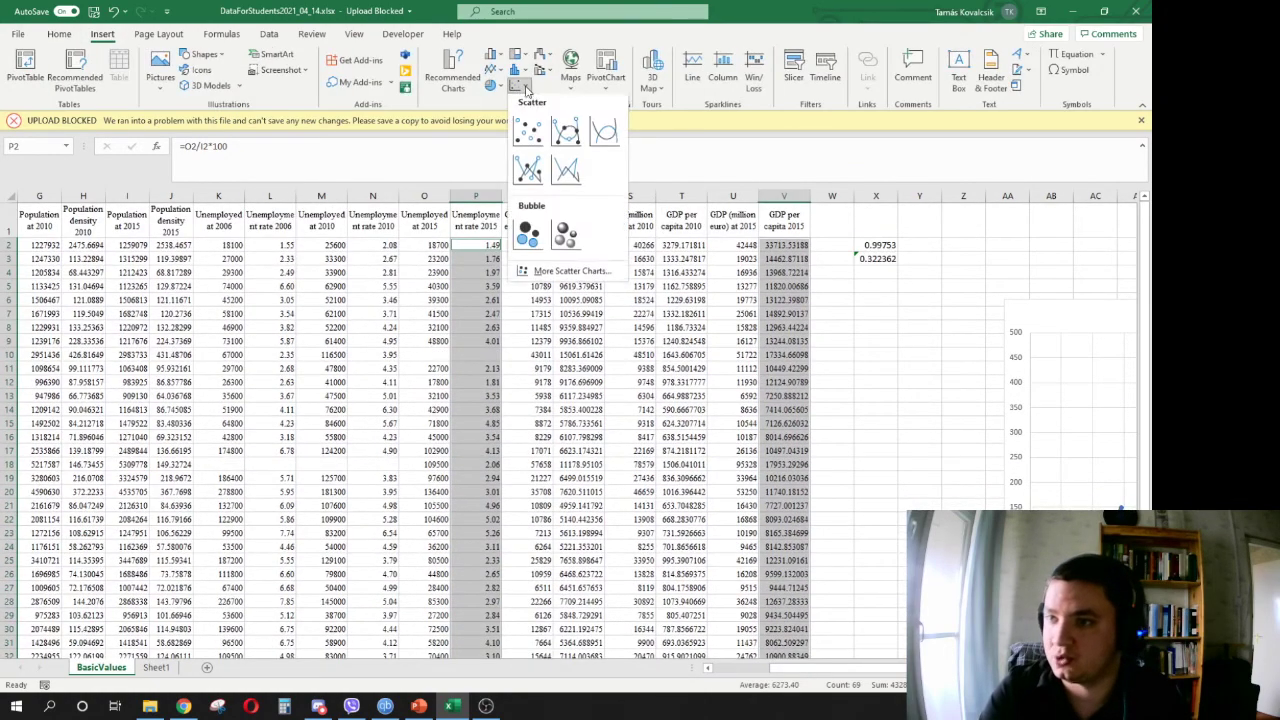
click(528, 131)
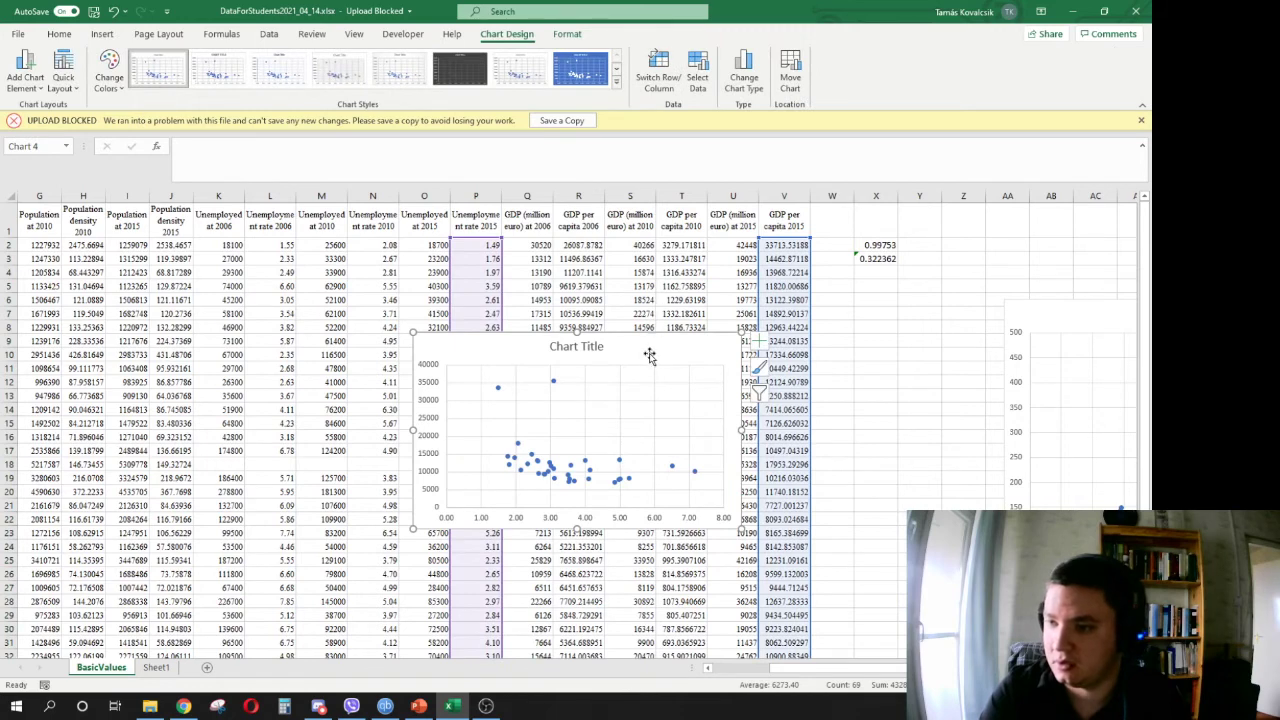
drag(649, 356, 529, 240)
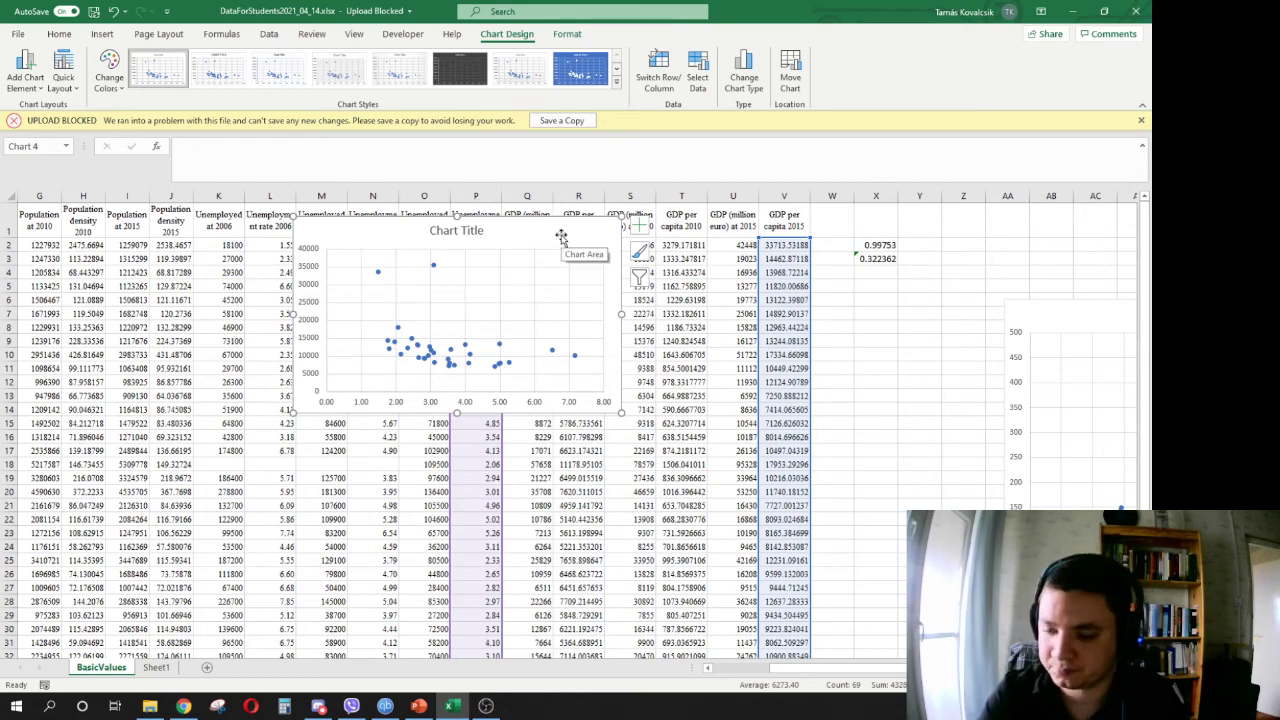
key(Delete)
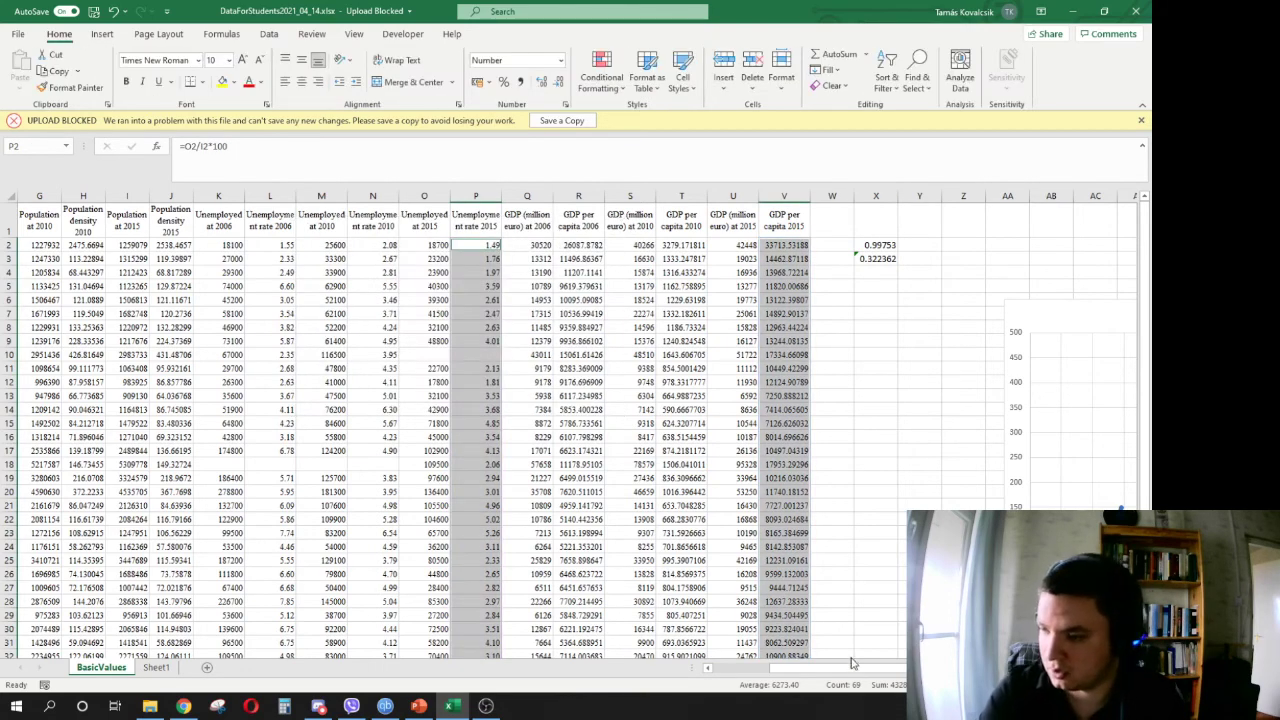
- Copy the Code, Name, Unemployment rate 2015 and GDP per capita 2015 columns with headers, rows 1 to 36, from the BasicValues sheet
scroll(843, 667, left, 2)
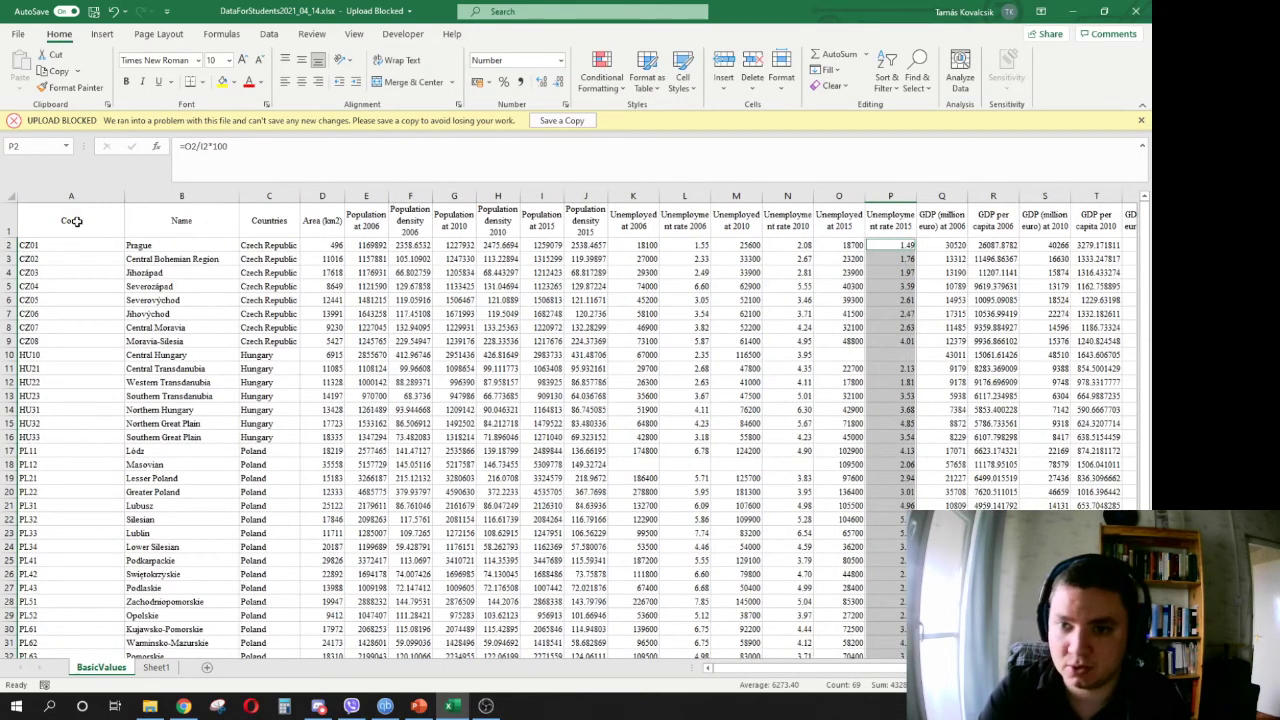
drag(73, 217, 189, 628)
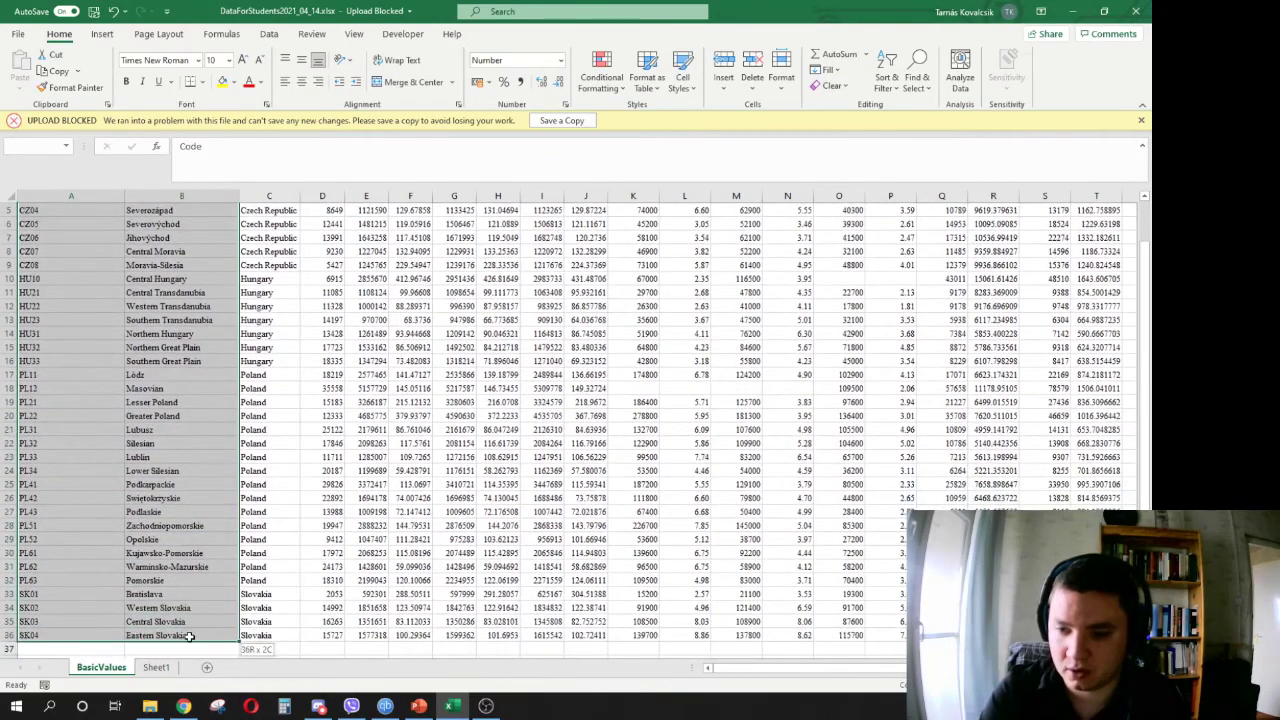
mouse_move(791, 670)
mouse_down()
mouse_move(848, 675)
mouse_move(811, 672)
mouse_up()
scroll(686, 562, up, 2)
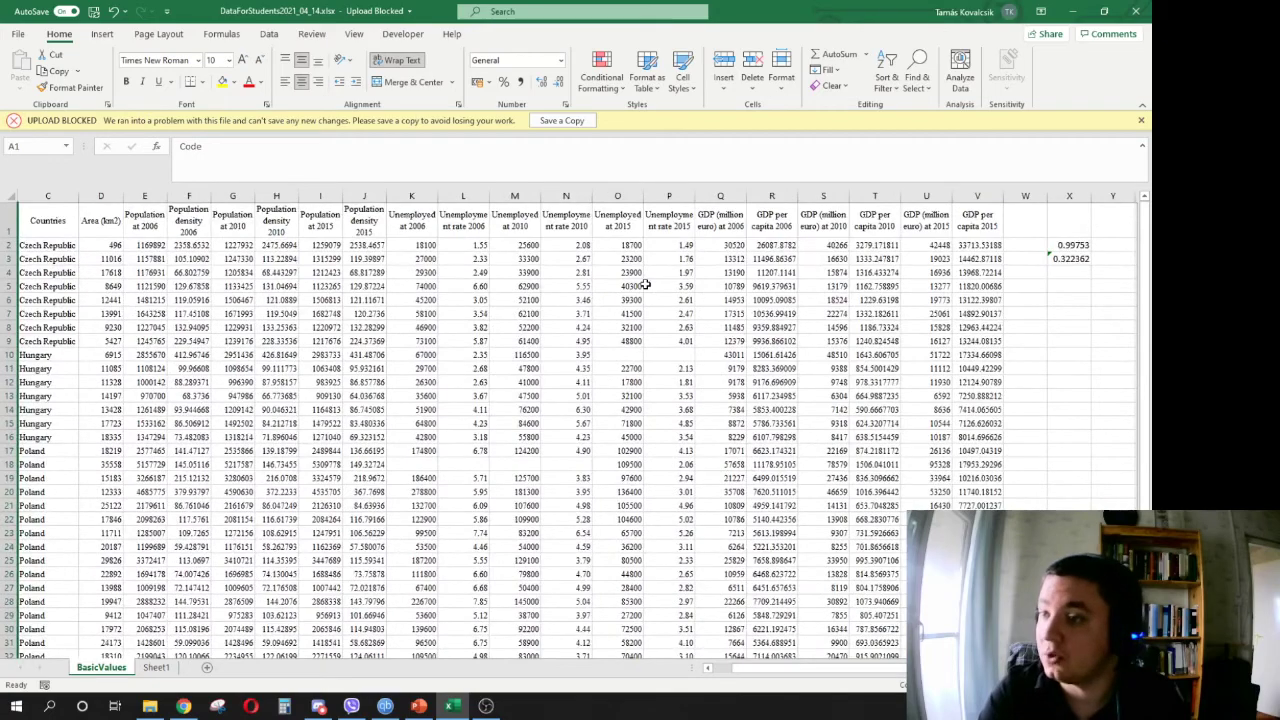
drag(676, 218, 687, 634)
scroll(981, 398, up, 2)
drag(988, 222, 980, 662)
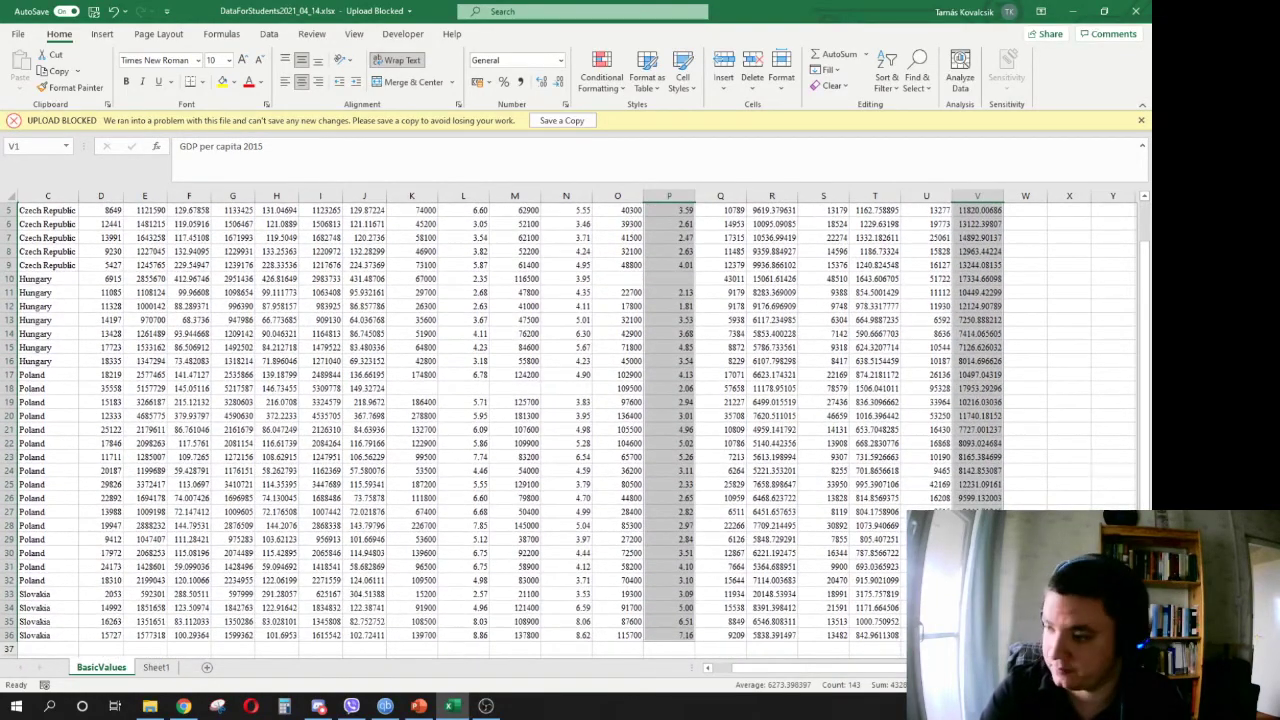
key(ctrl+c)
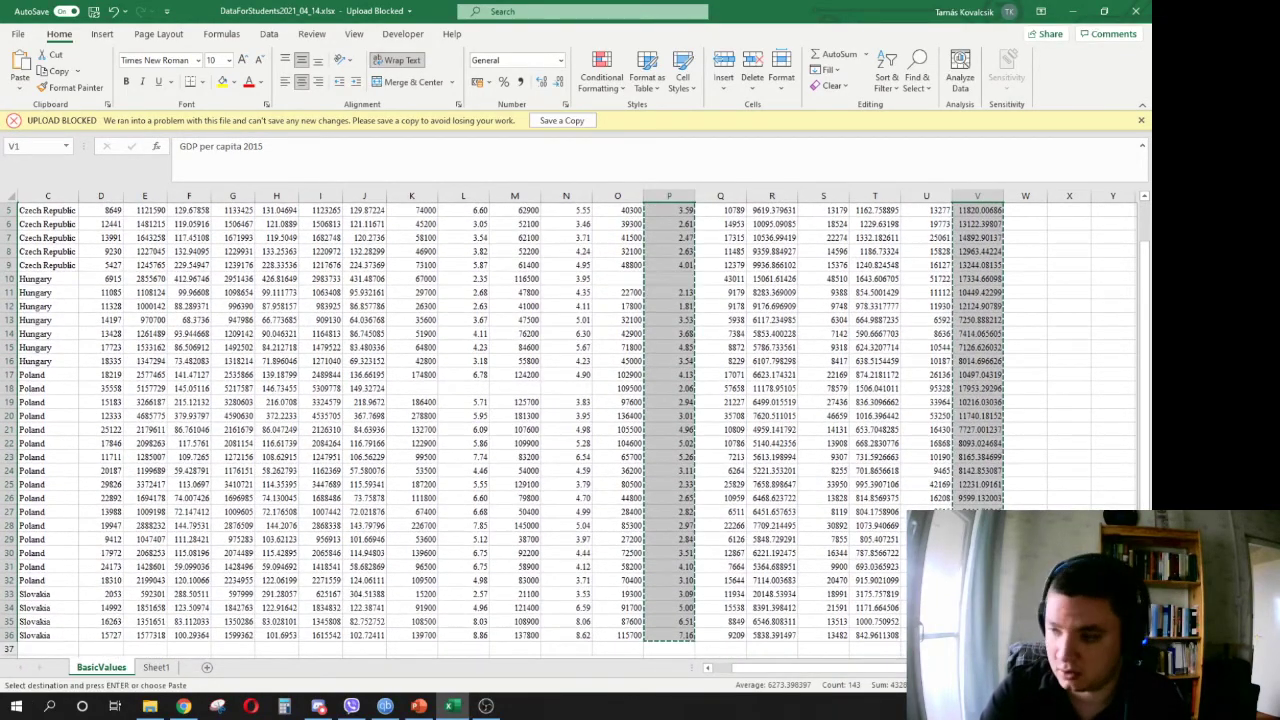
- Add a new sheet and paste the copied columns there as values only, starting at A1
click(207, 667)
right_click(40, 209)
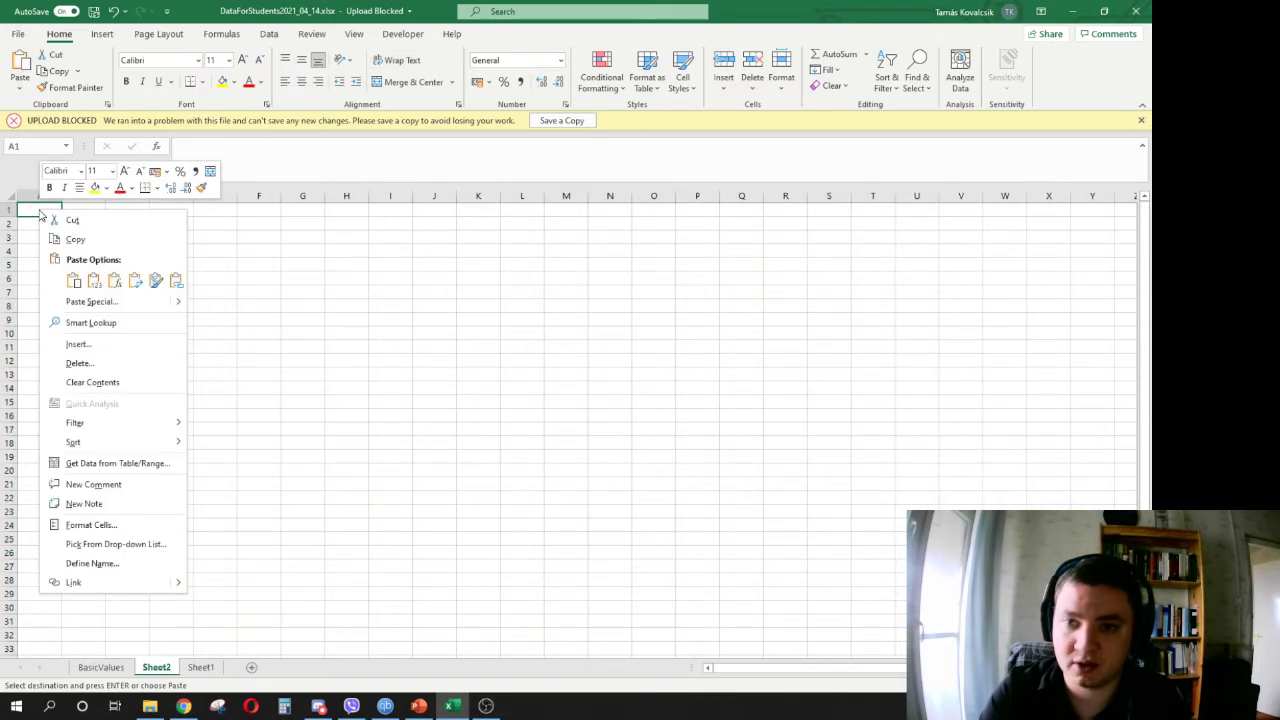
click(93, 283)
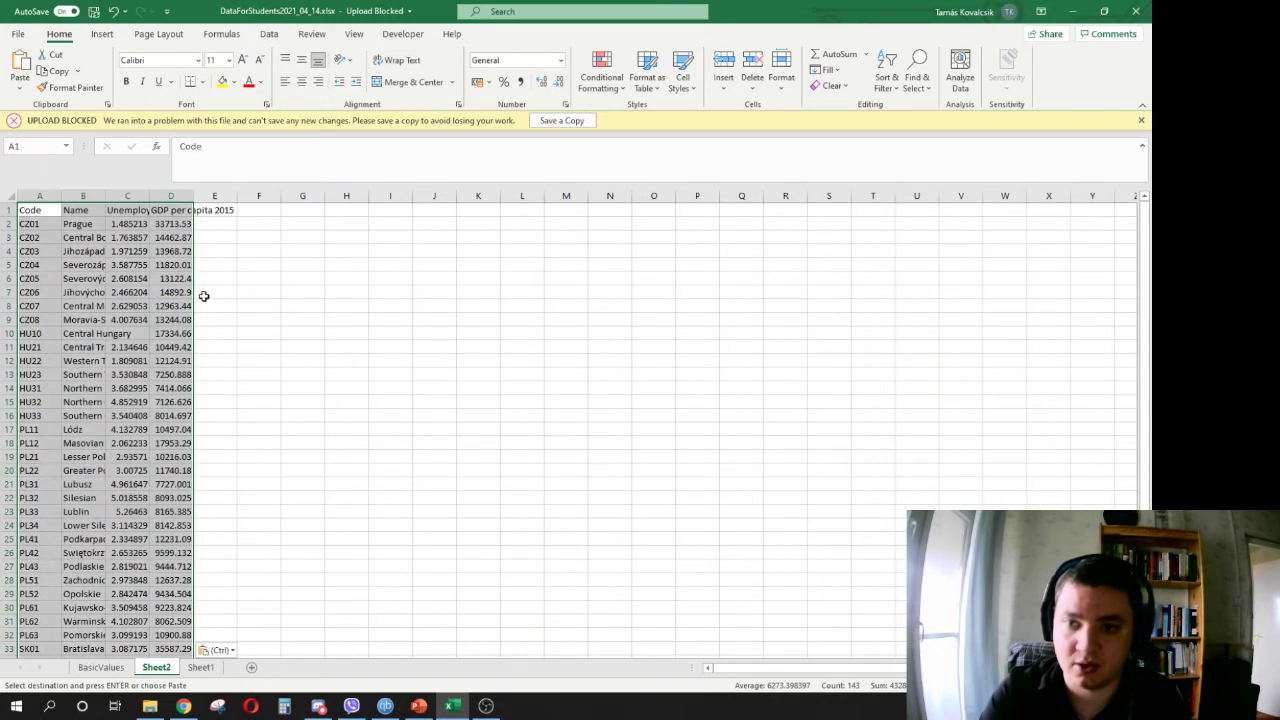
click(340, 291)
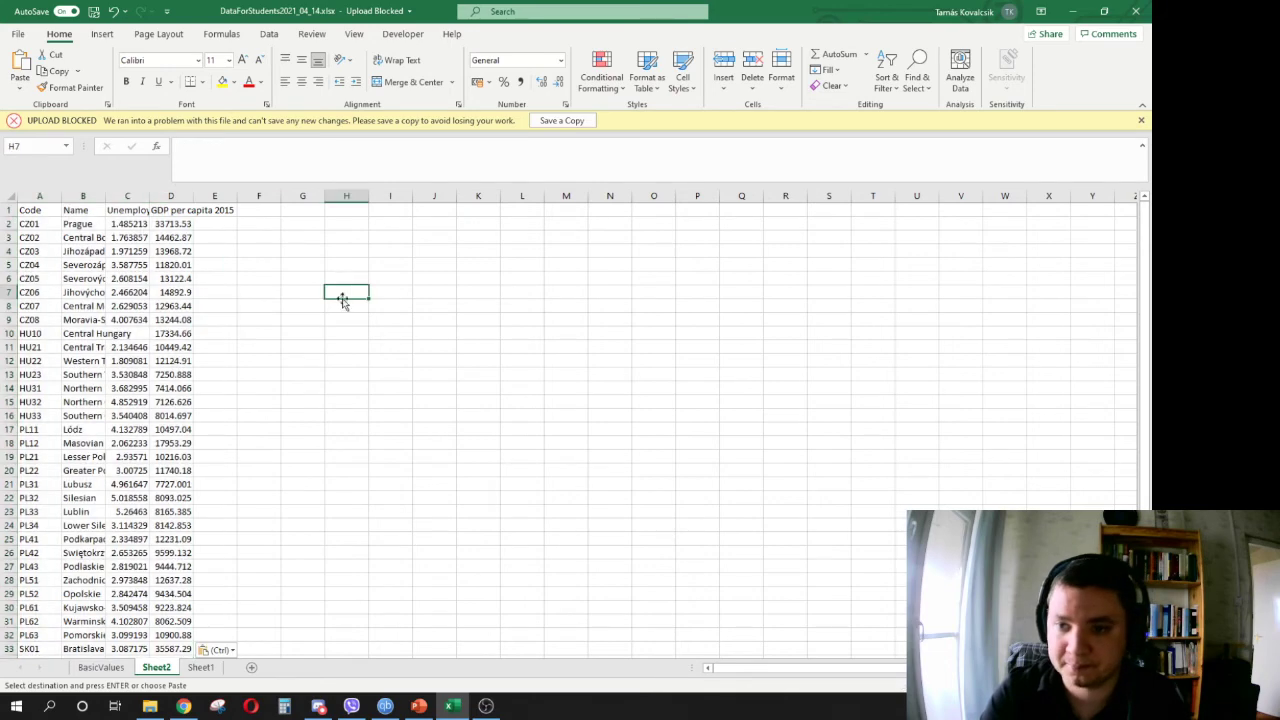
- Delete the entire rows of the outlier regions Prague (CZ01) and Bratislava (SK01) from the new sheet
right_click(8, 224)
click(50, 356)
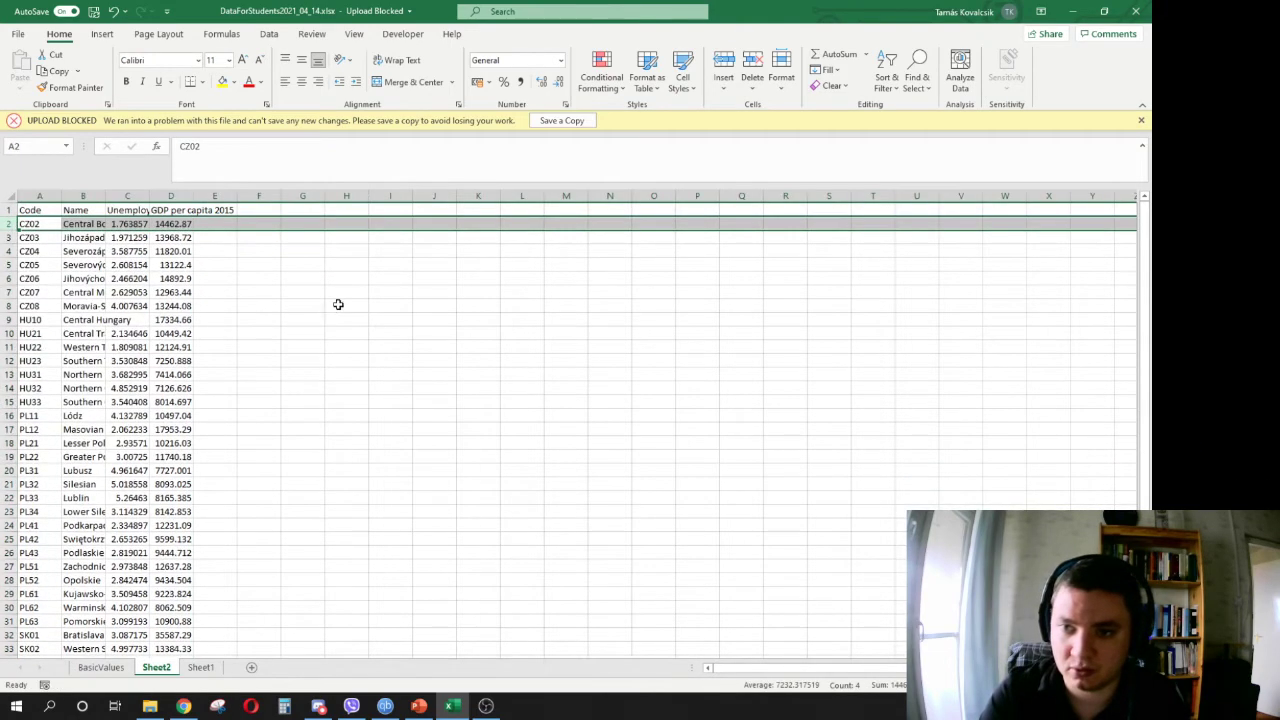
scroll(160, 478, down, 6)
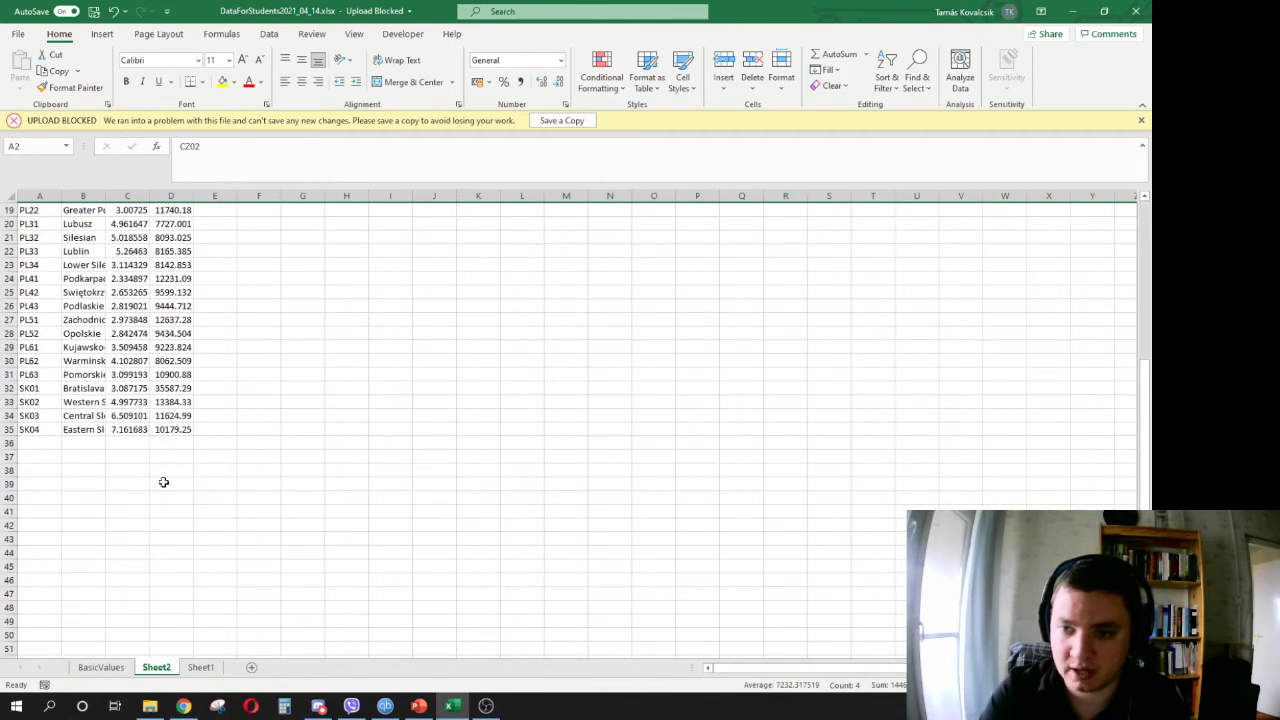
right_click(8, 388)
click(52, 522)
click(346, 503)
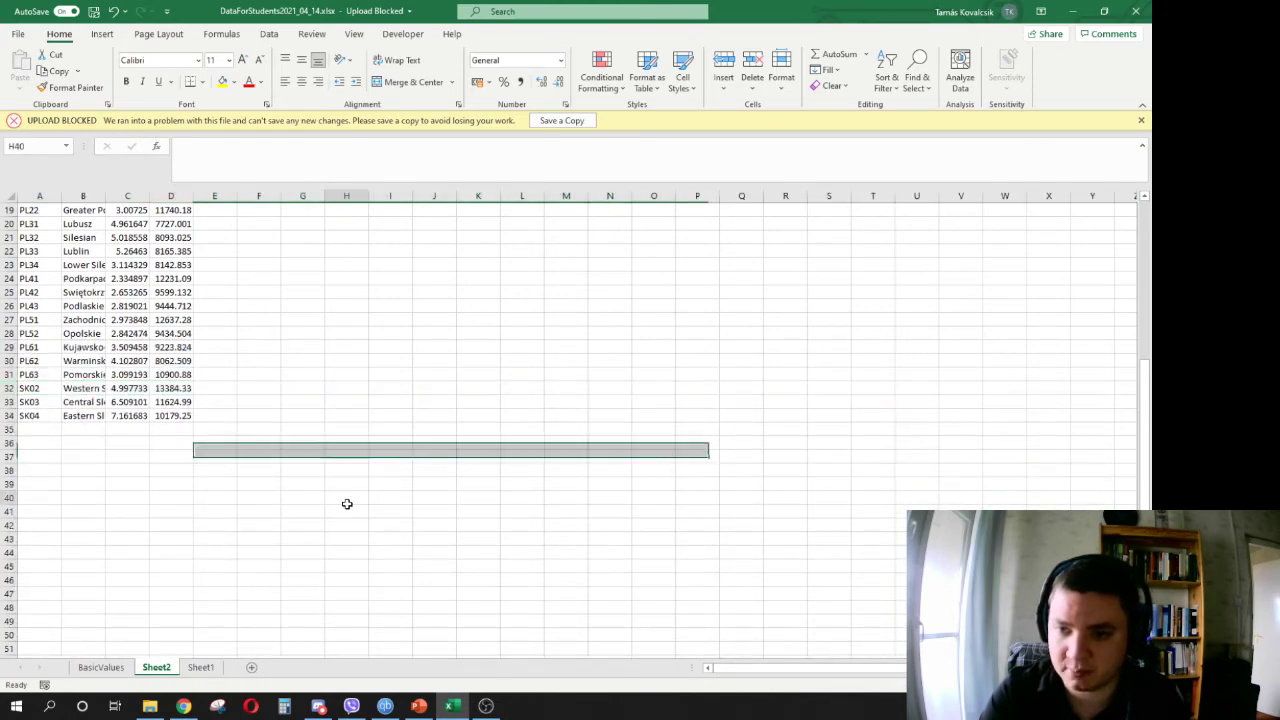
scroll(314, 440, up, 6)
click(215, 264)
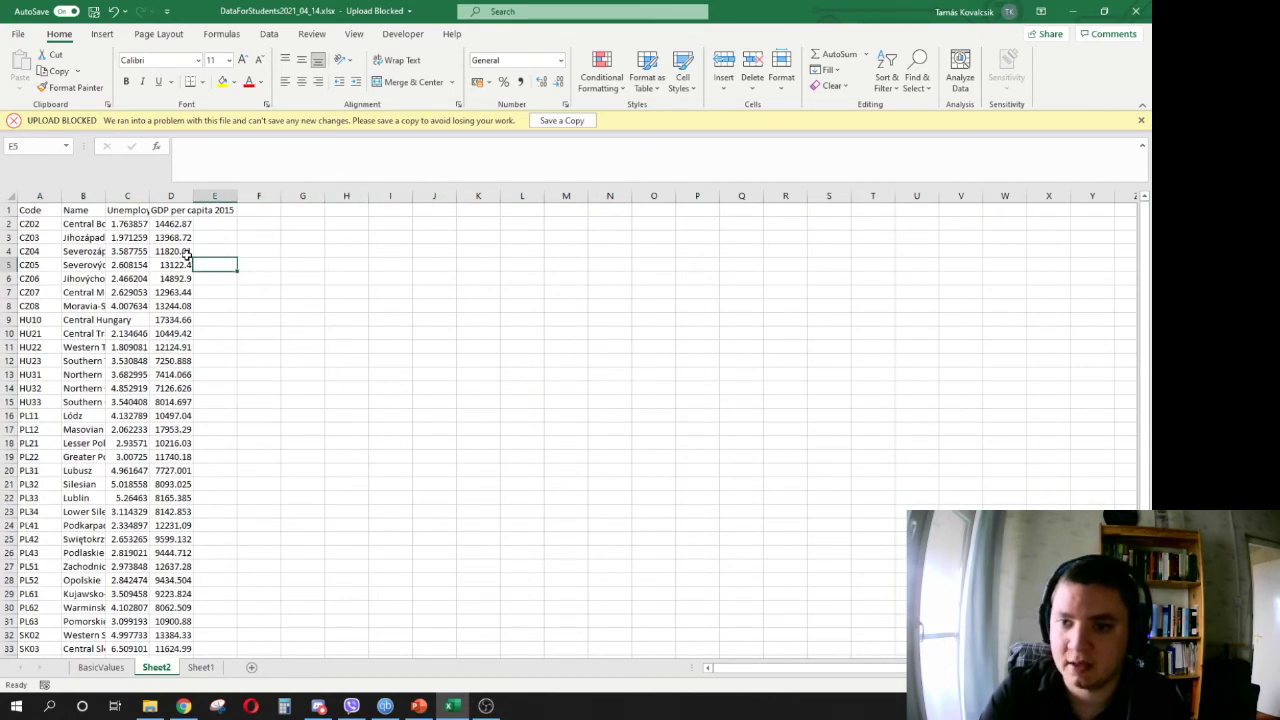
- Delete the entire row of Central Hungary (HU10), which has no unemployment rate value
click(7, 319)
right_click(8, 319)
click(45, 449)
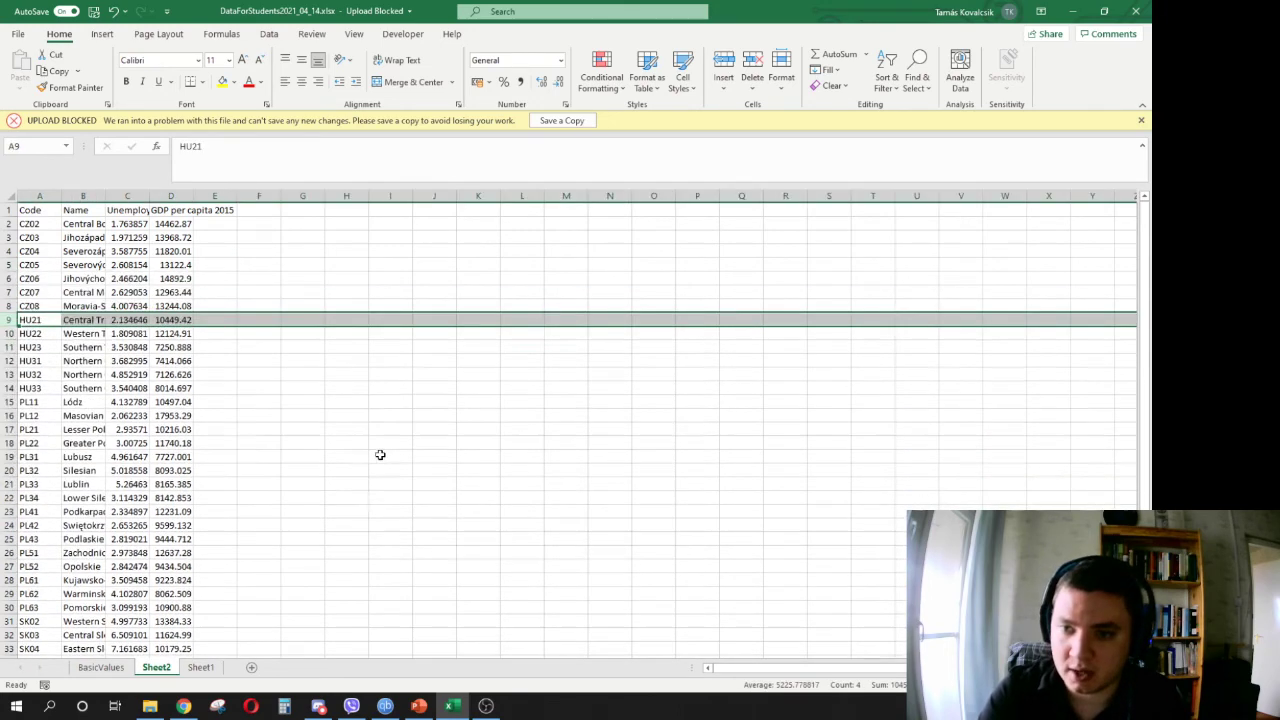
- Plot unemployment rate against GDP per capita from C2:D33 in a scatter chart and place it beside the data around columns M to T
drag(130, 223, 182, 597)
scroll(300, 397, up, 1)
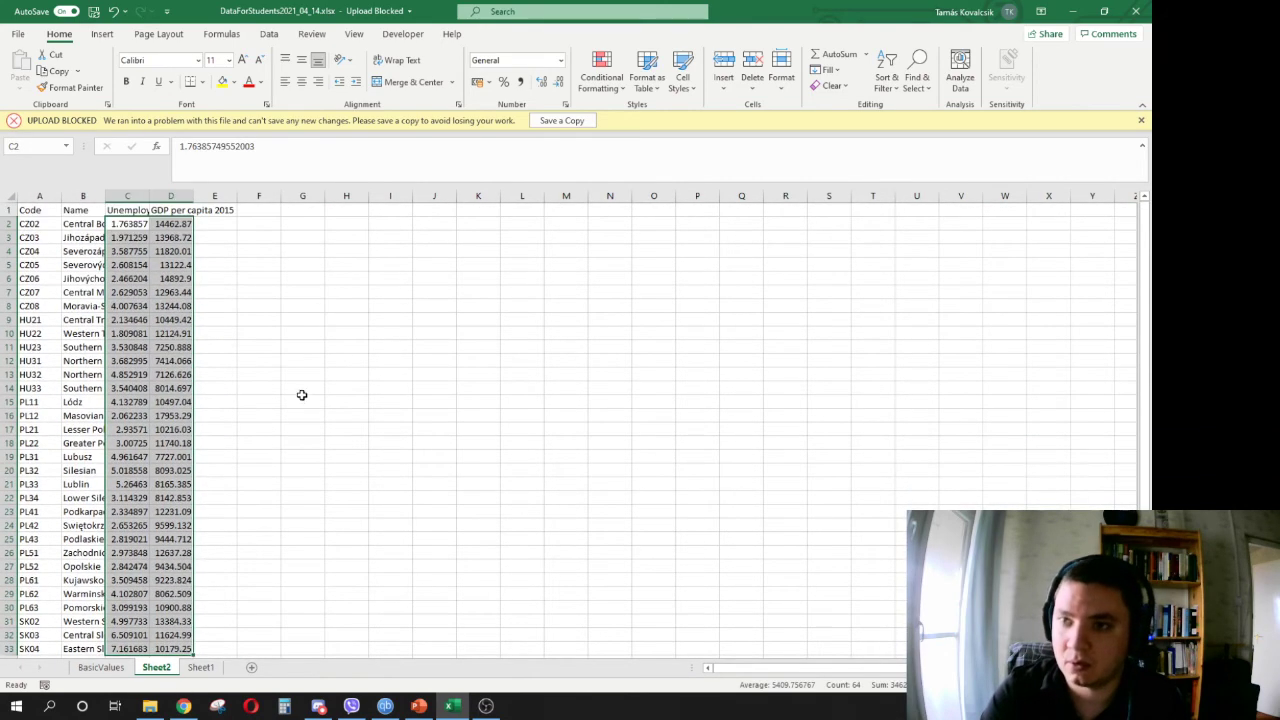
click(102, 34)
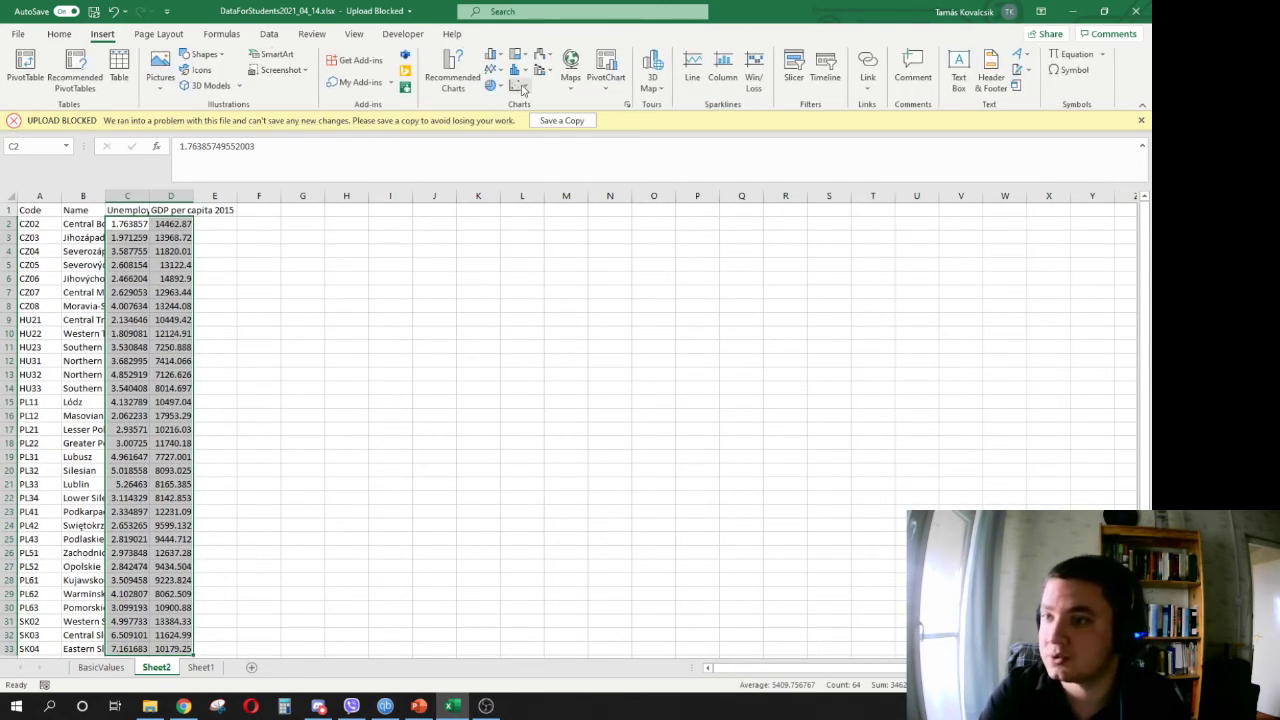
click(518, 85)
click(530, 133)
drag(546, 375, 444, 274)
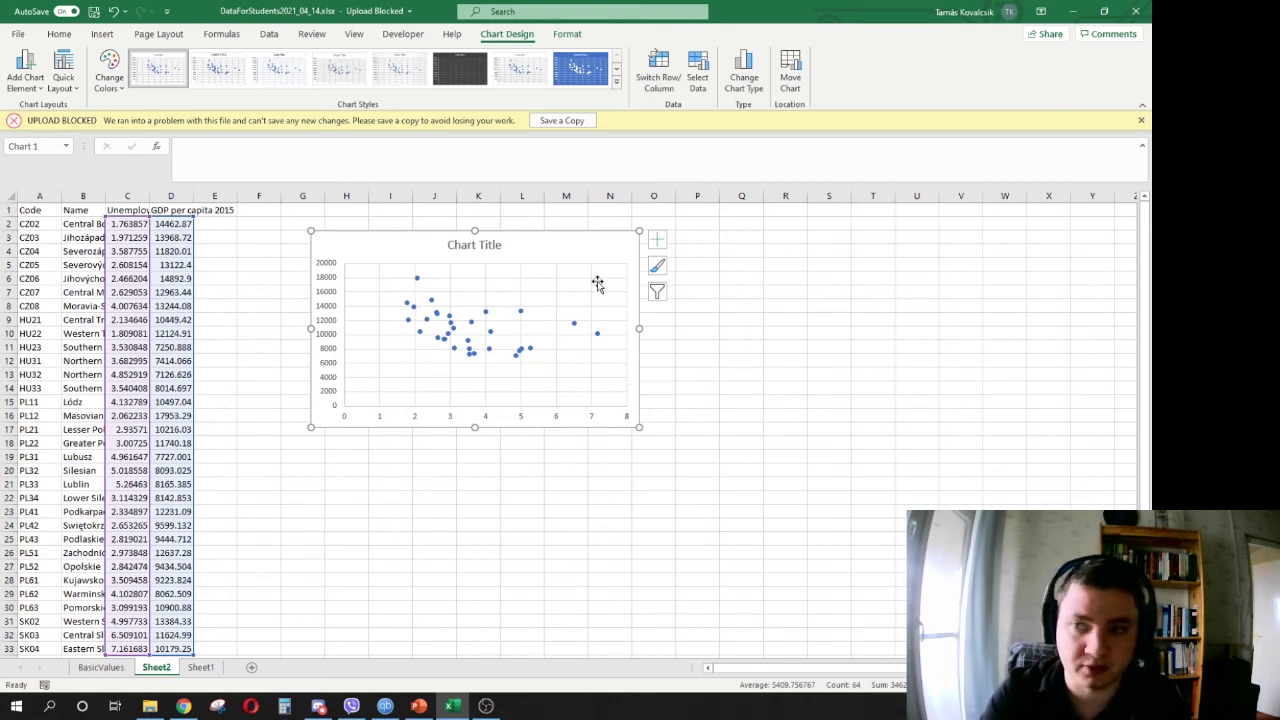
drag(578, 257, 851, 254)
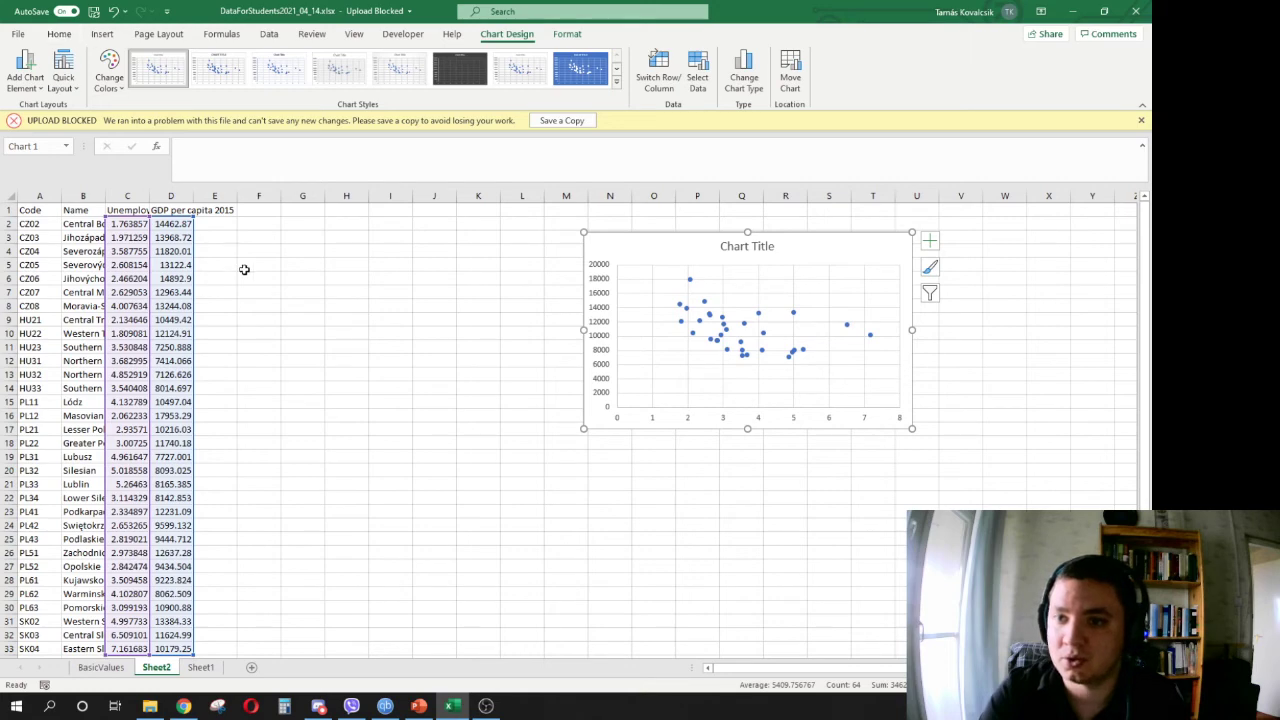
- Calculate the correlation between unemployment rate and GDP per capita in F3 with =CORREL(C2:C33;D2:D33)
click(264, 240)
text(=)
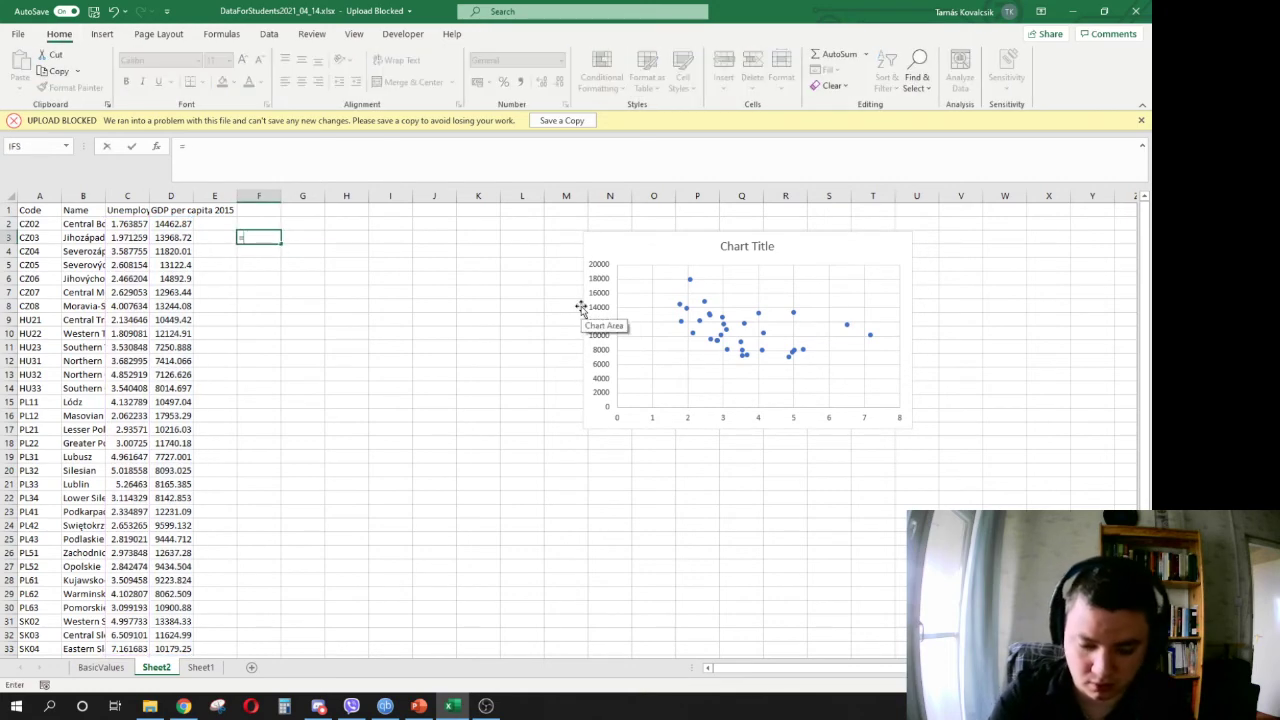
text(correl))
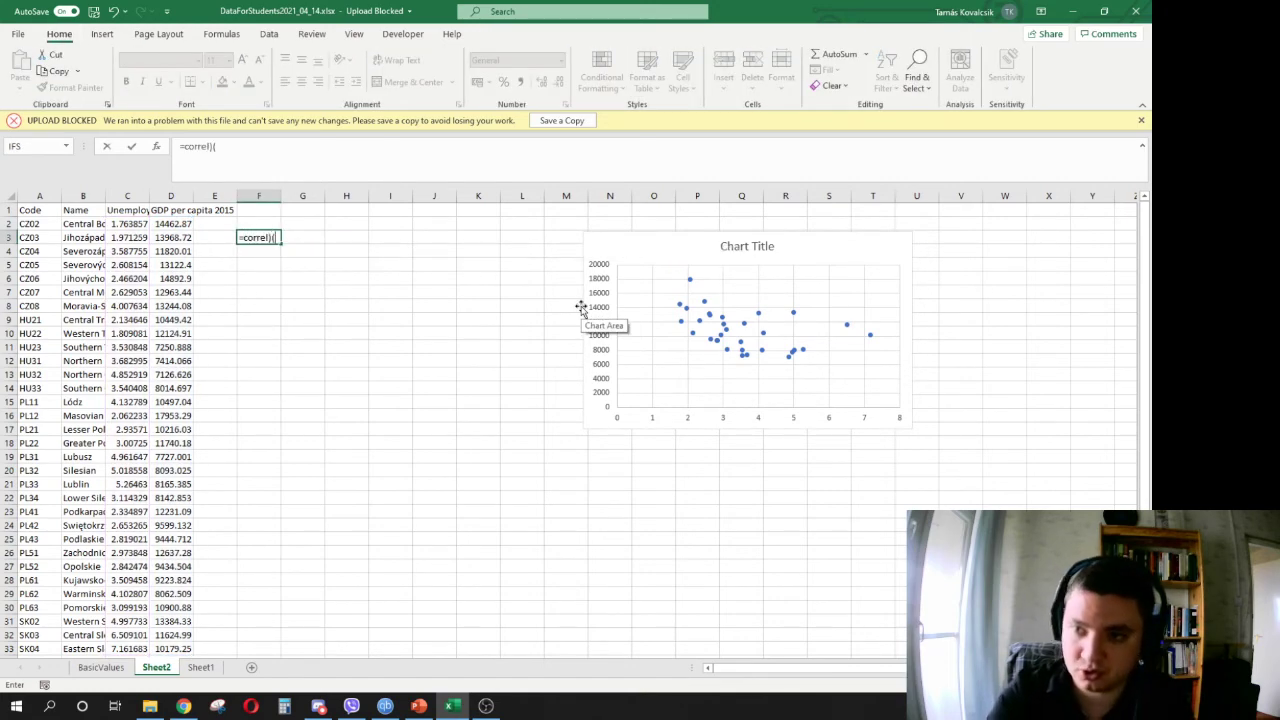
key(BackSpace)
text(()
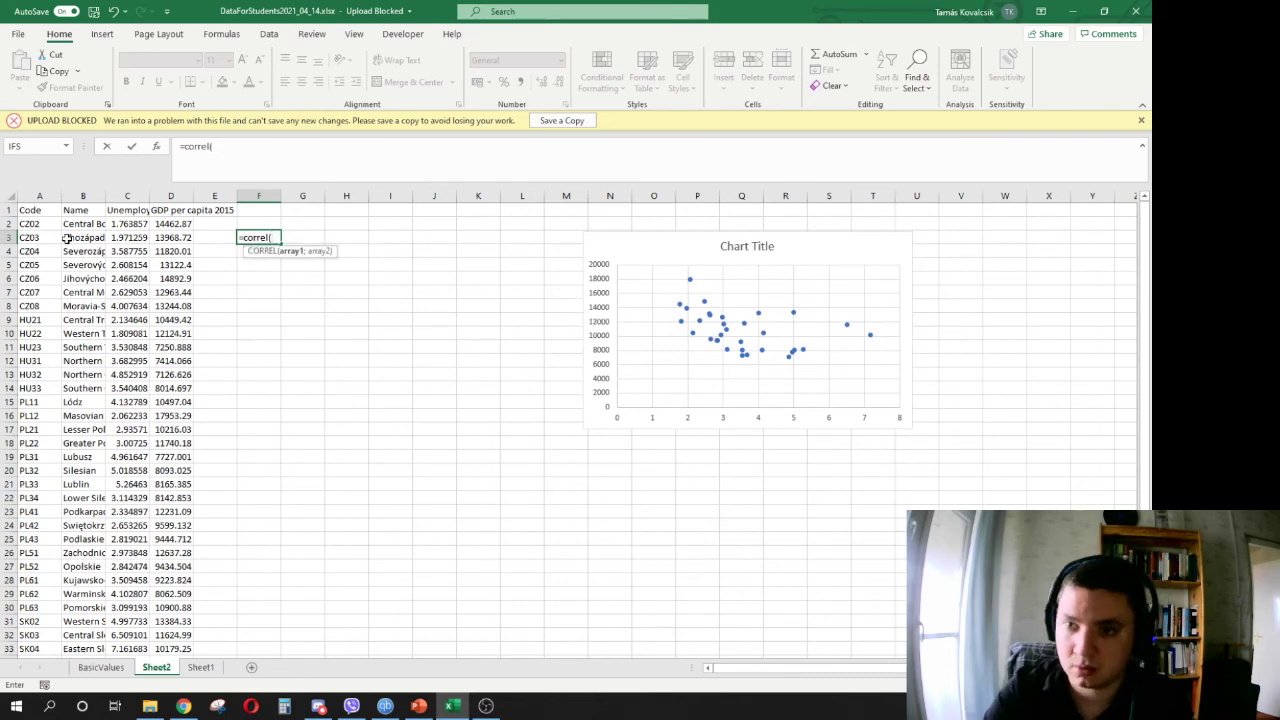
drag(133, 226, 171, 224)
text(;)
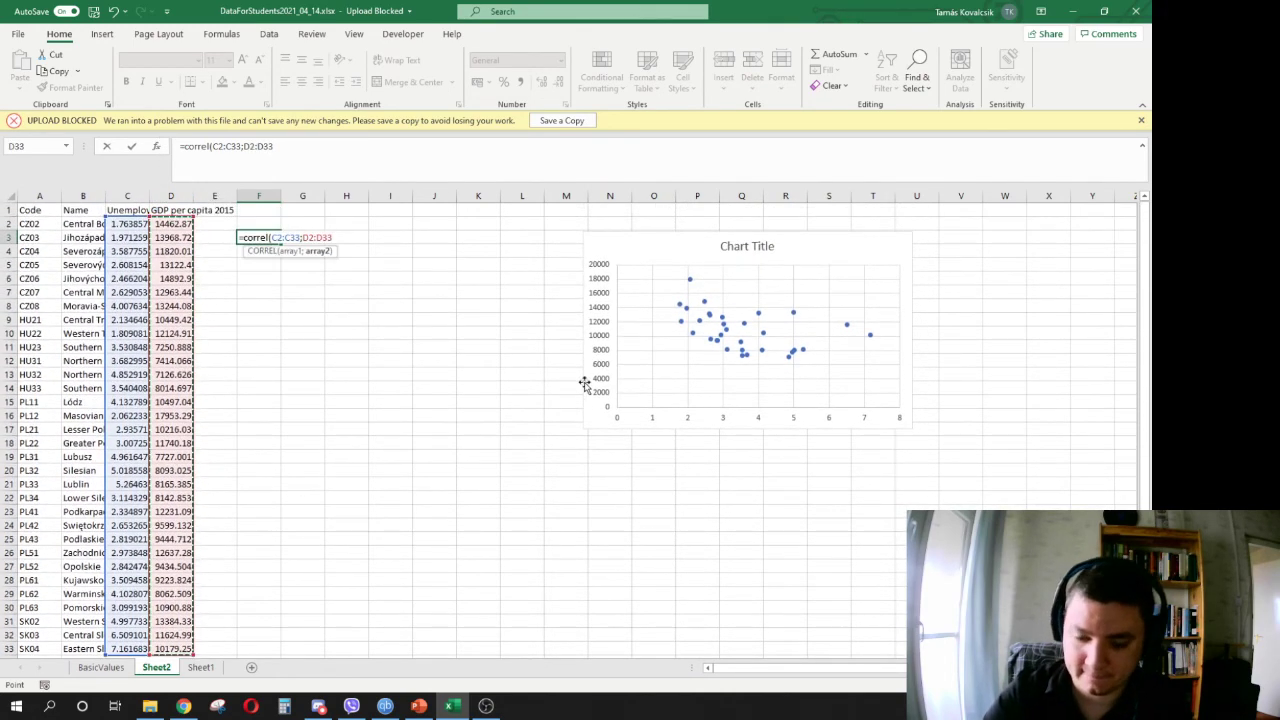
text())
key(Return)
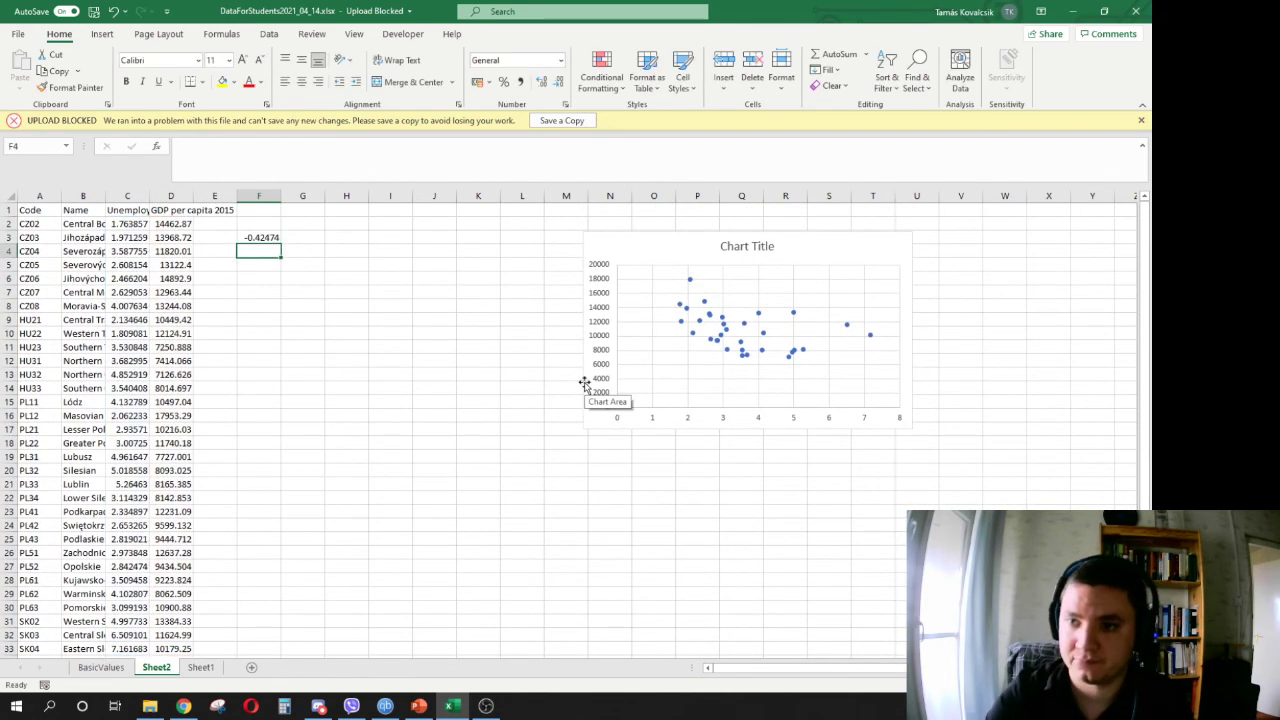
click(266, 242)
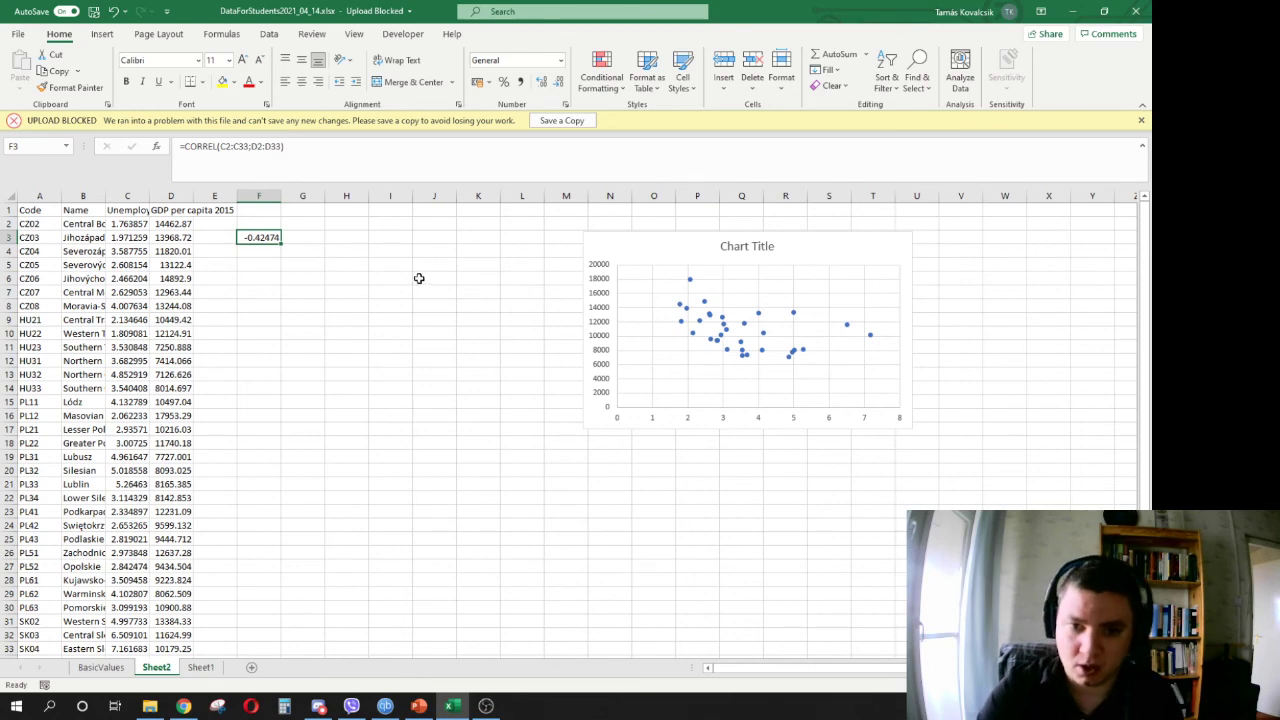
- Return to the BasicValues sheet and select the Countries header cell C1
click(101, 667)
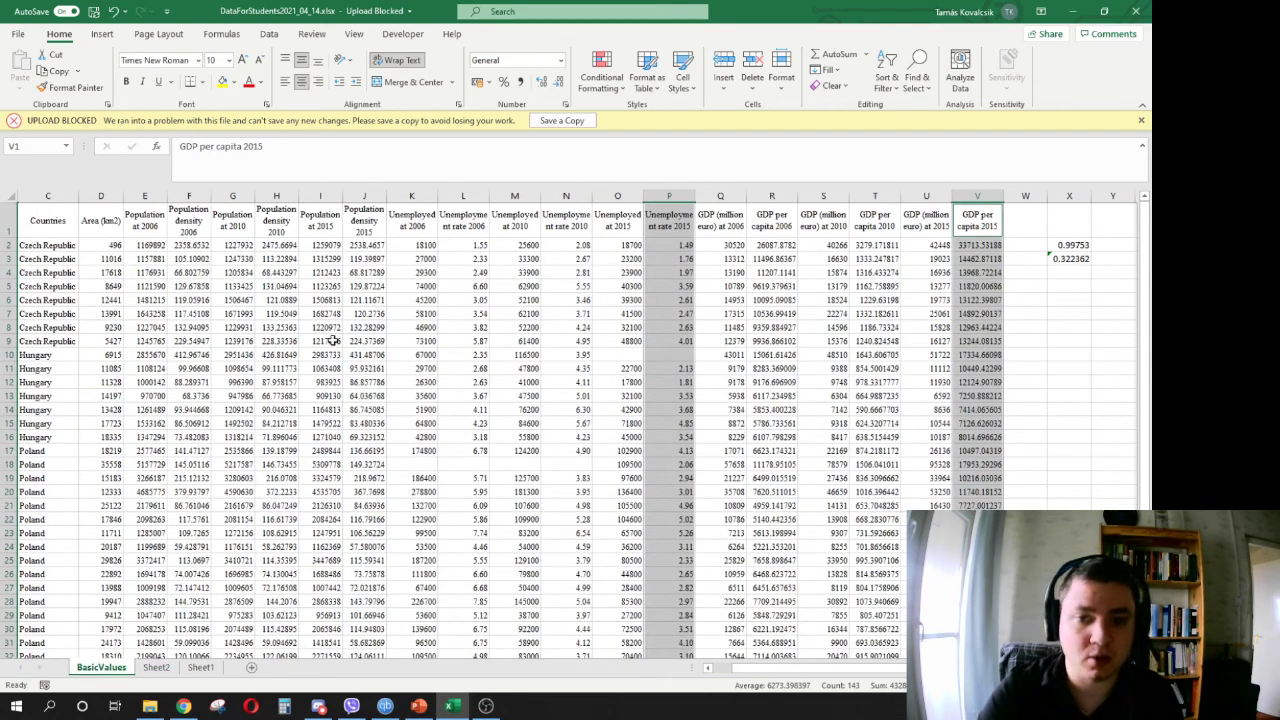
click(47, 219)
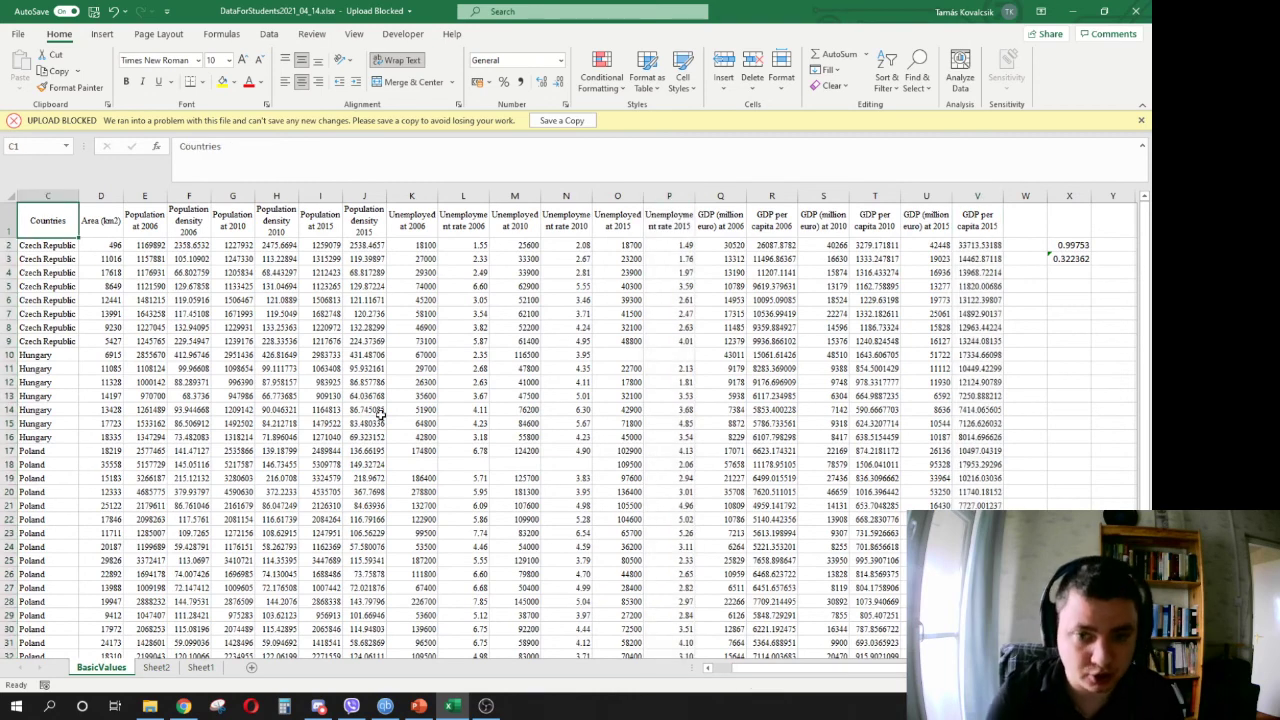